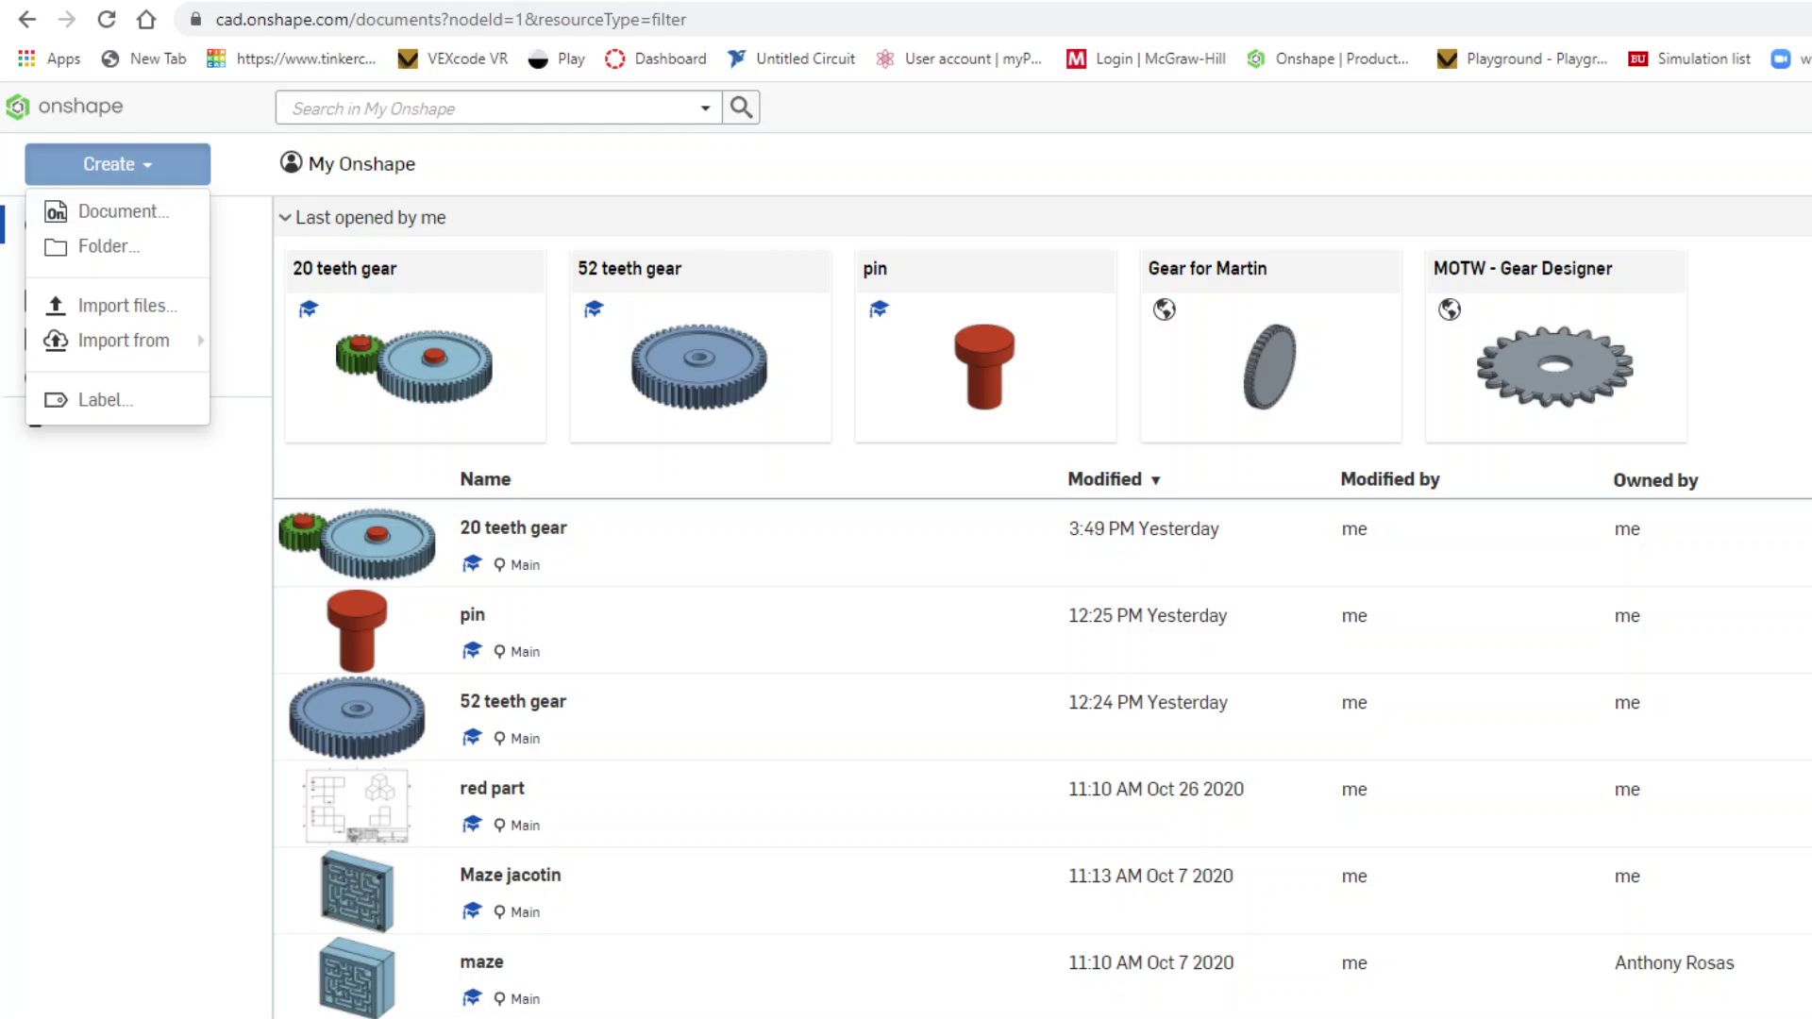
- Create a new document named "gear demo video"
{"action": "left_click", "coordinate": [103, 217]}
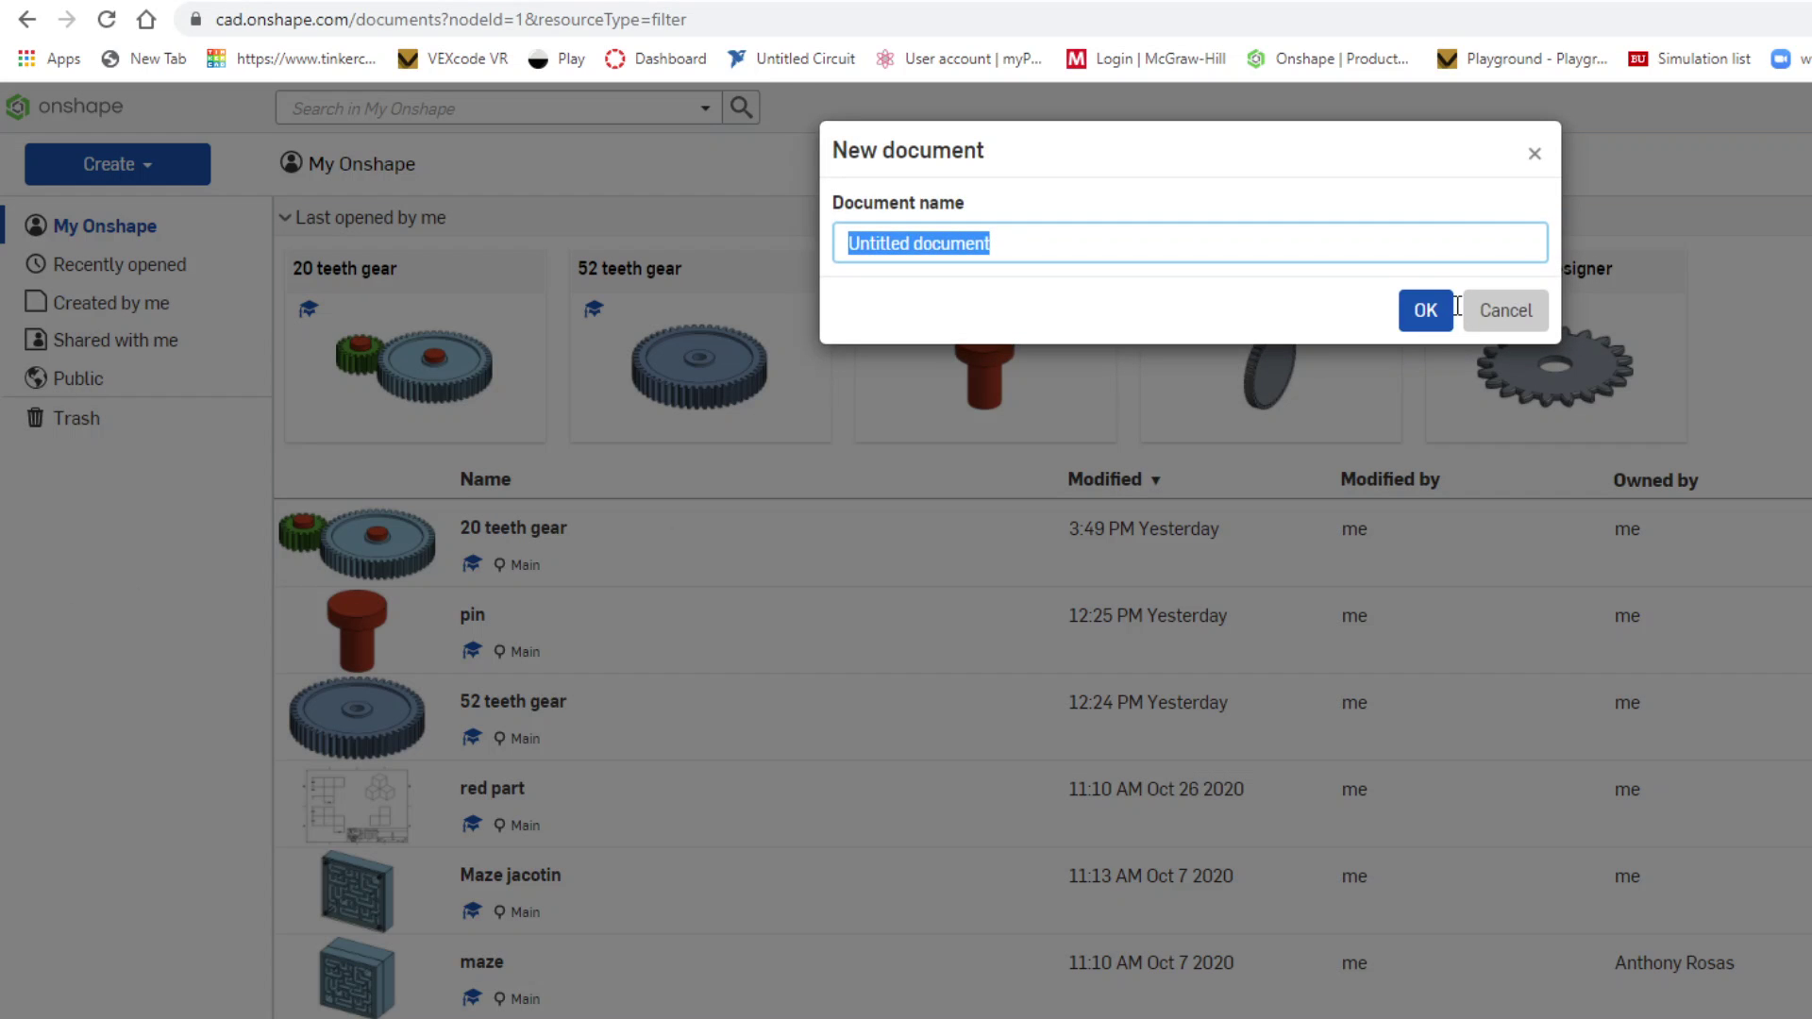
{"action": "type", "text": "gear"}
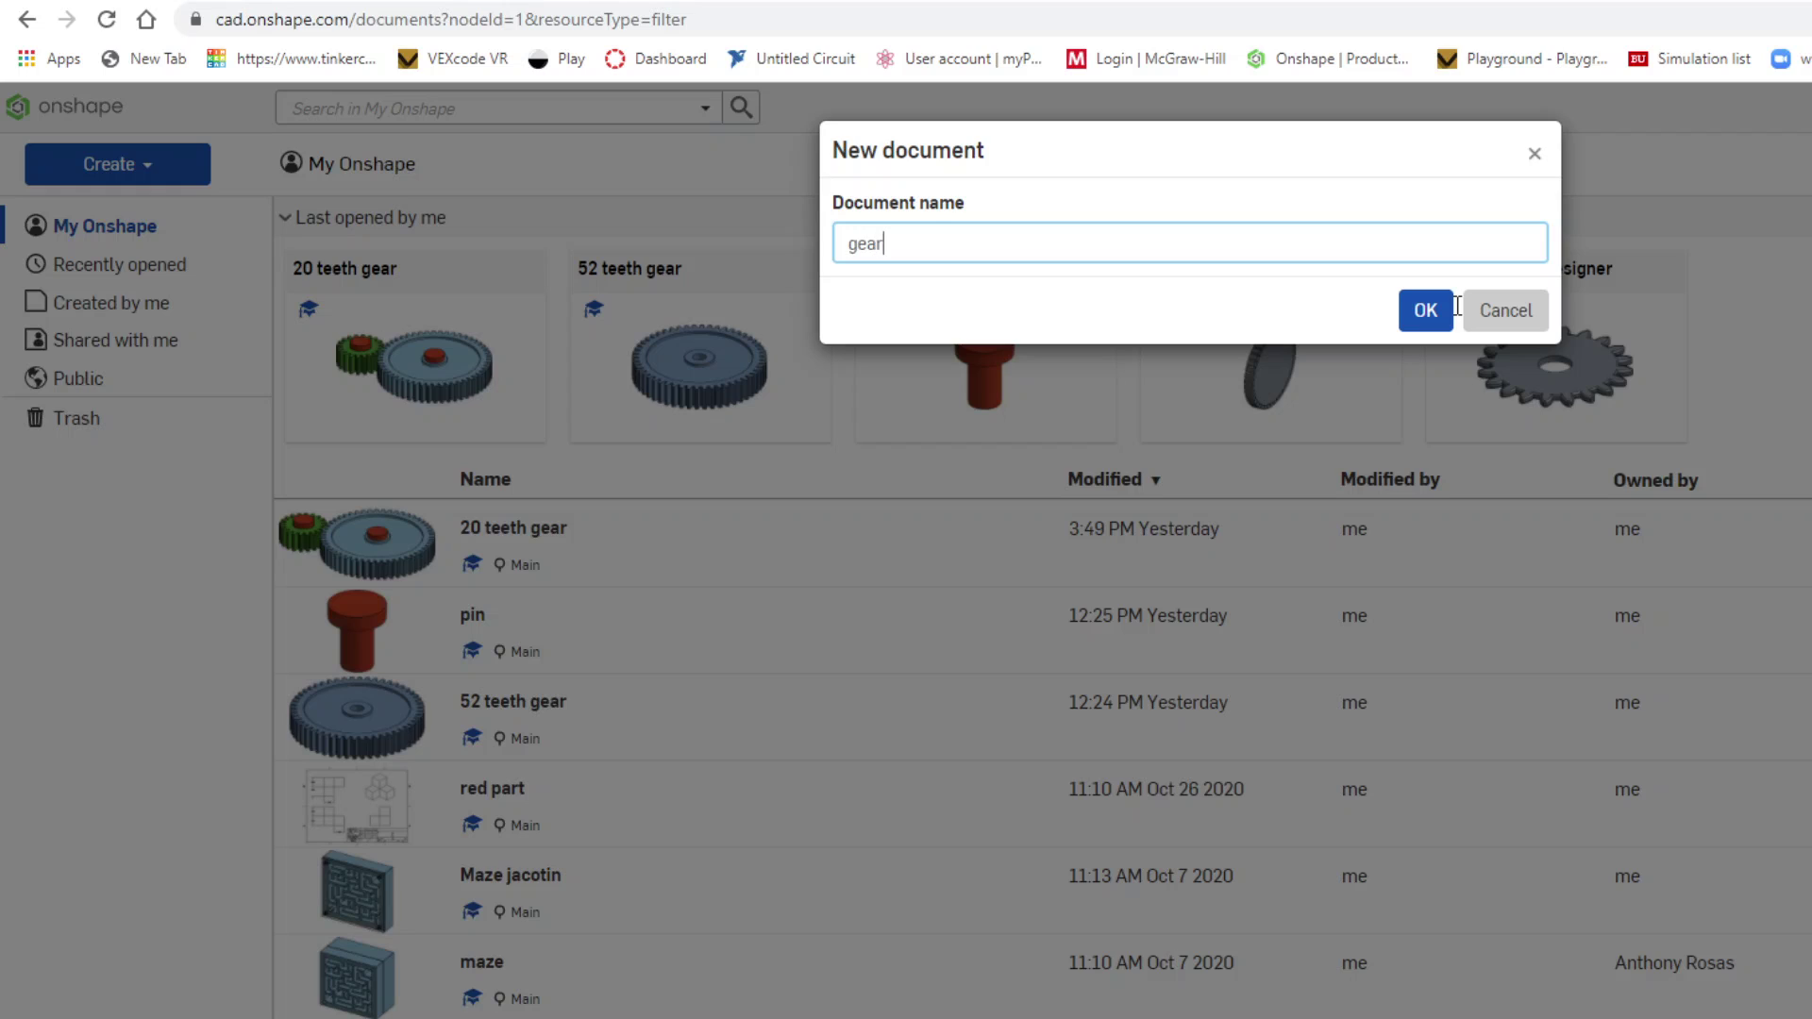
{"action": "type", "text": " demo video"}
{"action": "left_click", "coordinate": [1433, 310]}
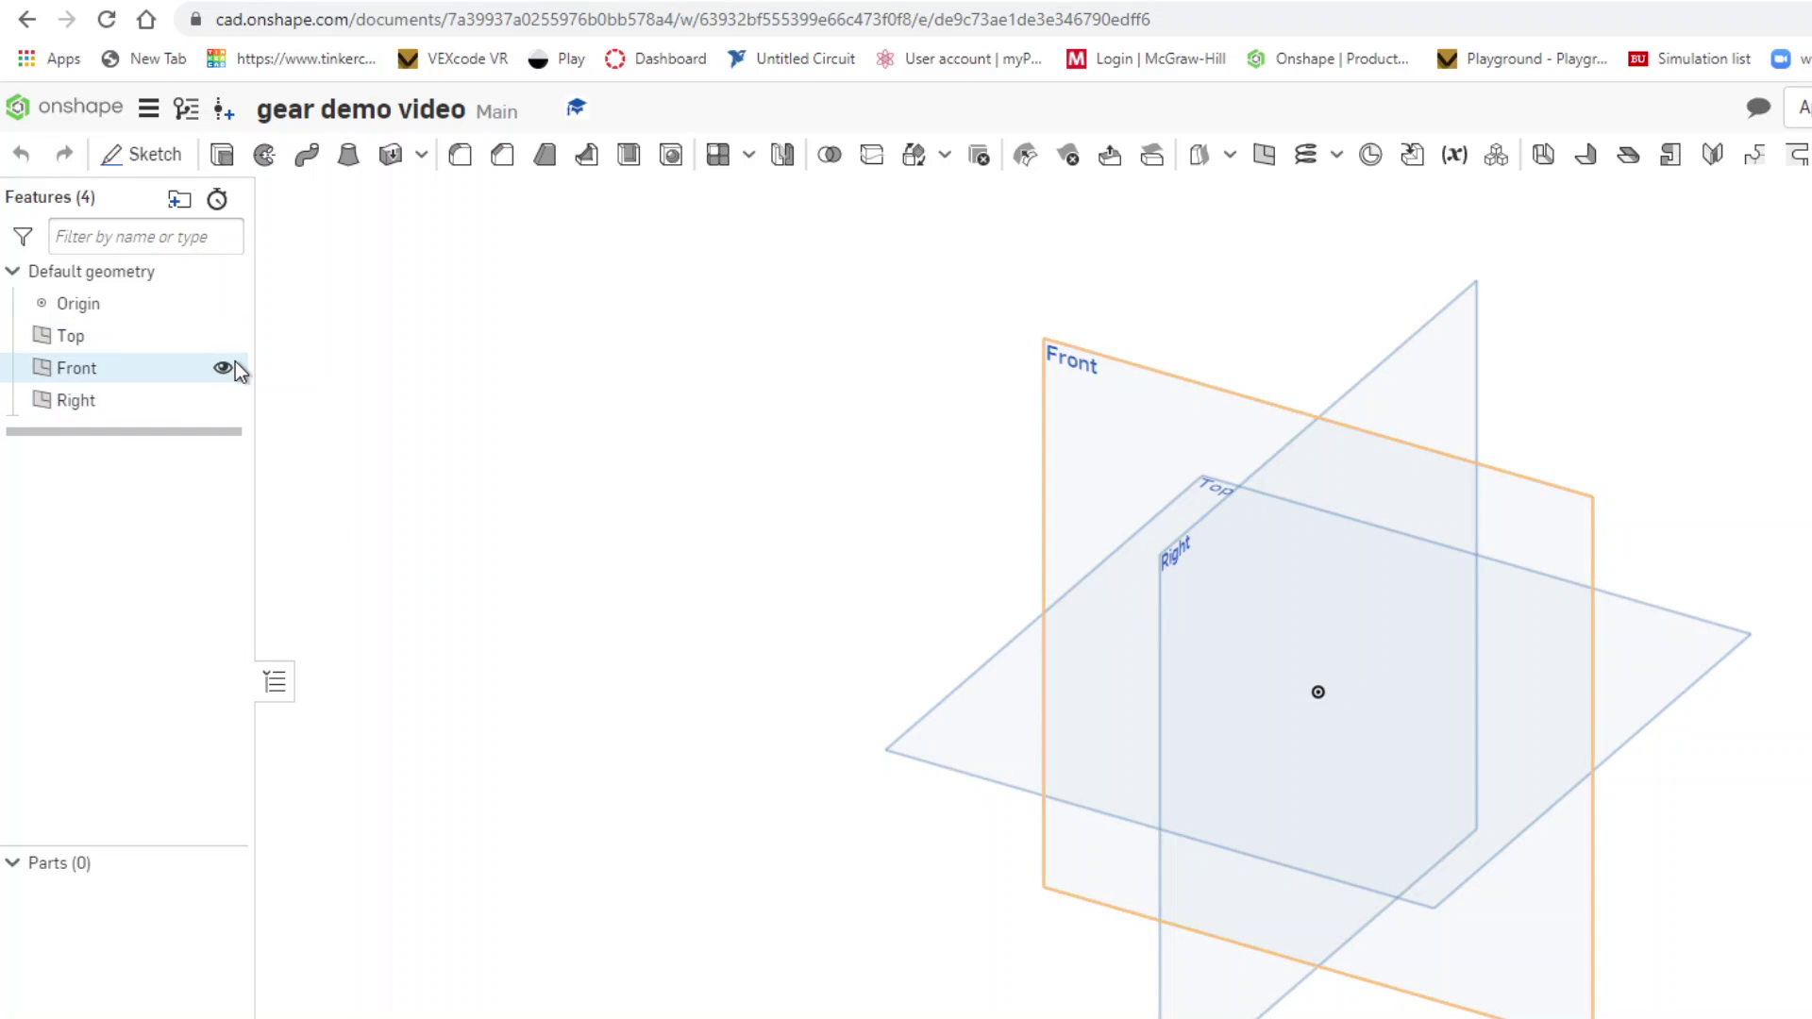
- Hide the Front and Right default planes so that only the Top plane is displayed
{"action": "left_click", "coordinate": [223, 368]}
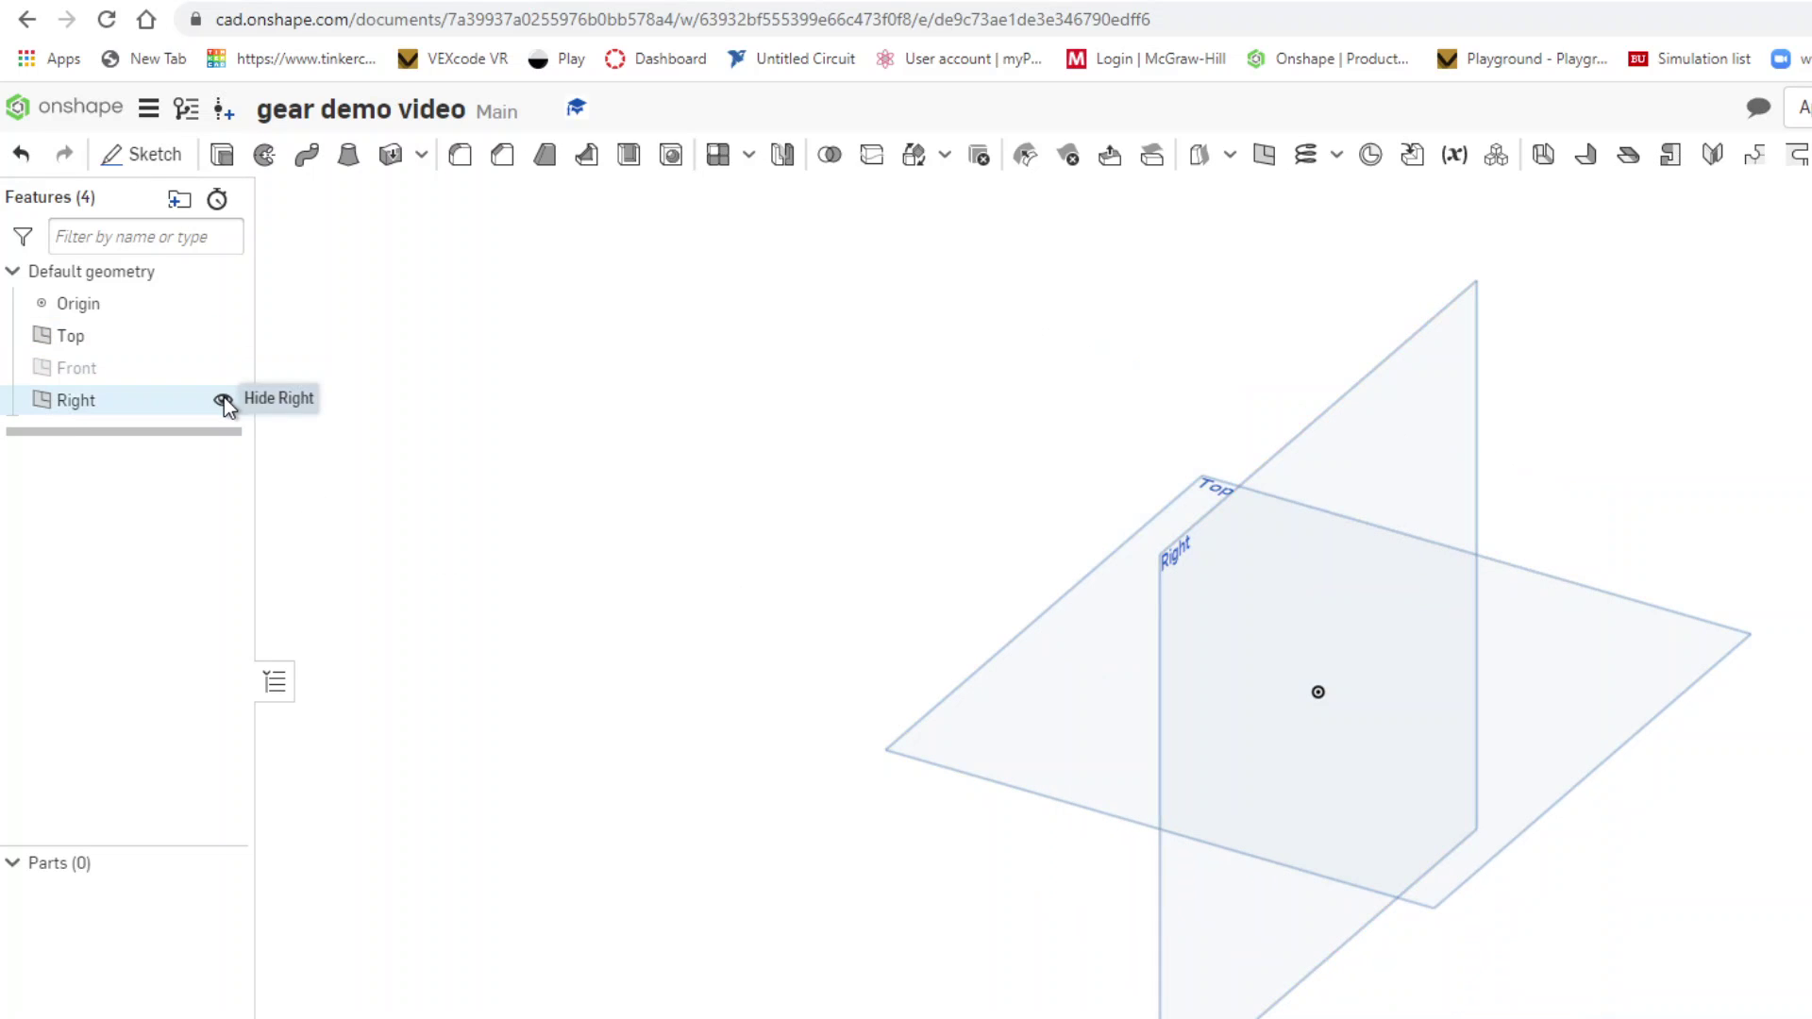
{"action": "left_click", "coordinate": [224, 400]}
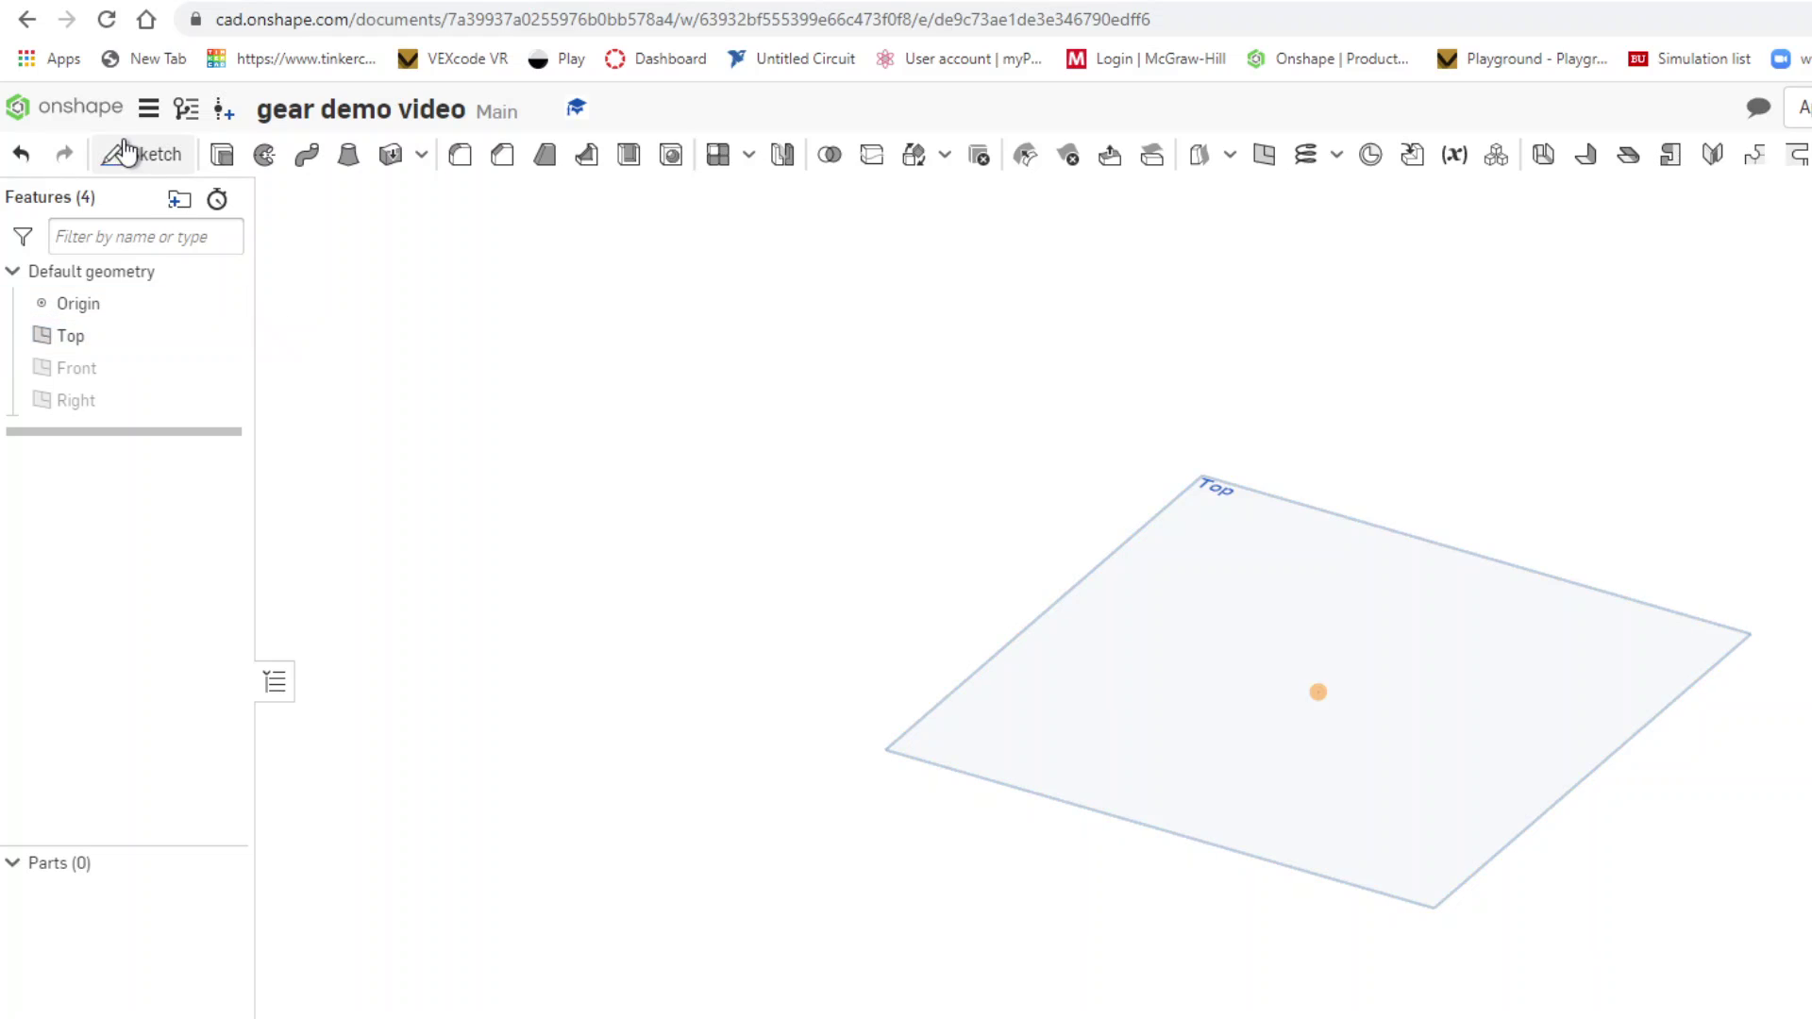
- Set the workspace's default length unit to Millimeter
{"action": "left_click", "coordinate": [148, 109]}
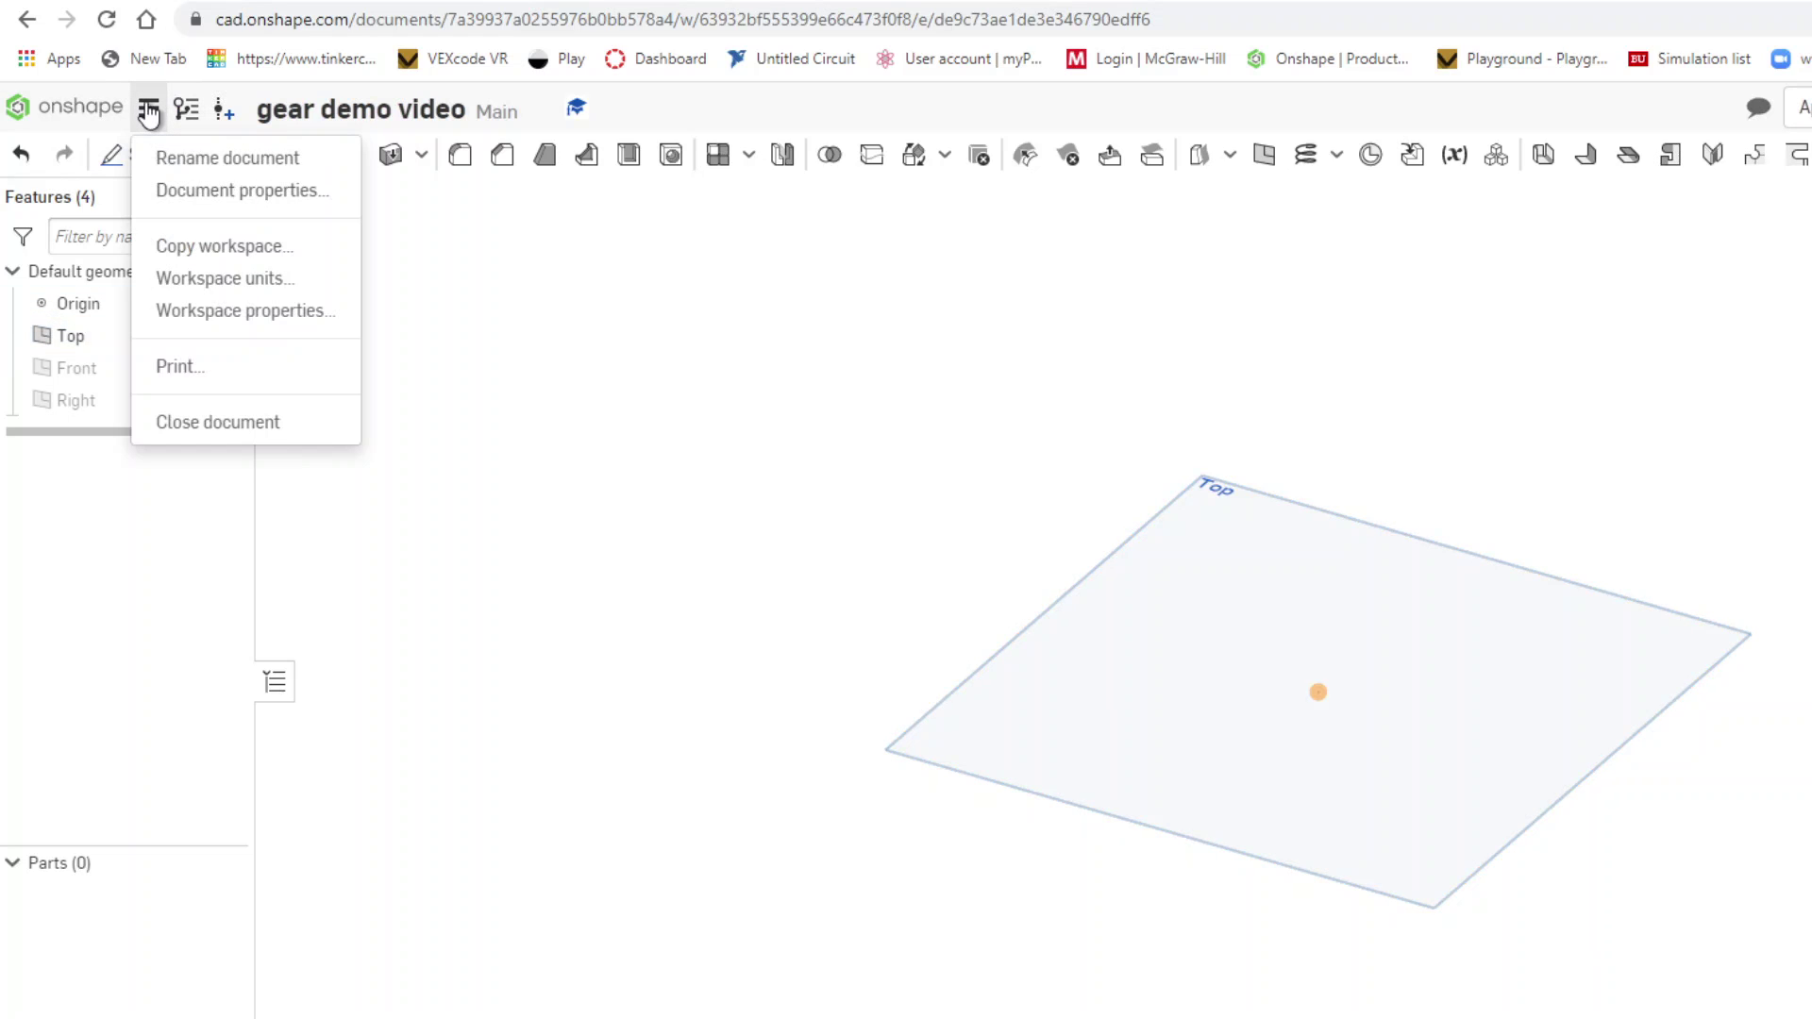
{"action": "left_click", "coordinate": [224, 279]}
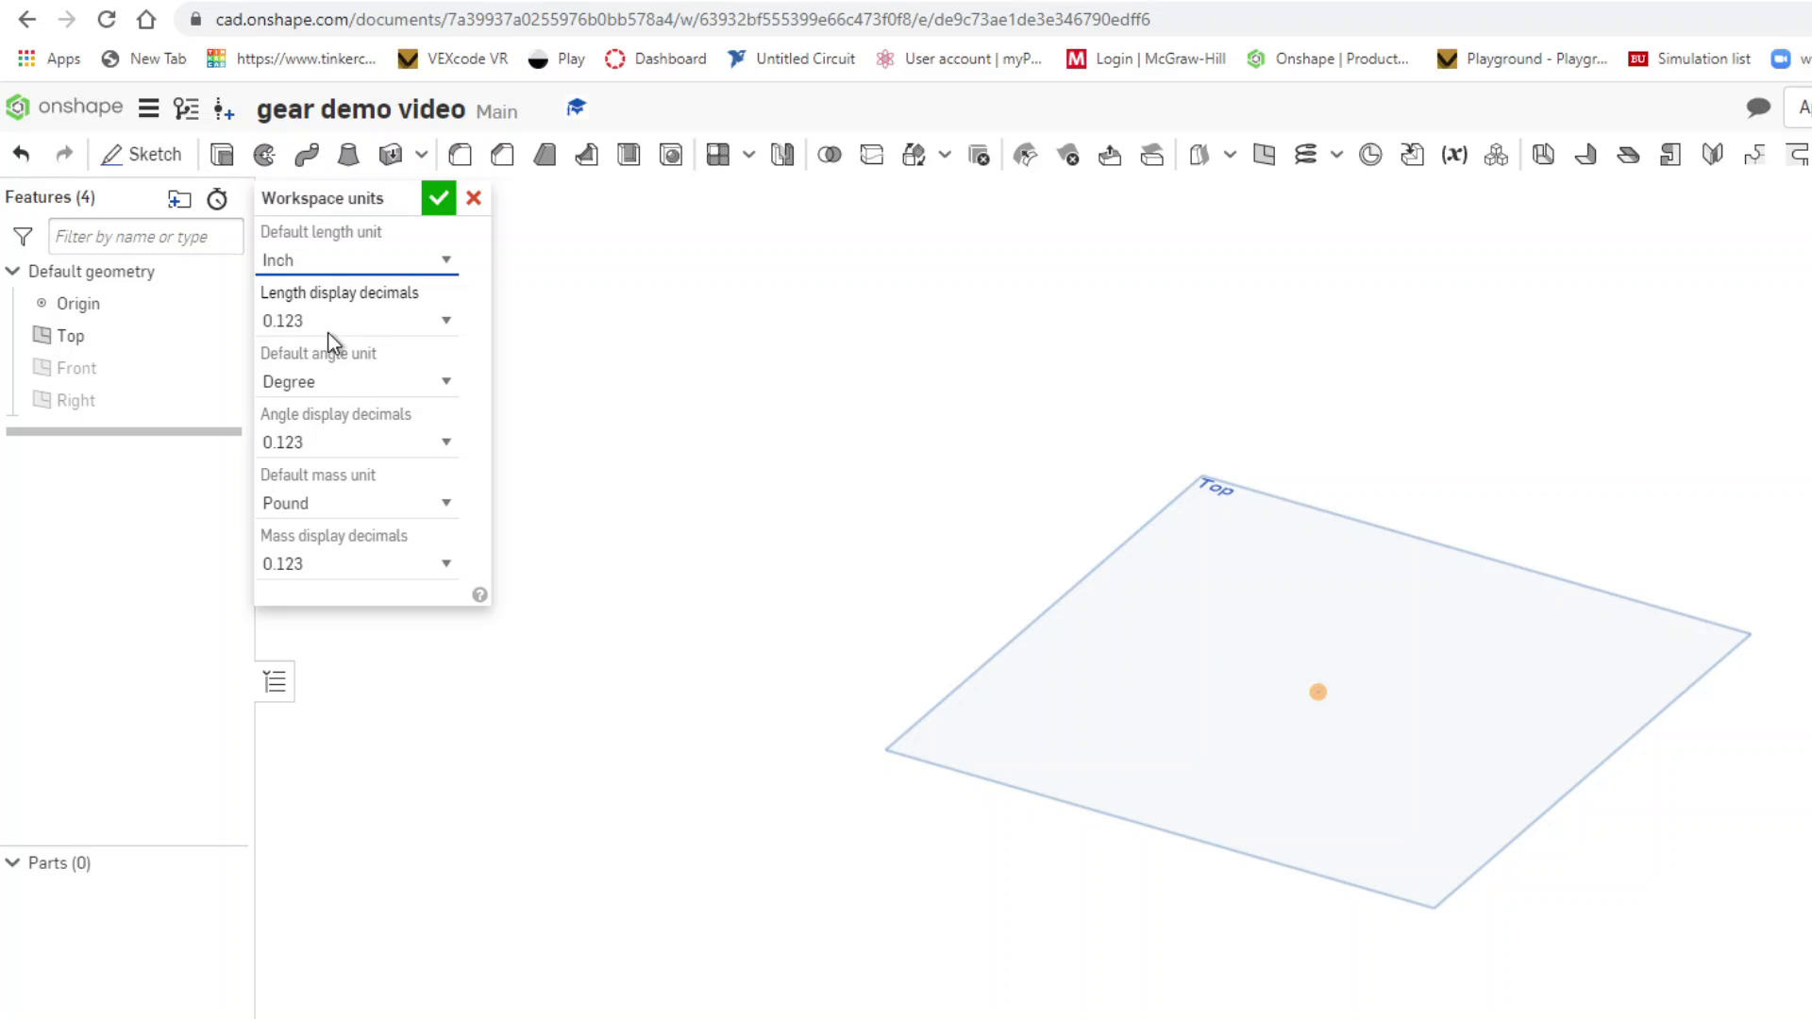
{"action": "key", "text": "Up"}
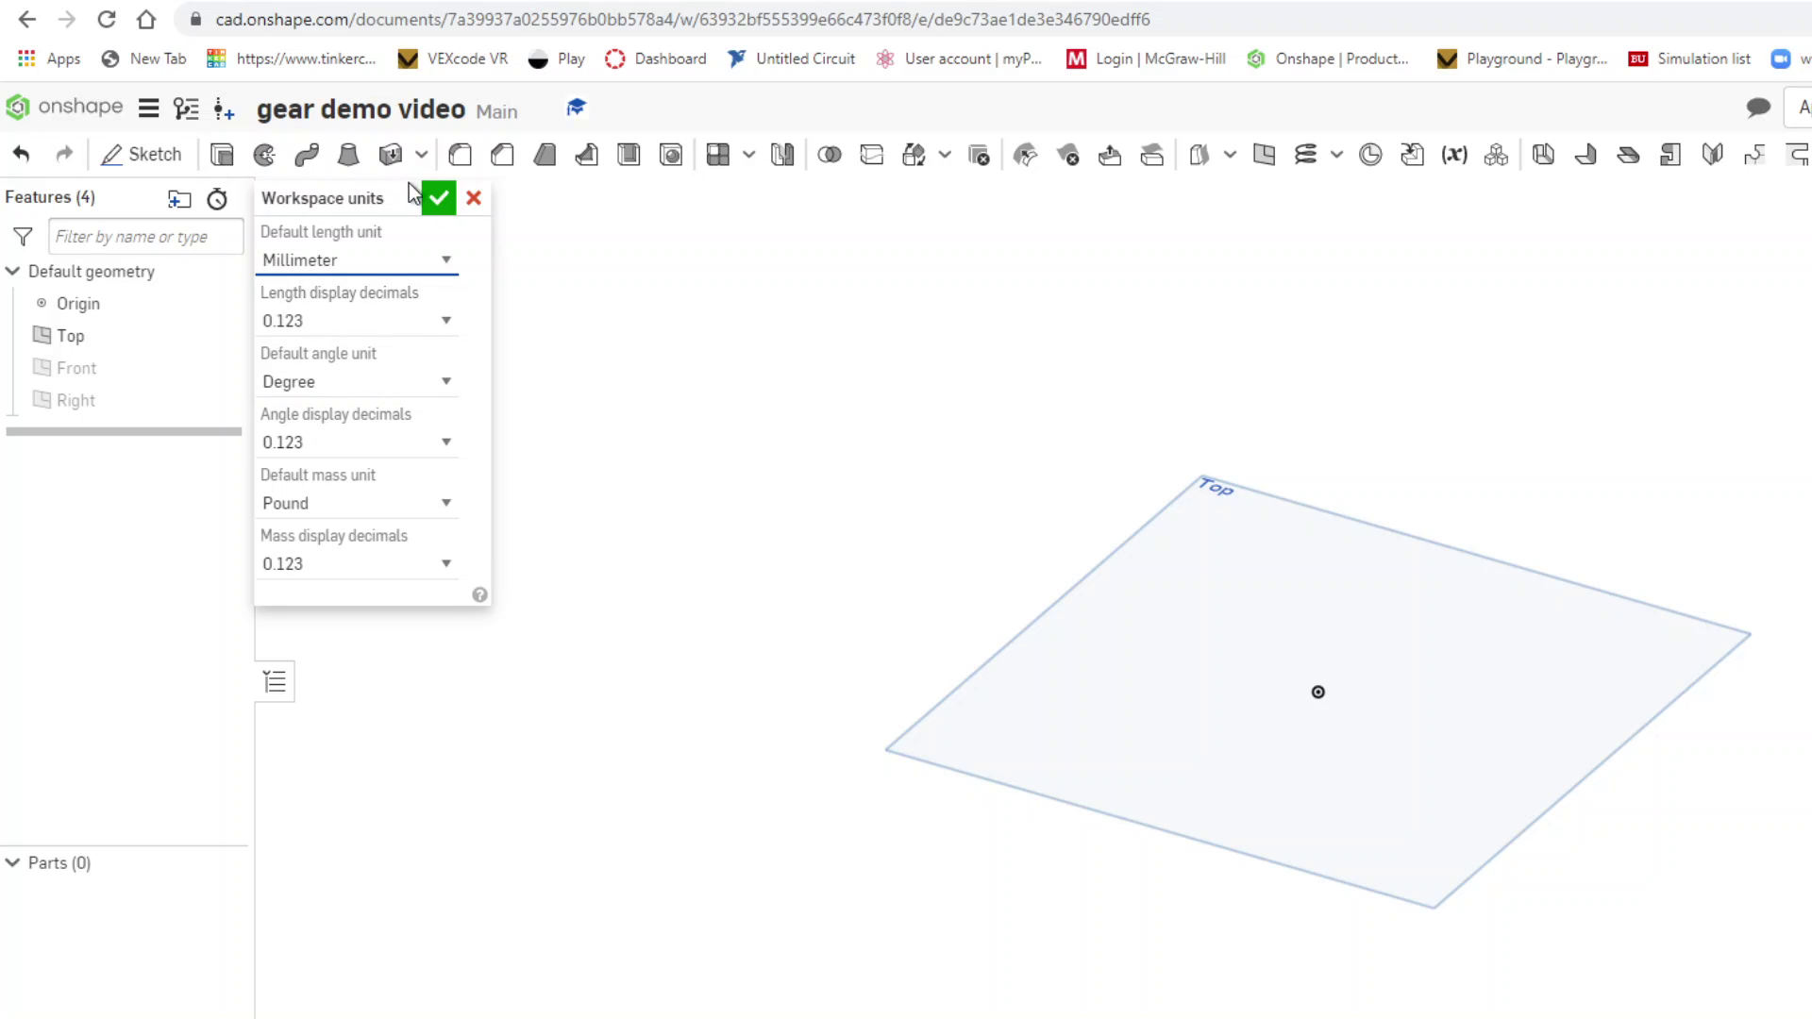
{"action": "left_click", "coordinate": [439, 200]}
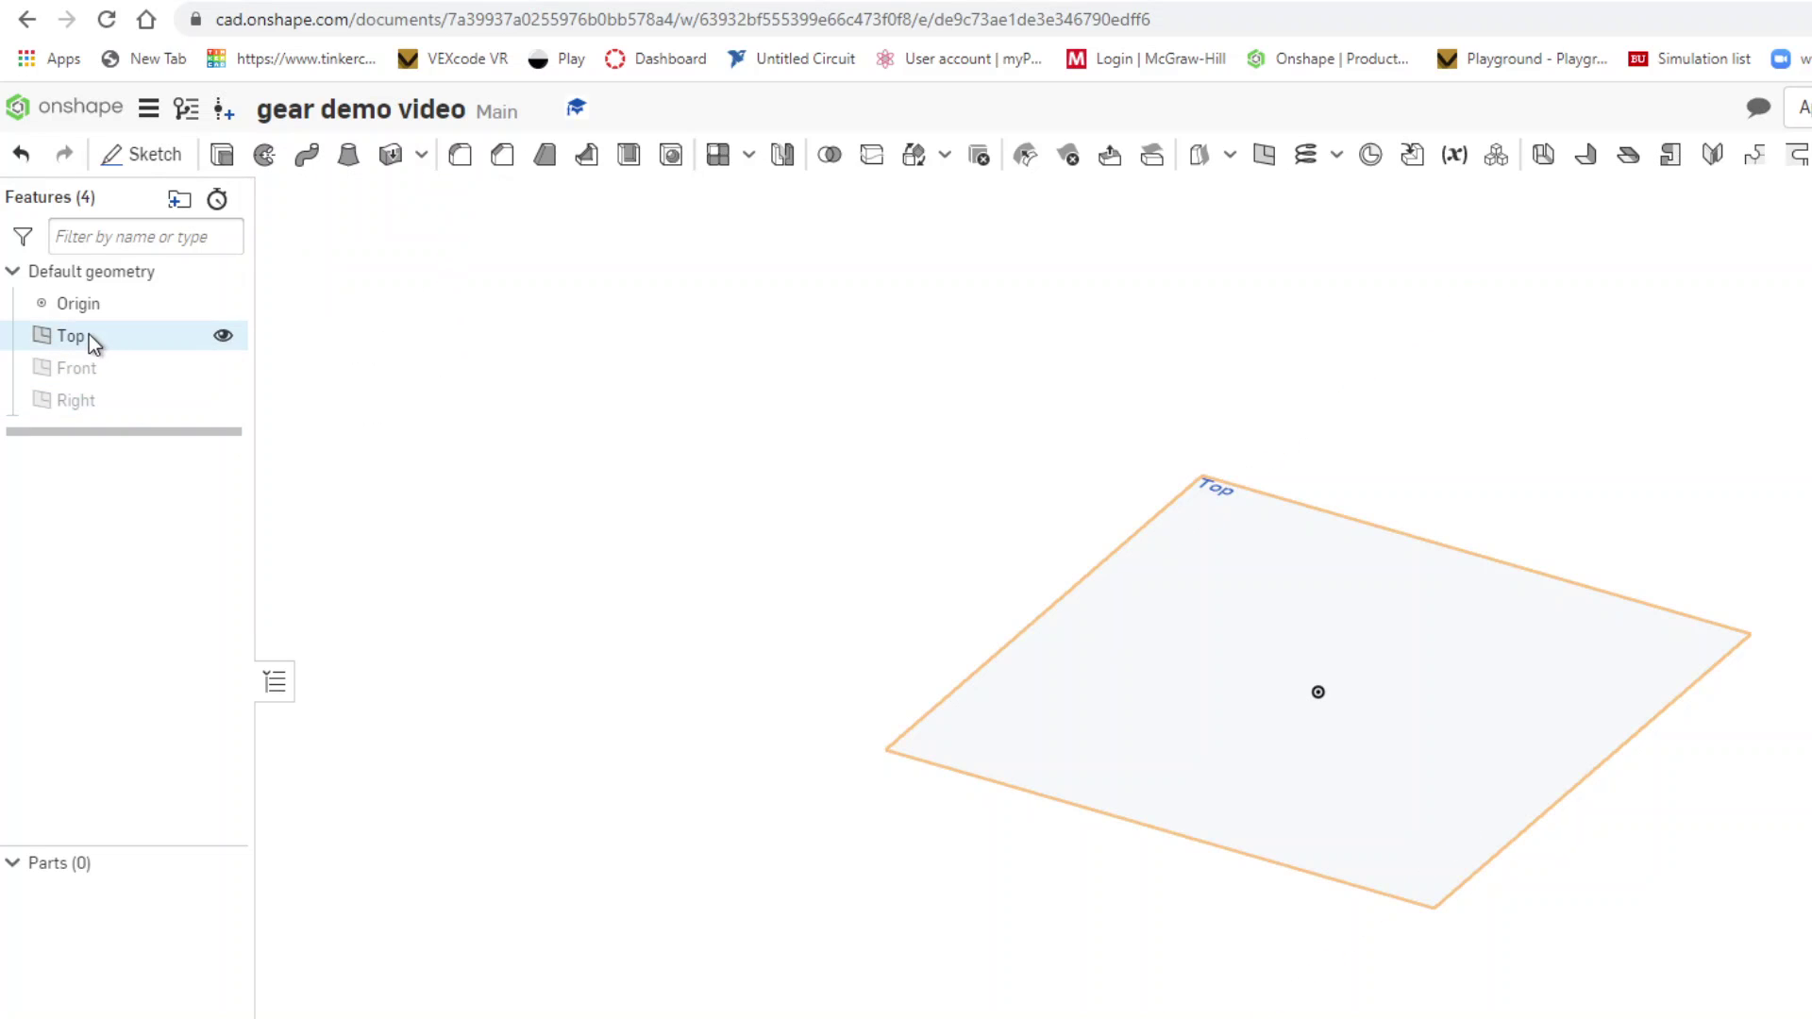
- On the Top plane, sketch two concentric circles centred on the origin, about 79.3 mm and 68.4 mm in diameter
{"action": "left_click", "coordinate": [151, 154]}
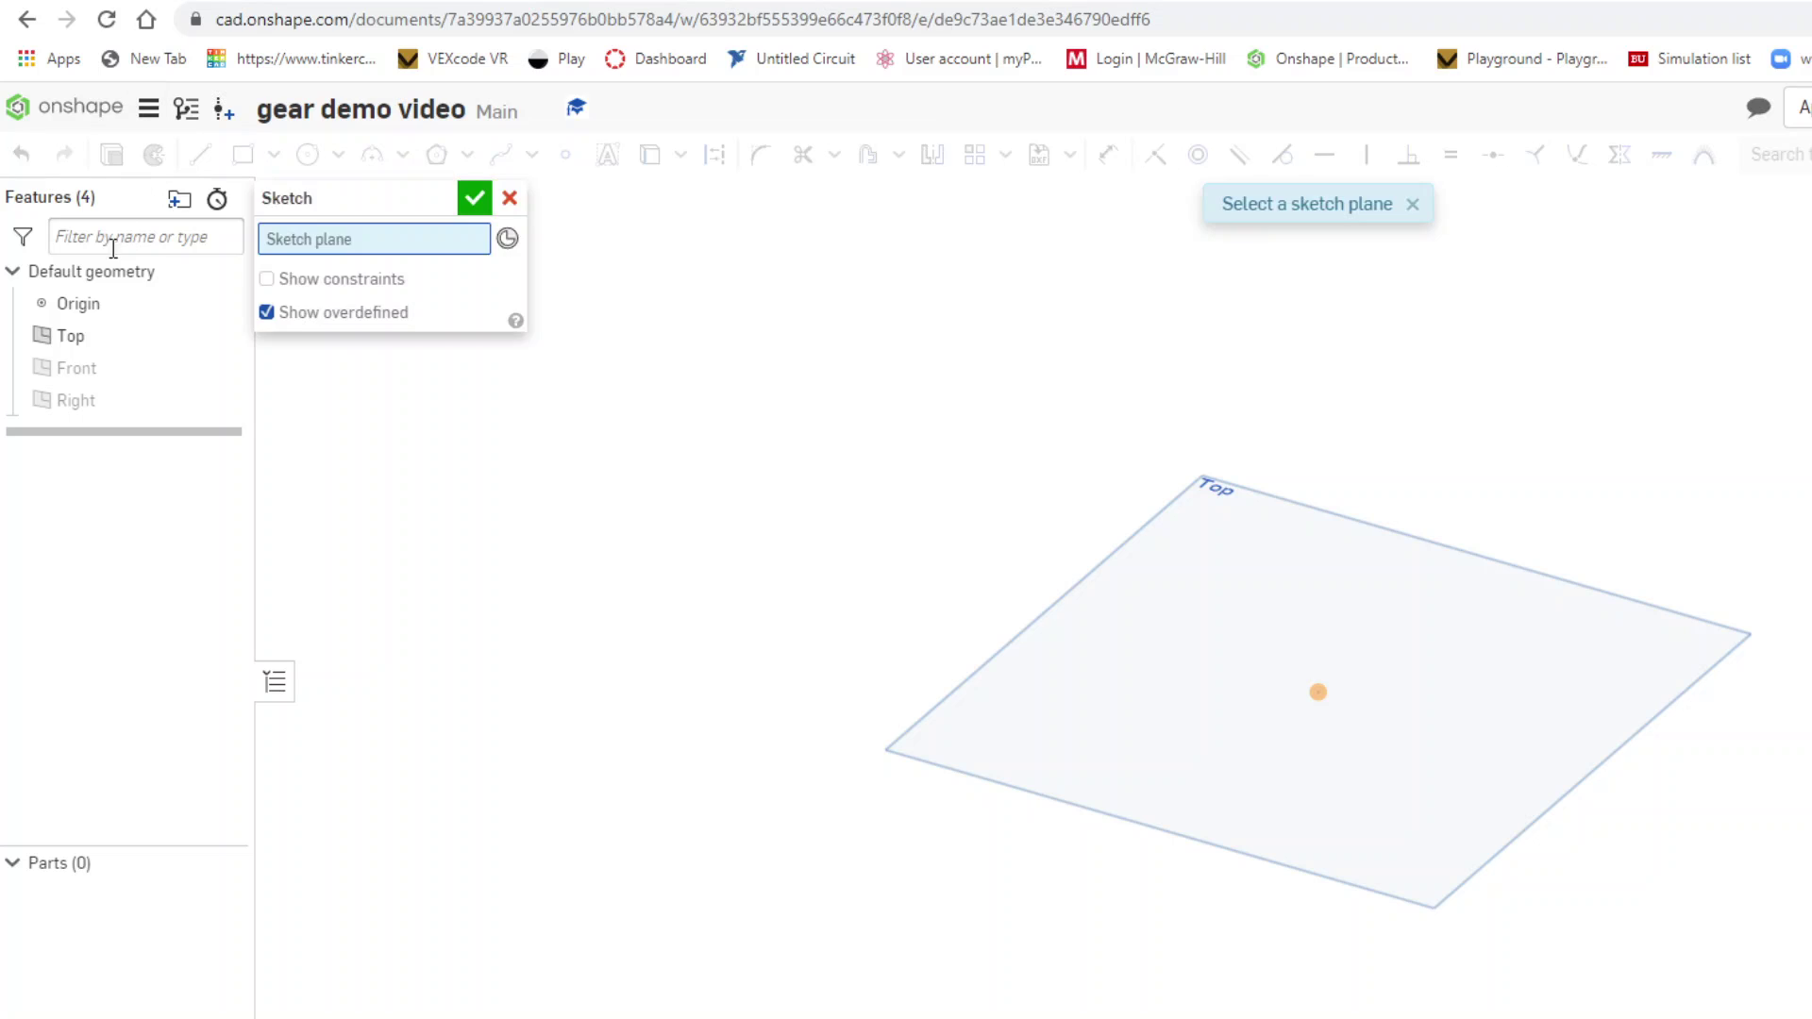
{"action": "left_click", "coordinate": [1209, 510]}
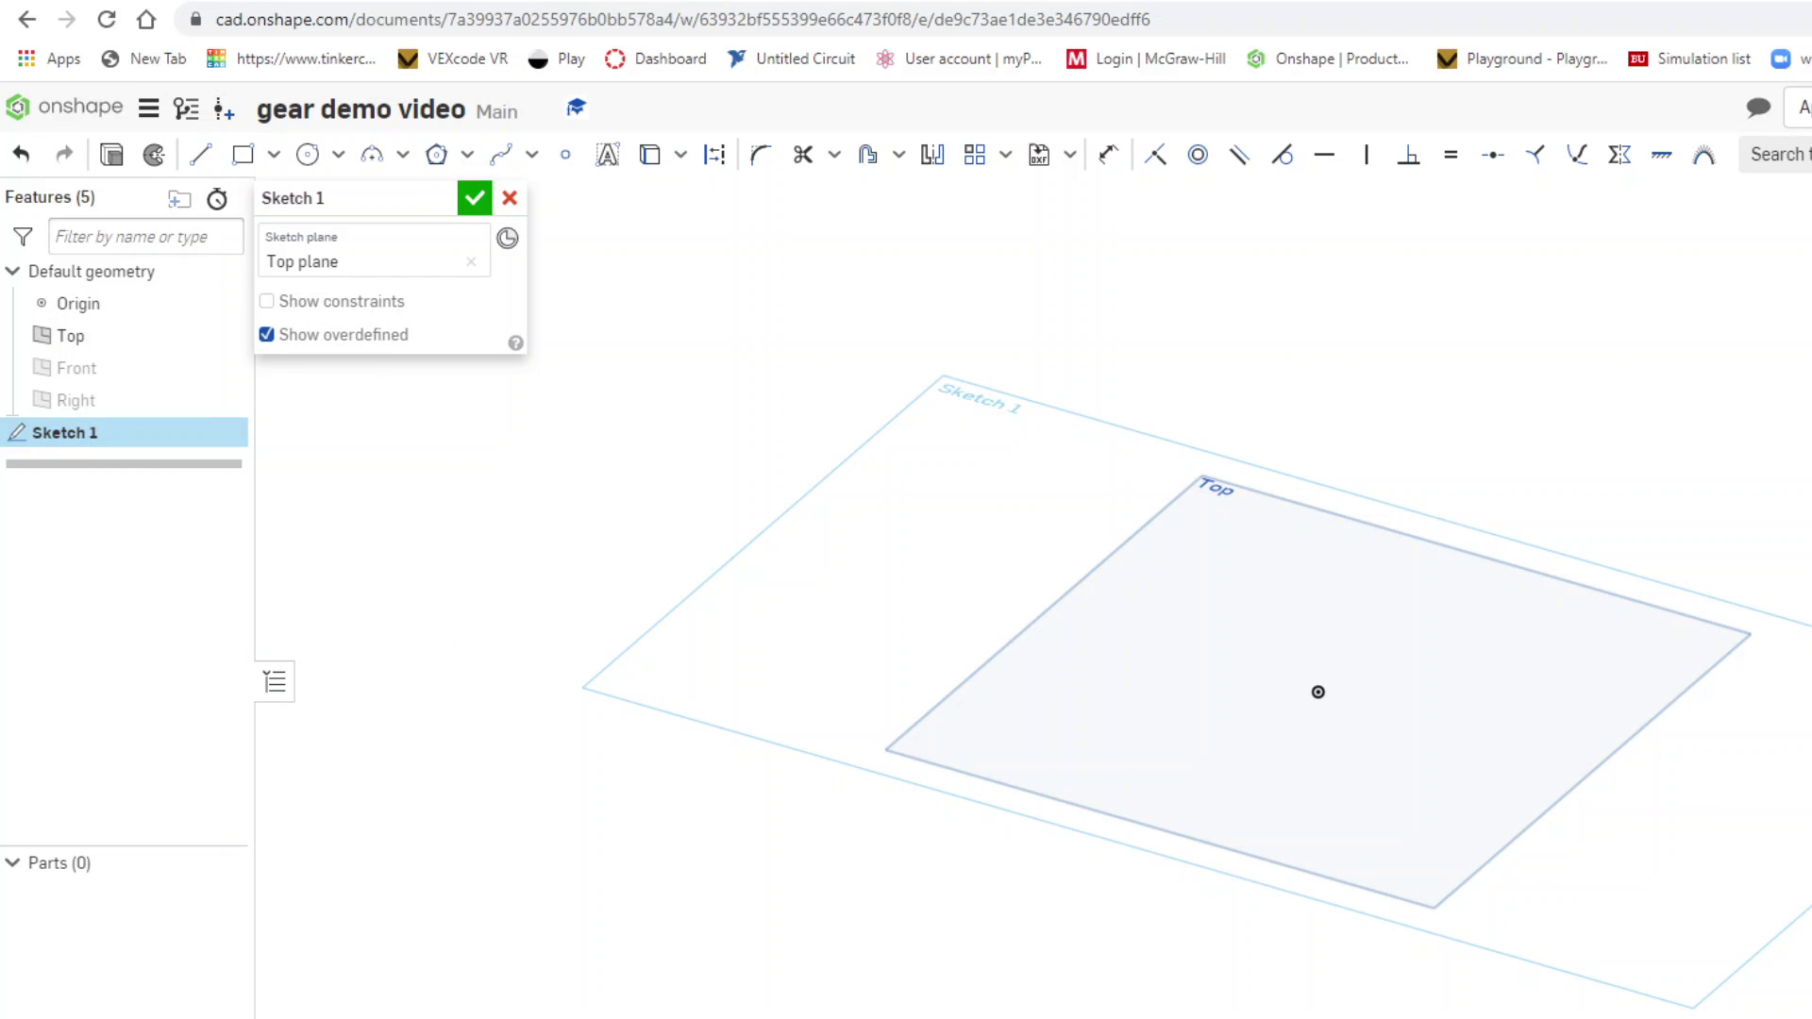
{"action": "key", "text": "n"}
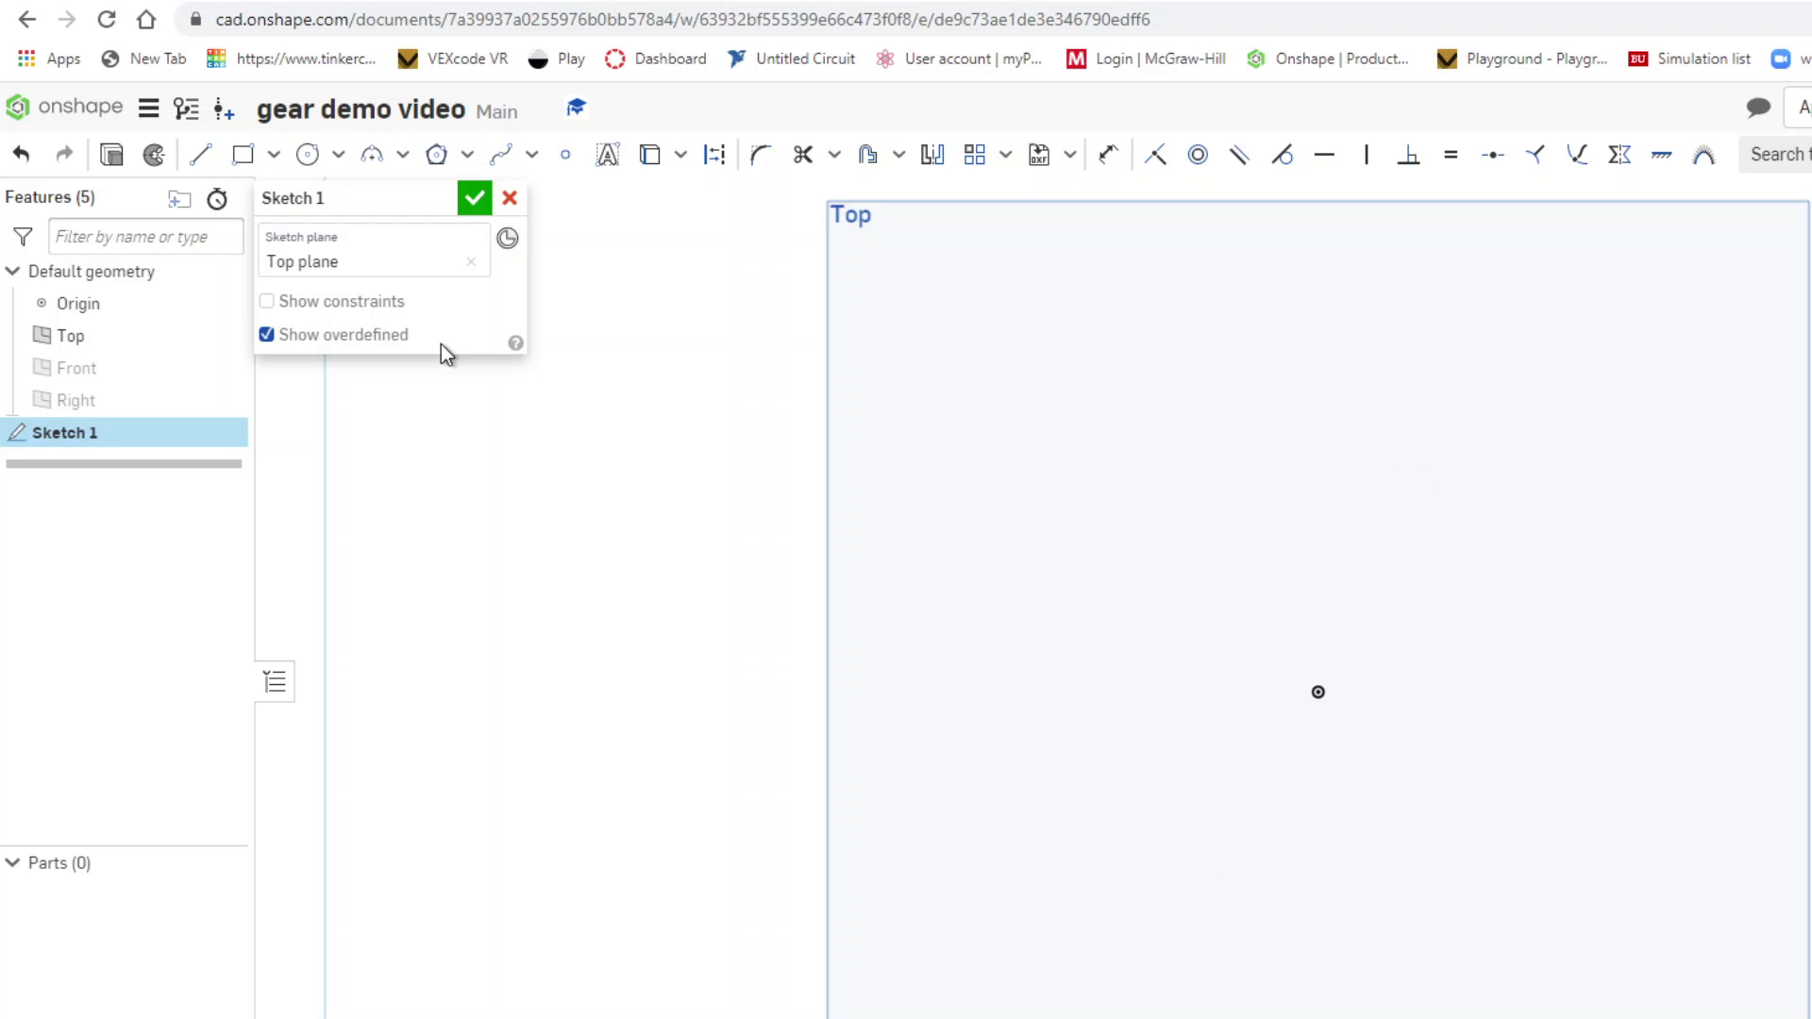
{"action": "left_click", "coordinate": [310, 158]}
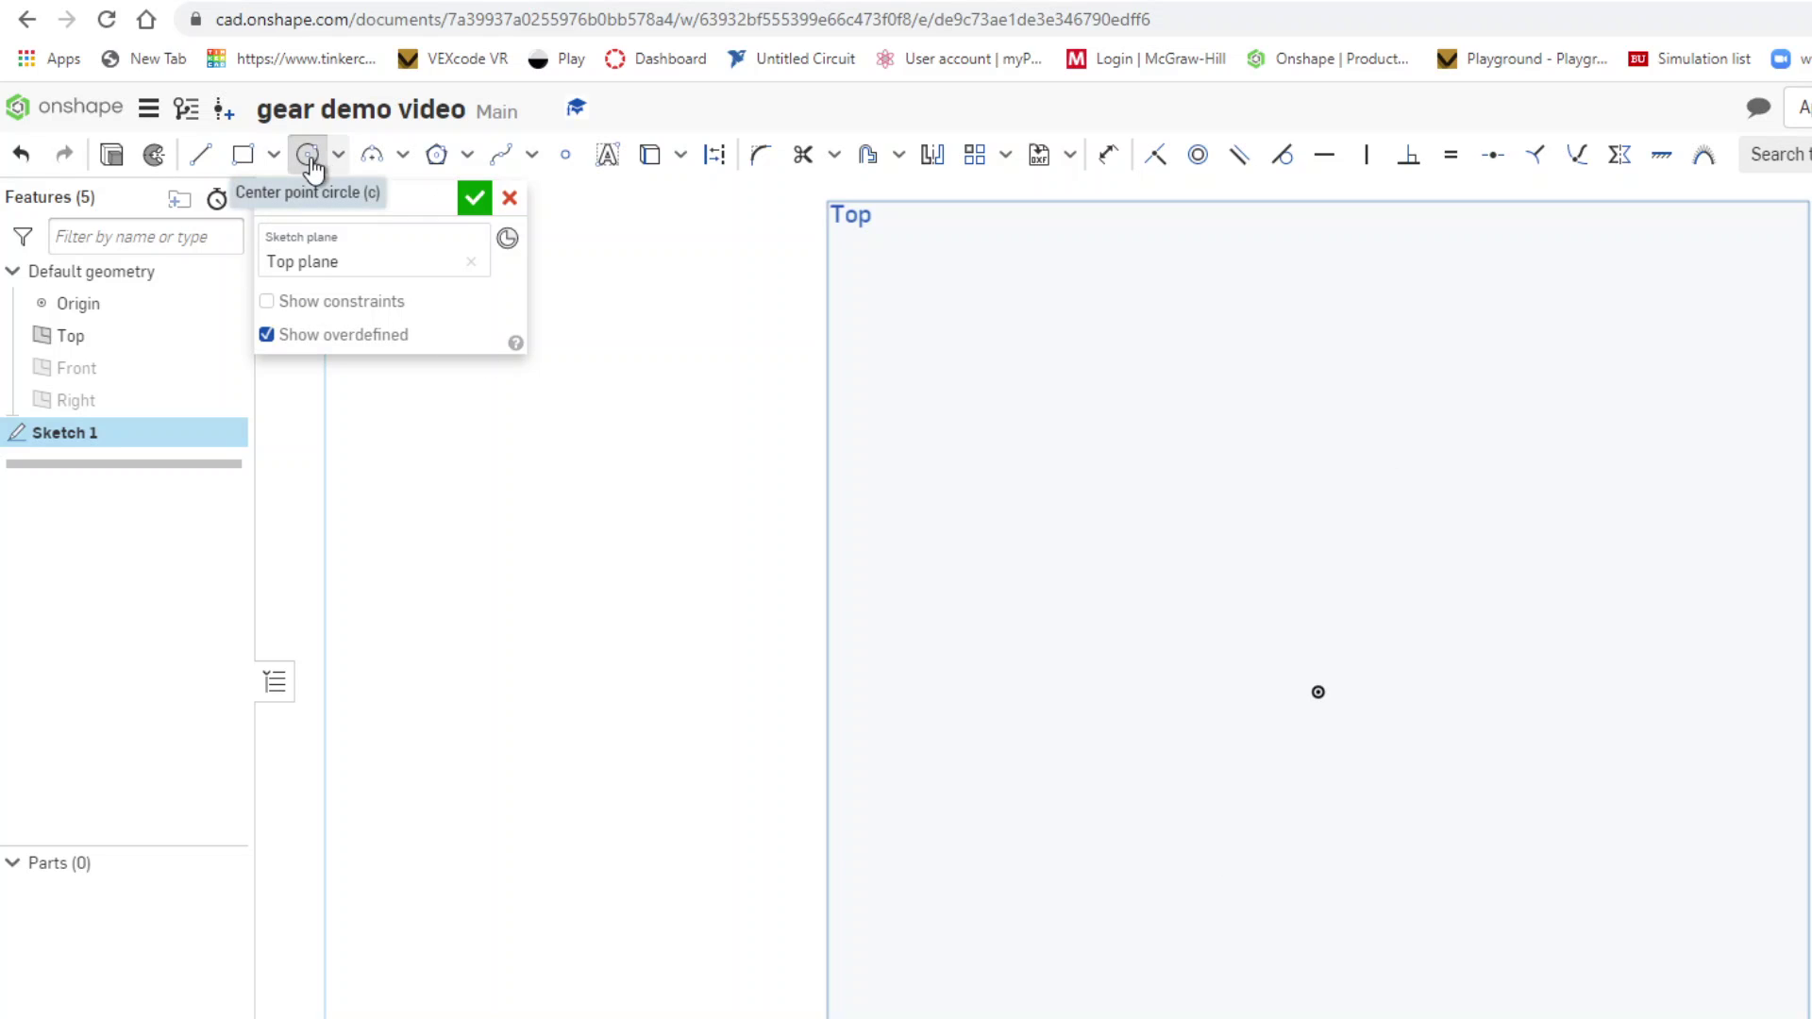
{"action": "left_click", "coordinate": [1318, 691]}
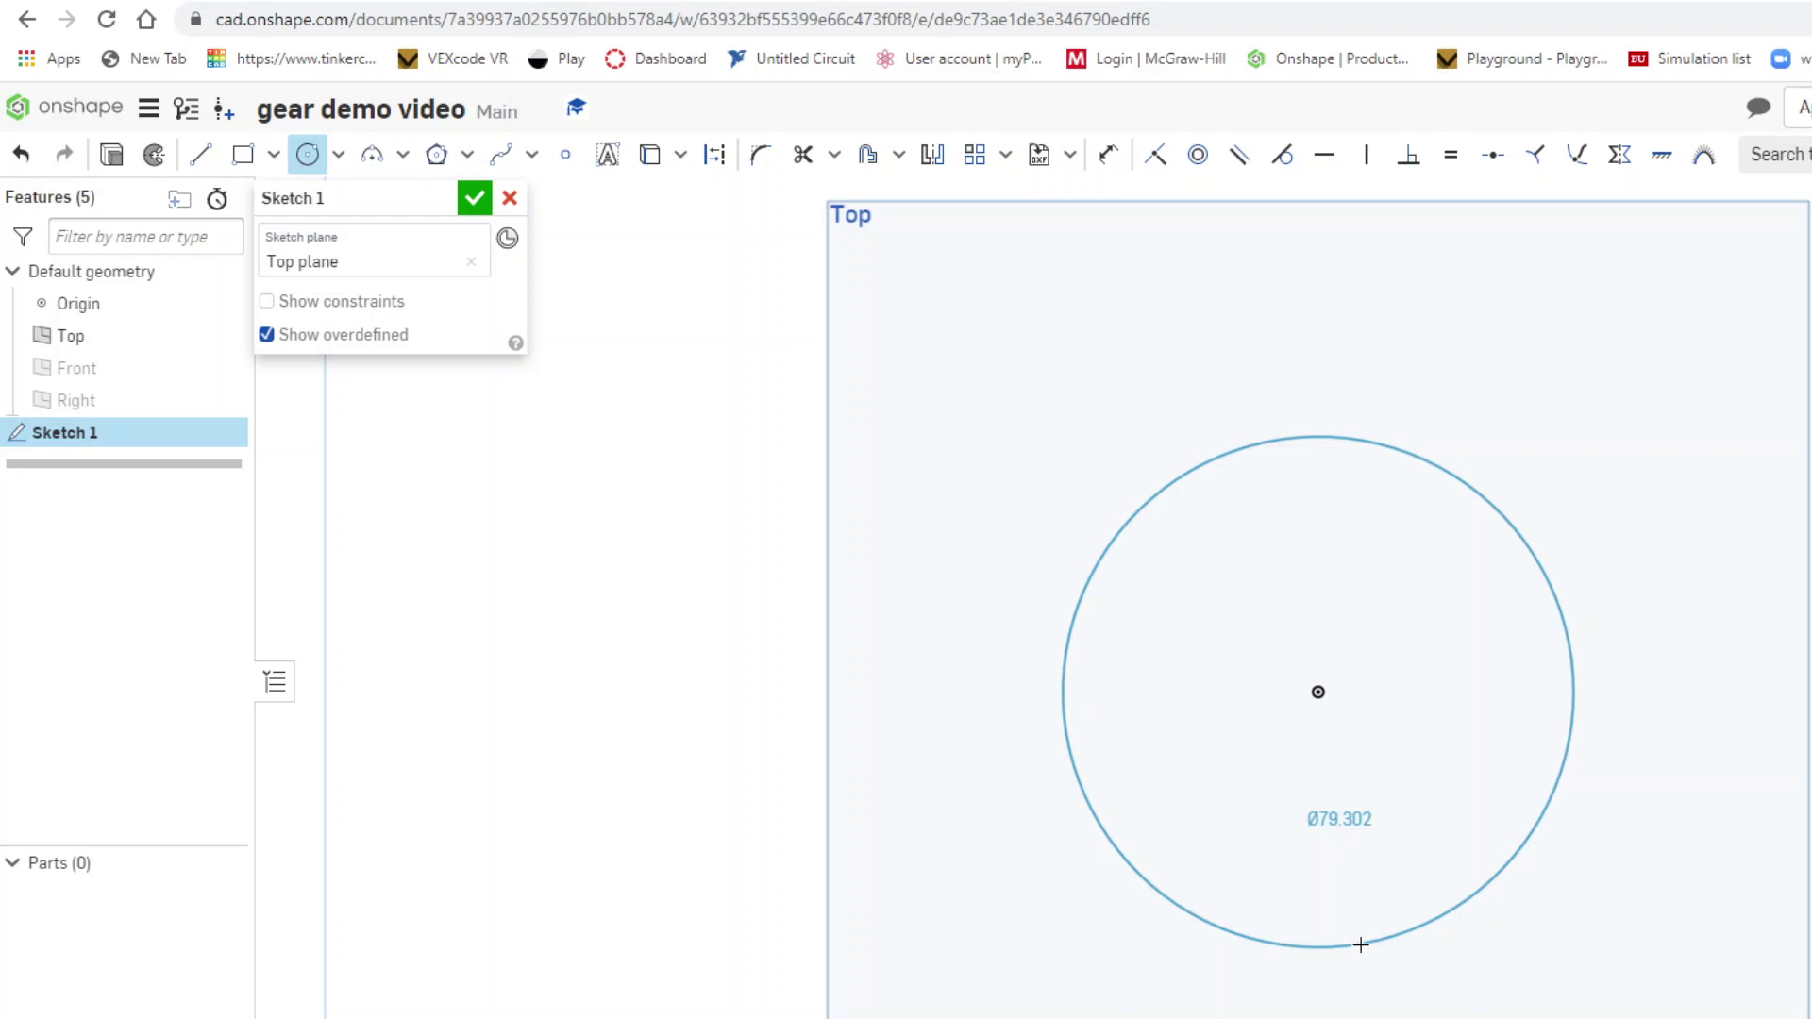
{"action": "left_click", "coordinate": [1361, 945]}
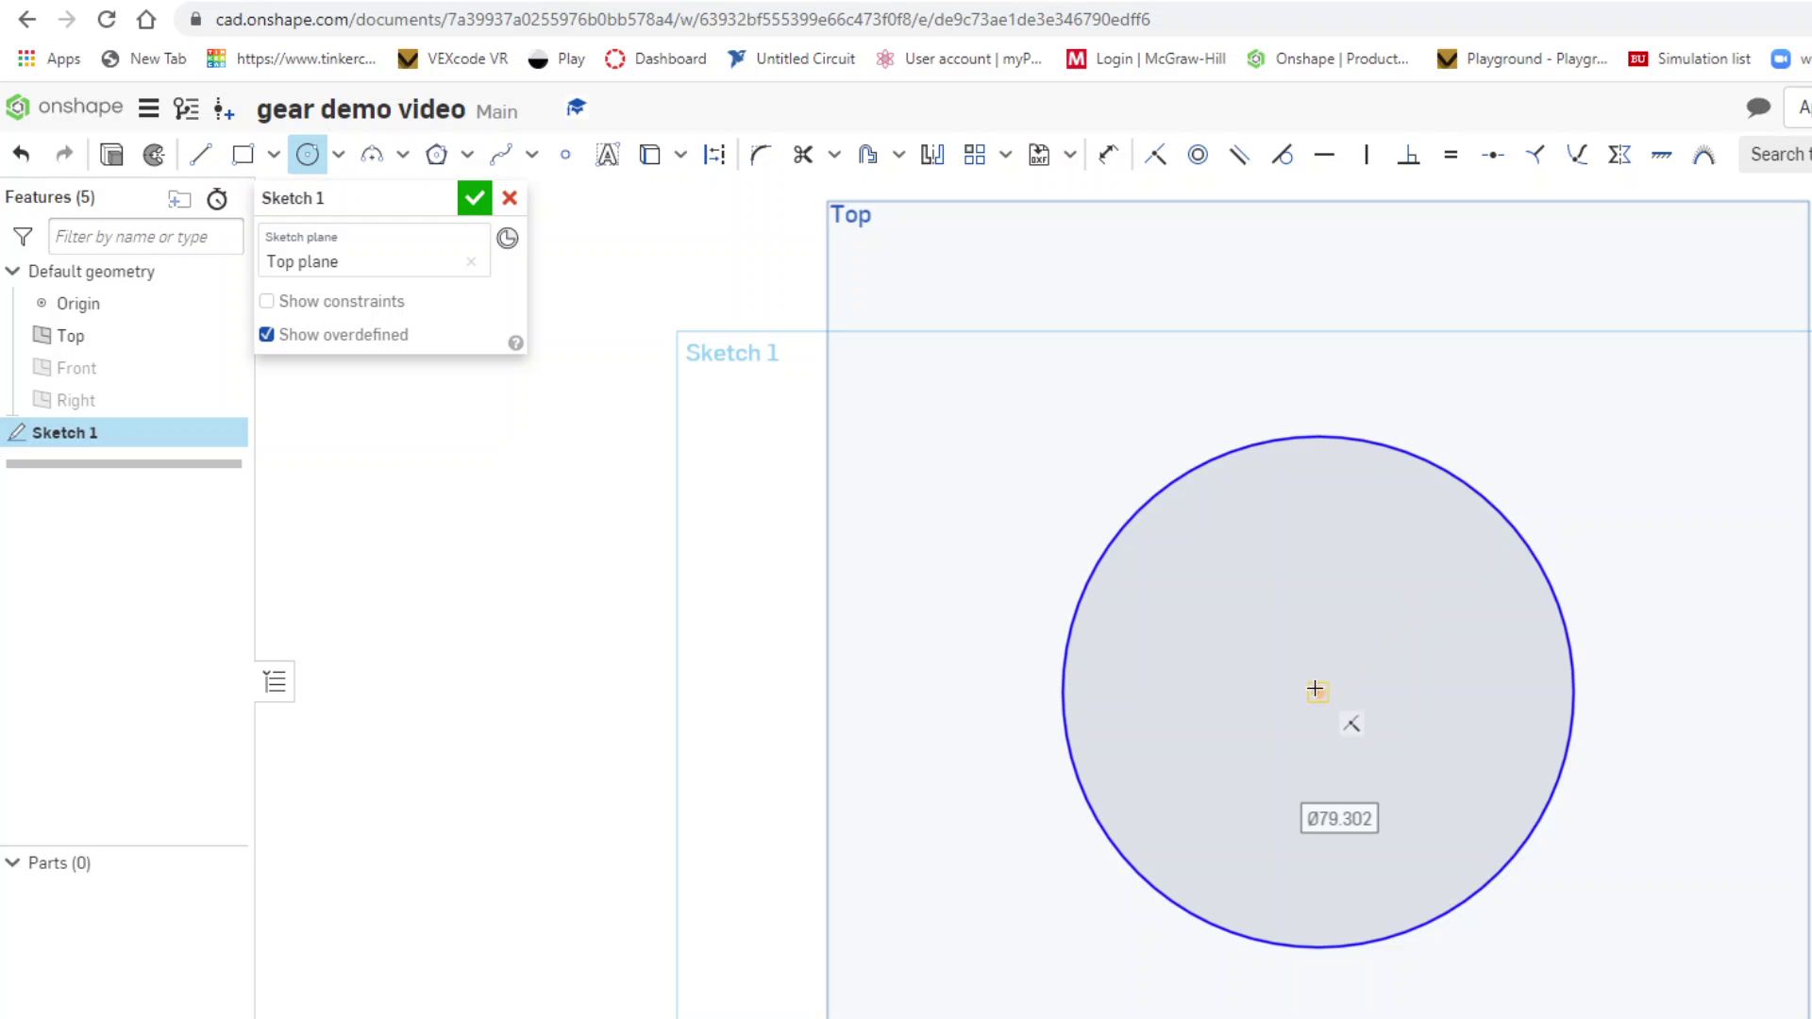
{"action": "left_click", "coordinate": [1319, 692]}
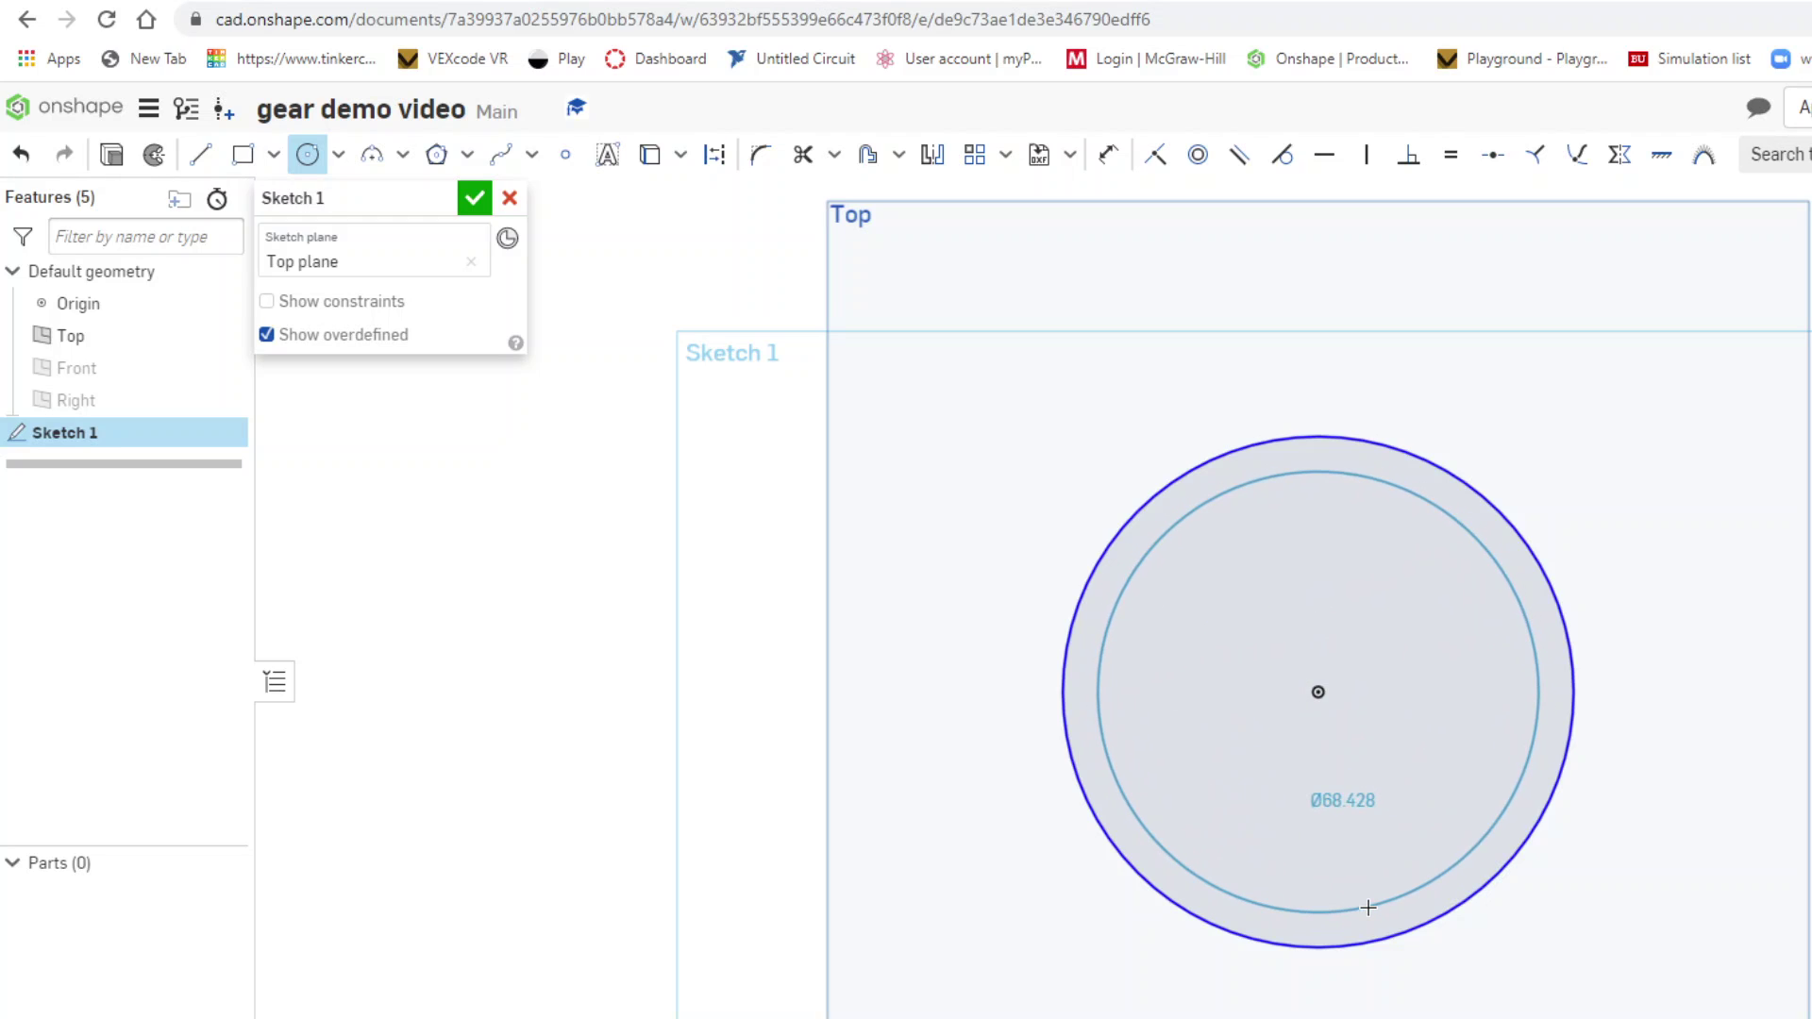
{"action": "left_click", "coordinate": [1360, 909]}
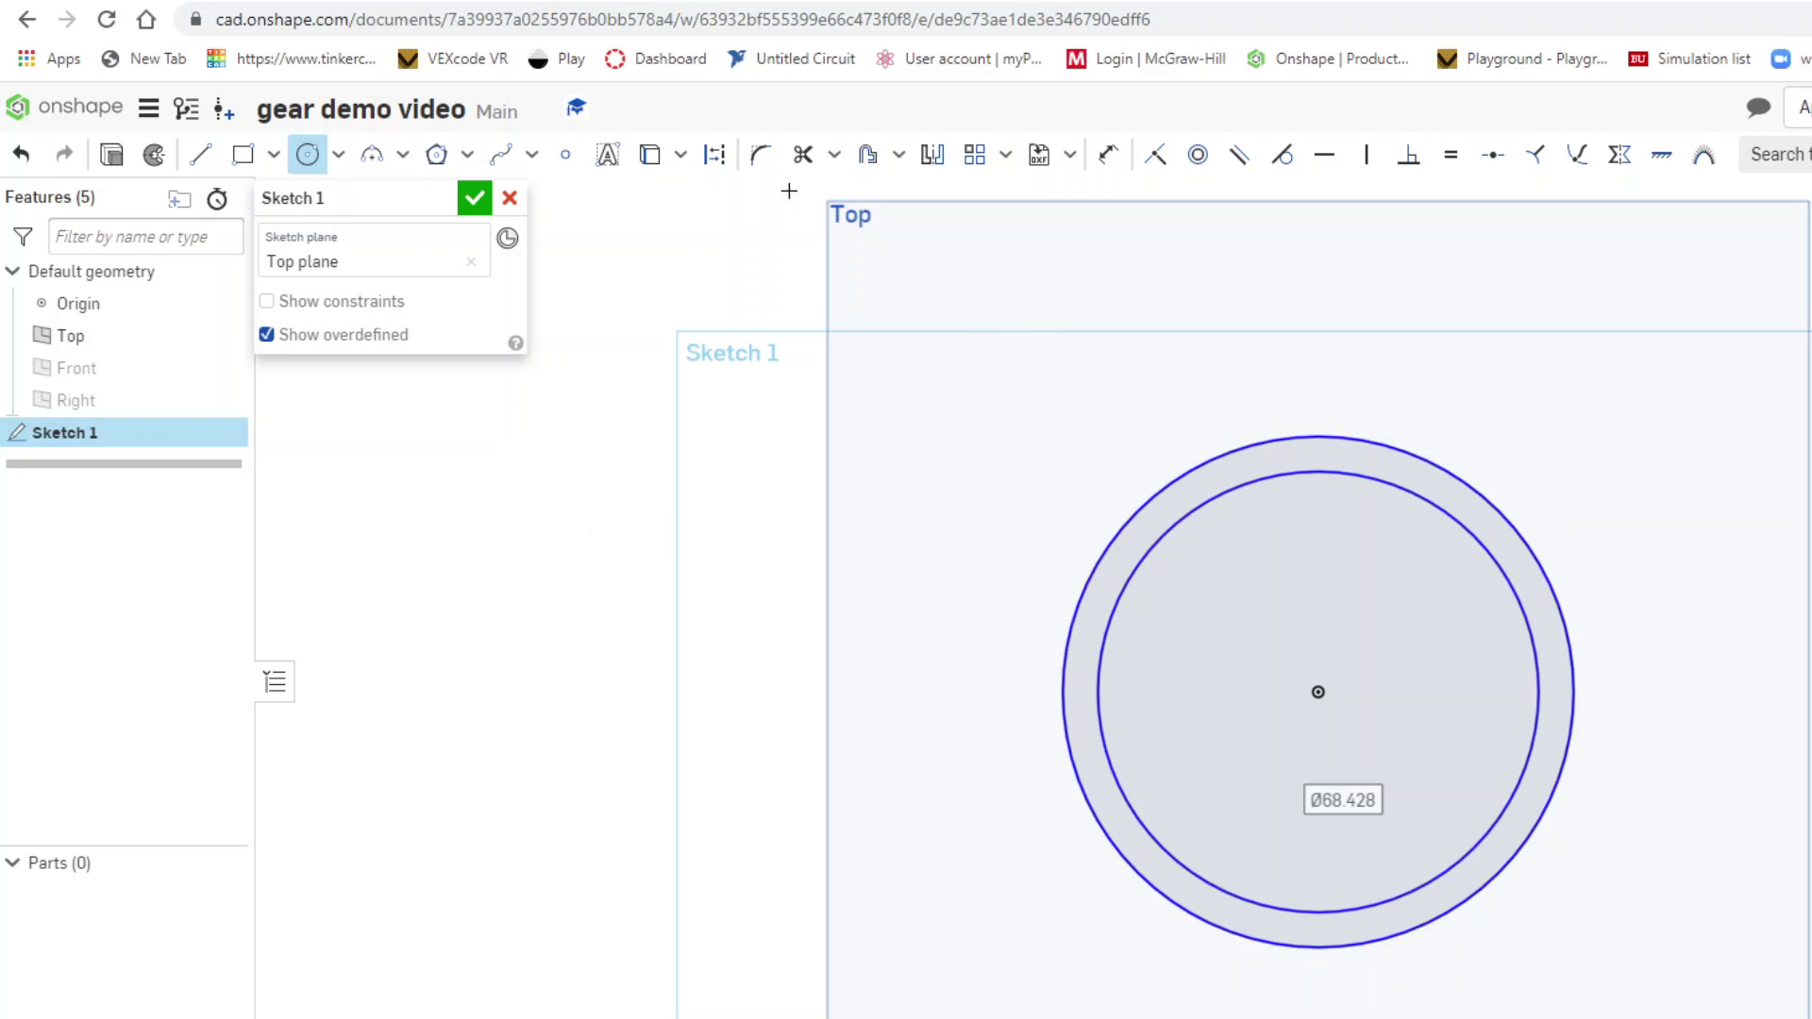
{"action": "left_click", "coordinate": [728, 160]}
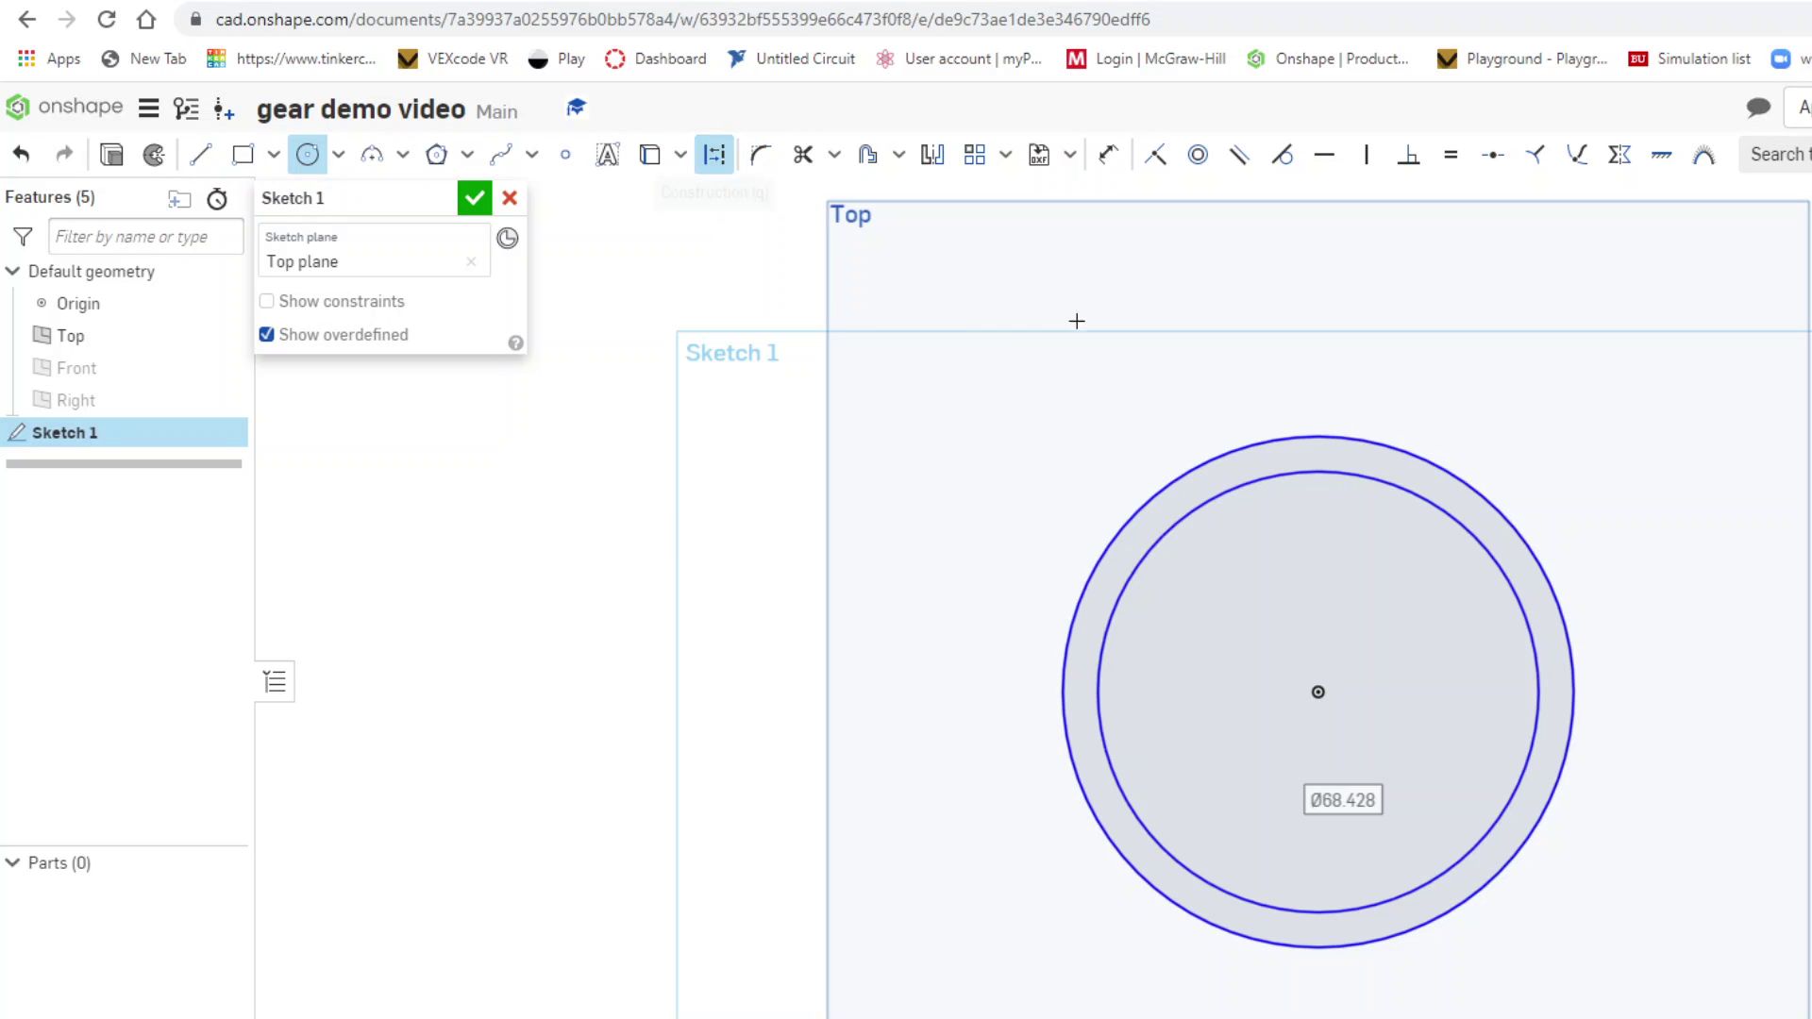
{"action": "left_click", "coordinate": [1182, 480]}
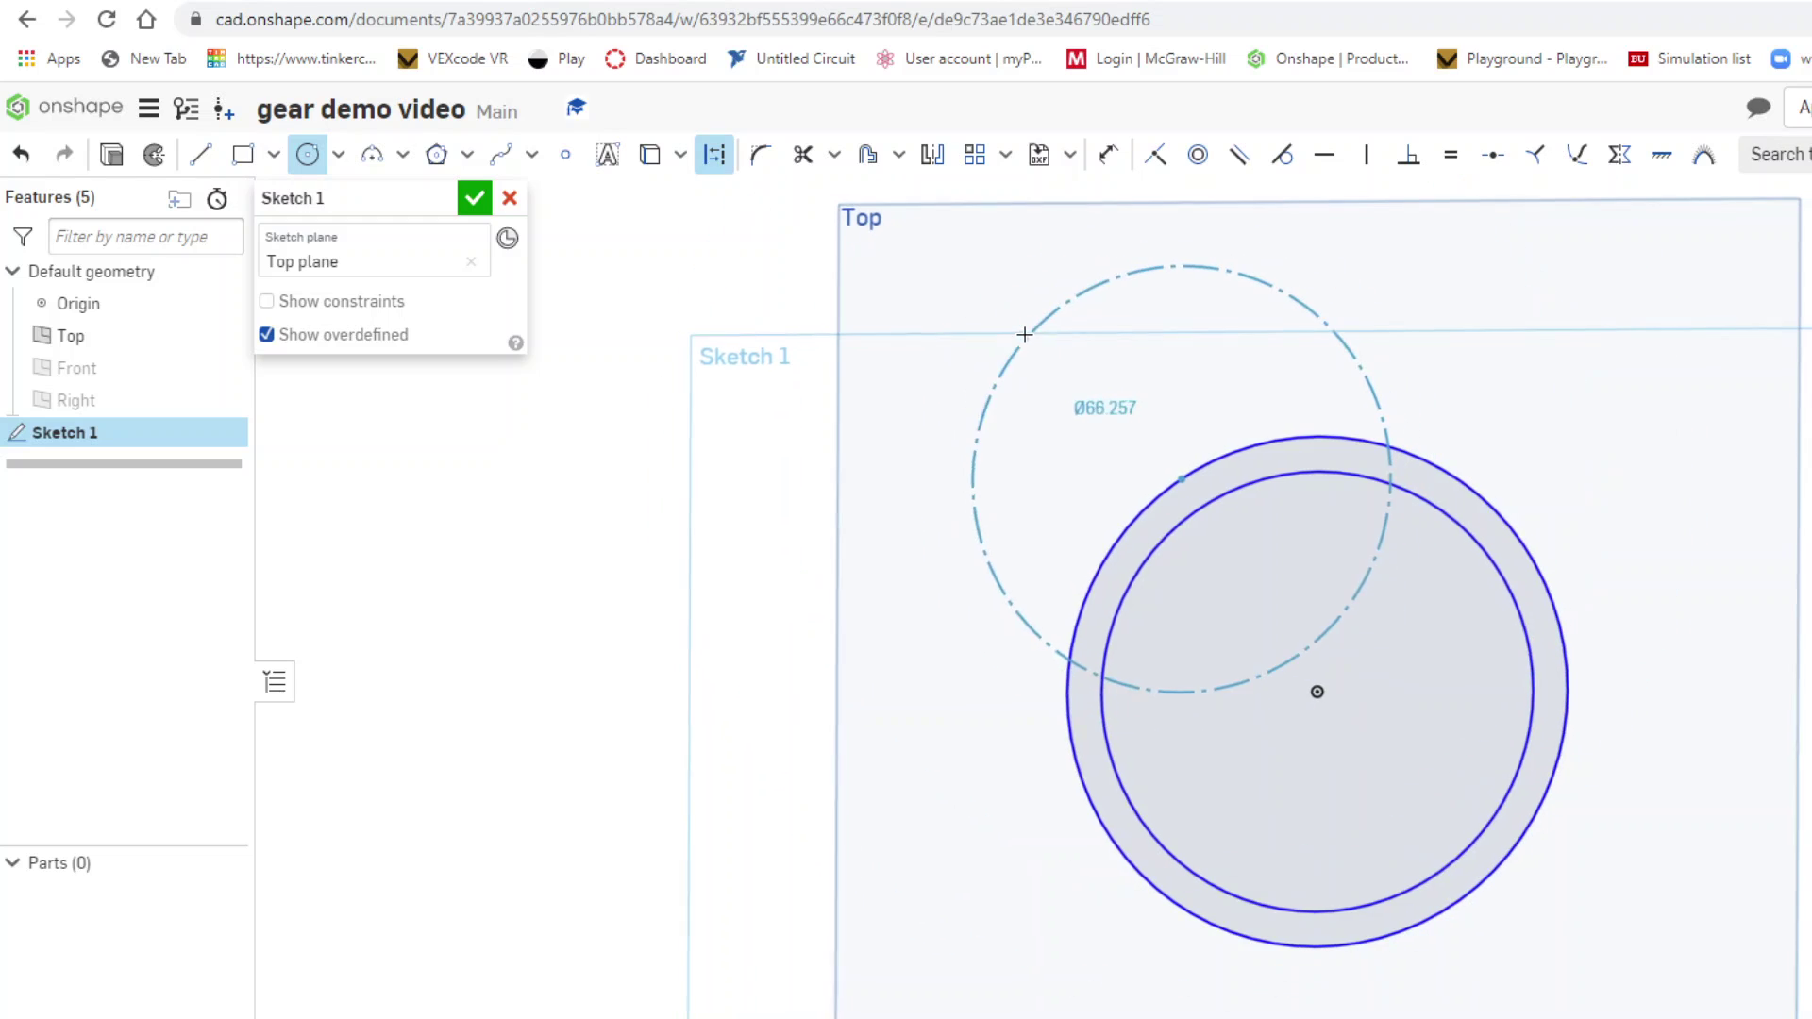
{"action": "right_click_drag", "start_coordinate": [1086, 432], "coordinate": [1092, 433]}
{"action": "right_click", "coordinate": [1090, 437]}
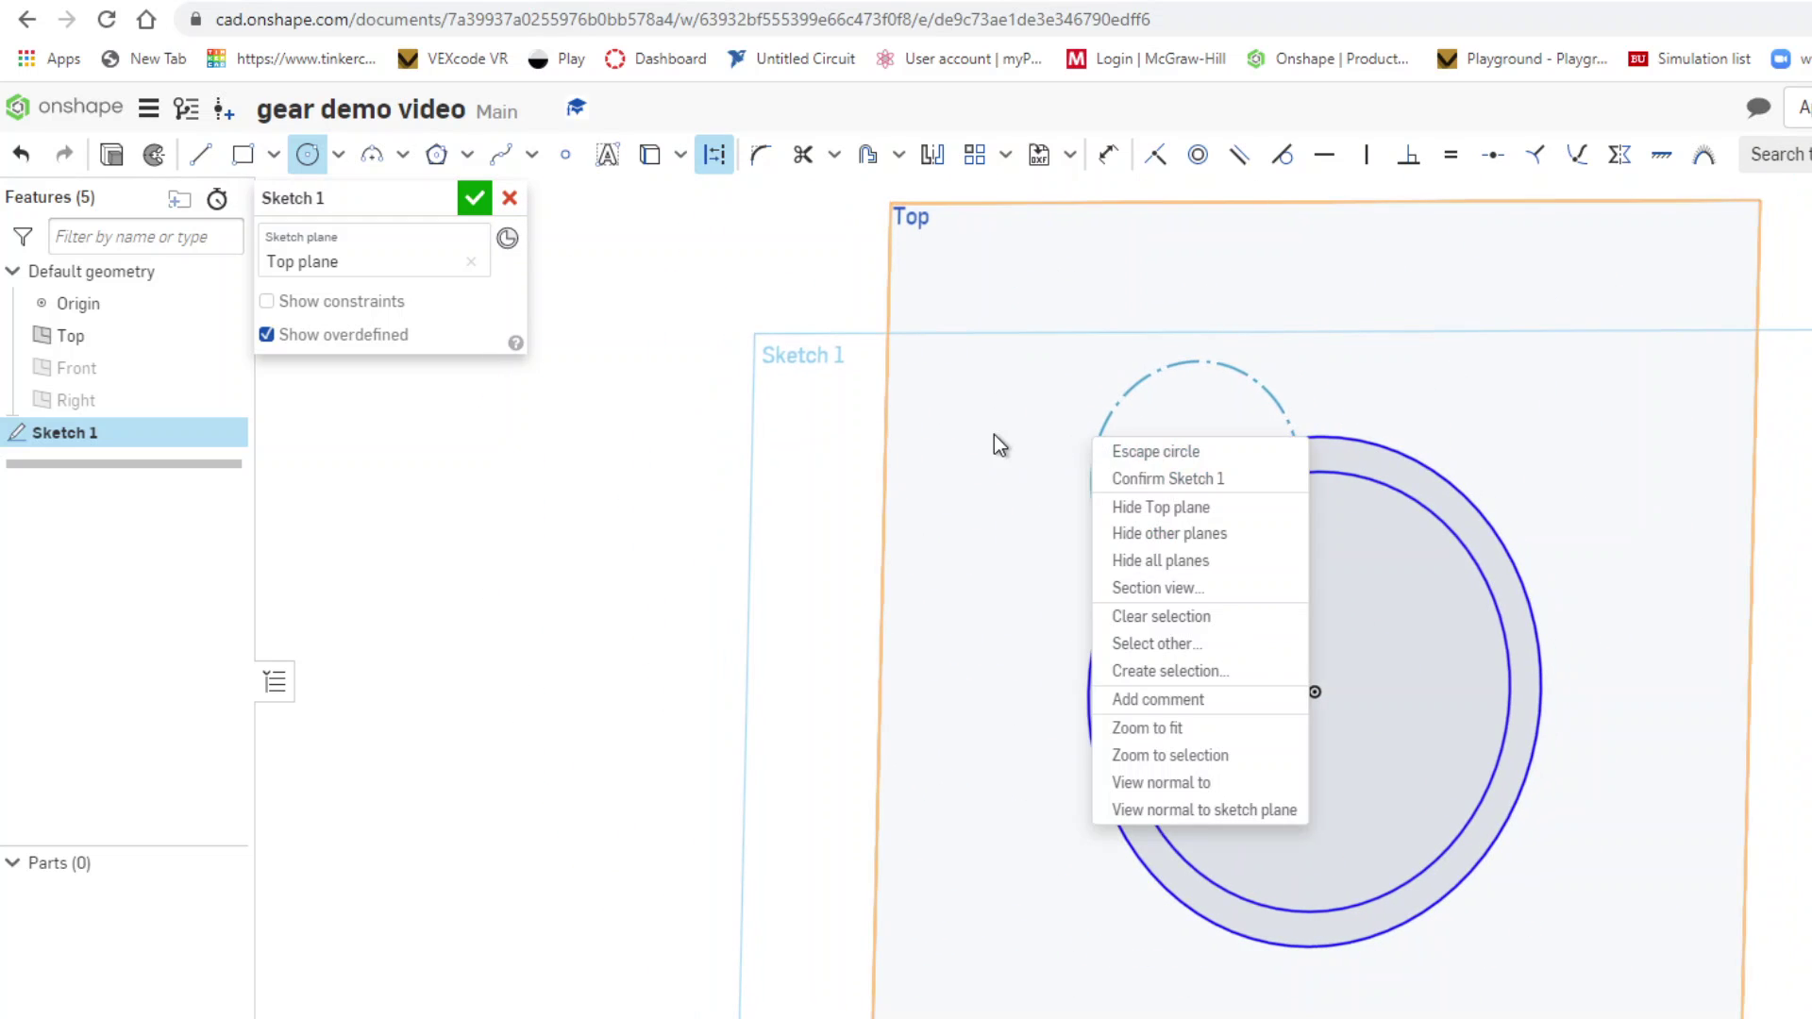
{"action": "left_click", "coordinate": [1109, 457]}
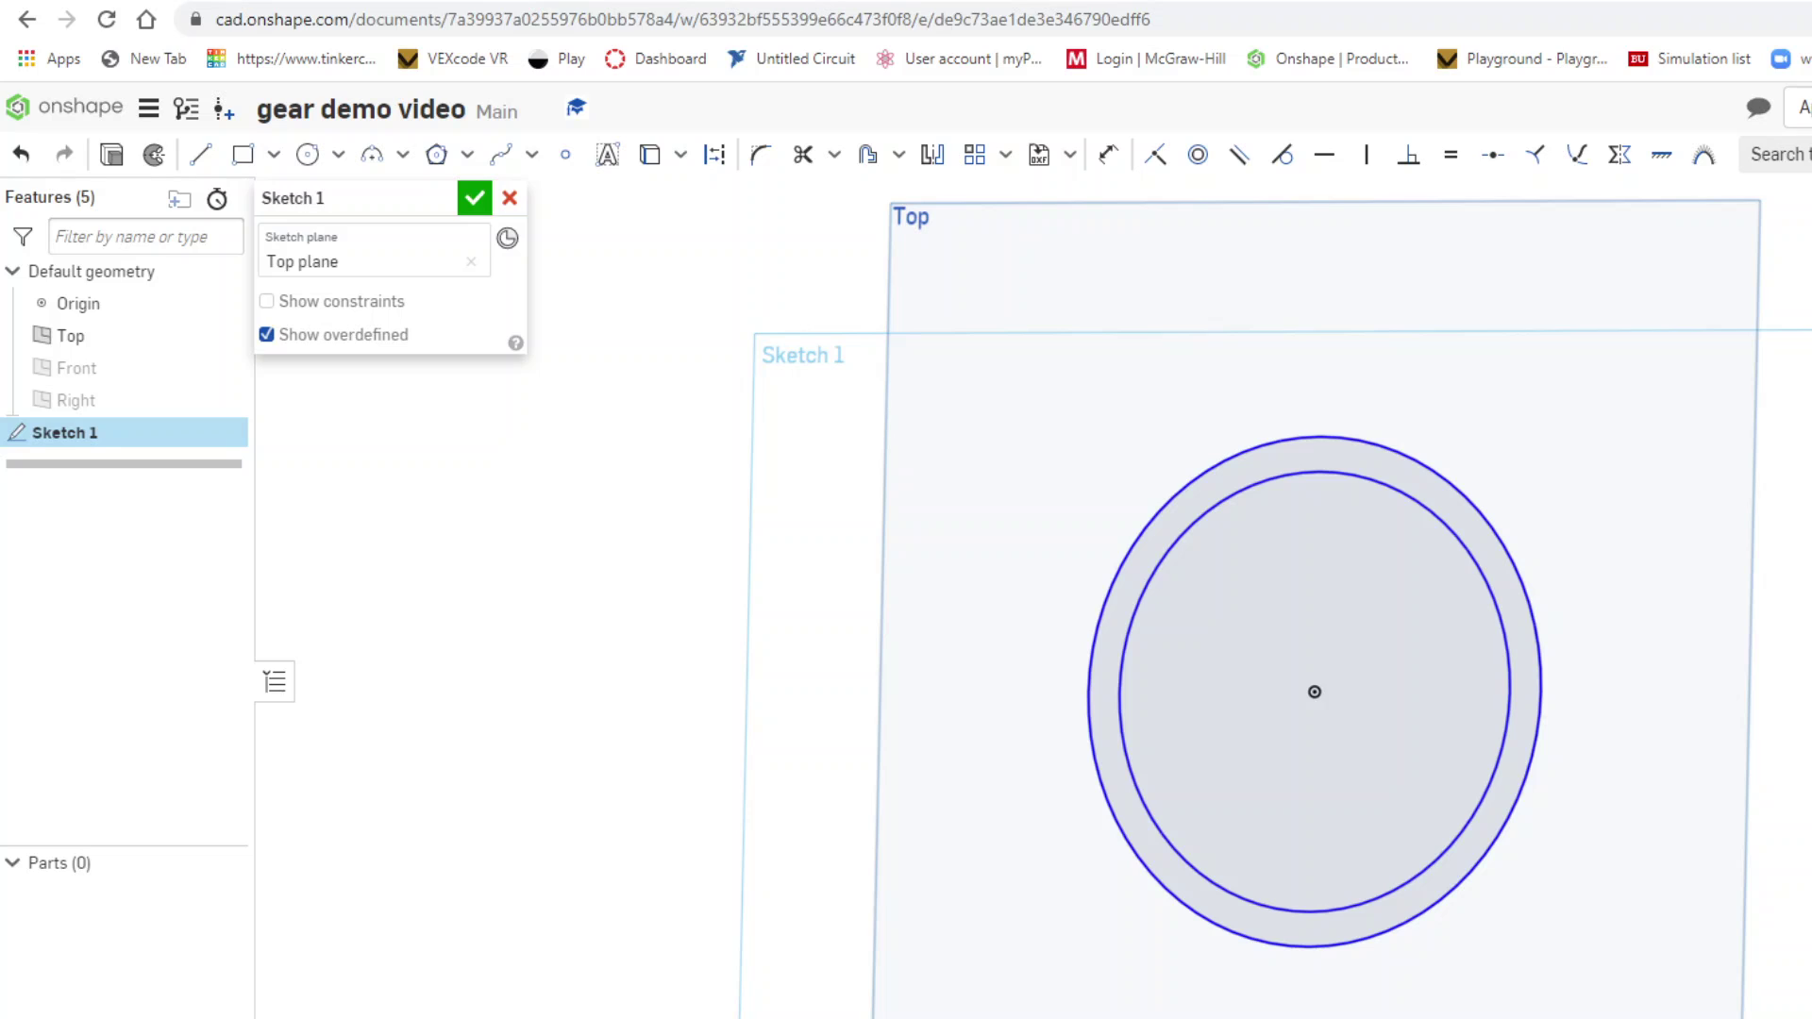
{"action": "key", "text": "n"}
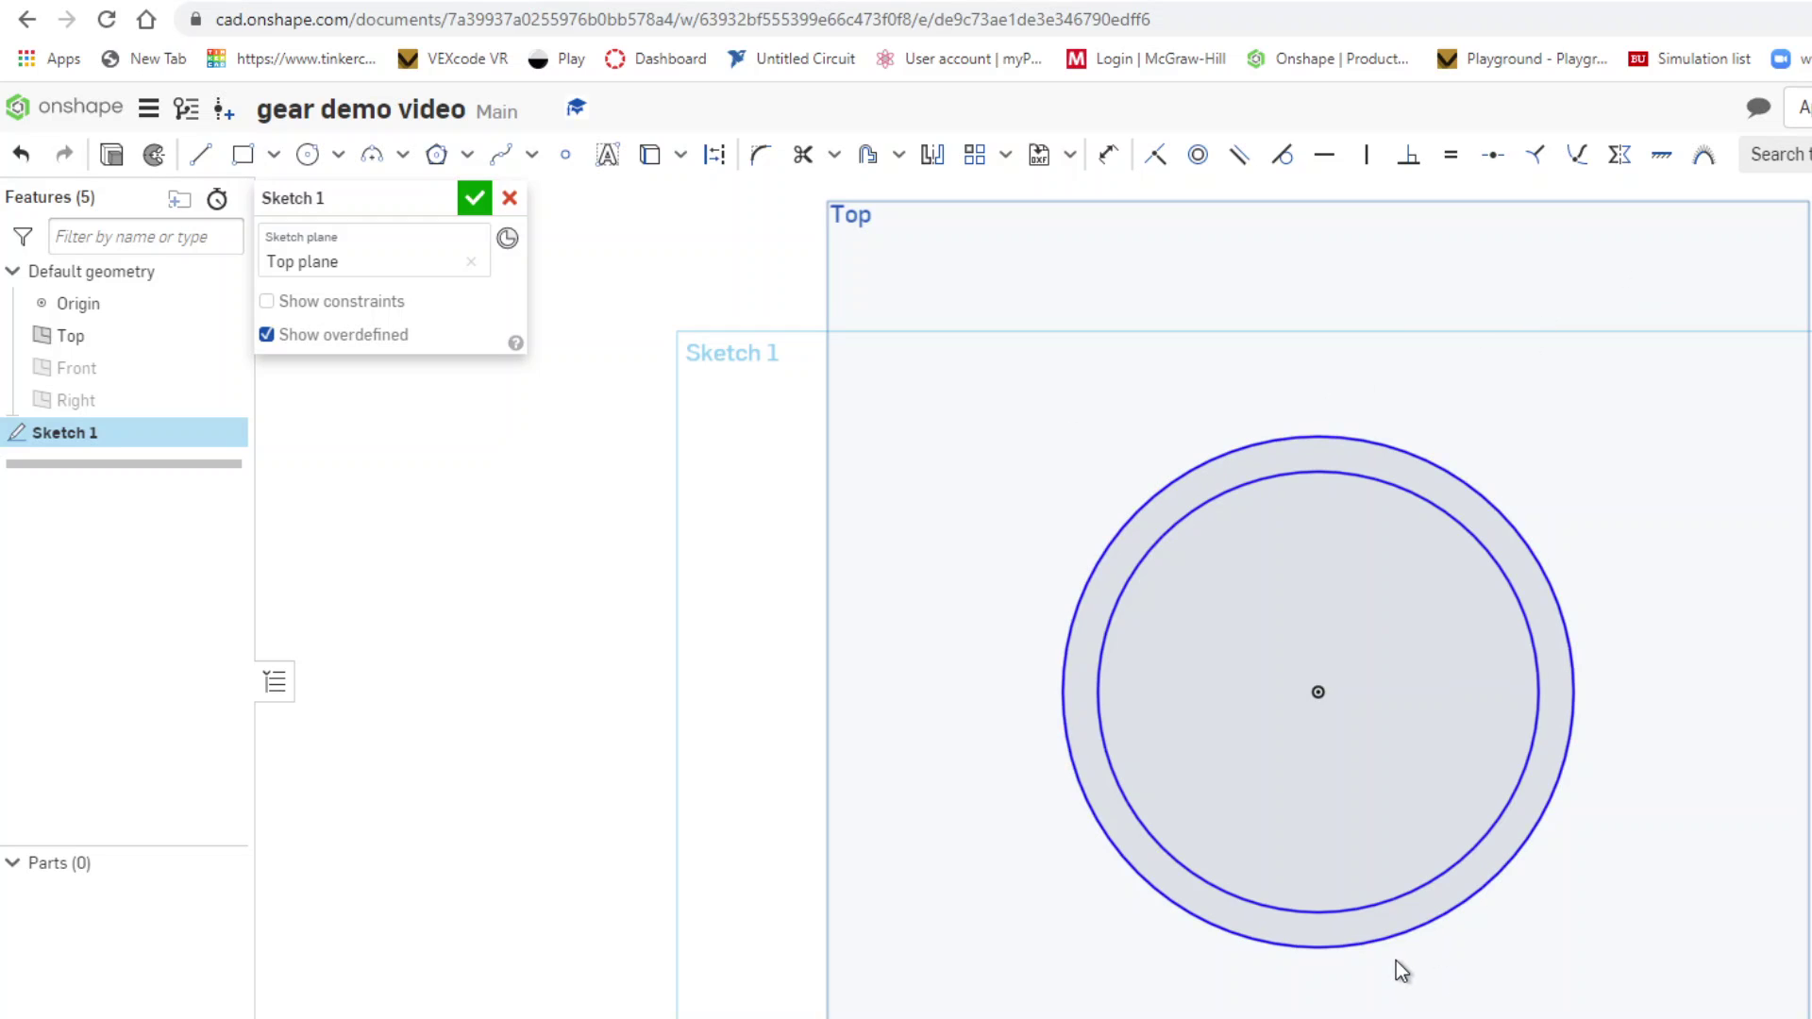
{"action": "left_click", "coordinate": [1312, 912]}
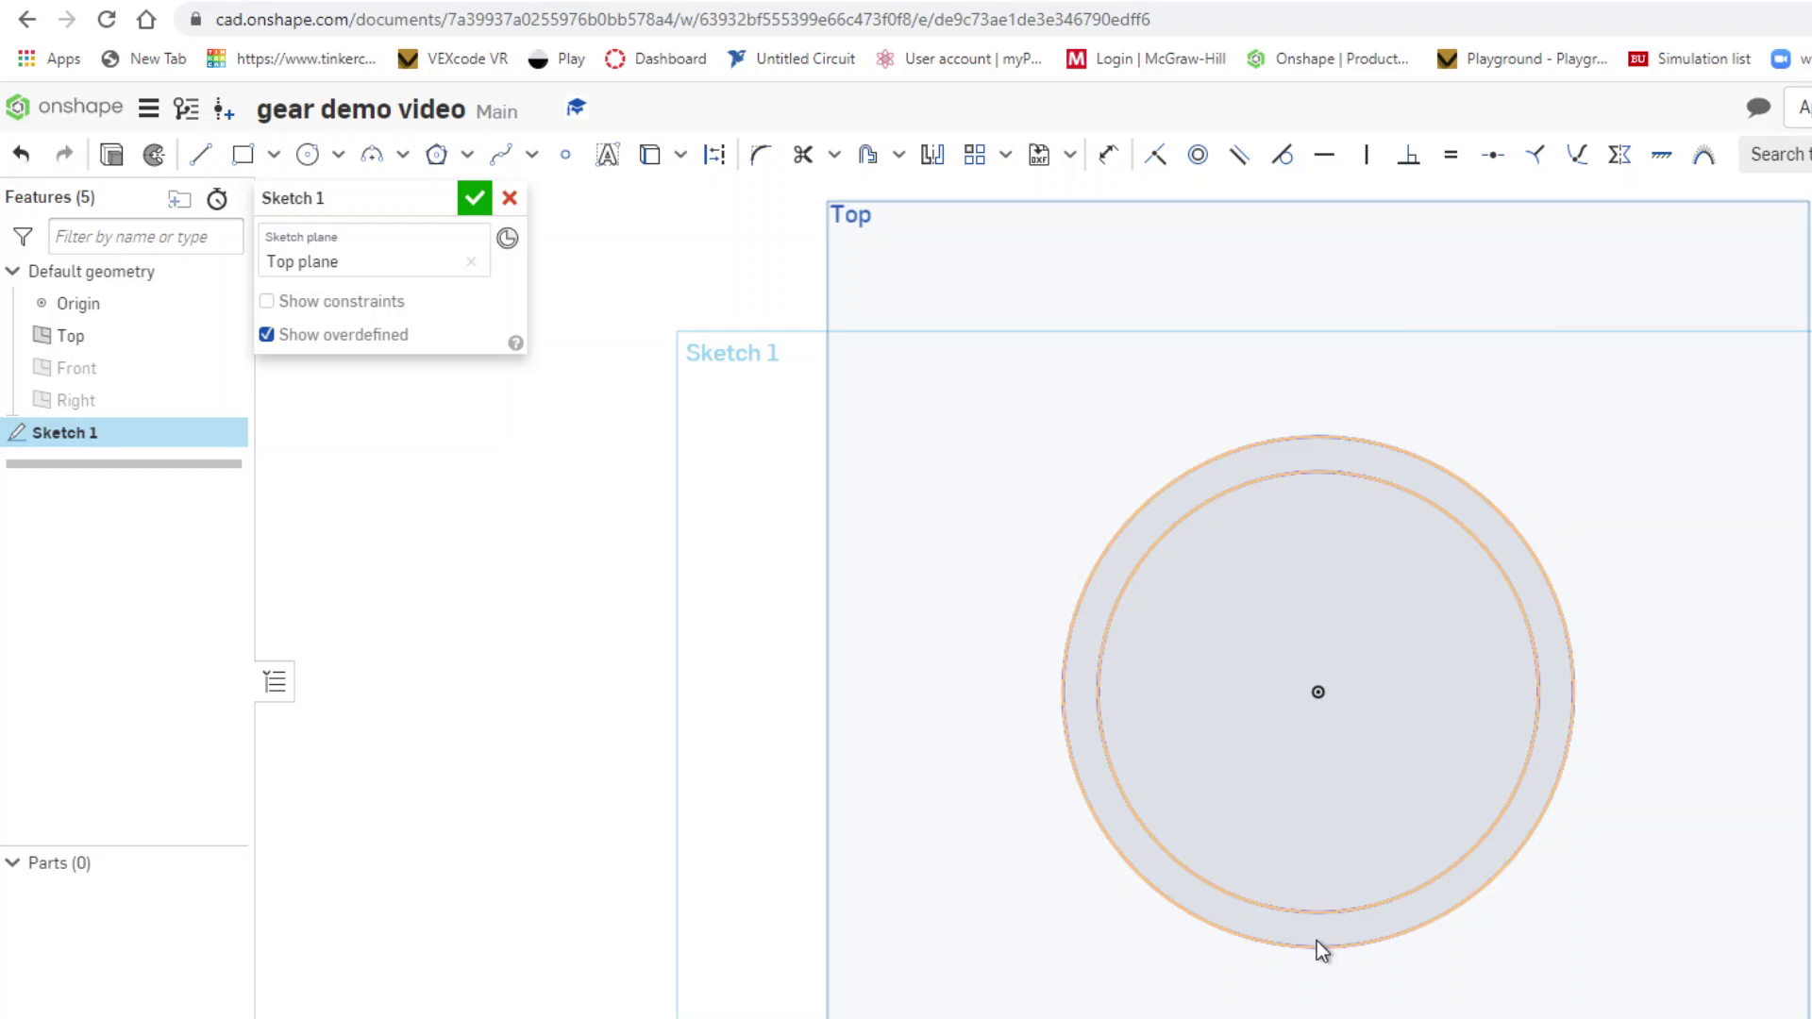
{"action": "key", "text": "q"}
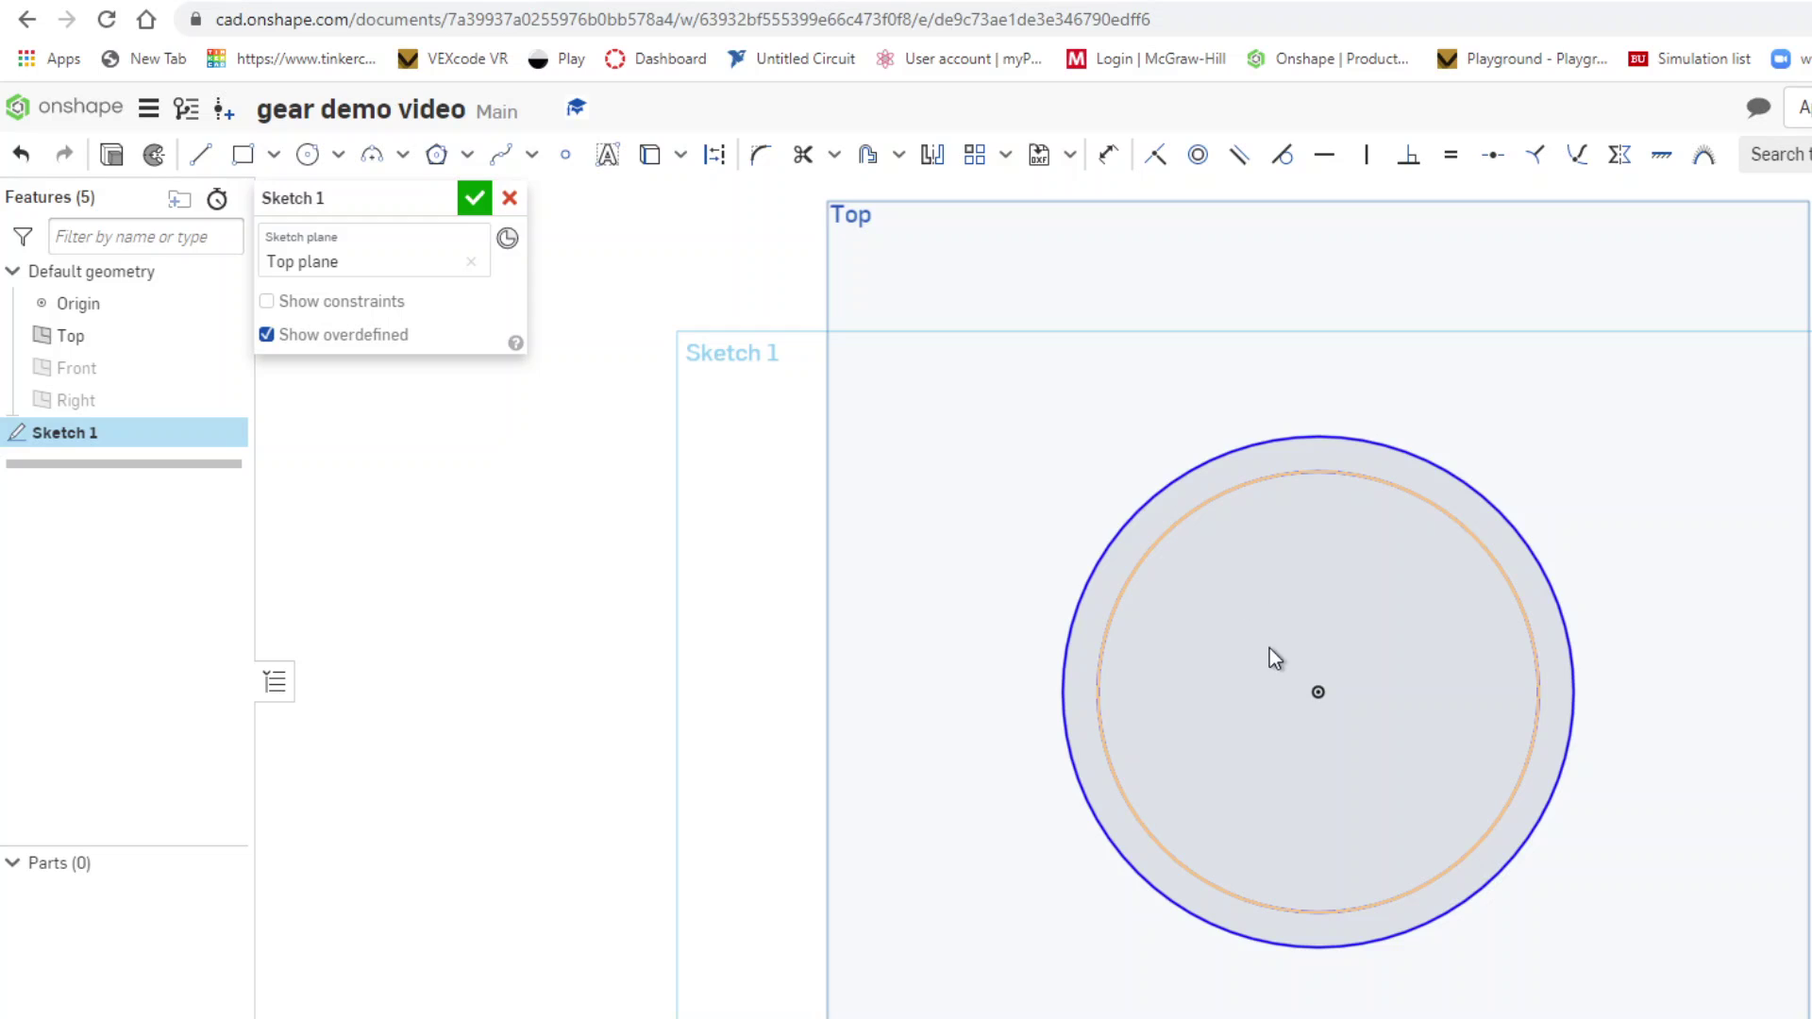
{"action": "left_click", "coordinate": [1105, 604]}
{"action": "key", "text": "q"}
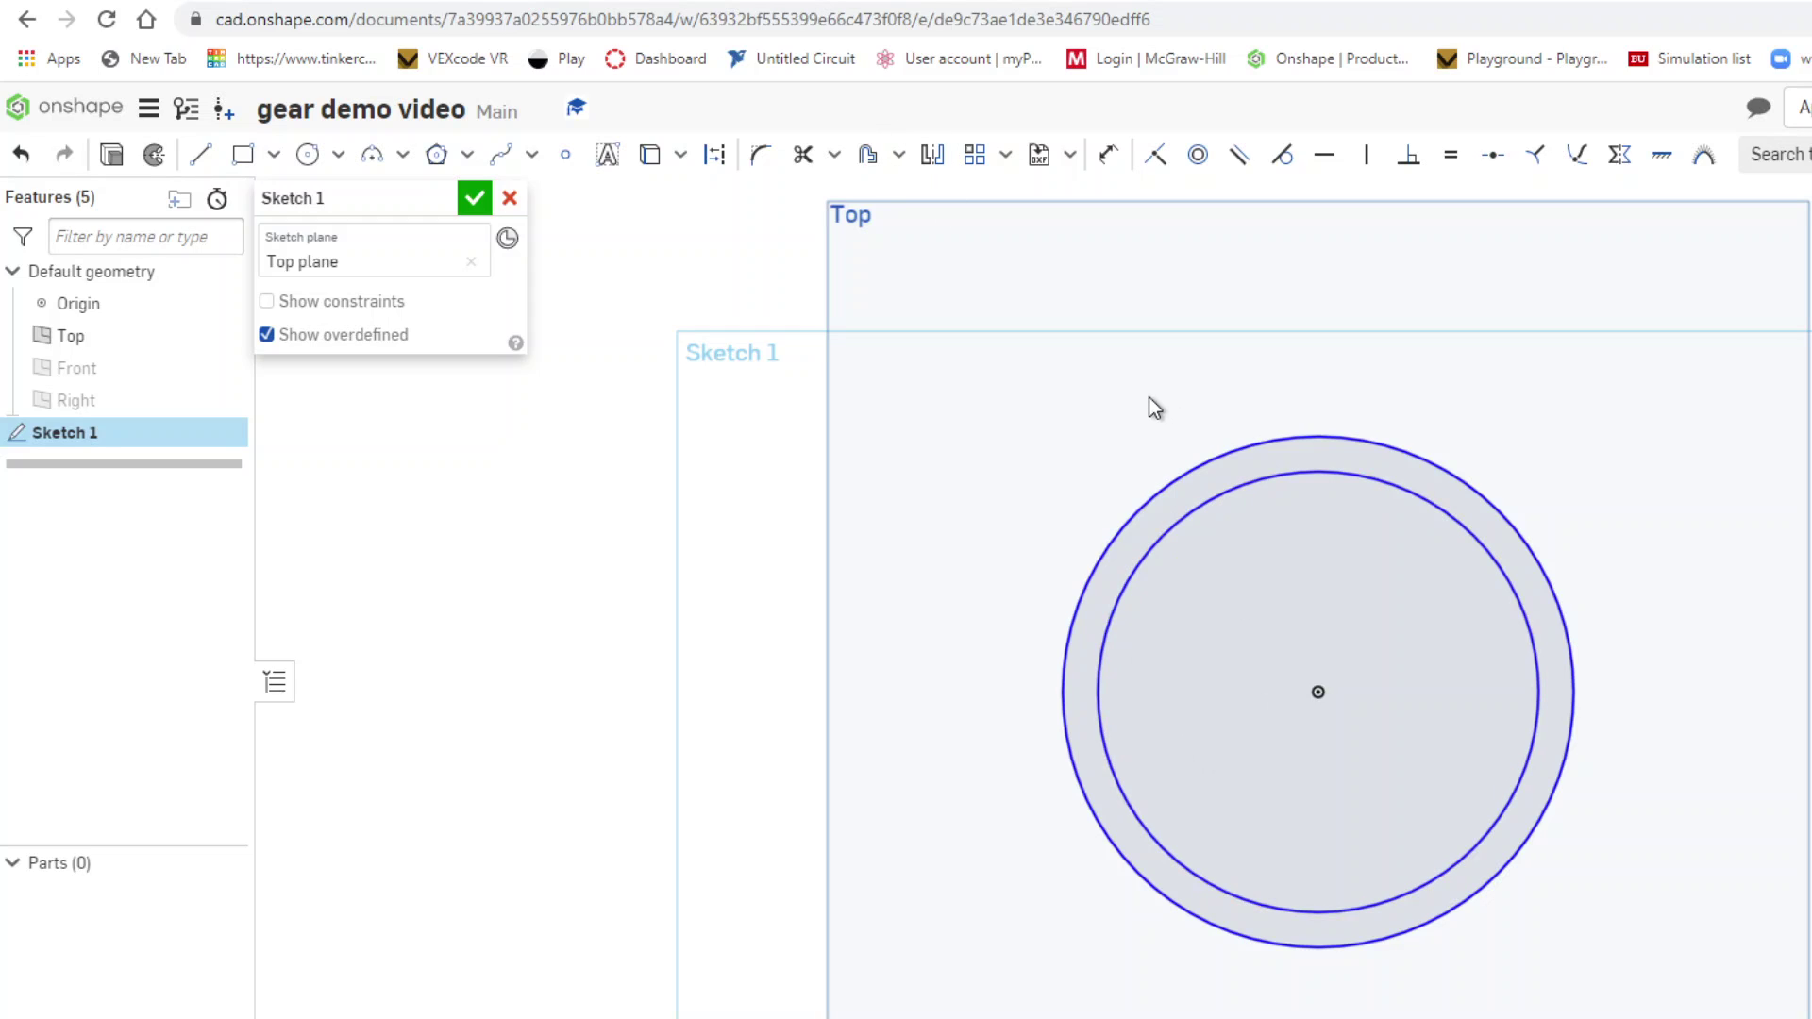
- Convert both the outer and inner sketch circles to construction geometry
{"action": "left_click", "coordinate": [1170, 487]}
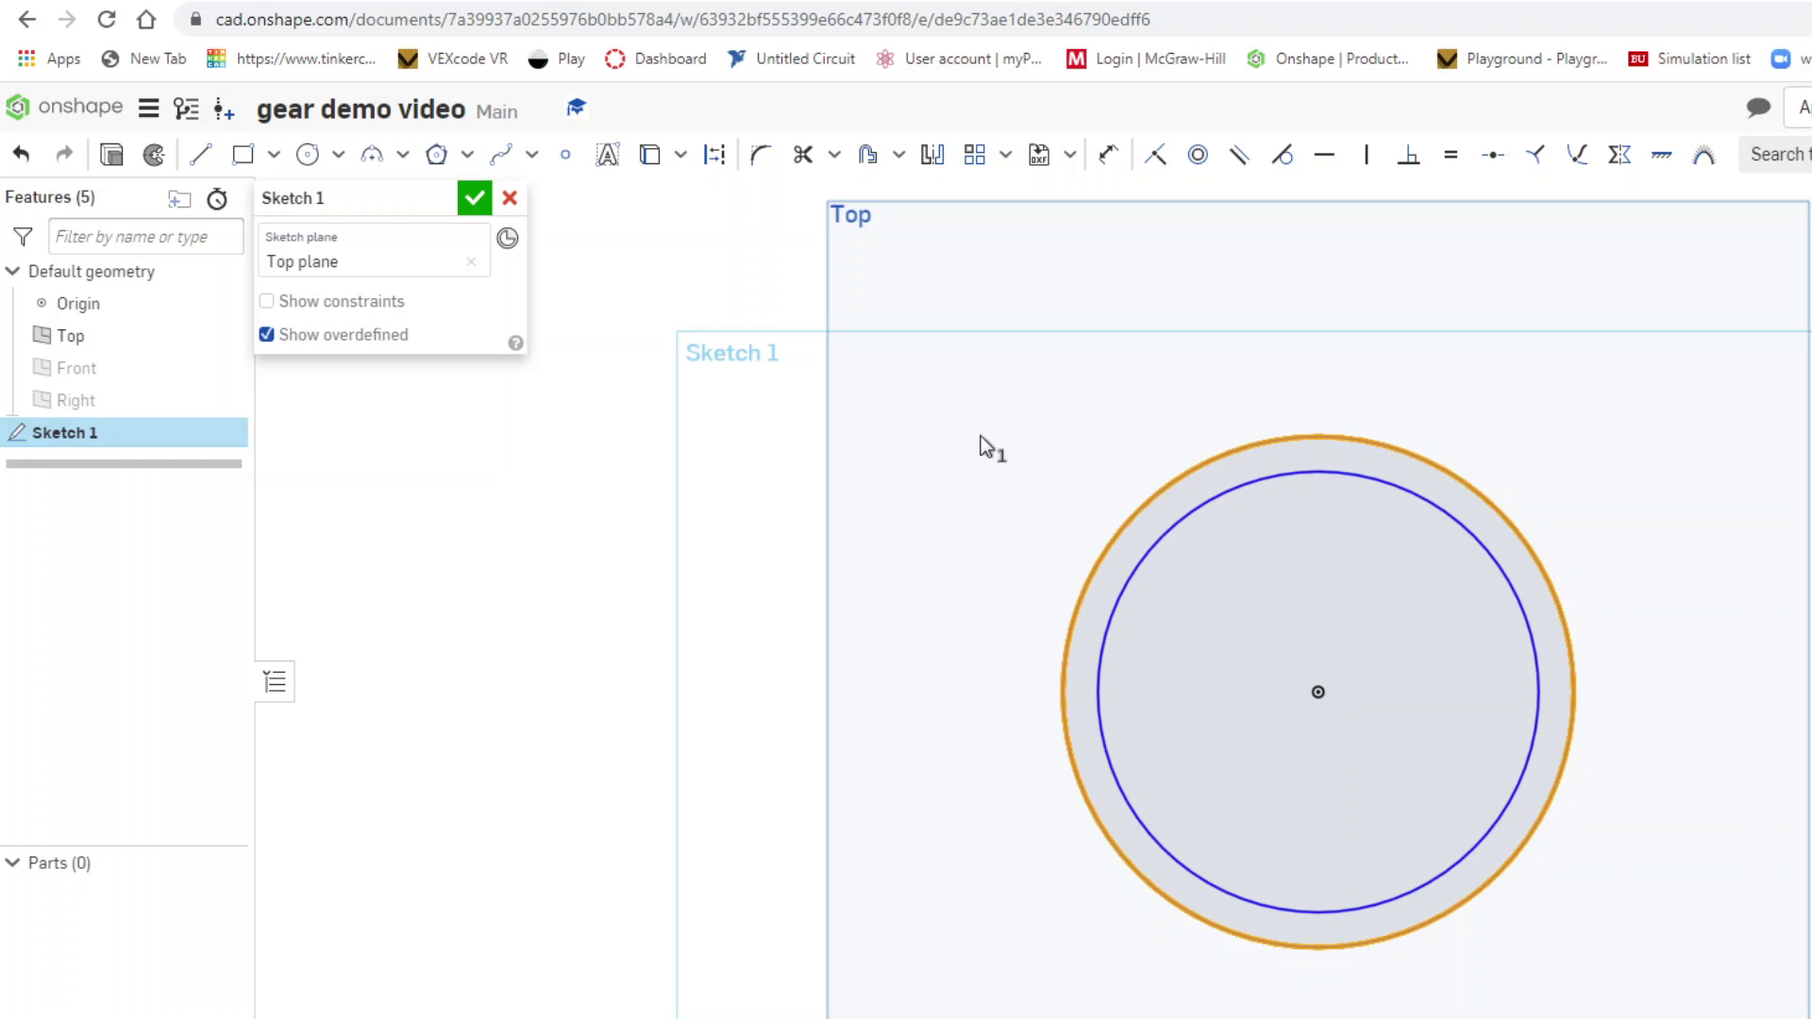
{"action": "left_click", "coordinate": [715, 159]}
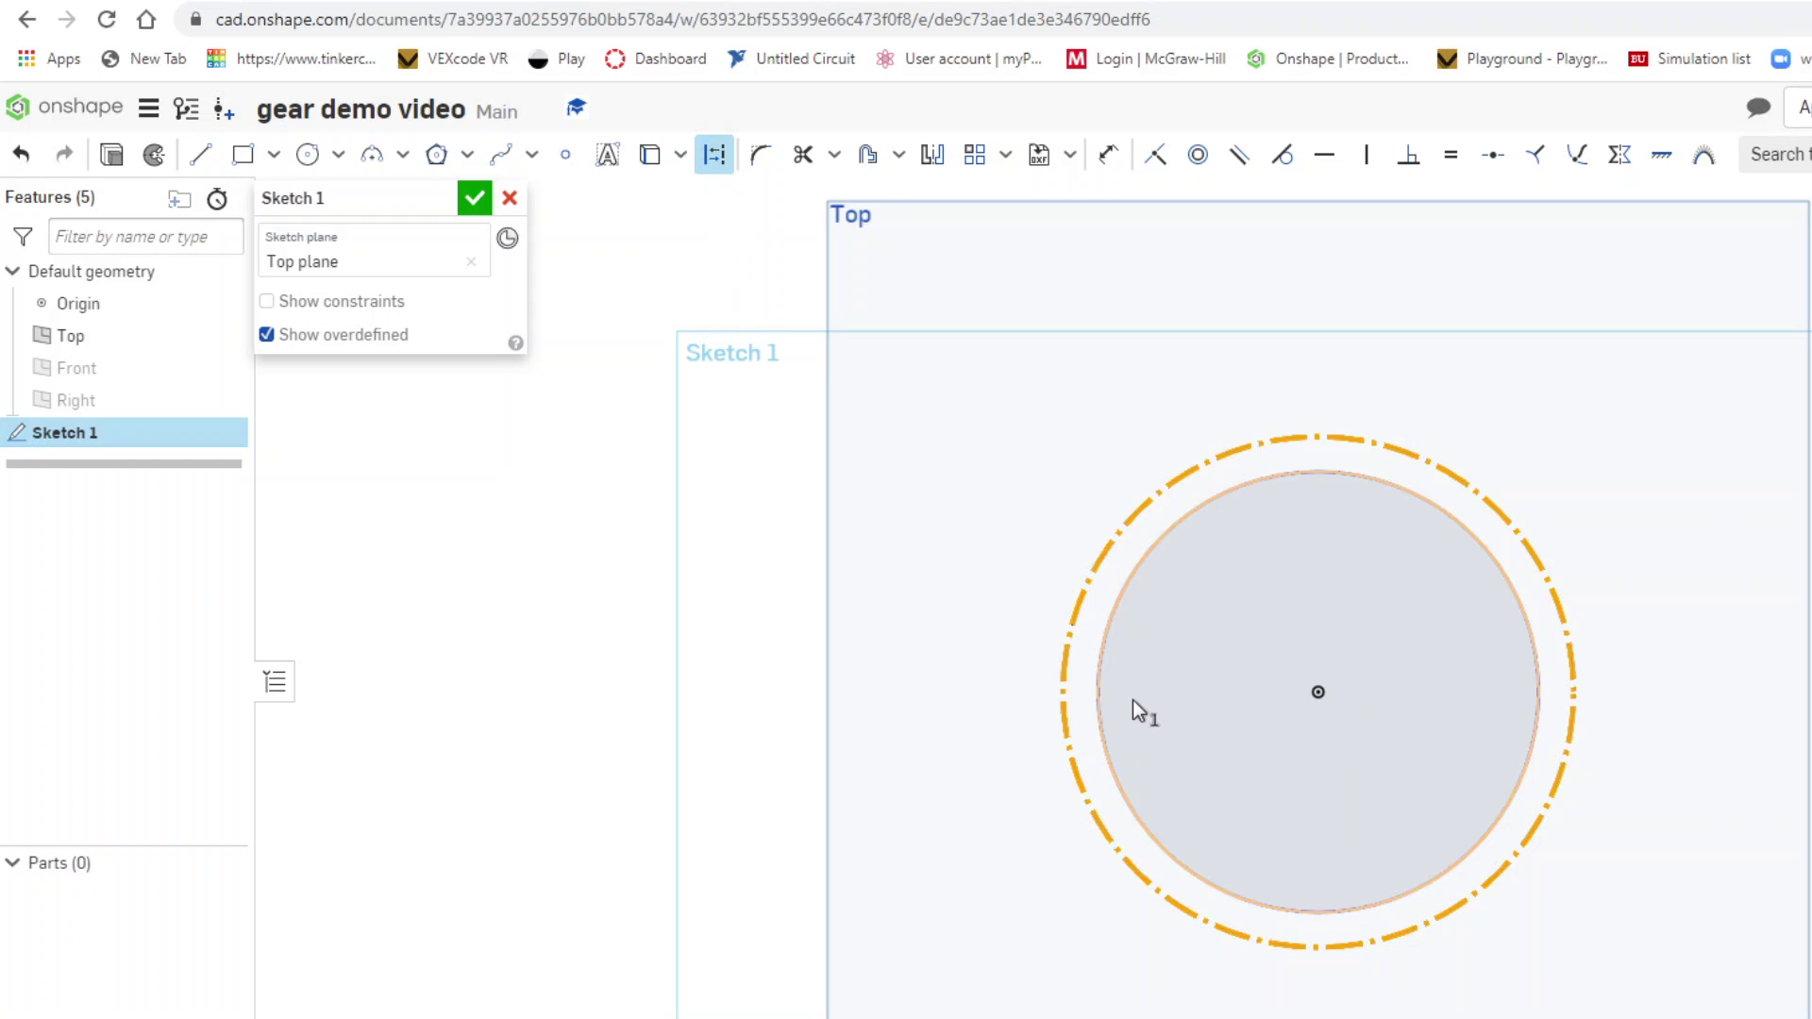
{"action": "left_click", "coordinate": [1105, 643]}
{"action": "left_click", "coordinate": [727, 158]}
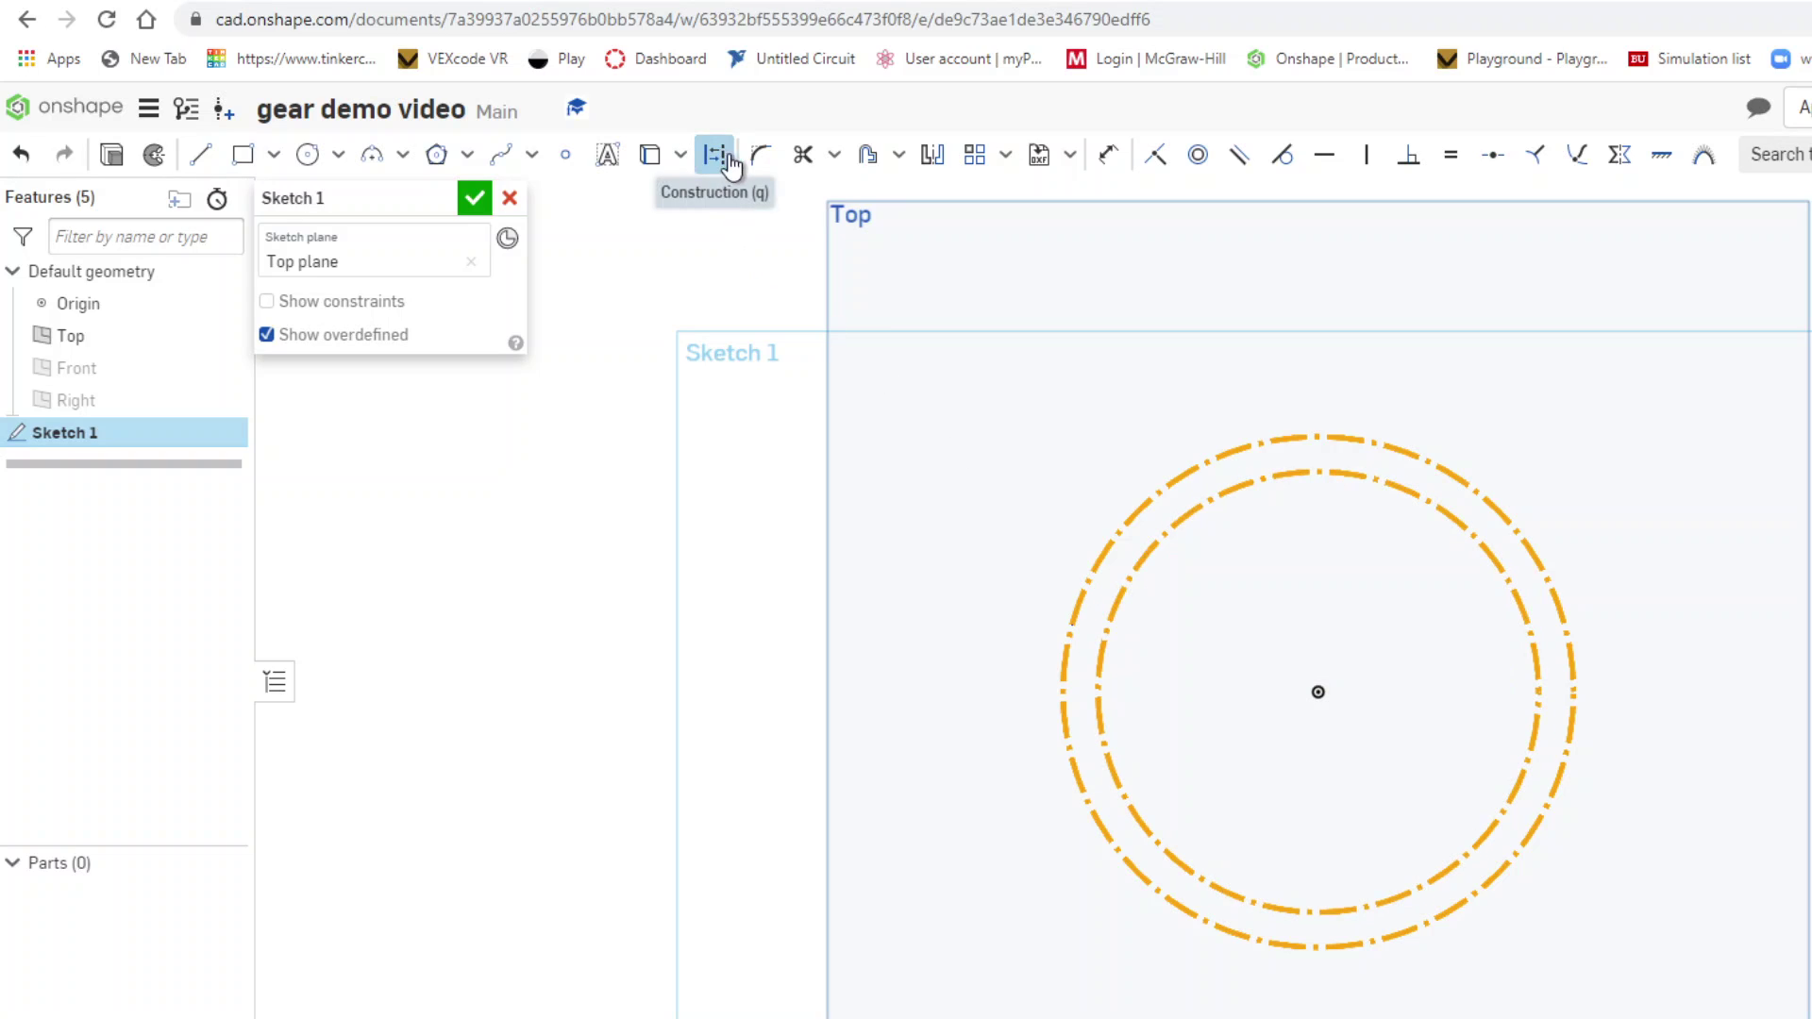
{"action": "right_click", "coordinate": [1061, 284]}
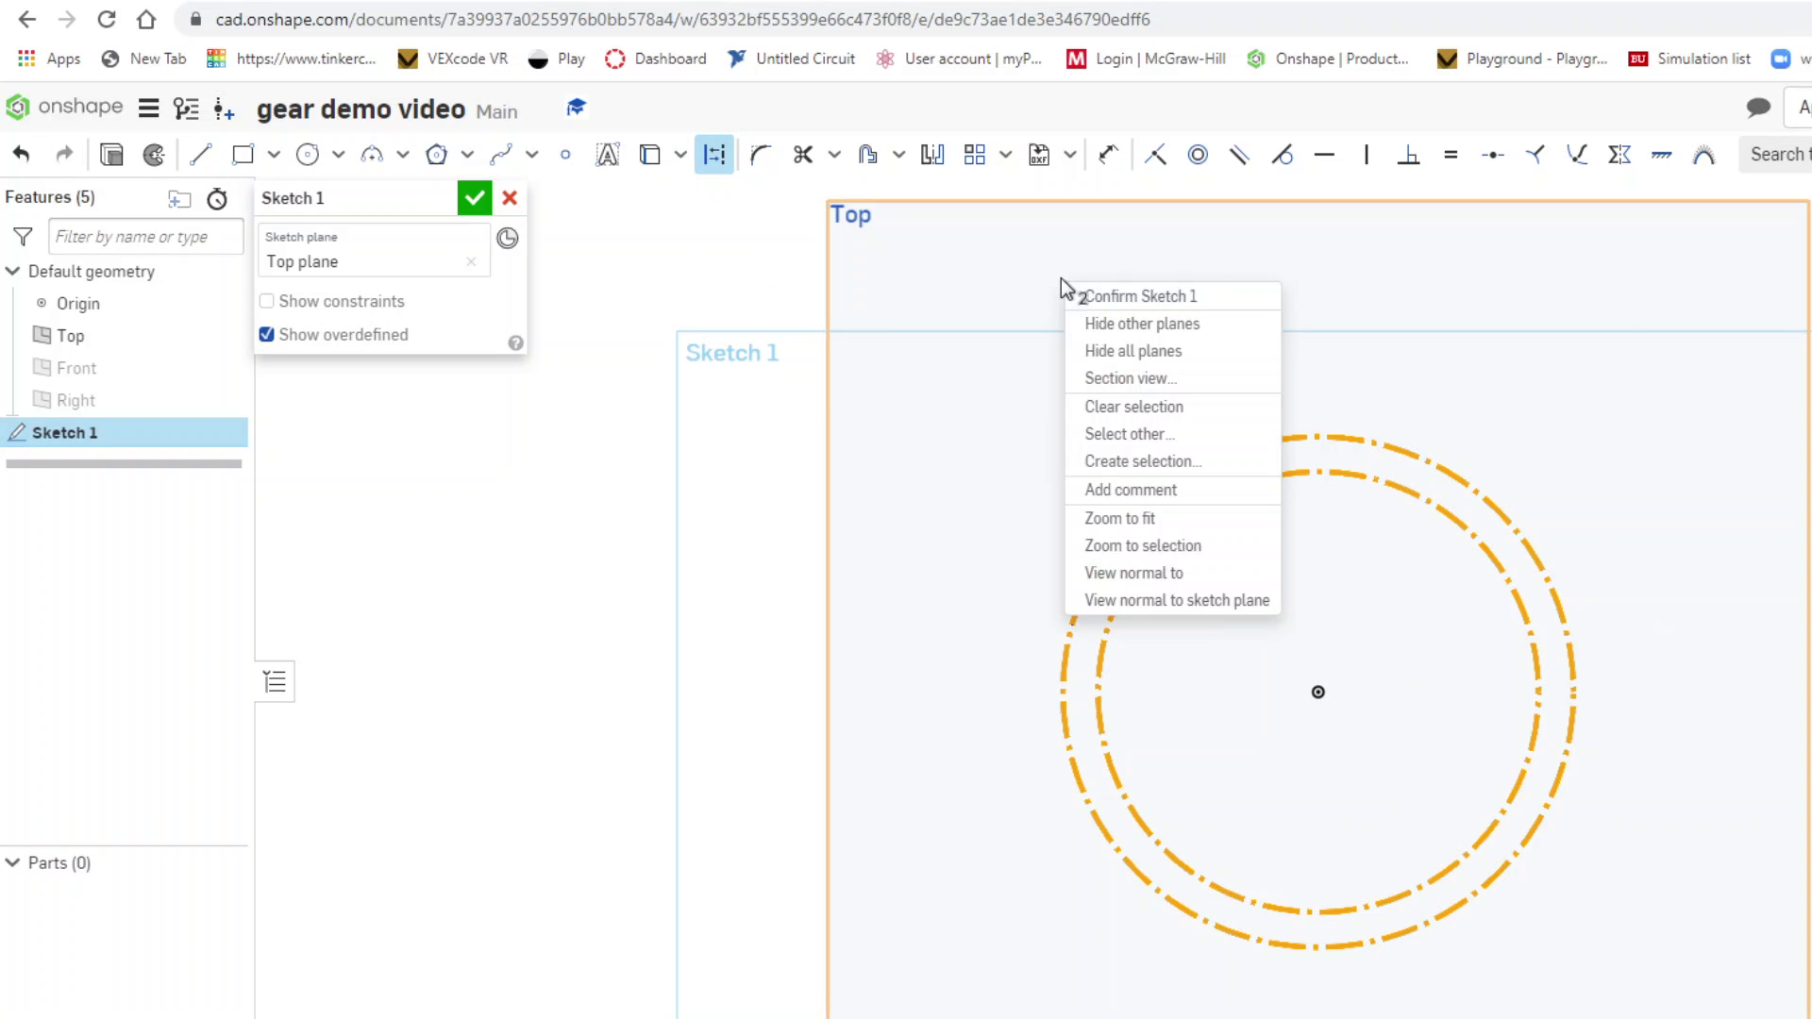
{"action": "left_click", "coordinate": [1017, 311]}
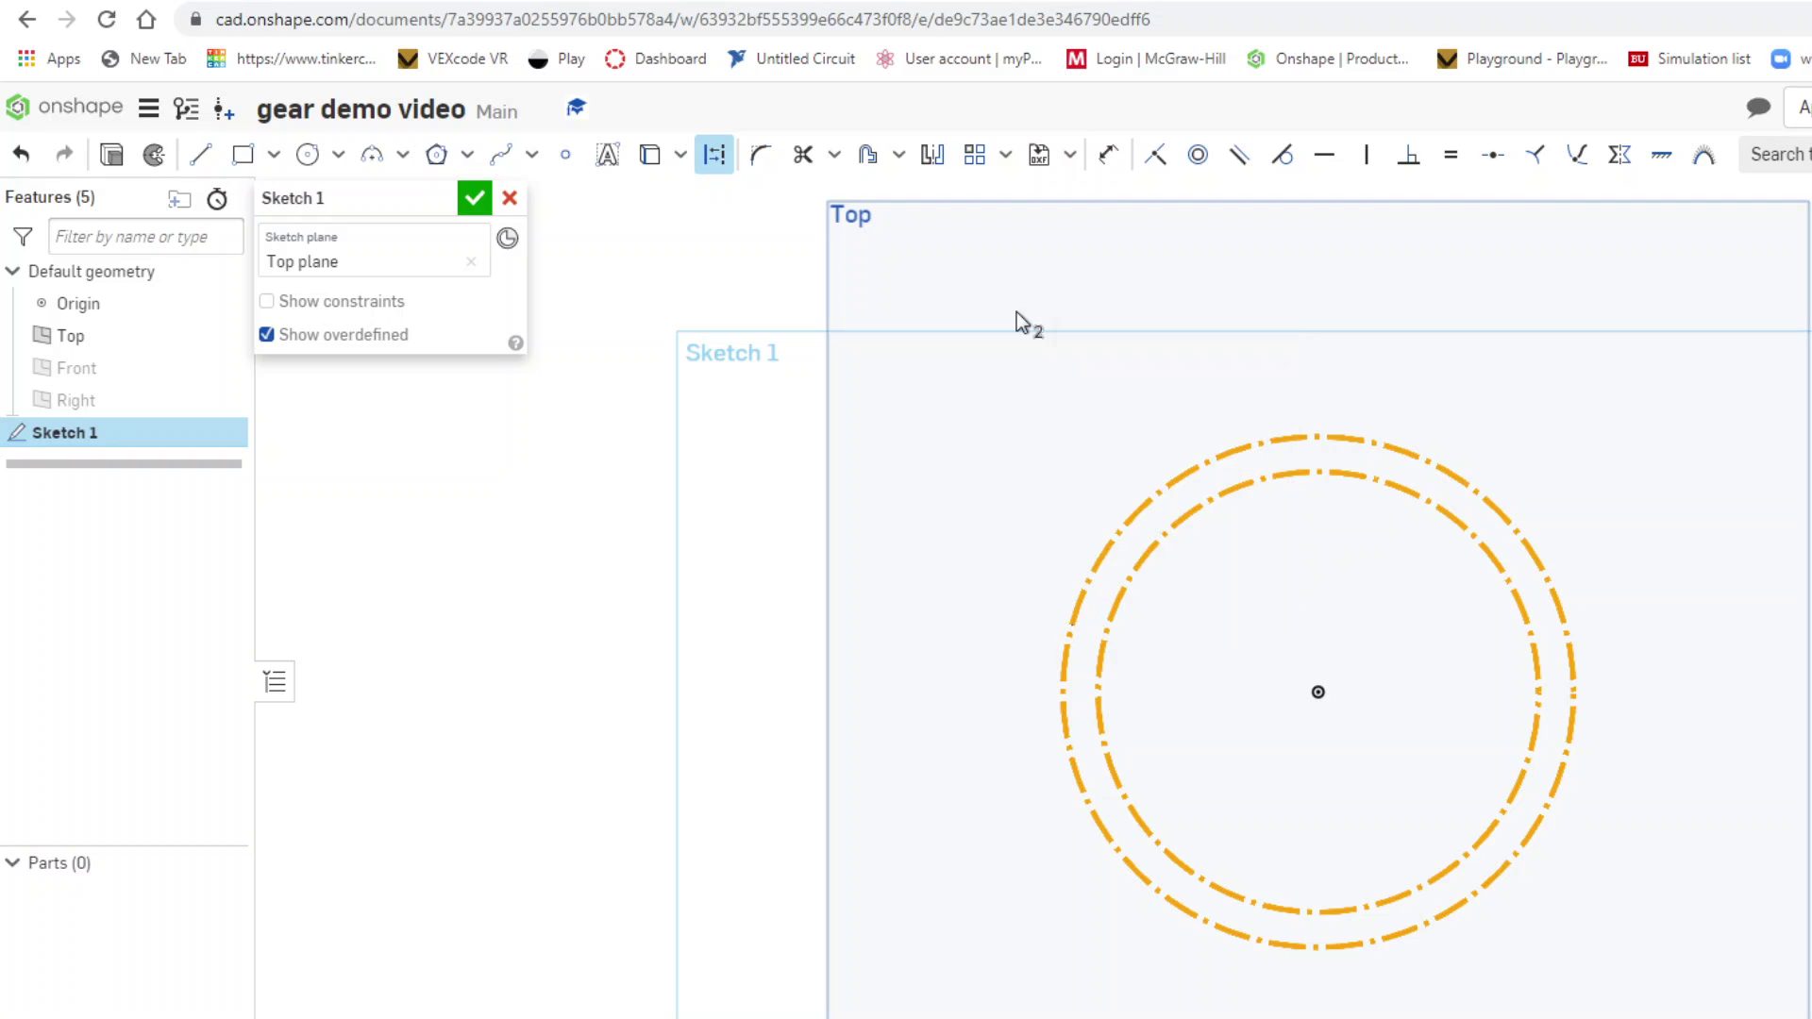
- Dimension the outer construction circle with a diameter of 42 mm
{"action": "left_click", "coordinate": [1108, 154]}
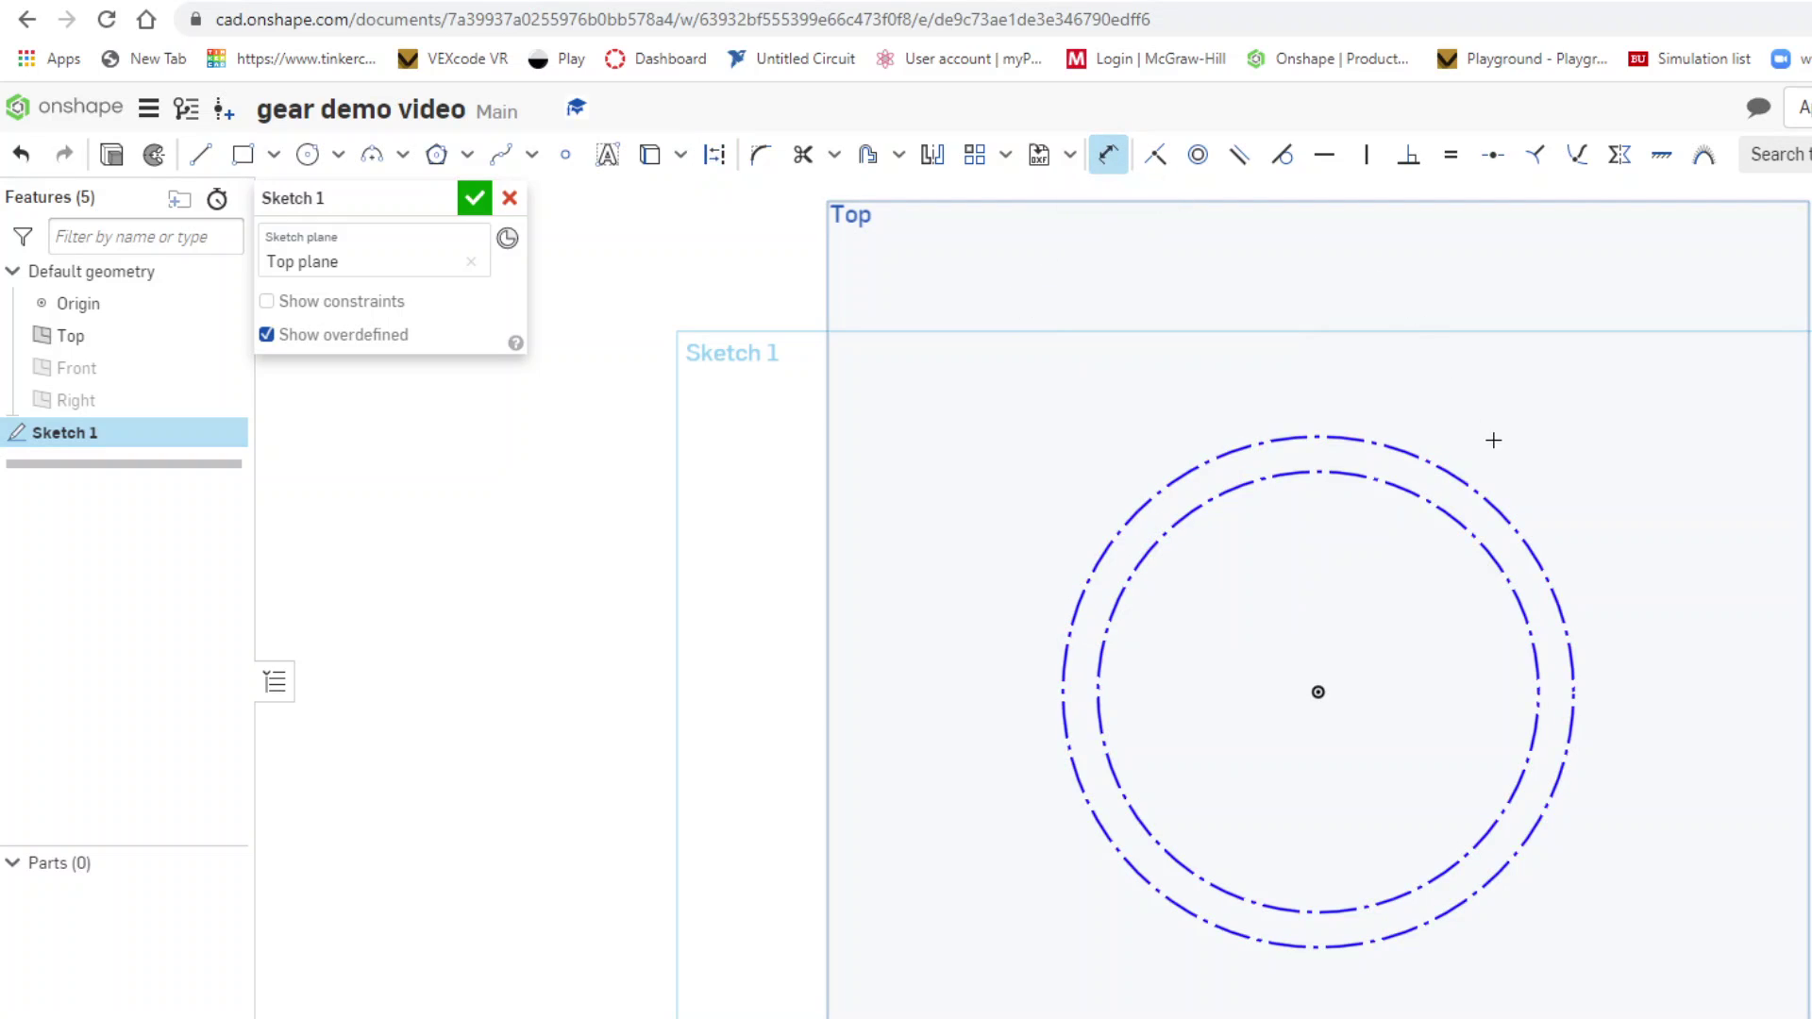
{"action": "left_click", "coordinate": [1508, 509]}
{"action": "left_click", "coordinate": [1661, 400]}
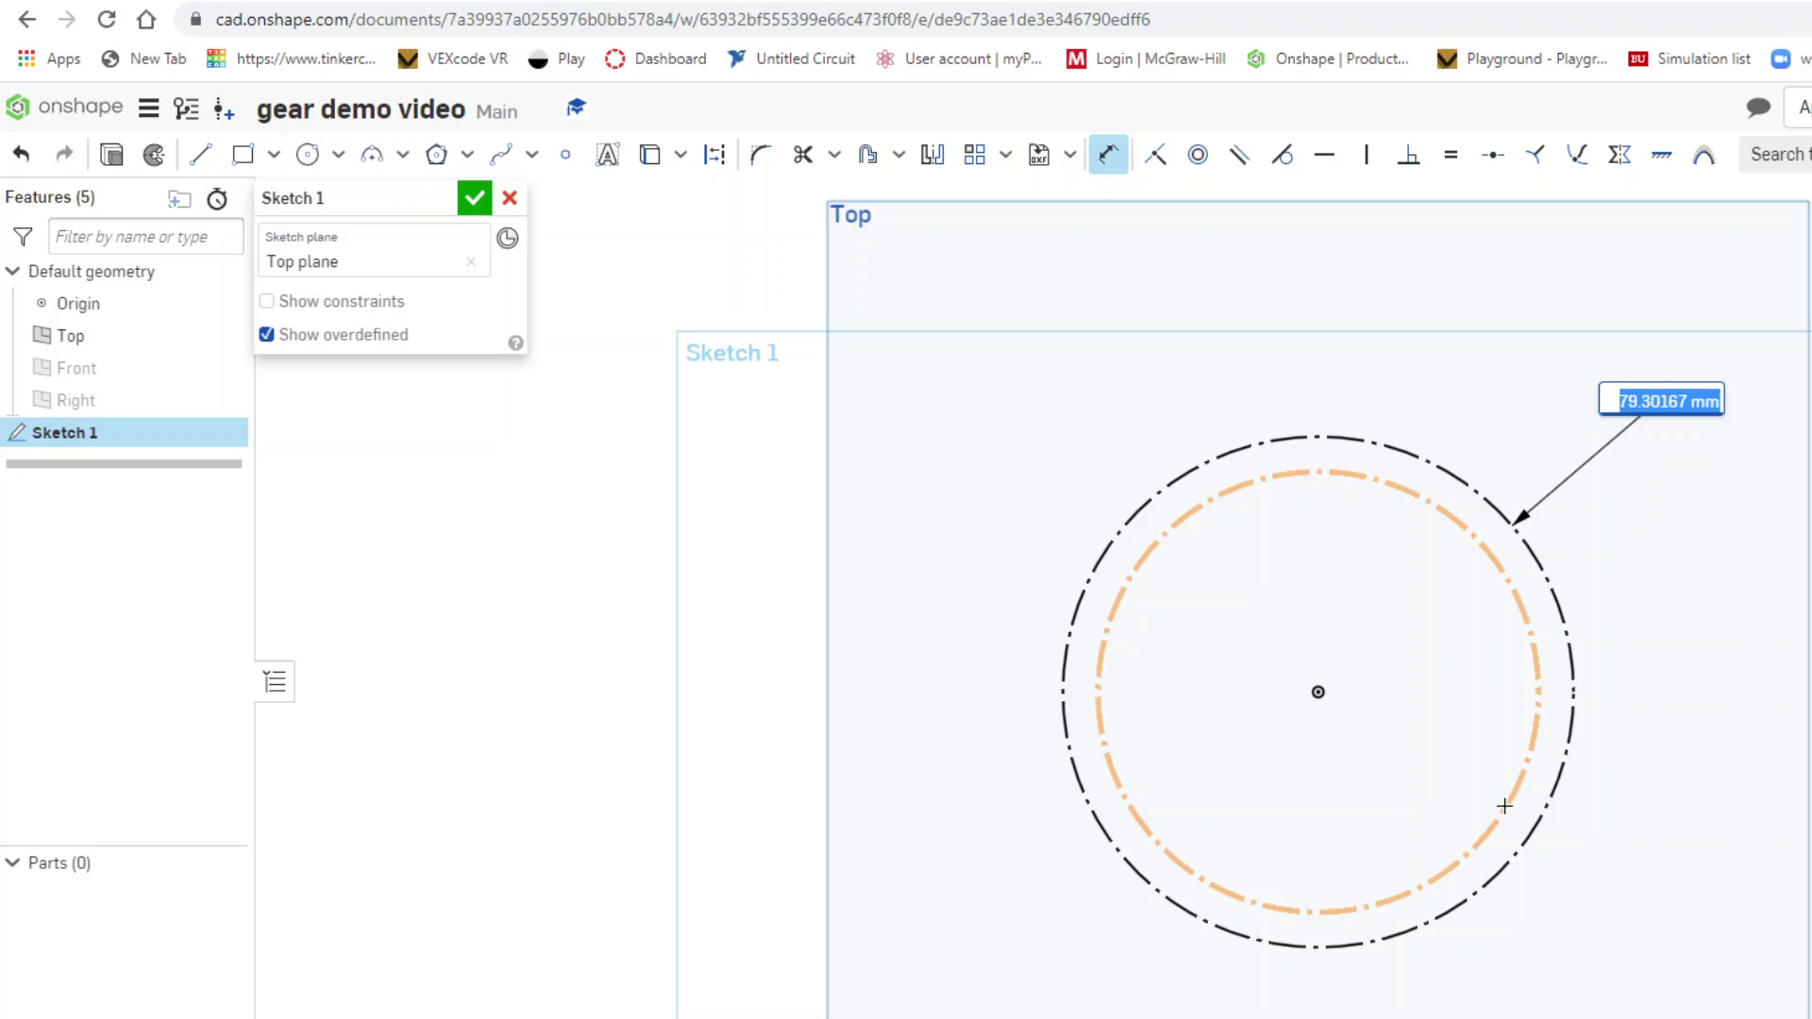
{"action": "type", "text": "42"}
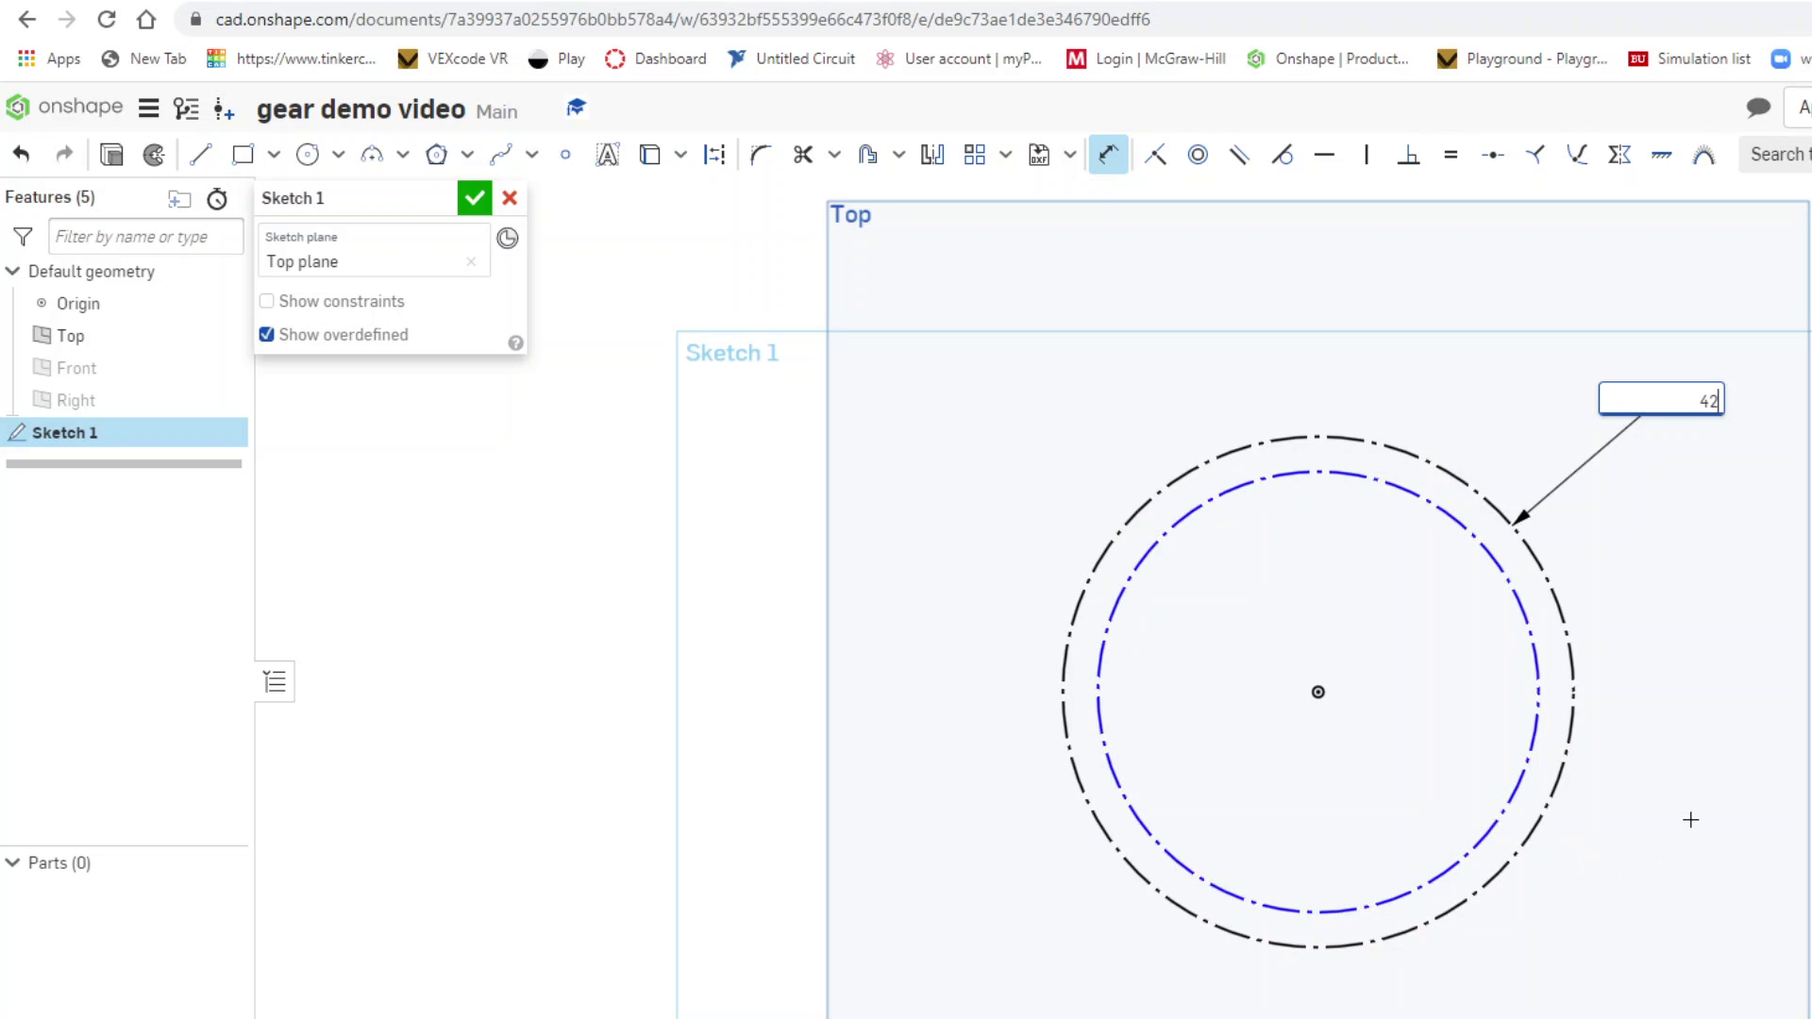
{"action": "key", "text": "Return"}
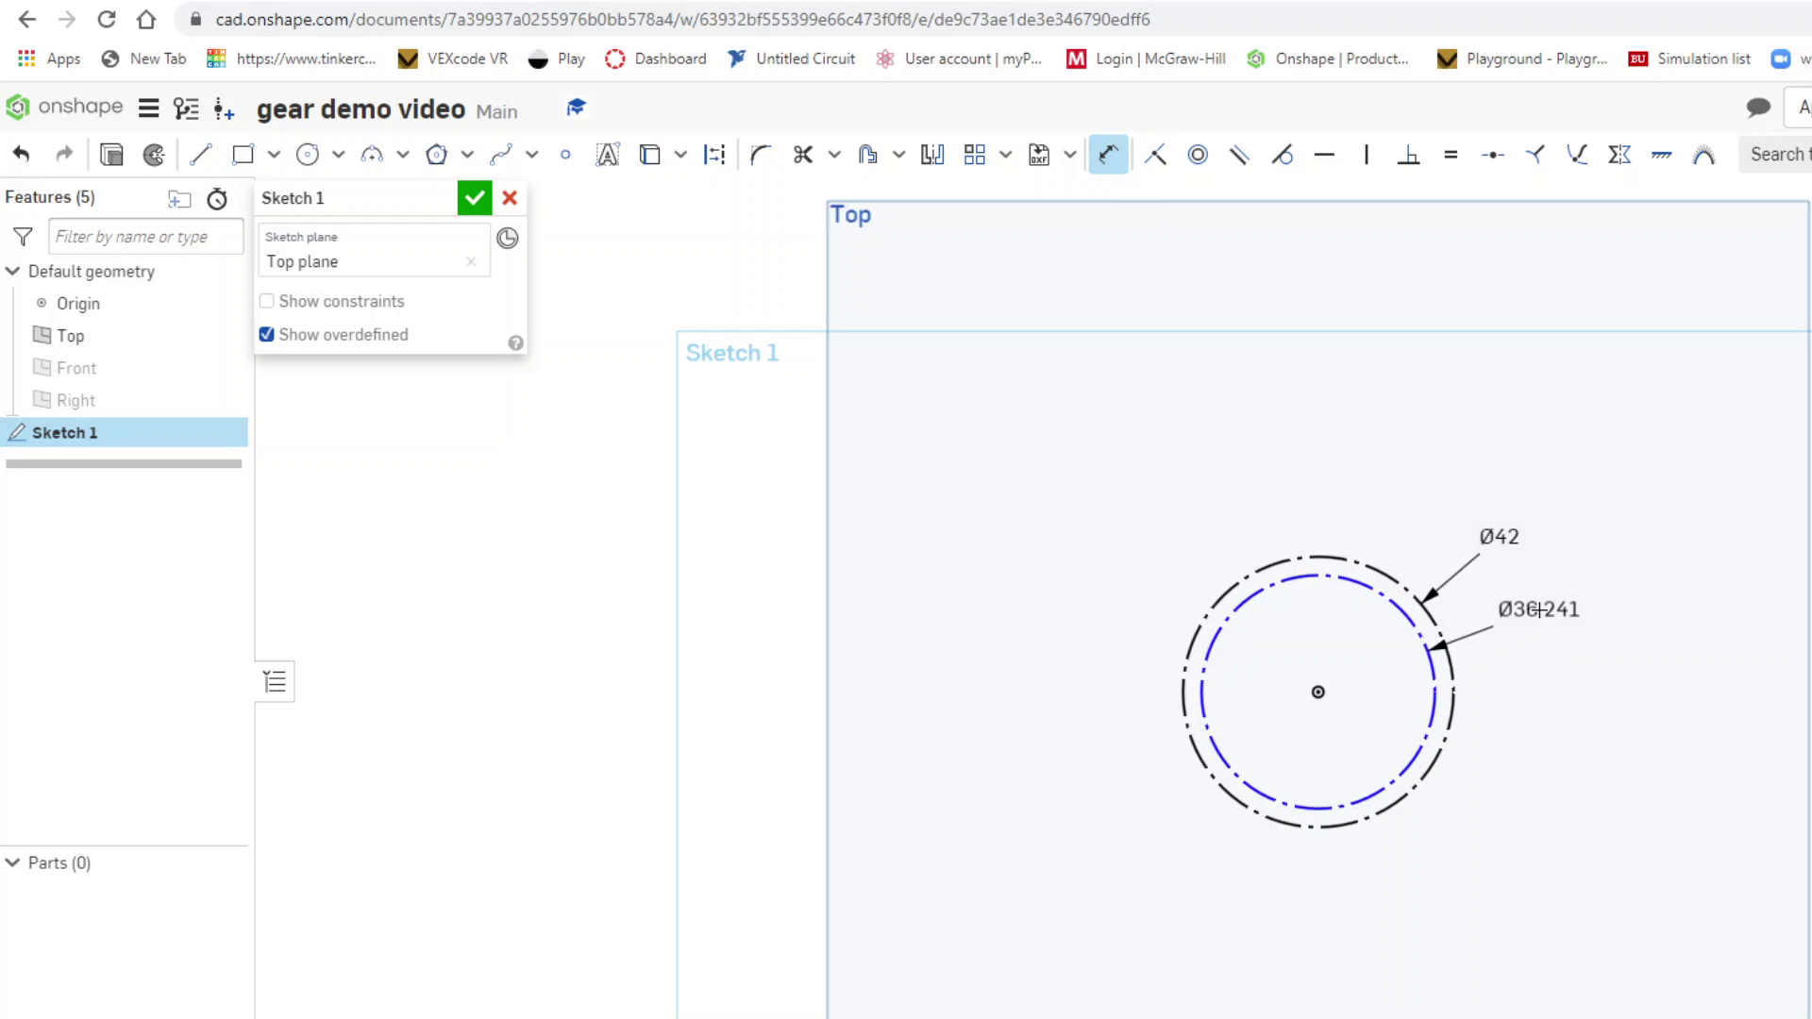
- Dimension the inner construction circle with a diameter of 38 mm
{"action": "left_click", "coordinate": [1530, 614]}
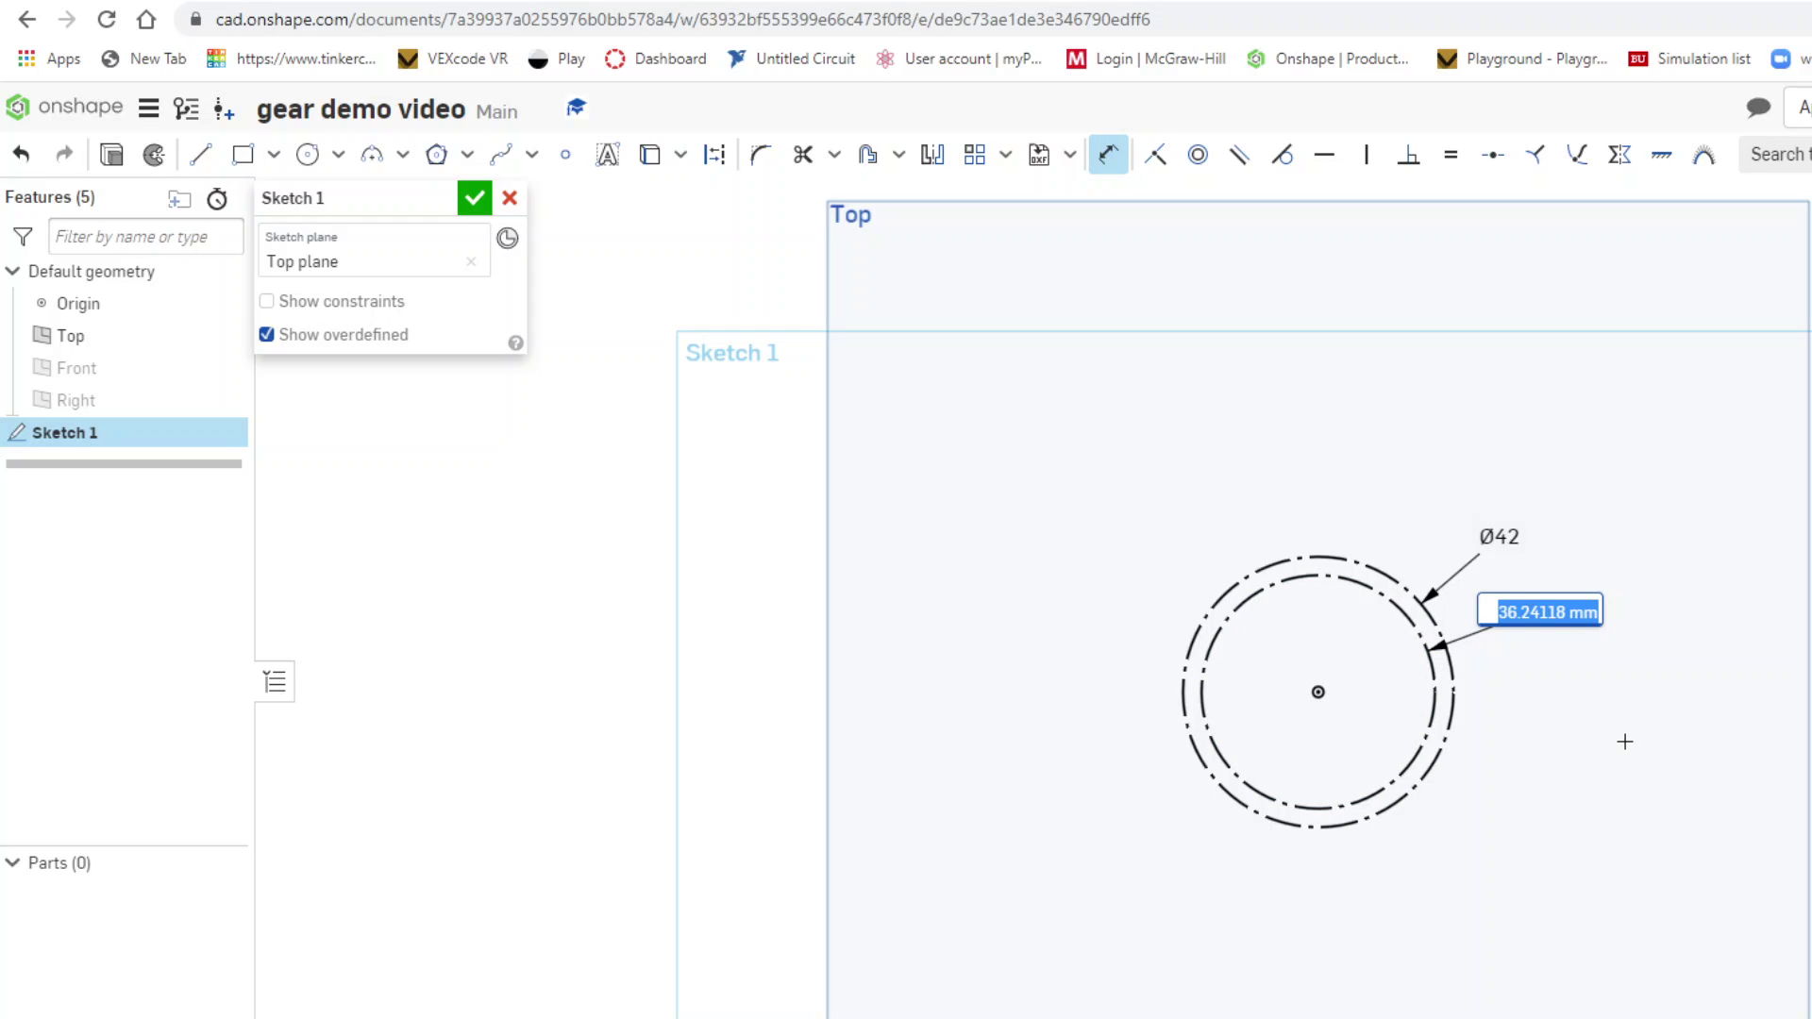
{"action": "type", "text": "38"}
{"action": "key", "text": "Return"}
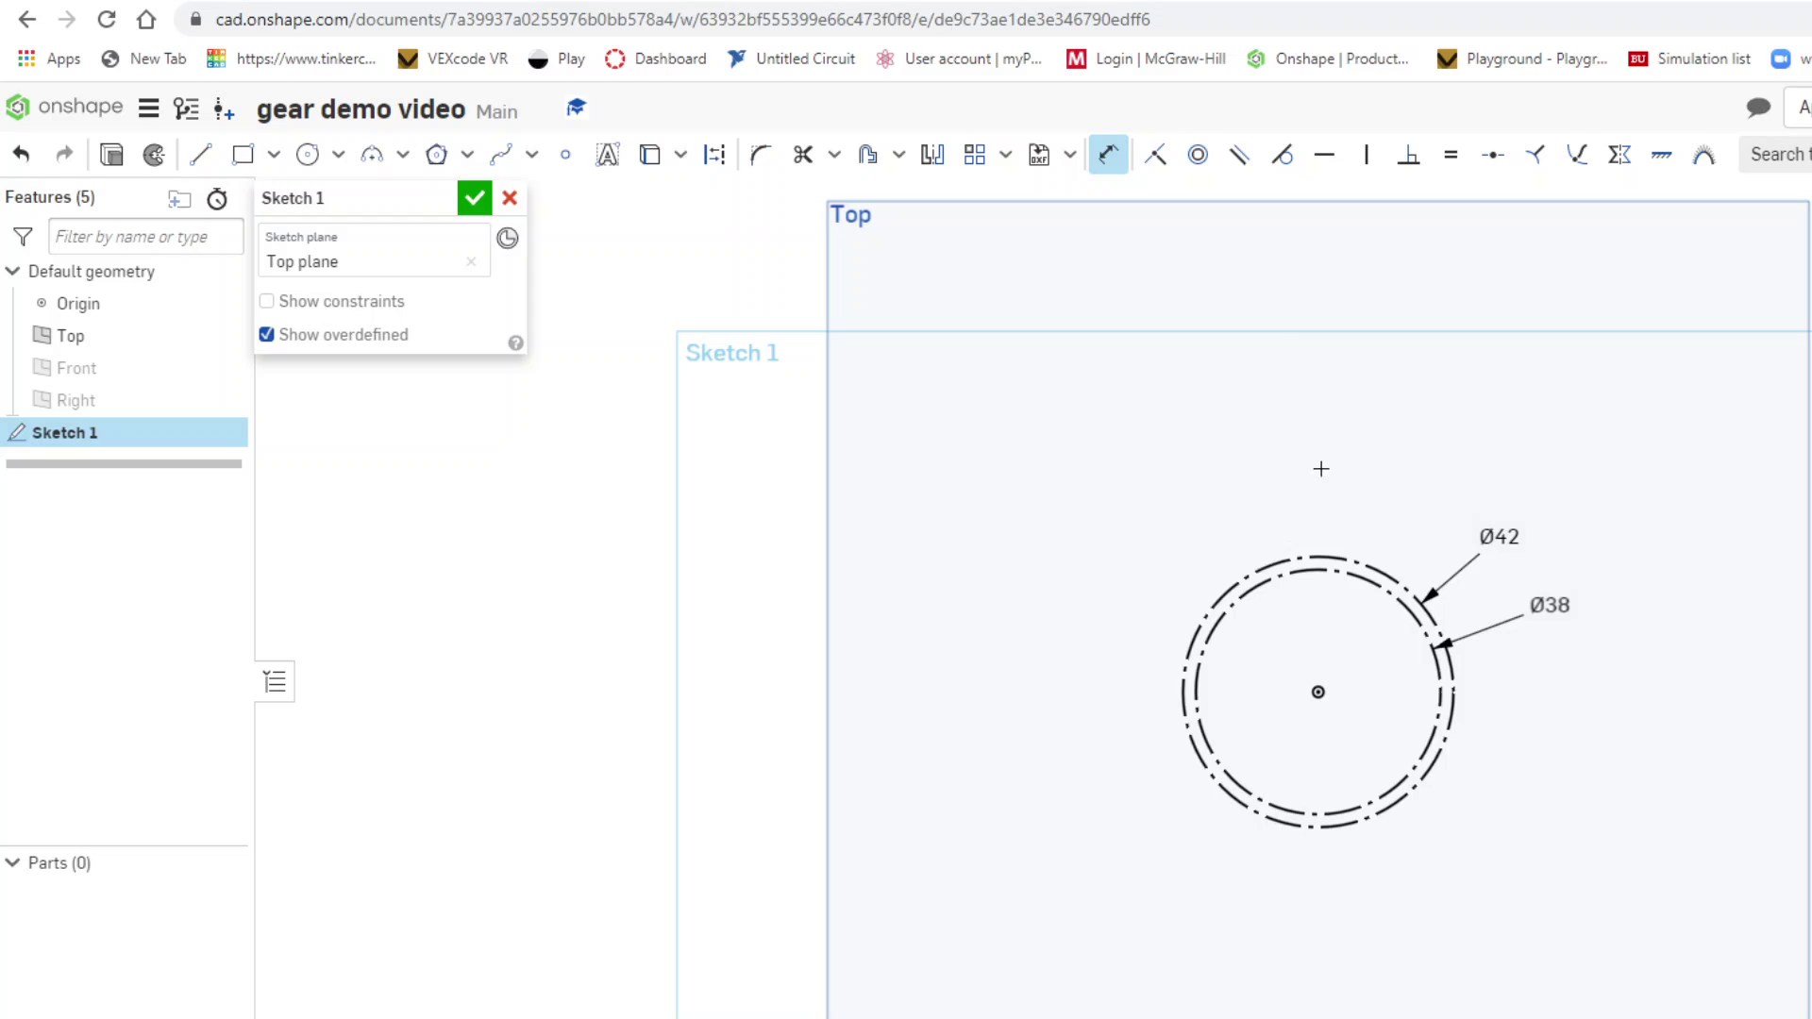
- Sketch a vertical line about 34.5 mm long from the origin upward past both construction circles
{"action": "left_click", "coordinate": [202, 159]}
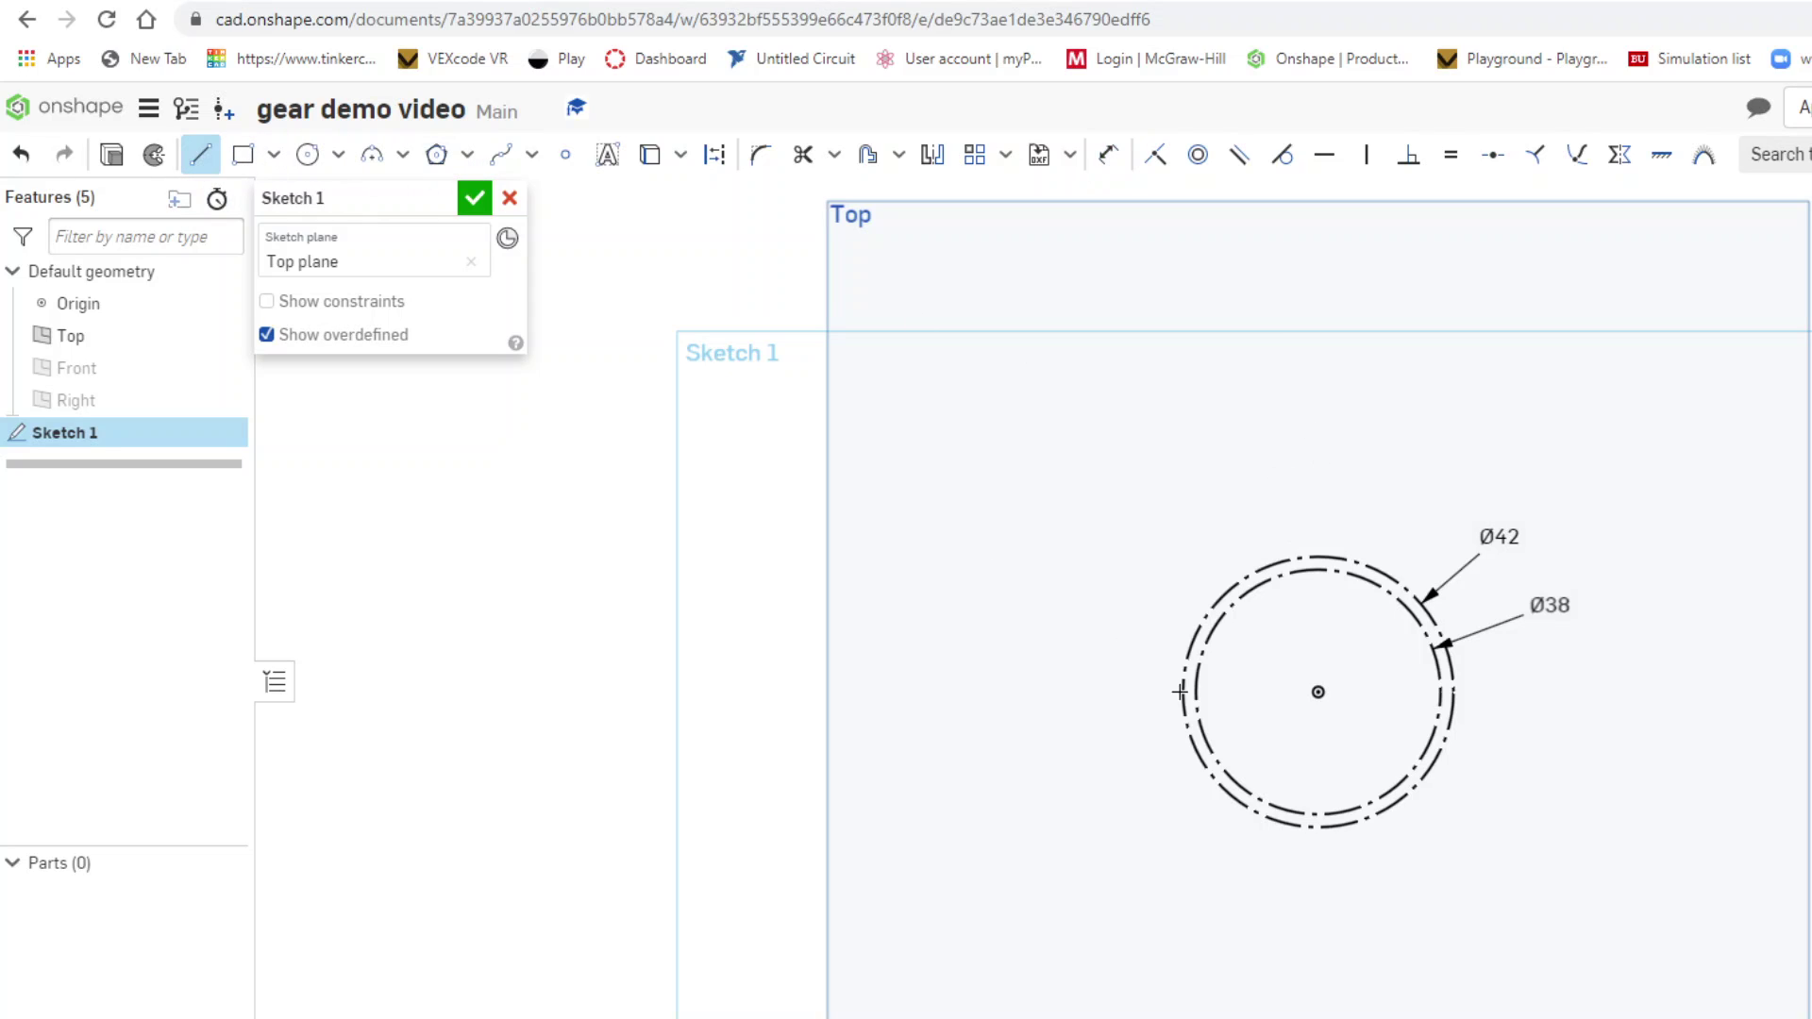
{"action": "left_click", "coordinate": [1318, 692]}
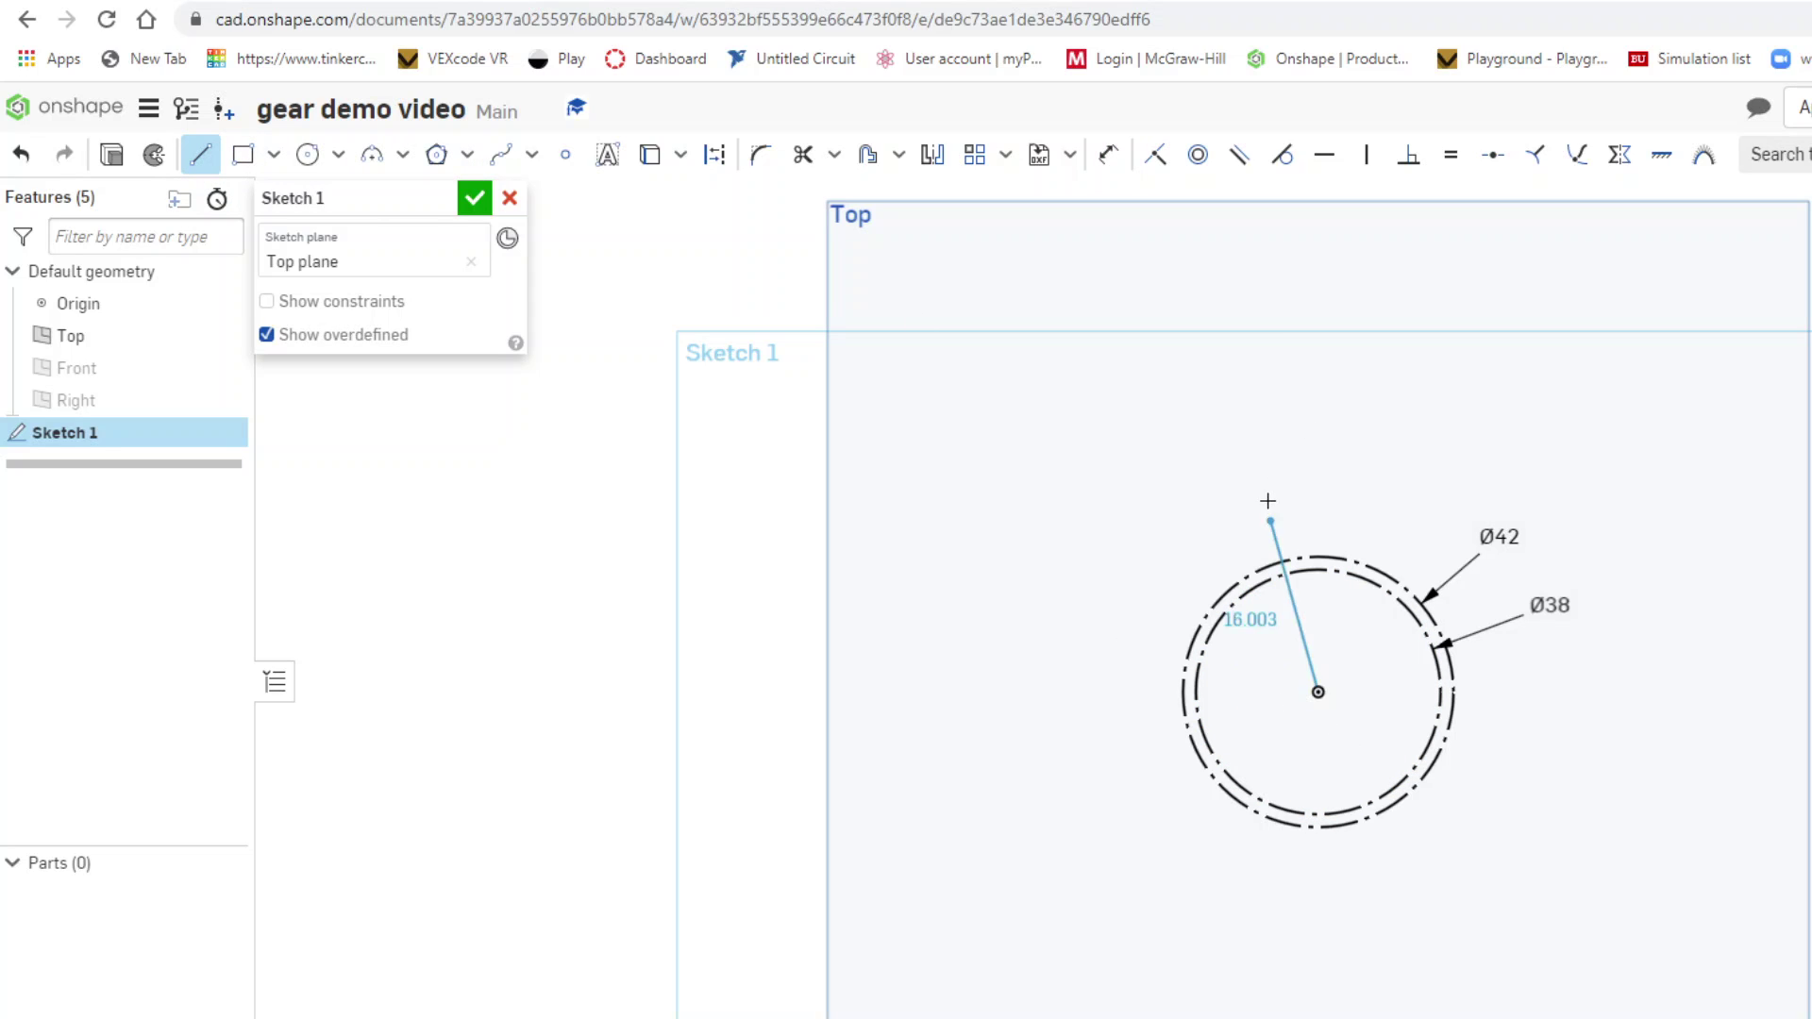
{"action": "left_click", "coordinate": [1318, 469]}
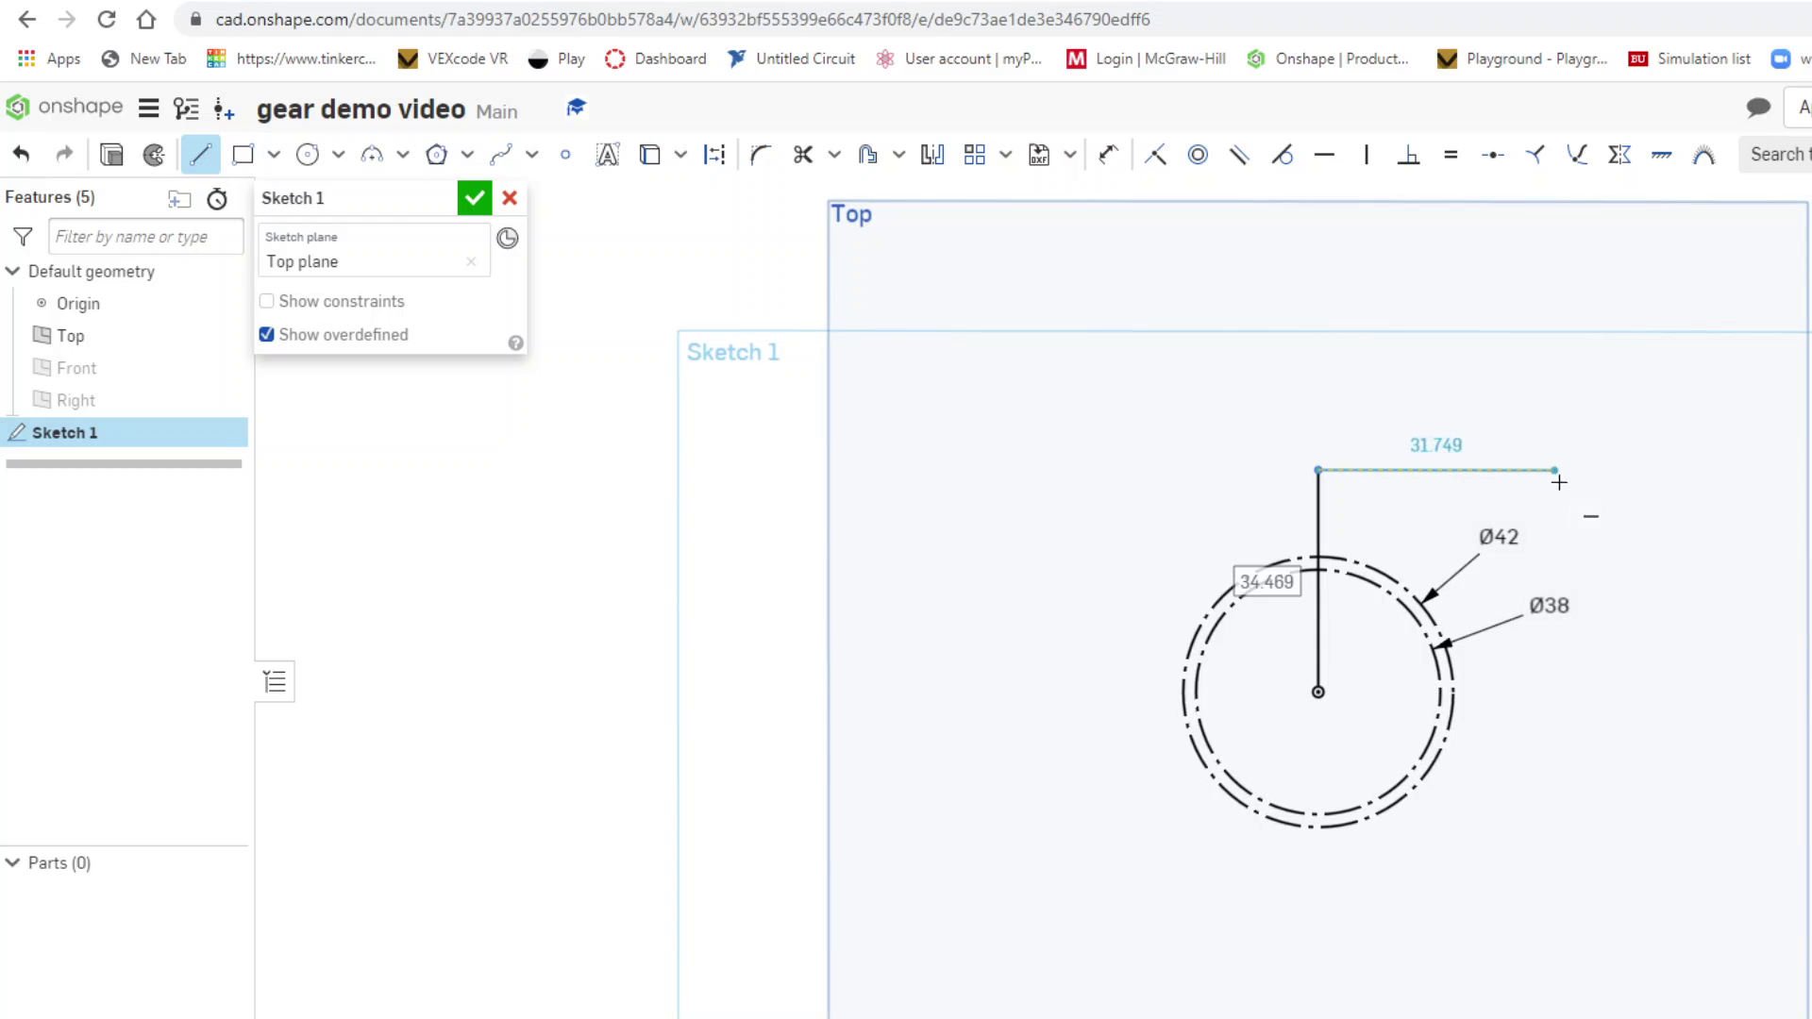
{"action": "right_click", "coordinate": [1527, 477]}
{"action": "left_click", "coordinate": [1568, 494]}
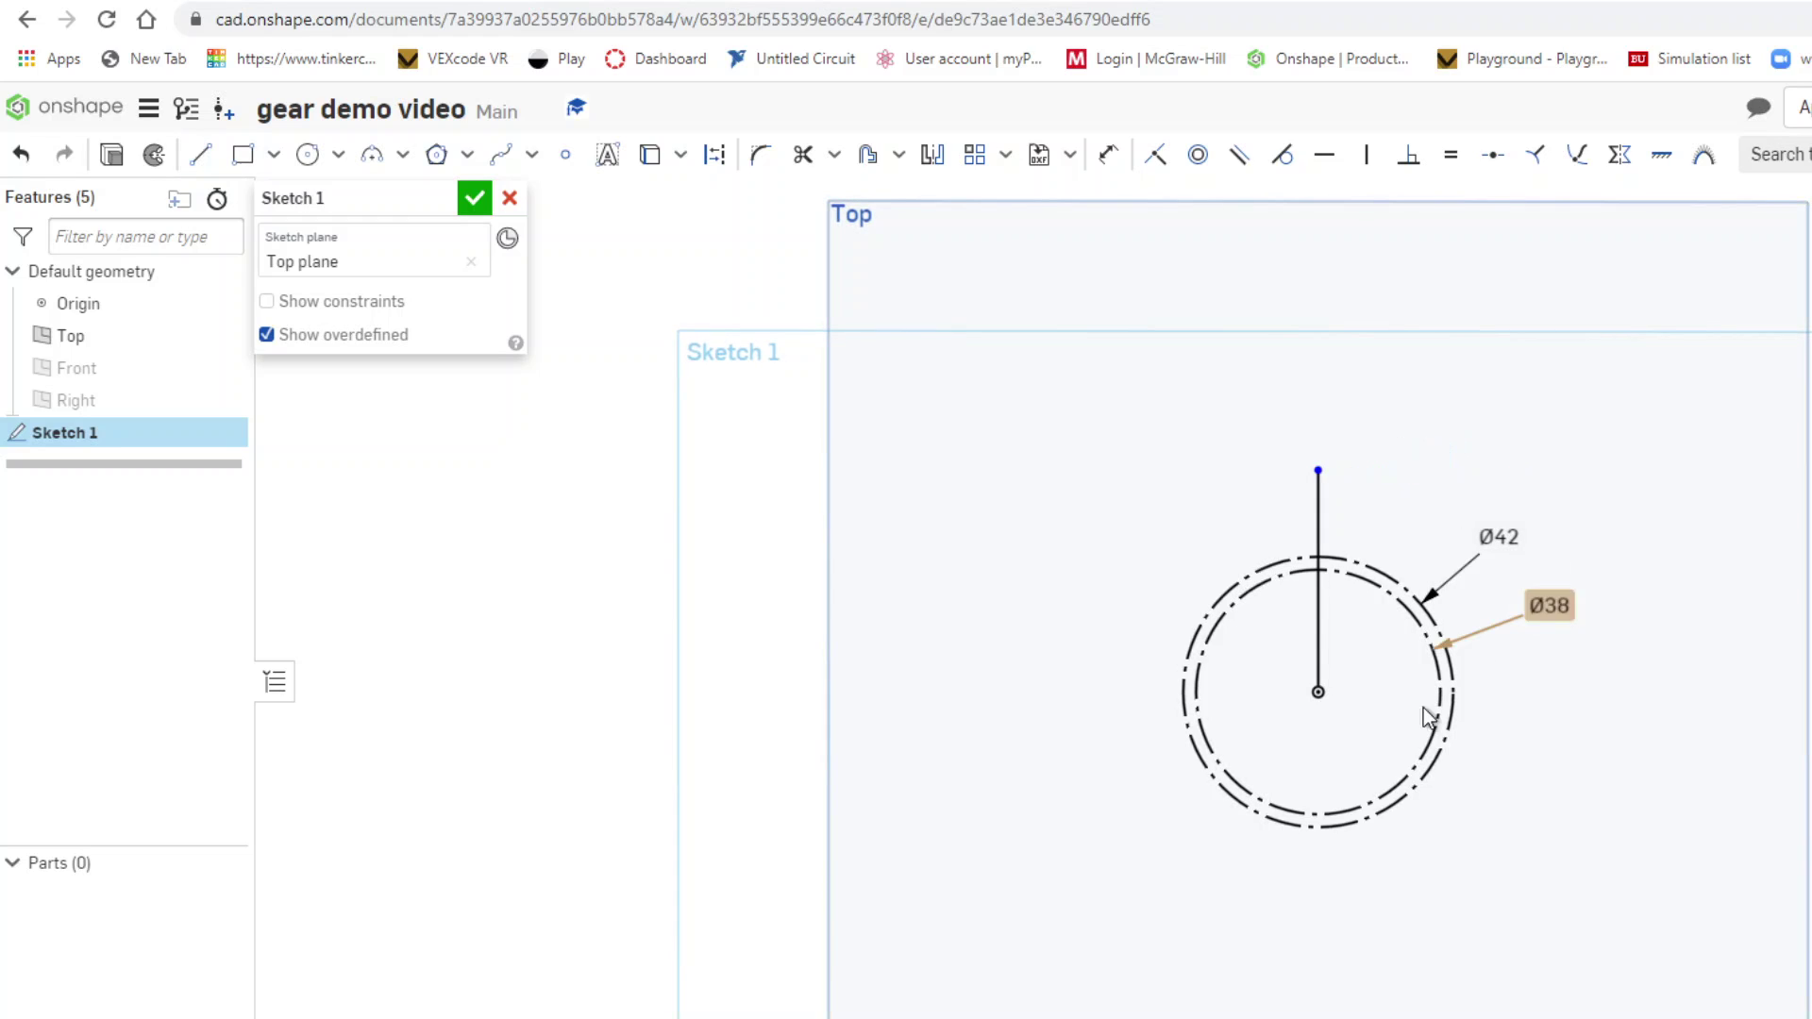
- Convert the vertical line through the origin to construction geometry
{"action": "left_click", "coordinate": [1317, 525]}
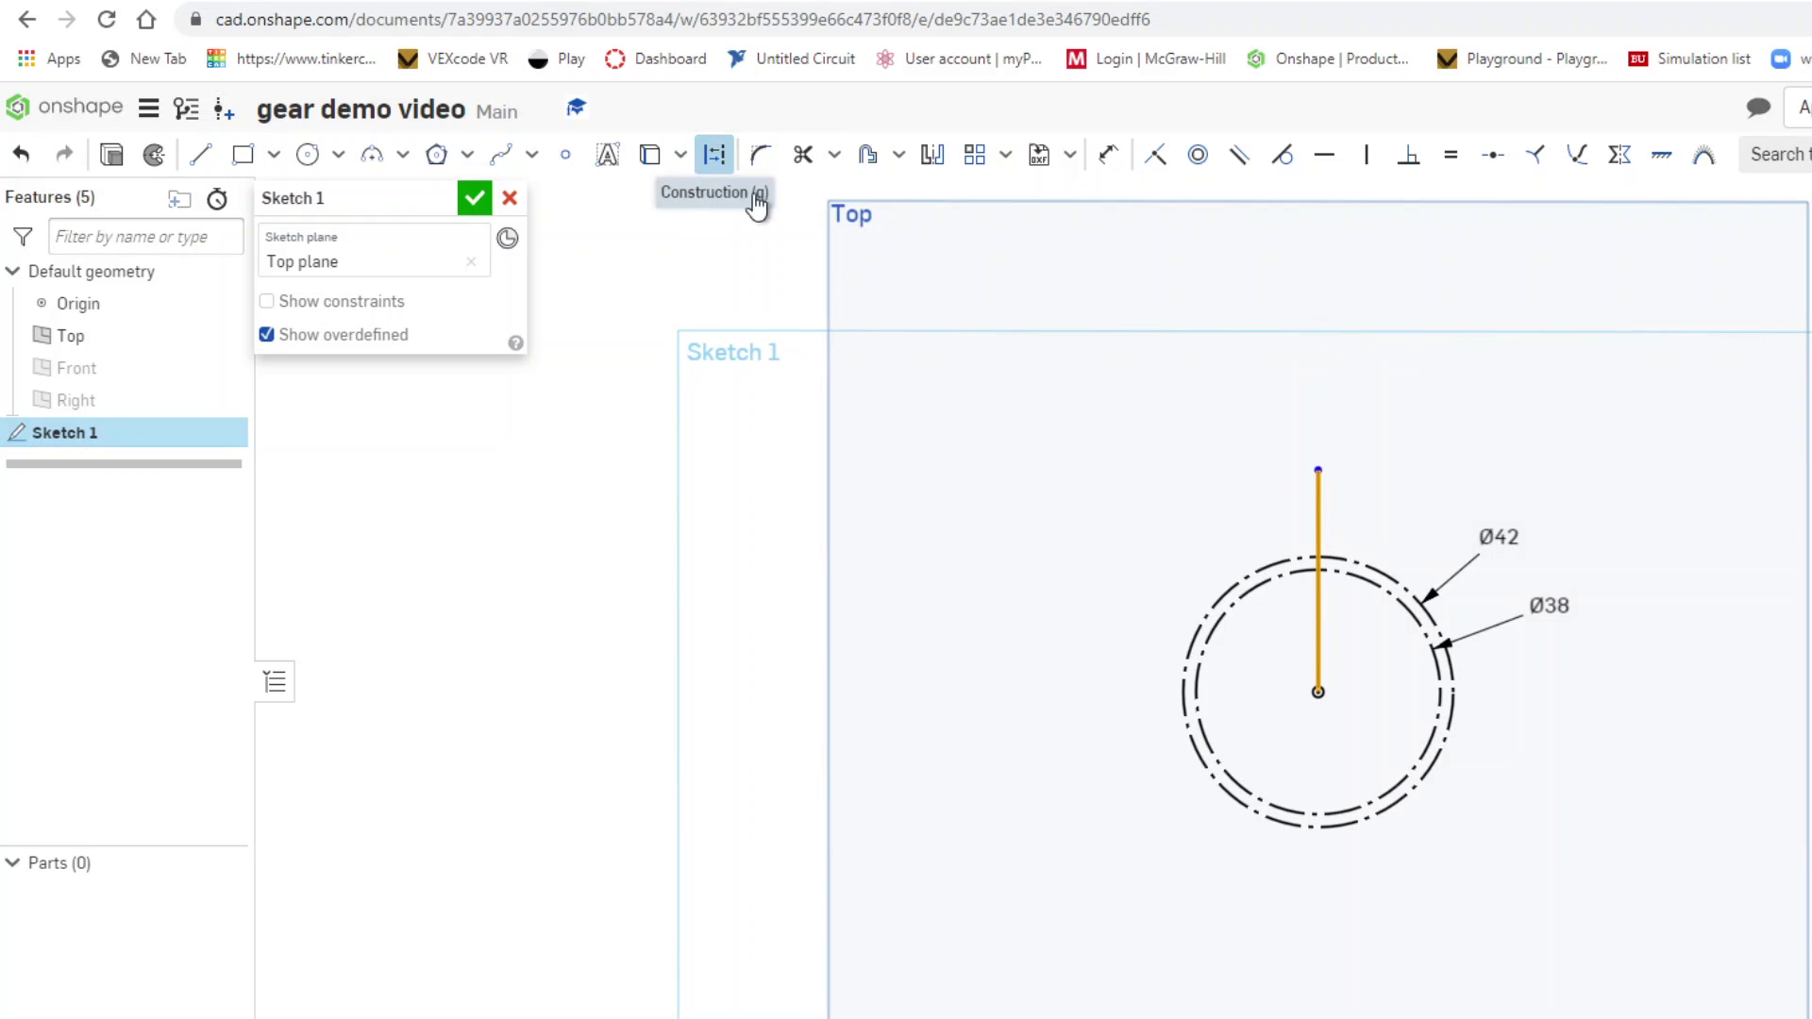
{"action": "left_click", "coordinate": [719, 162]}
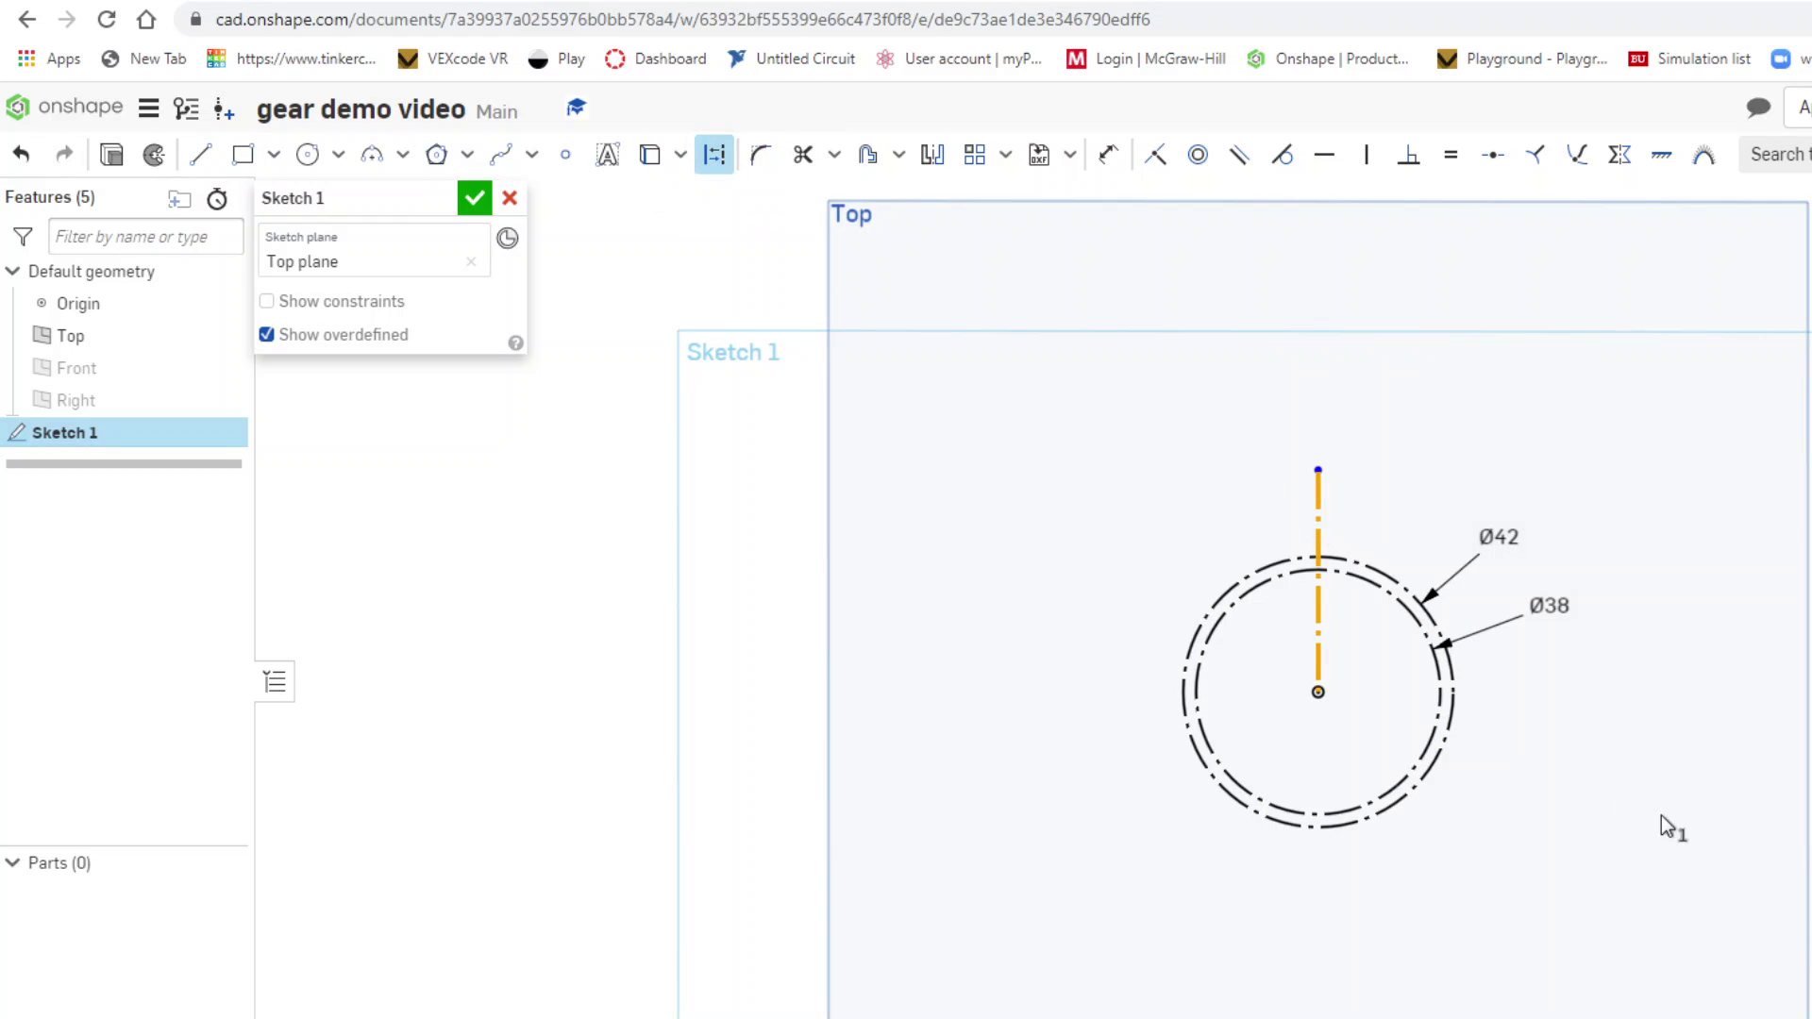
{"action": "left_click", "coordinate": [1415, 985]}
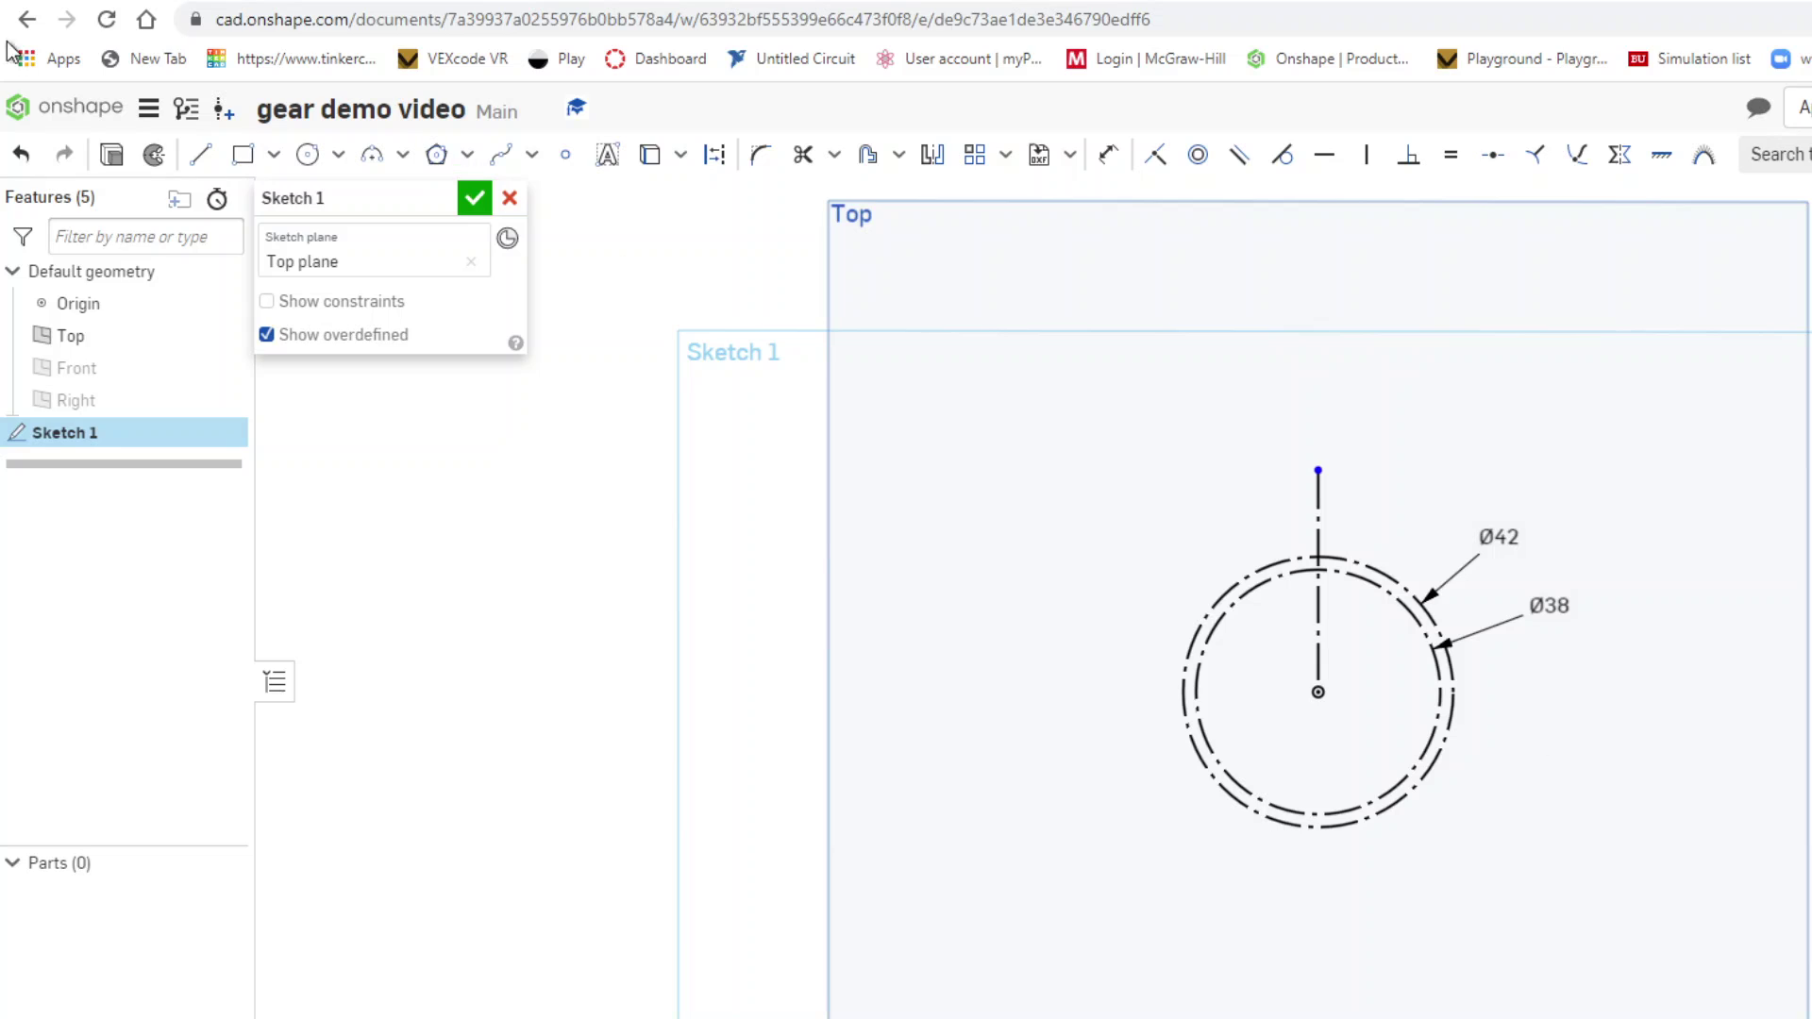
- Sketch a line about 36.6 mm long from the origin, slanting slightly clockwise of the vertical construction line
{"action": "left_click", "coordinate": [200, 153]}
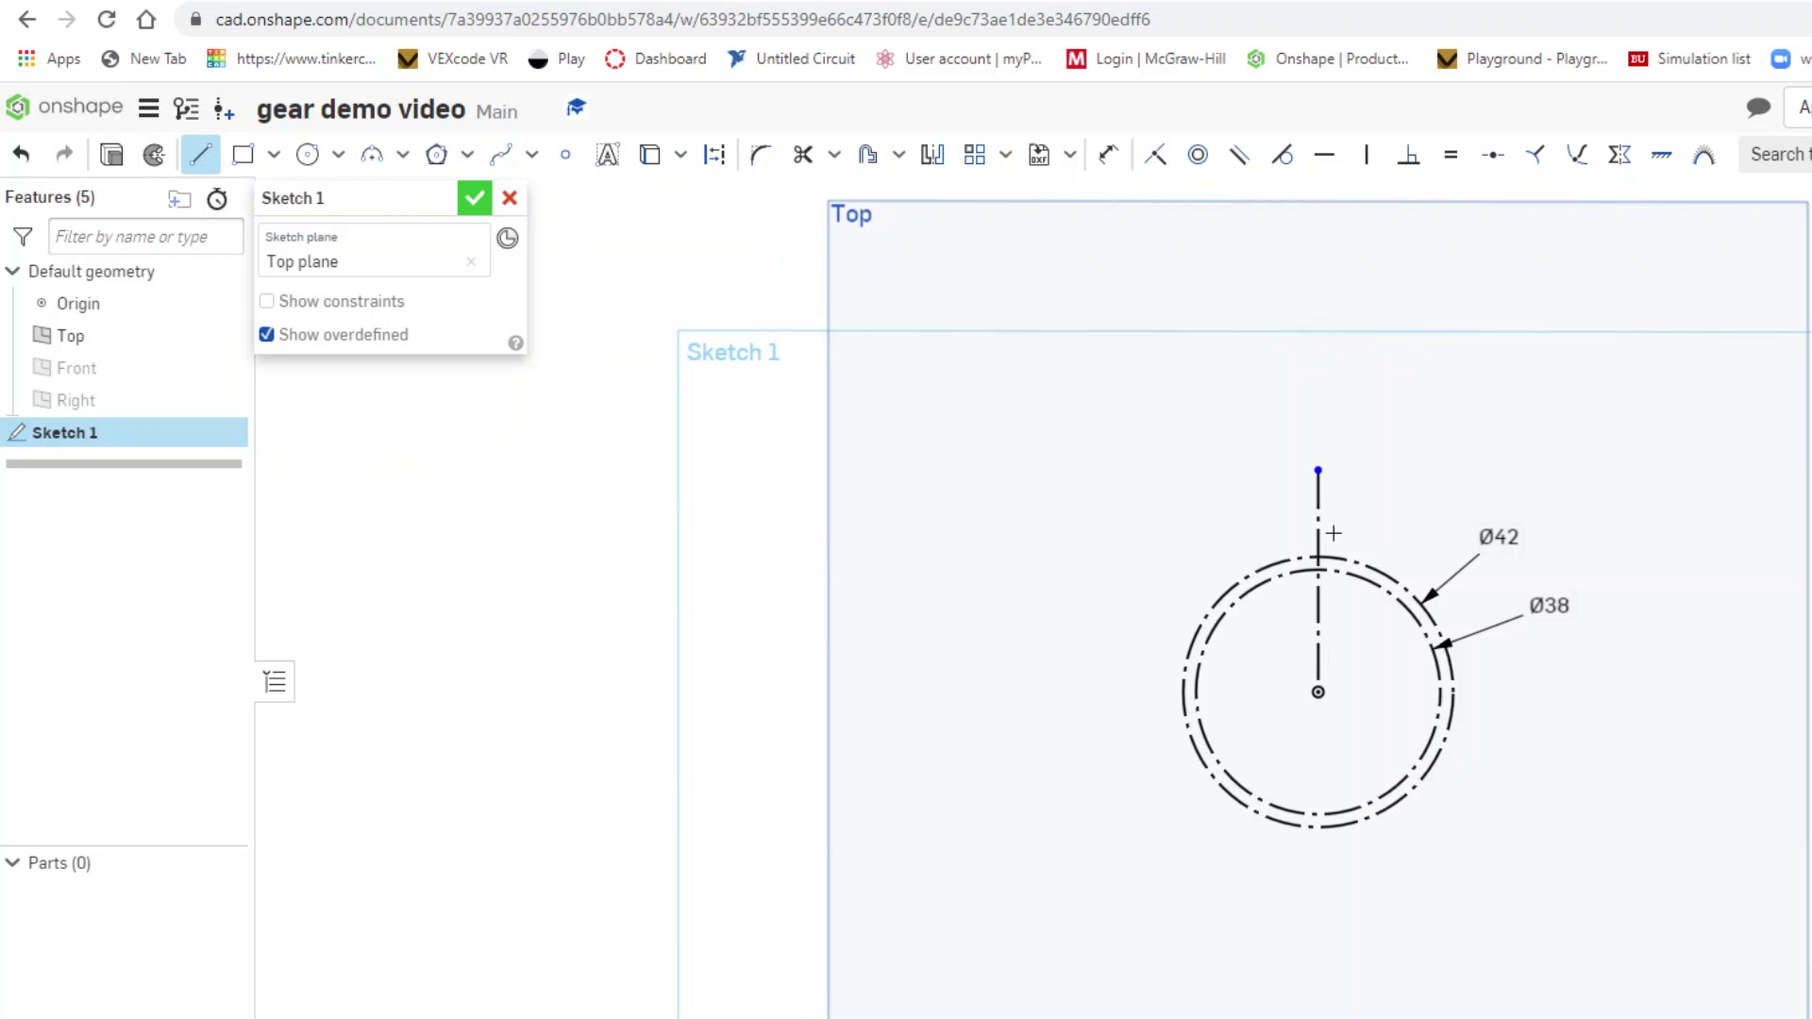
{"action": "left_click", "coordinate": [1319, 692]}
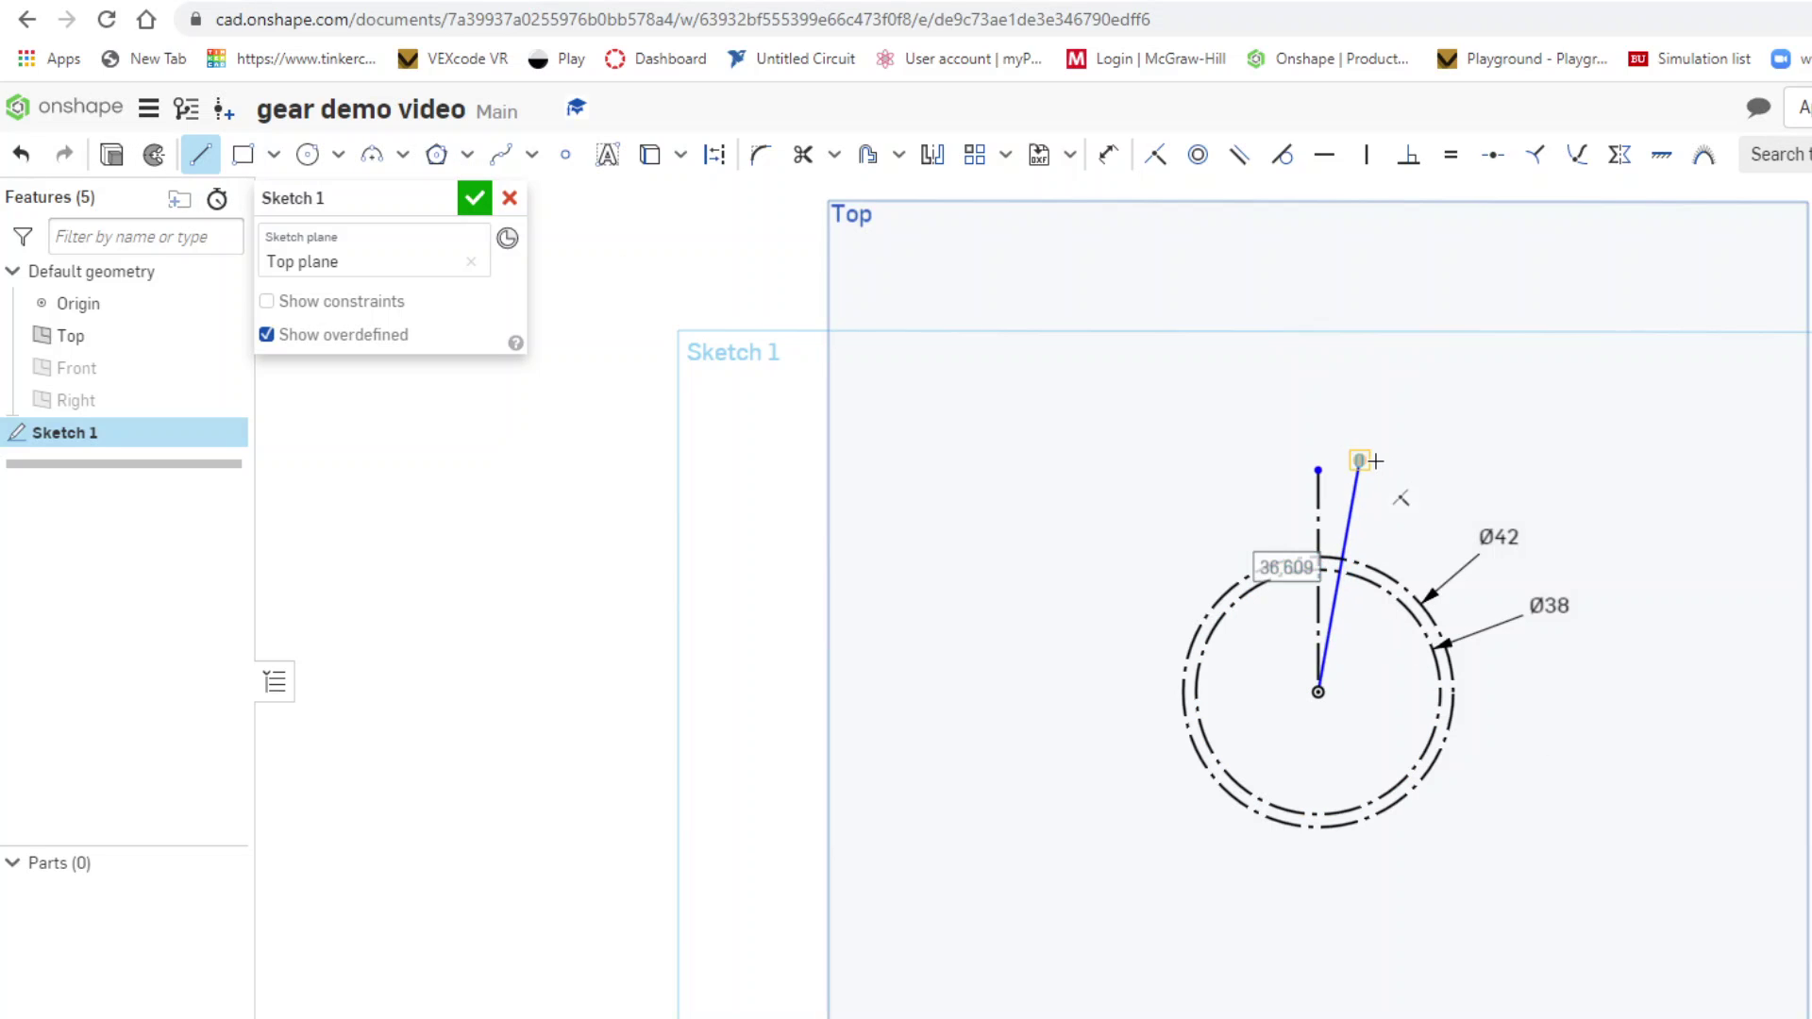
{"action": "left_click", "coordinate": [1360, 460]}
{"action": "right_click", "coordinate": [1376, 463]}
{"action": "left_click", "coordinate": [1430, 479]}
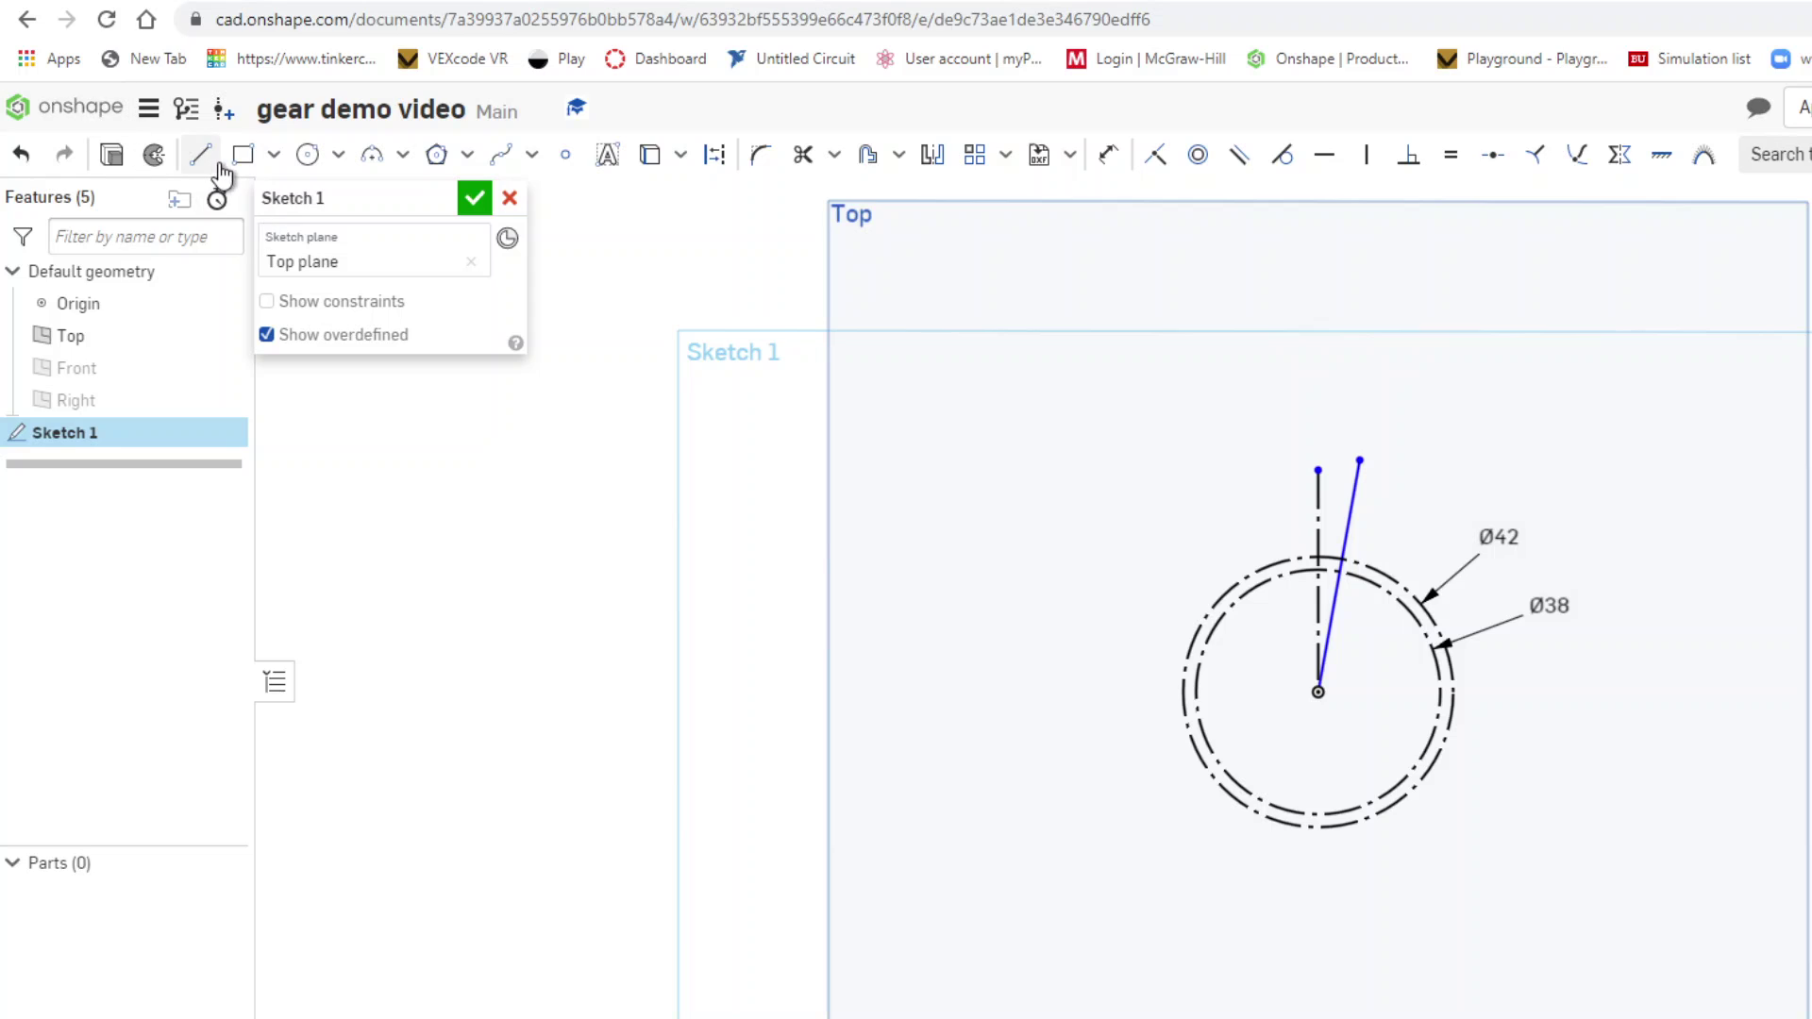
- Sketch a second slanted line about 37.7 mm long from the origin, just clockwise of the first slanted line
{"action": "left_click", "coordinate": [1319, 692]}
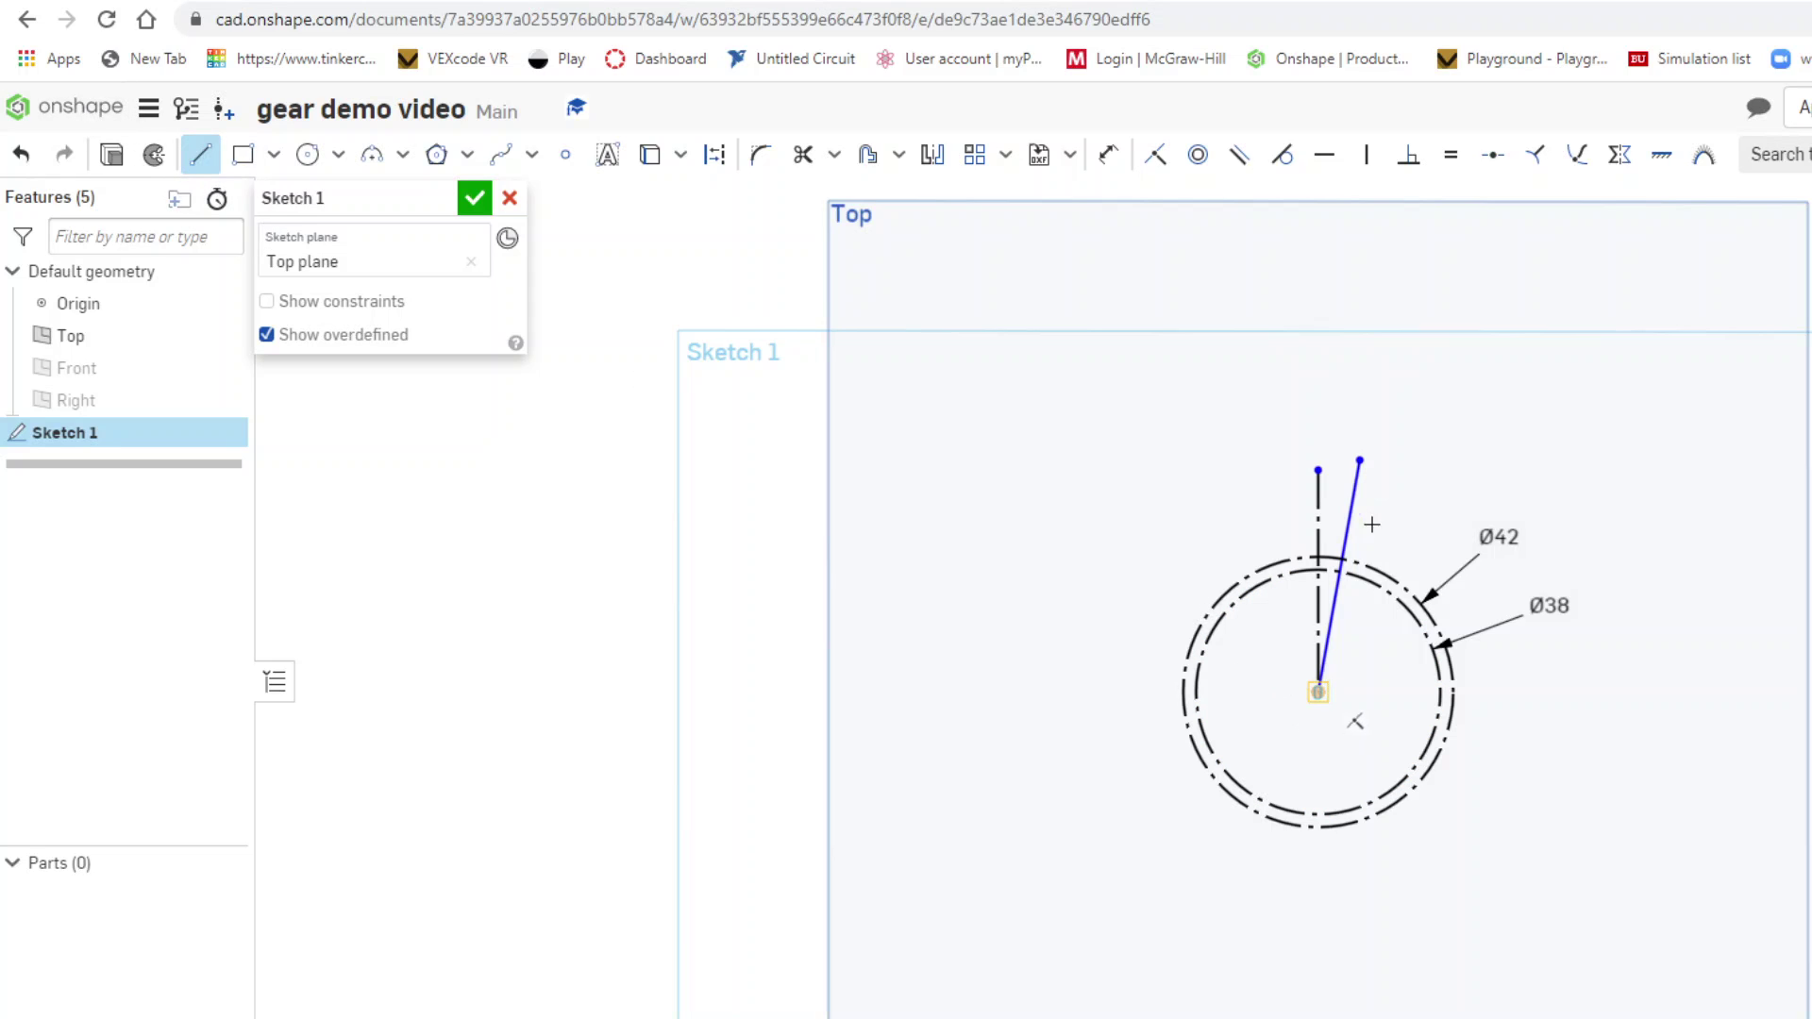
{"action": "left_click", "coordinate": [1385, 461]}
{"action": "right_click", "coordinate": [1385, 461]}
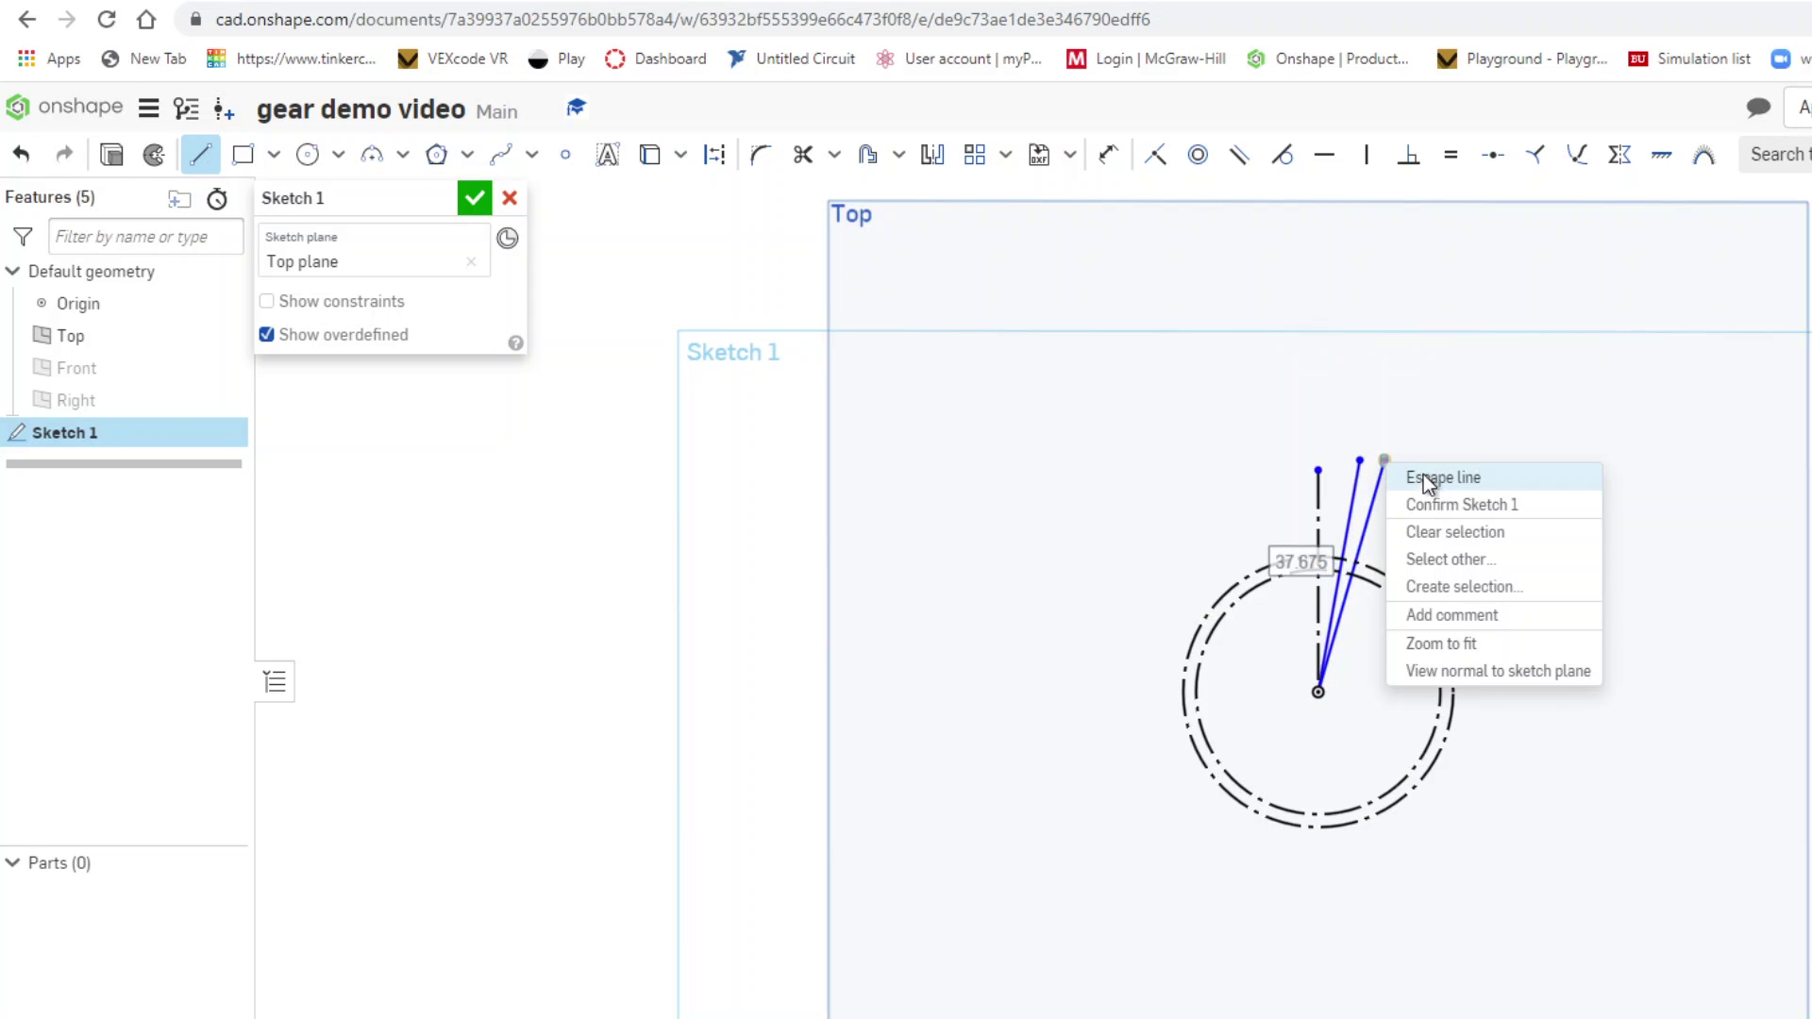
{"action": "left_click", "coordinate": [1430, 477]}
- Sketch a third slanted line about 35 mm long from the origin, clockwise of the other two
{"action": "left_click", "coordinate": [199, 156]}
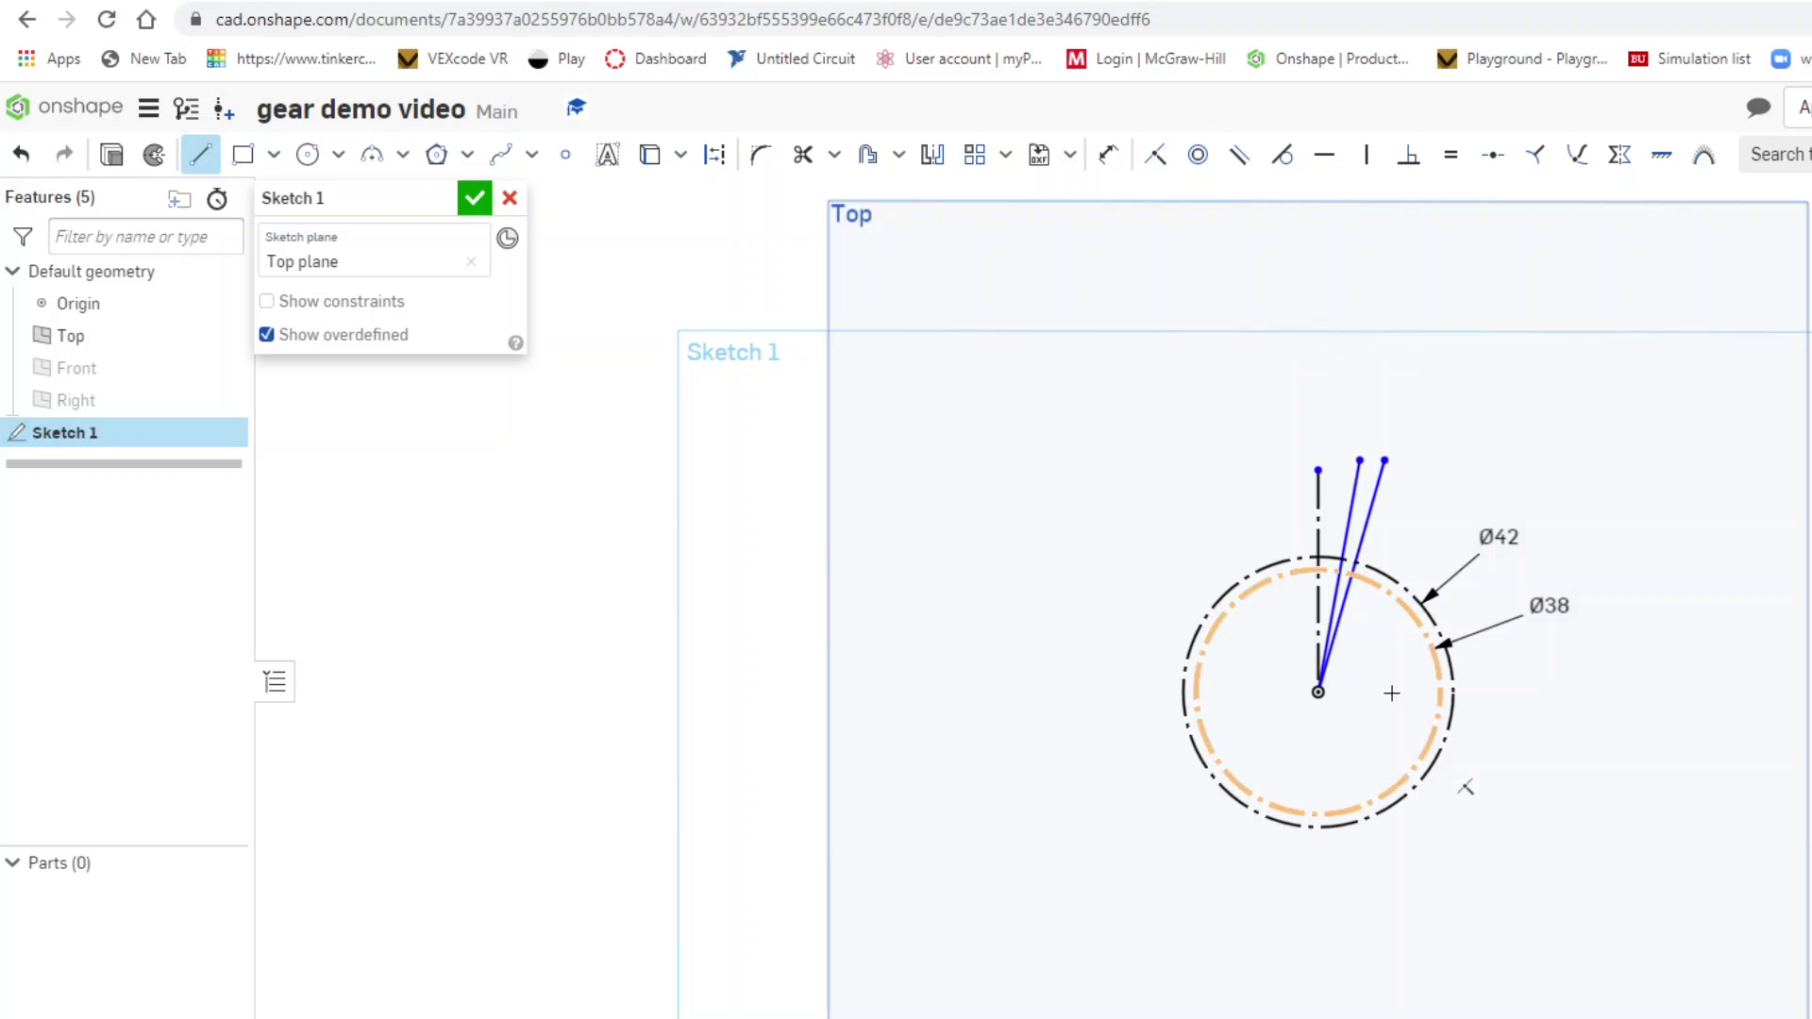
{"action": "left_click", "coordinate": [1318, 692]}
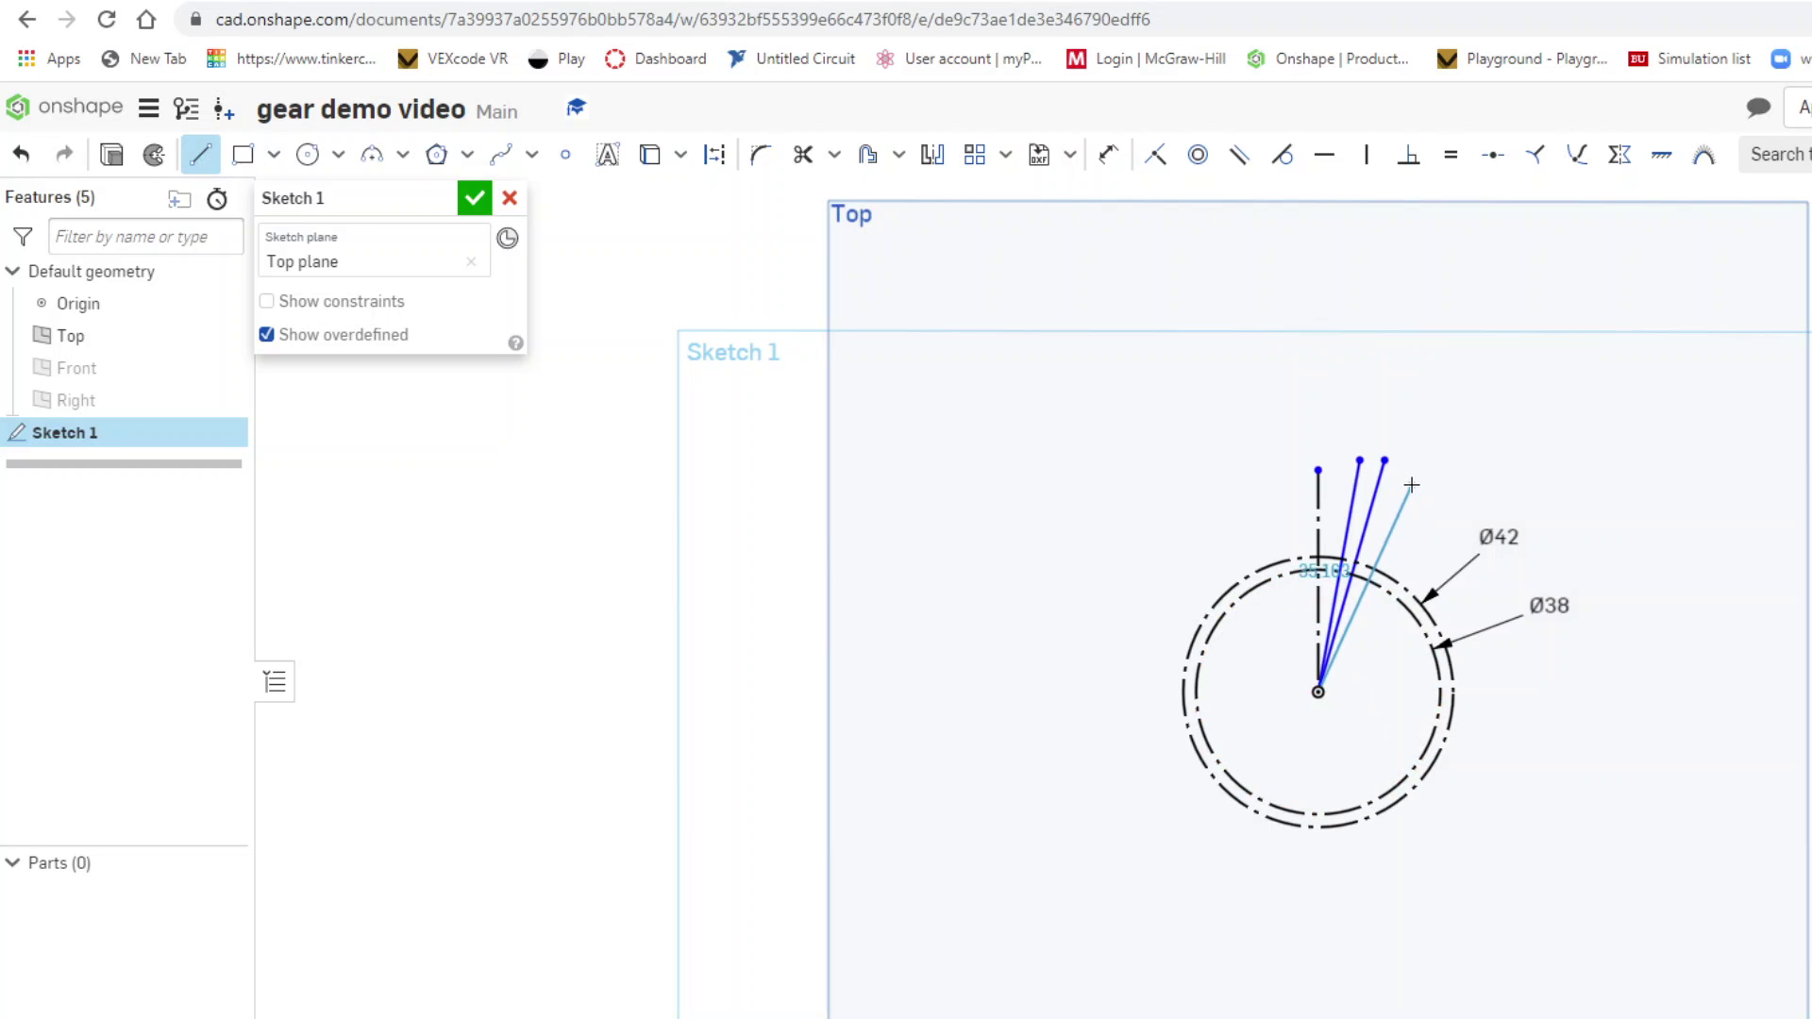
{"action": "left_click", "coordinate": [1411, 481]}
{"action": "right_click", "coordinate": [1410, 482]}
{"action": "left_click", "coordinate": [1468, 495]}
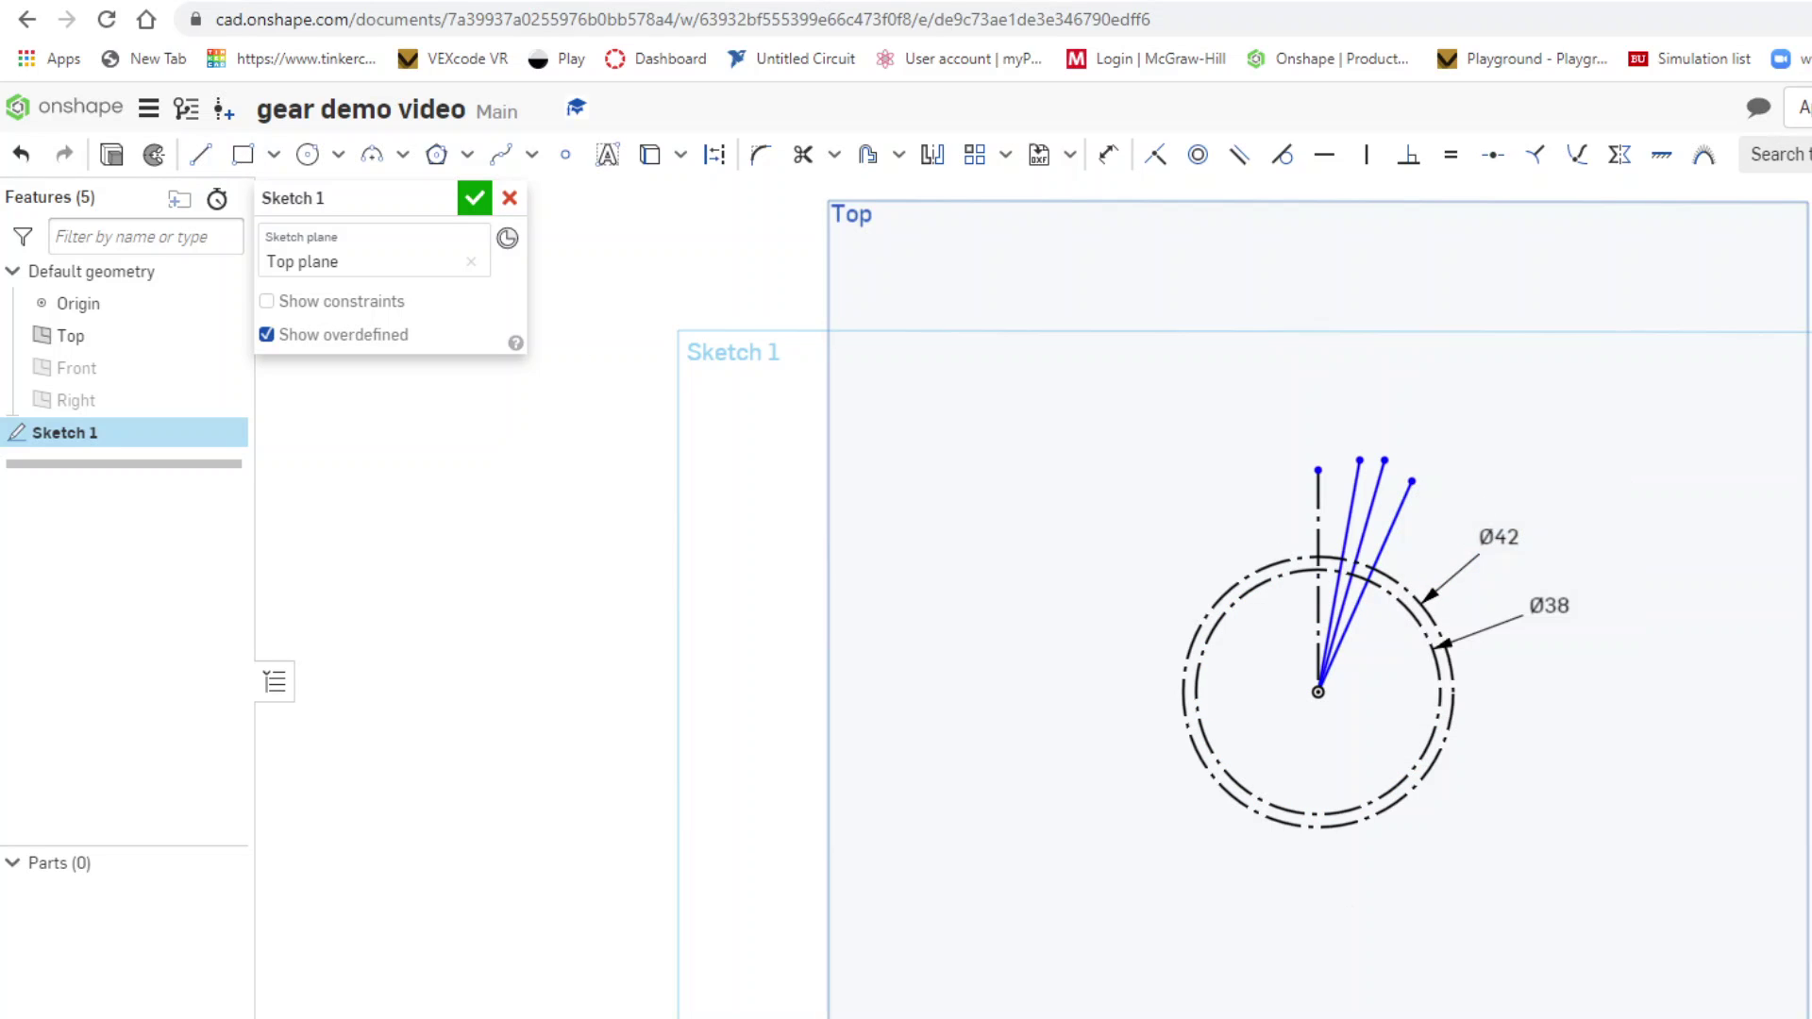
- Dimension the angle between the vertical construction line and the first slanted line as 1°
{"action": "scroll", "coordinate": [1411, 583], "scroll_direction": "up", "scroll_amount": 3}
{"action": "scroll", "coordinate": [1408, 585], "scroll_direction": "up", "scroll_amount": 3}
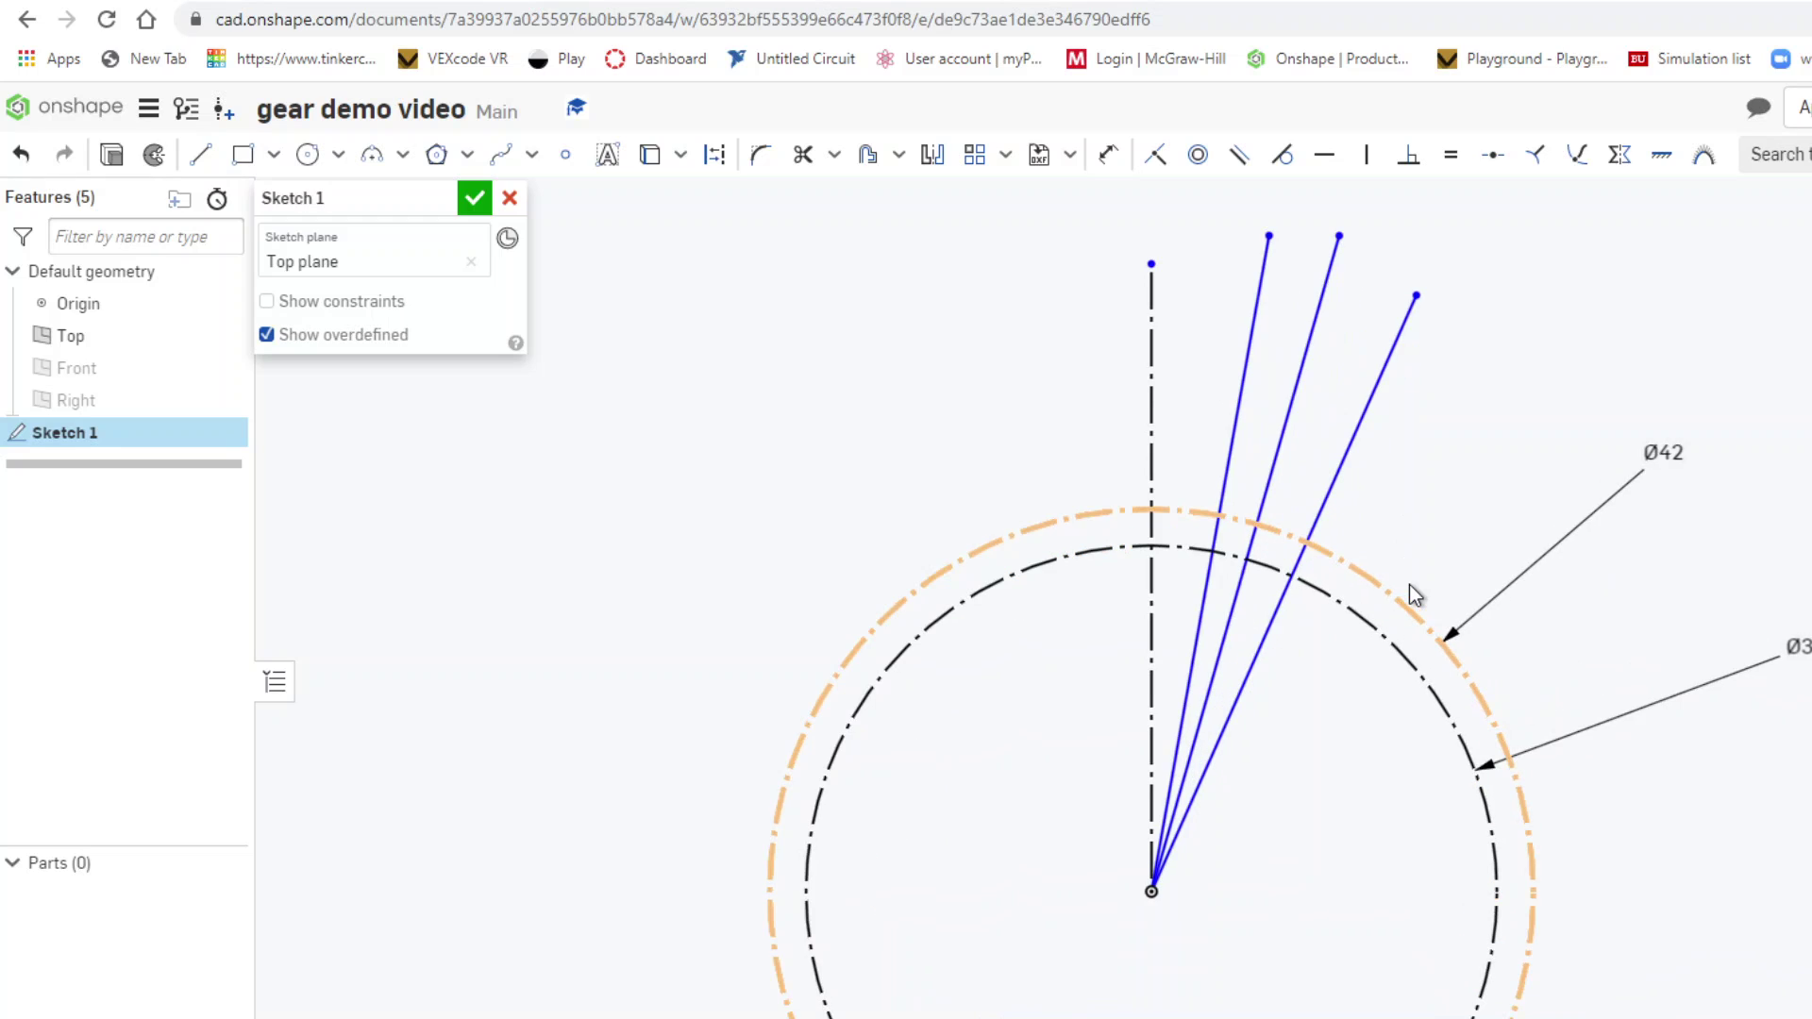
{"action": "scroll", "coordinate": [1408, 585], "scroll_direction": "down", "scroll_amount": 1}
{"action": "scroll", "coordinate": [1408, 585], "scroll_direction": "up", "scroll_amount": 1}
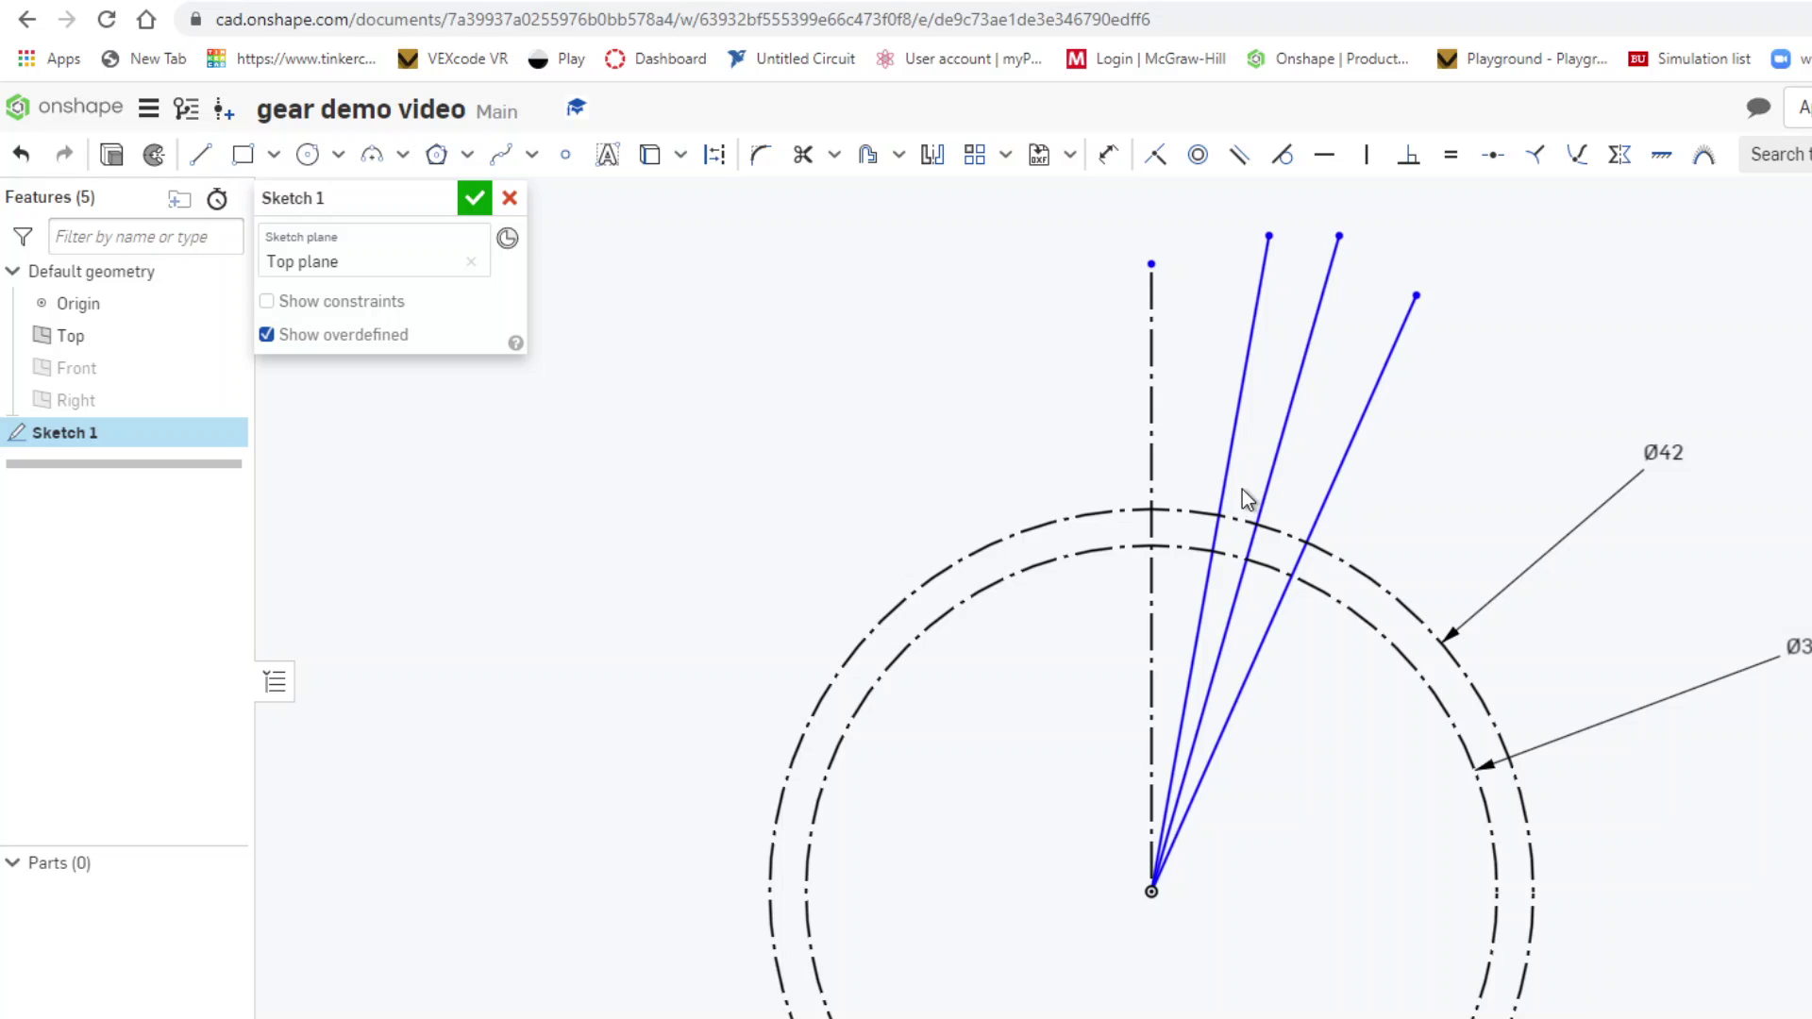
{"action": "left_click", "coordinate": [1108, 161]}
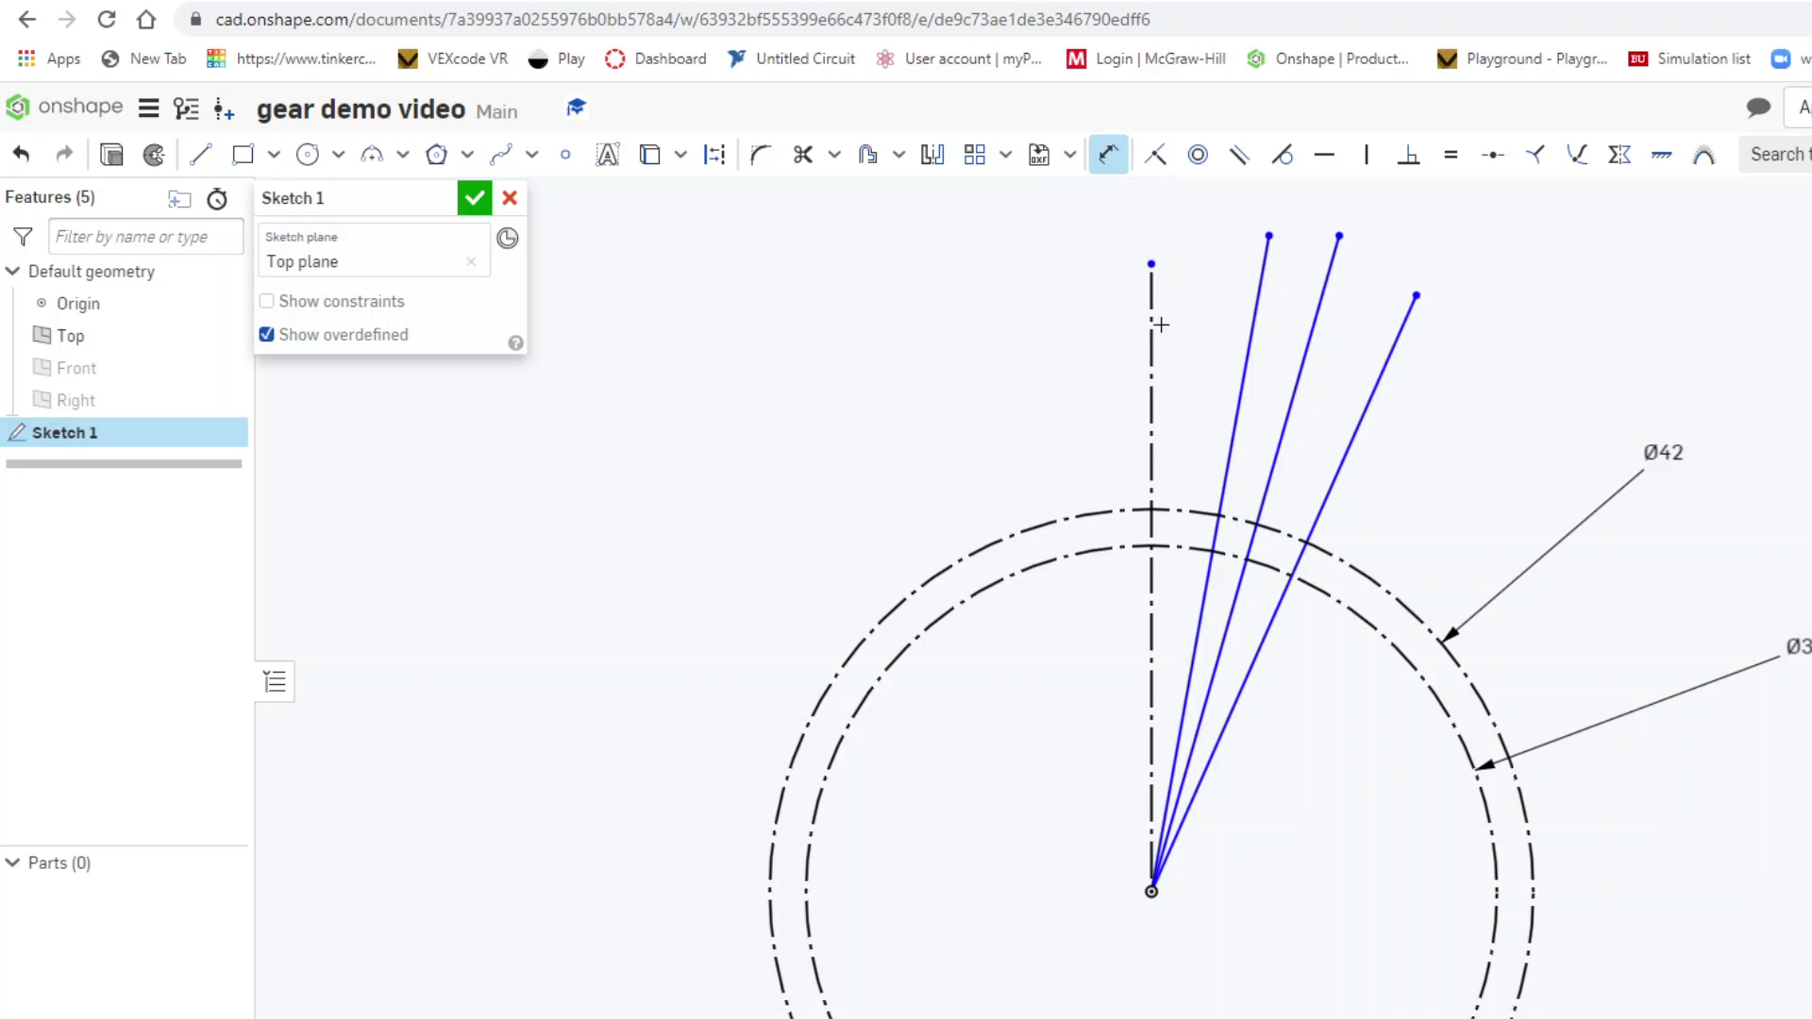
{"action": "left_click", "coordinate": [1151, 372]}
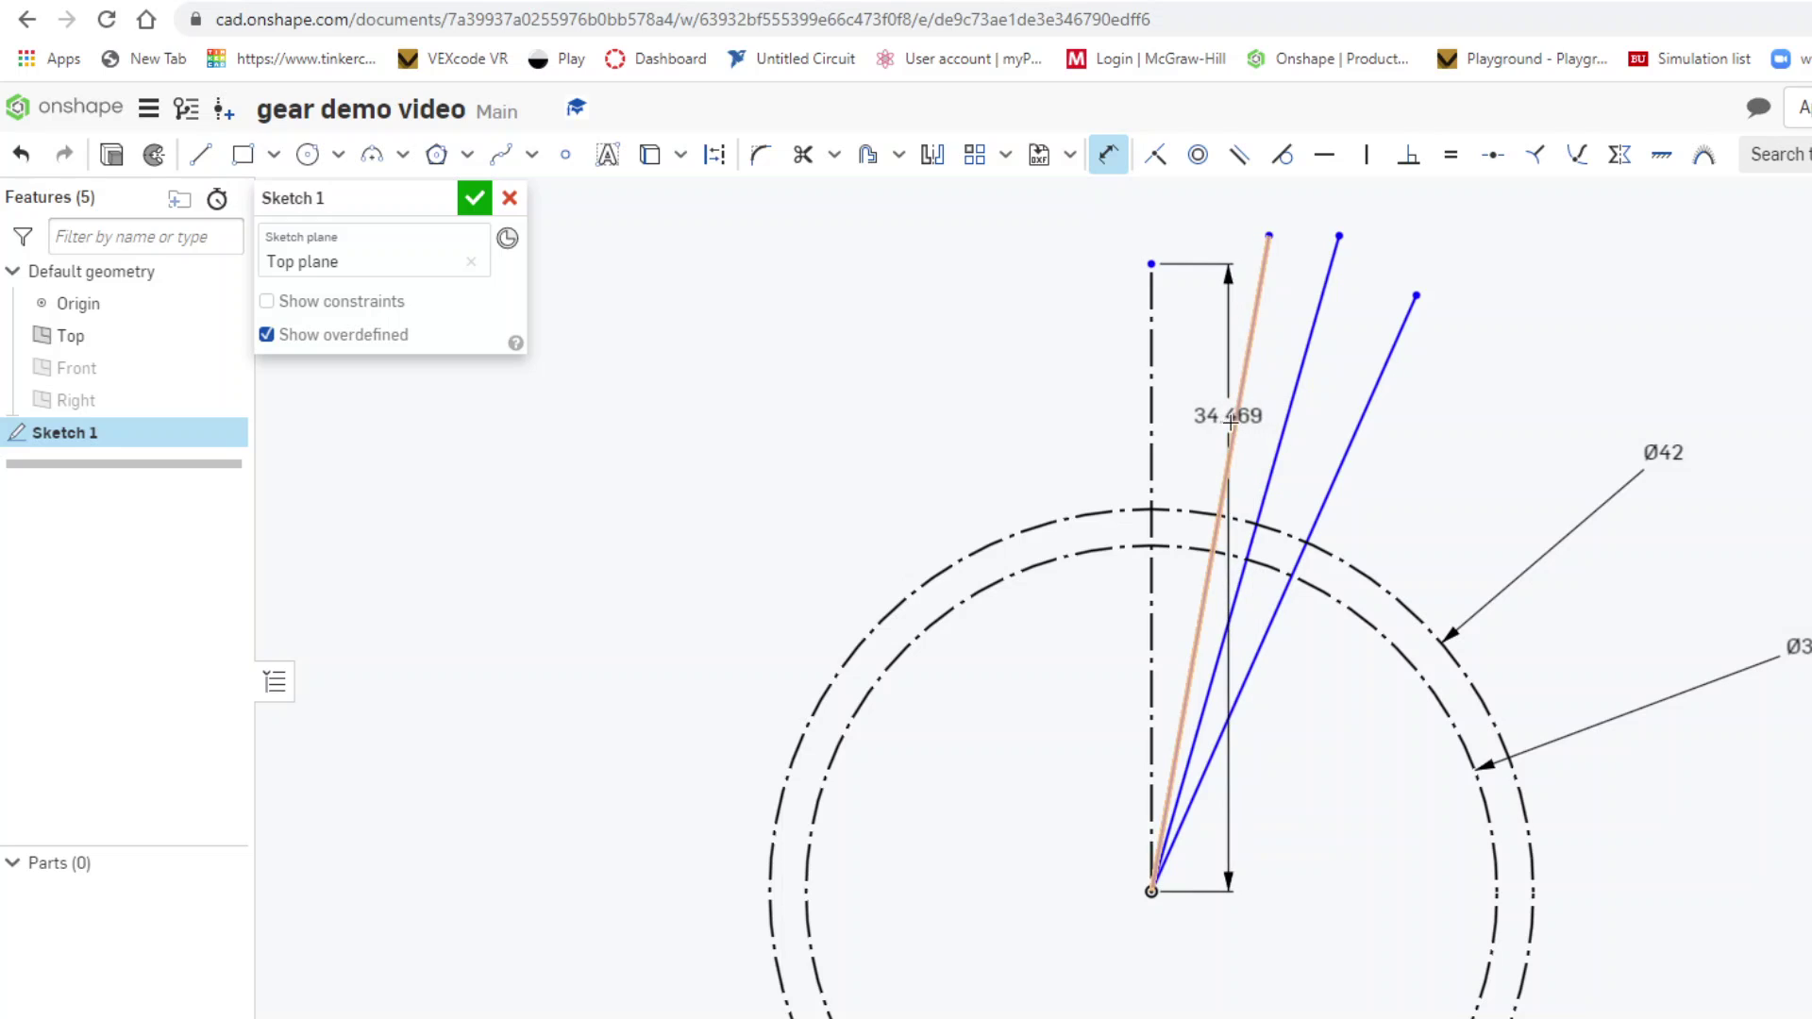
{"action": "left_click", "coordinate": [1237, 415]}
{"action": "left_click", "coordinate": [1212, 294]}
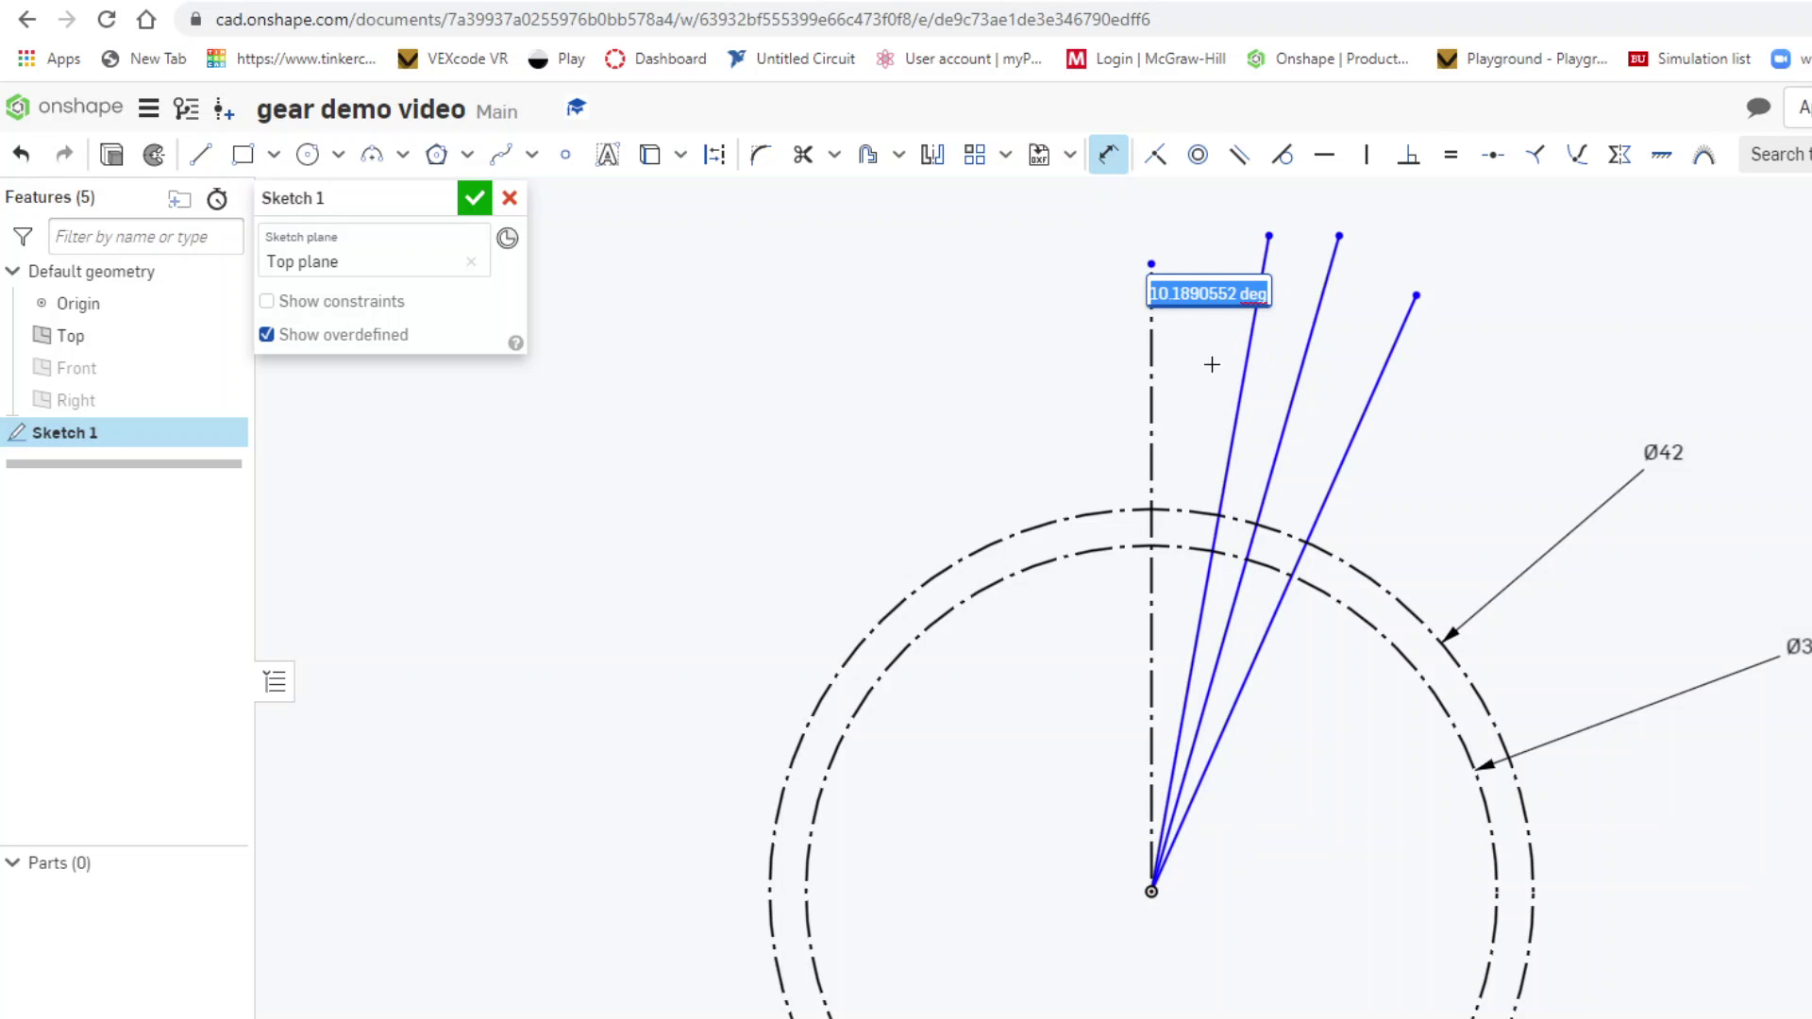
{"action": "type", "text": "1"}
{"action": "key", "text": "Return"}
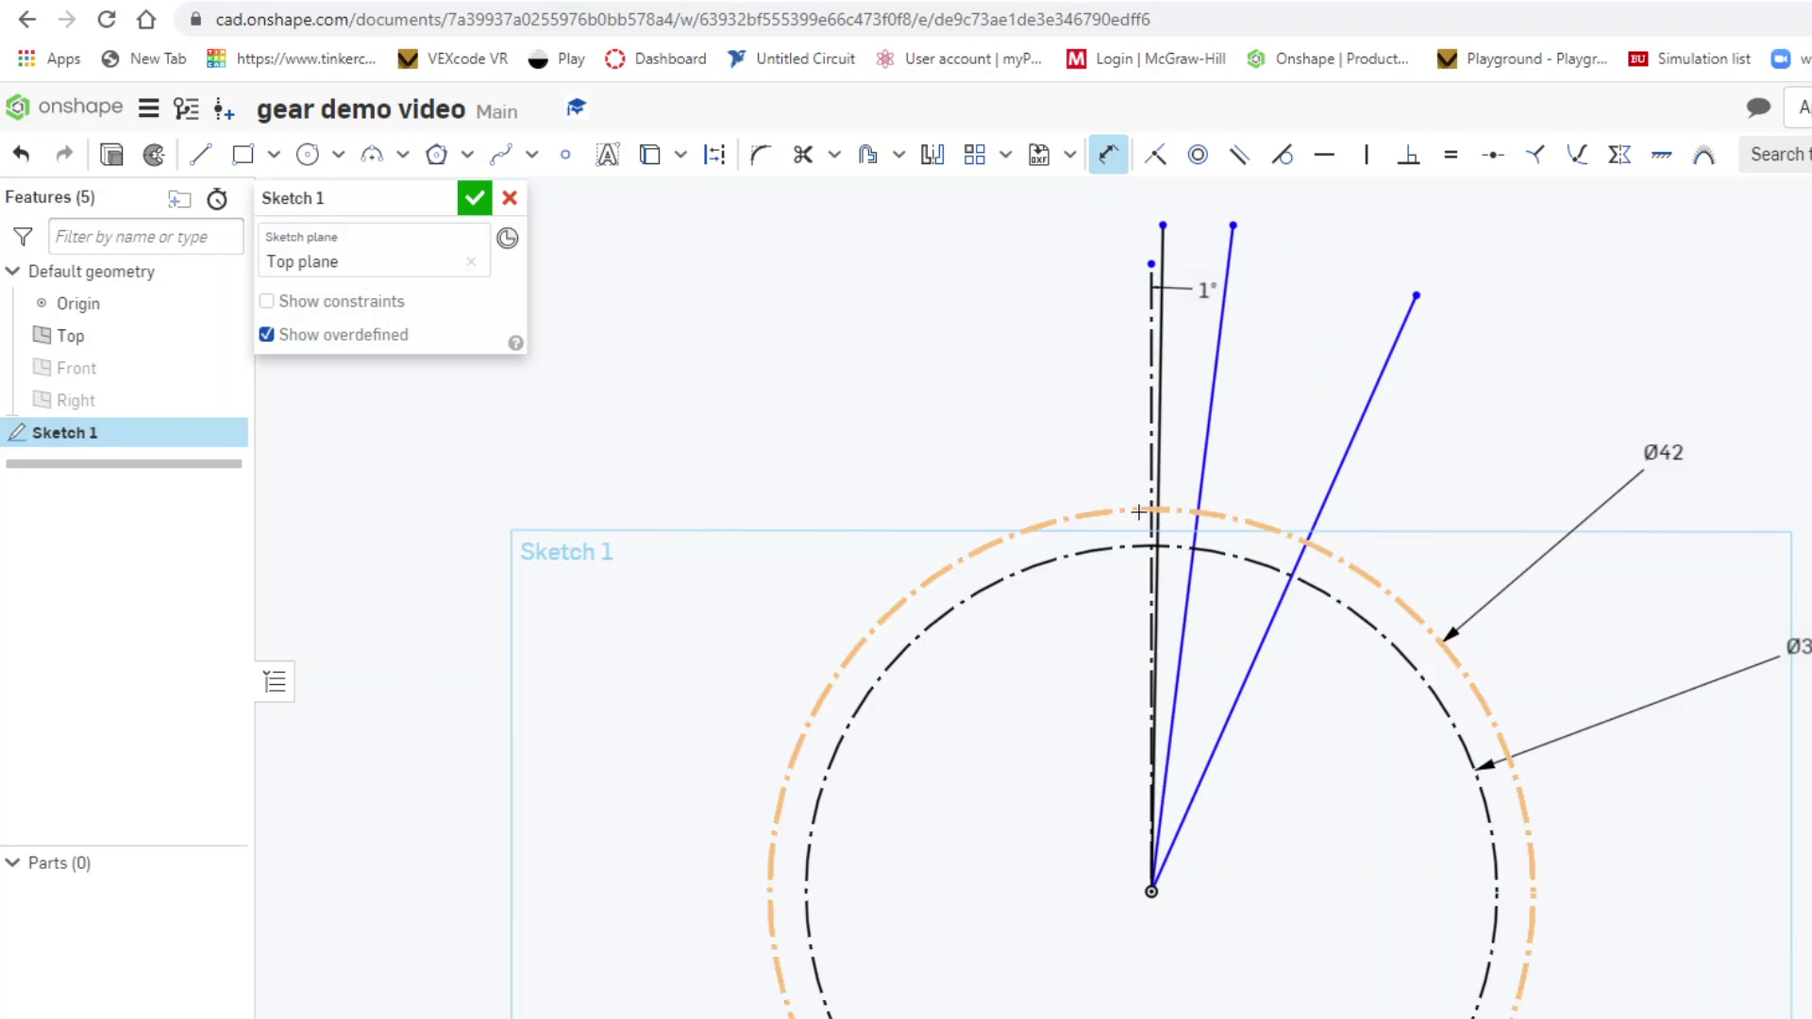
- Dimension the angle between the first and second slanted lines as 1°
{"action": "left_click", "coordinate": [1164, 262]}
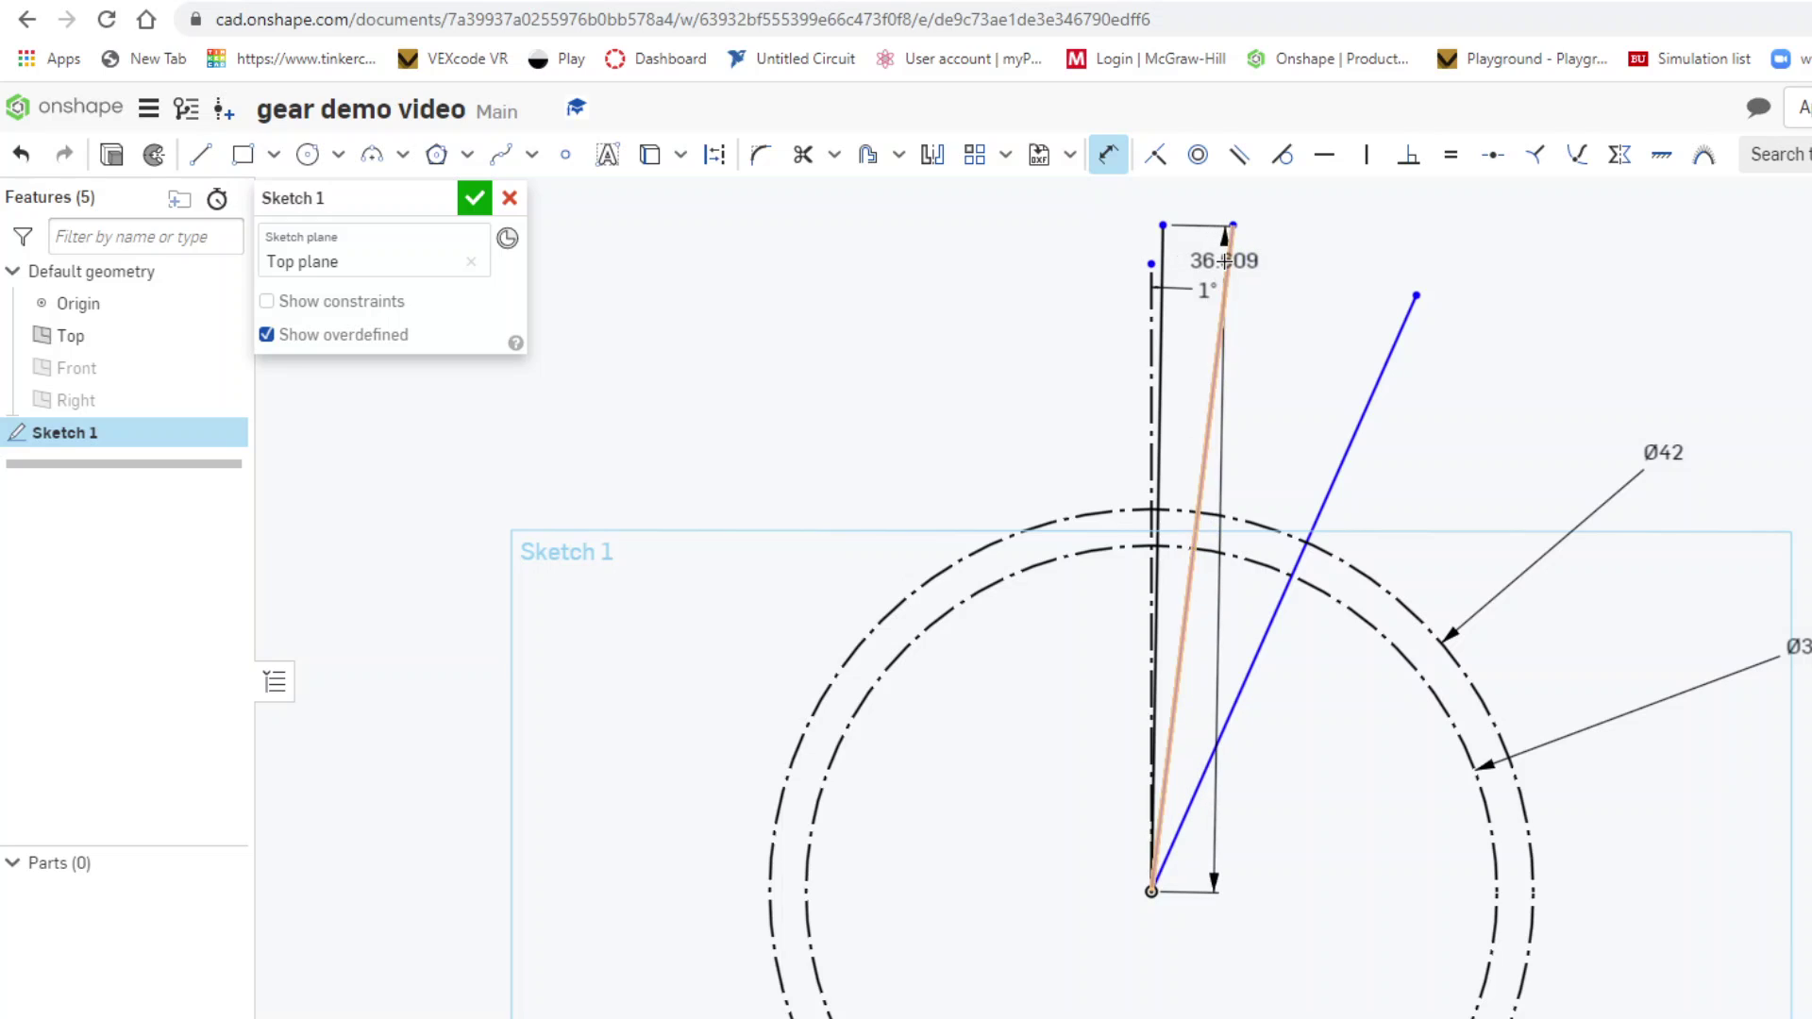
{"action": "left_click", "coordinate": [1228, 264]}
{"action": "left_click", "coordinate": [1212, 258]}
{"action": "type", "text": "1"}
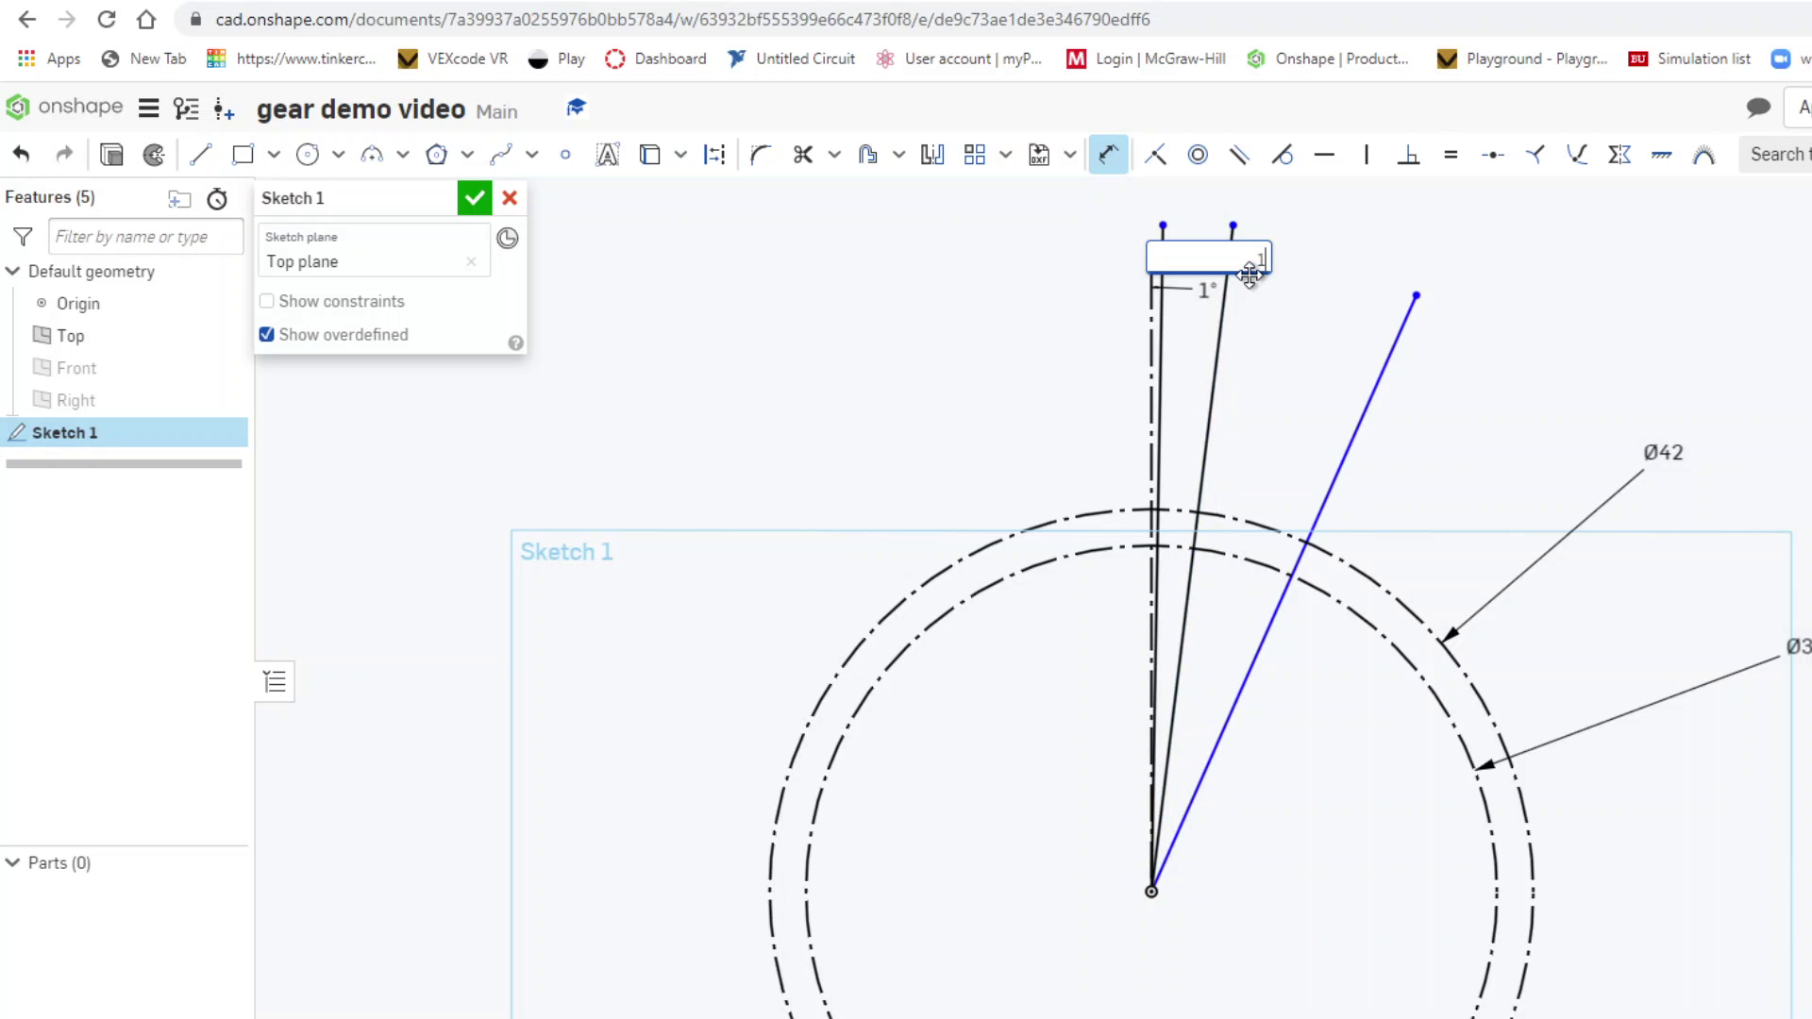
{"action": "key", "text": "Return"}
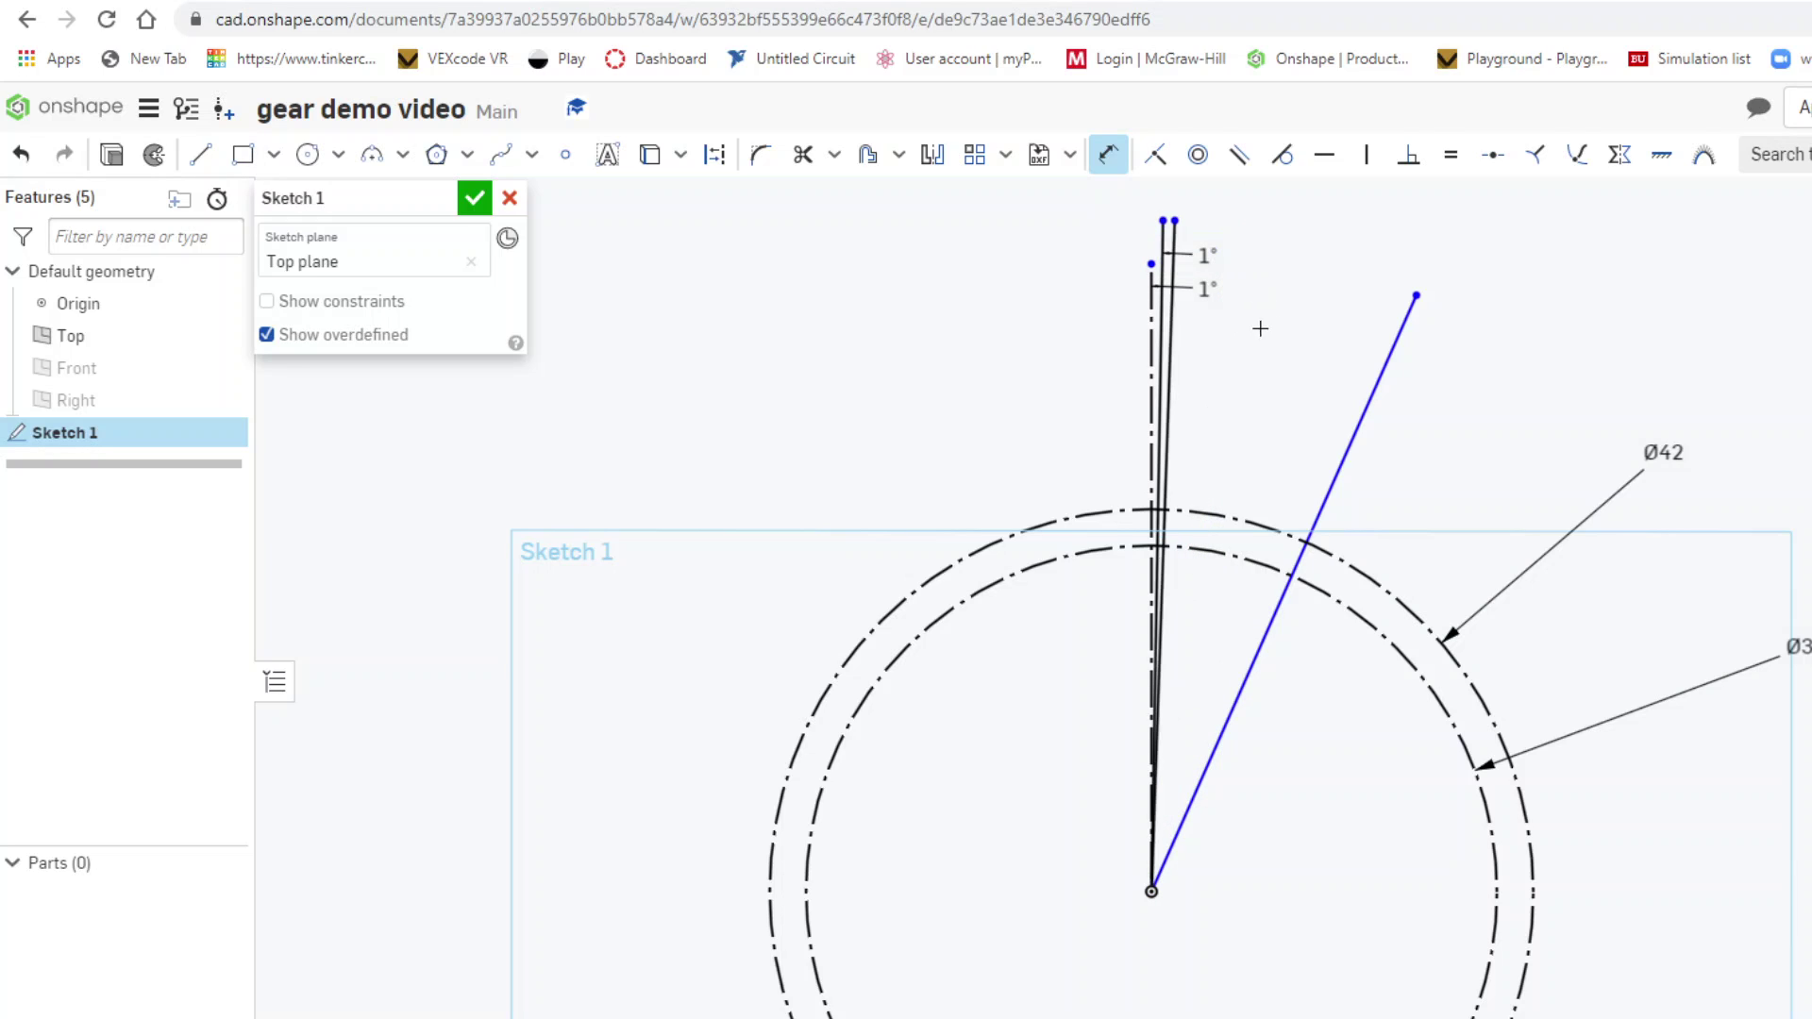
- Dimension the angle between the second and third slanted lines as 1°
{"action": "left_click", "coordinate": [1170, 349]}
{"action": "left_click", "coordinate": [1332, 481]}
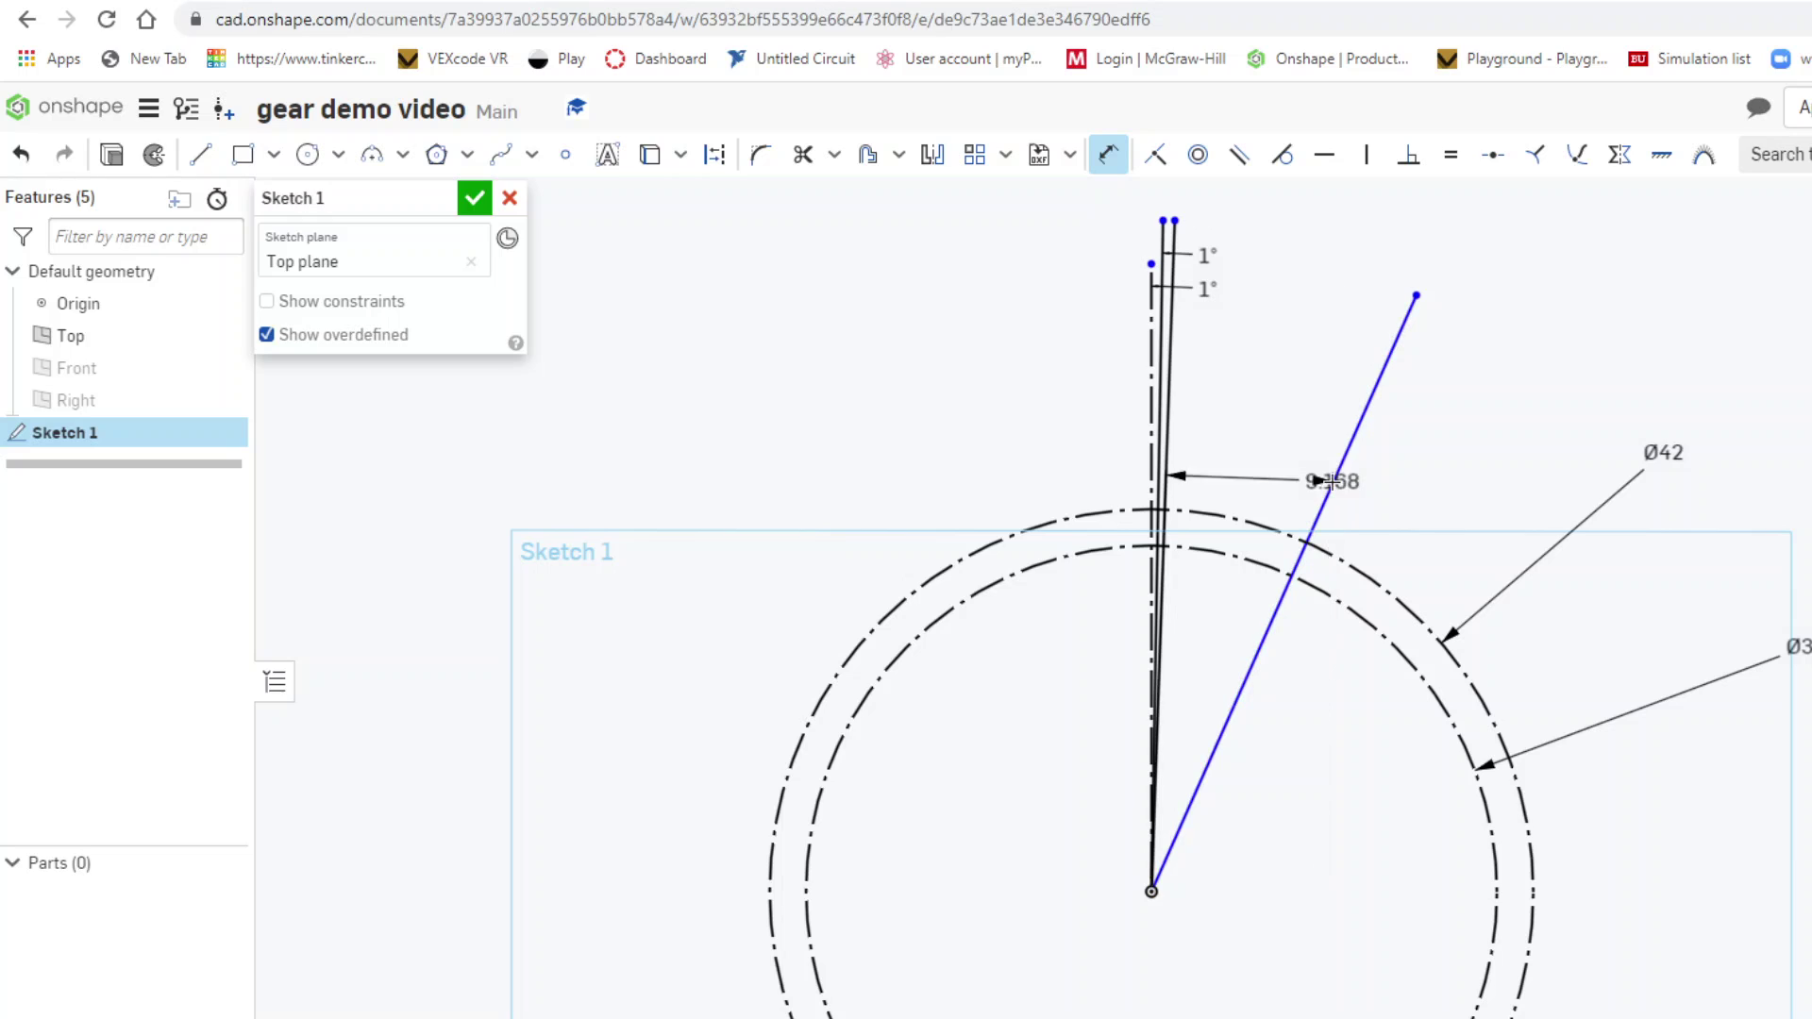
{"action": "left_click", "coordinate": [1295, 312]}
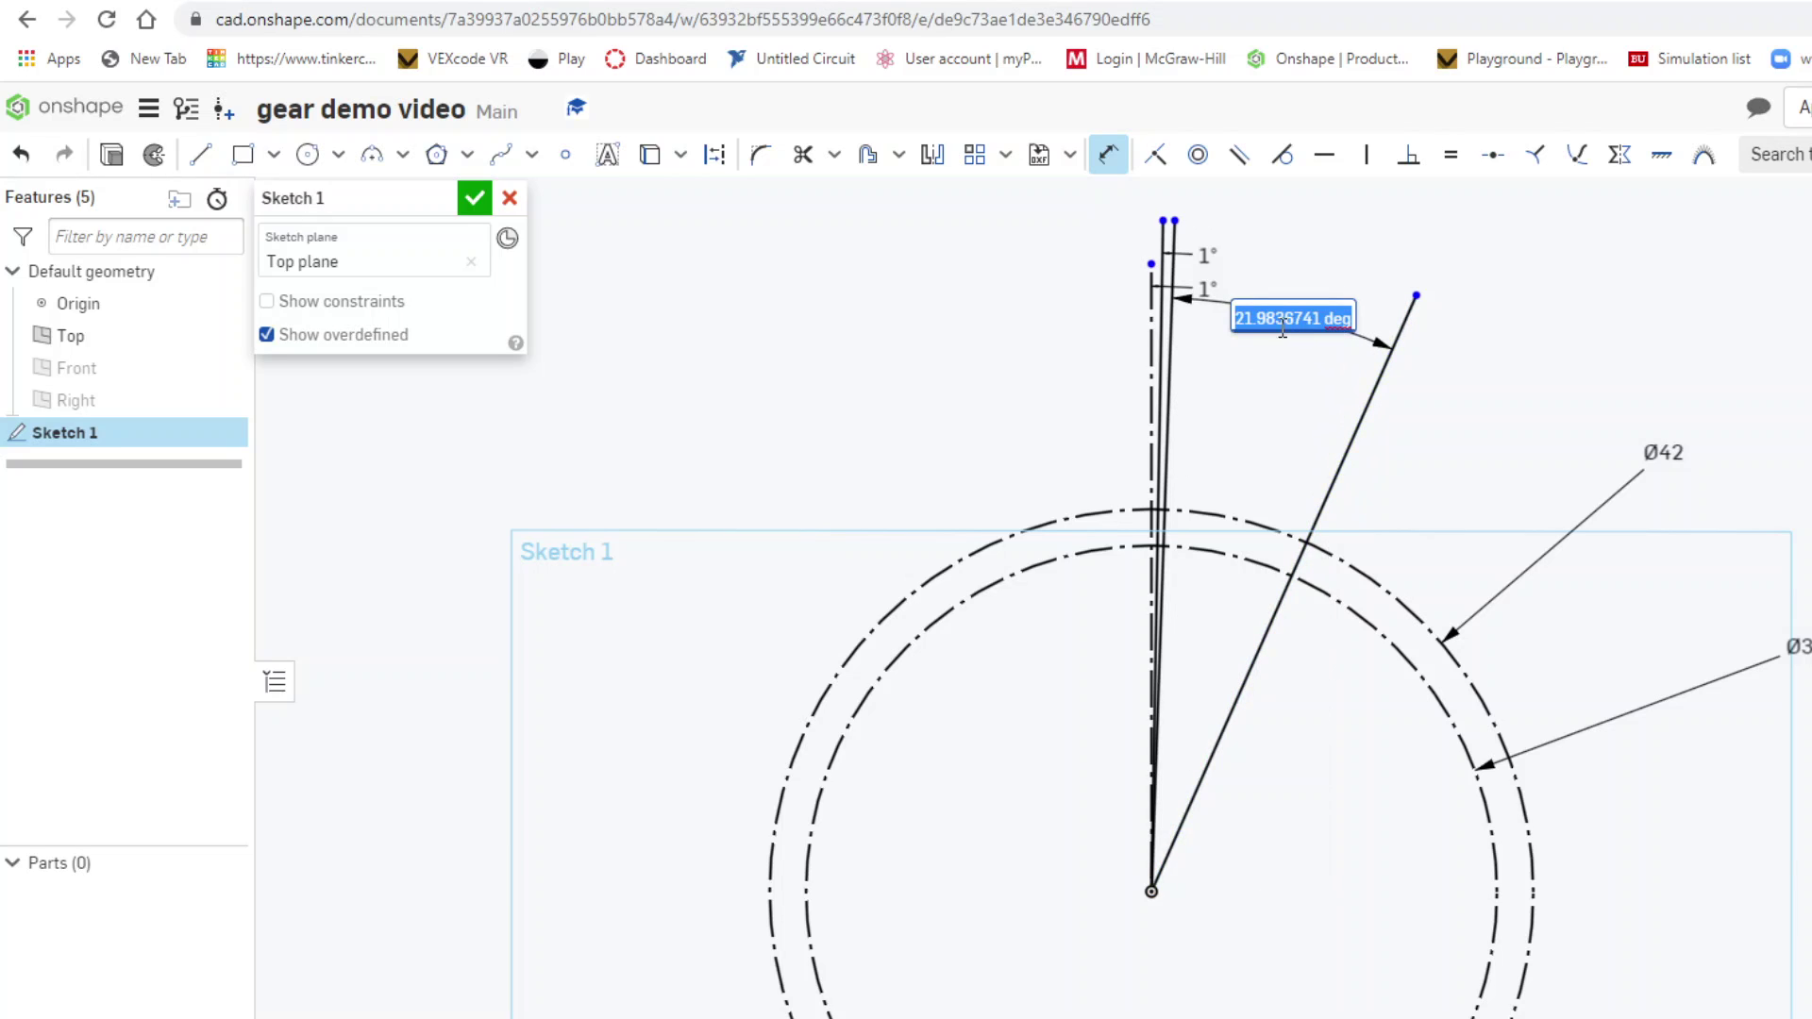
{"action": "type", "text": "1"}
{"action": "key", "text": "Return"}
- Add a length dimension to the slanted line nearest the vertical construction line and place it clear of the lines
{"action": "scroll", "coordinate": [1222, 499], "scroll_direction": "up", "scroll_amount": 5}
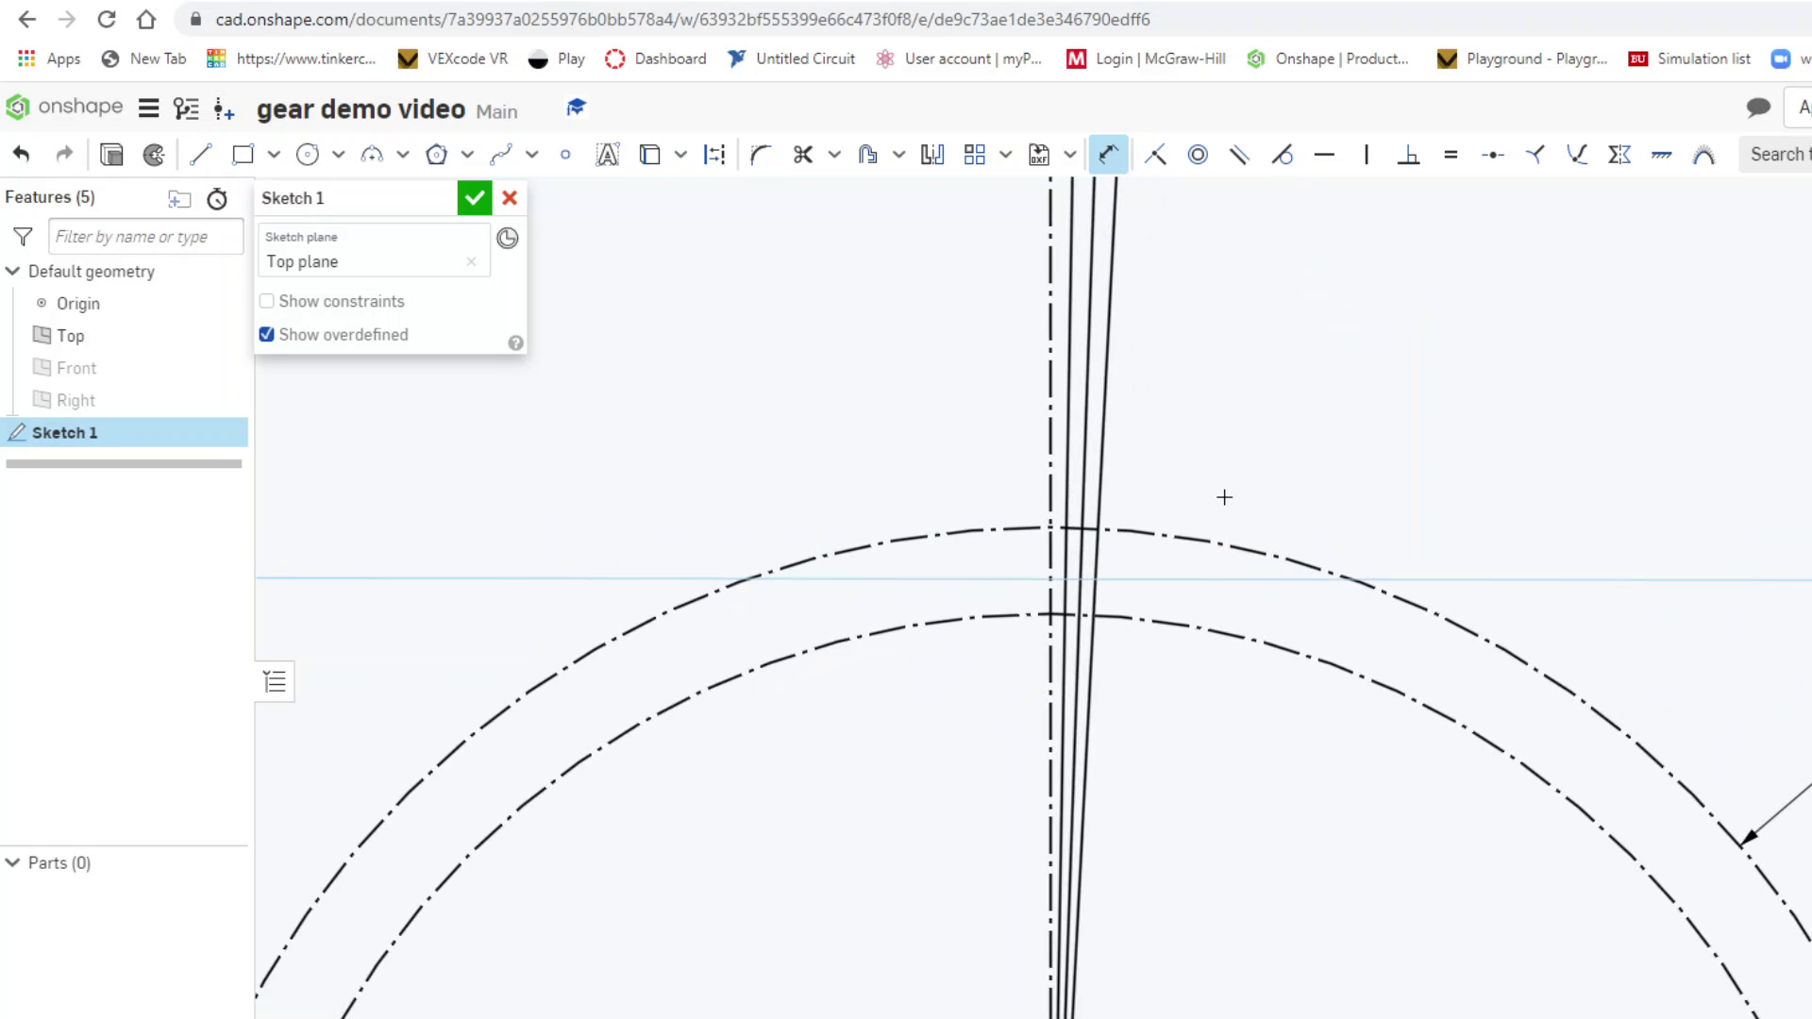
{"action": "scroll", "coordinate": [1102, 527], "scroll_direction": "up", "scroll_amount": 4}
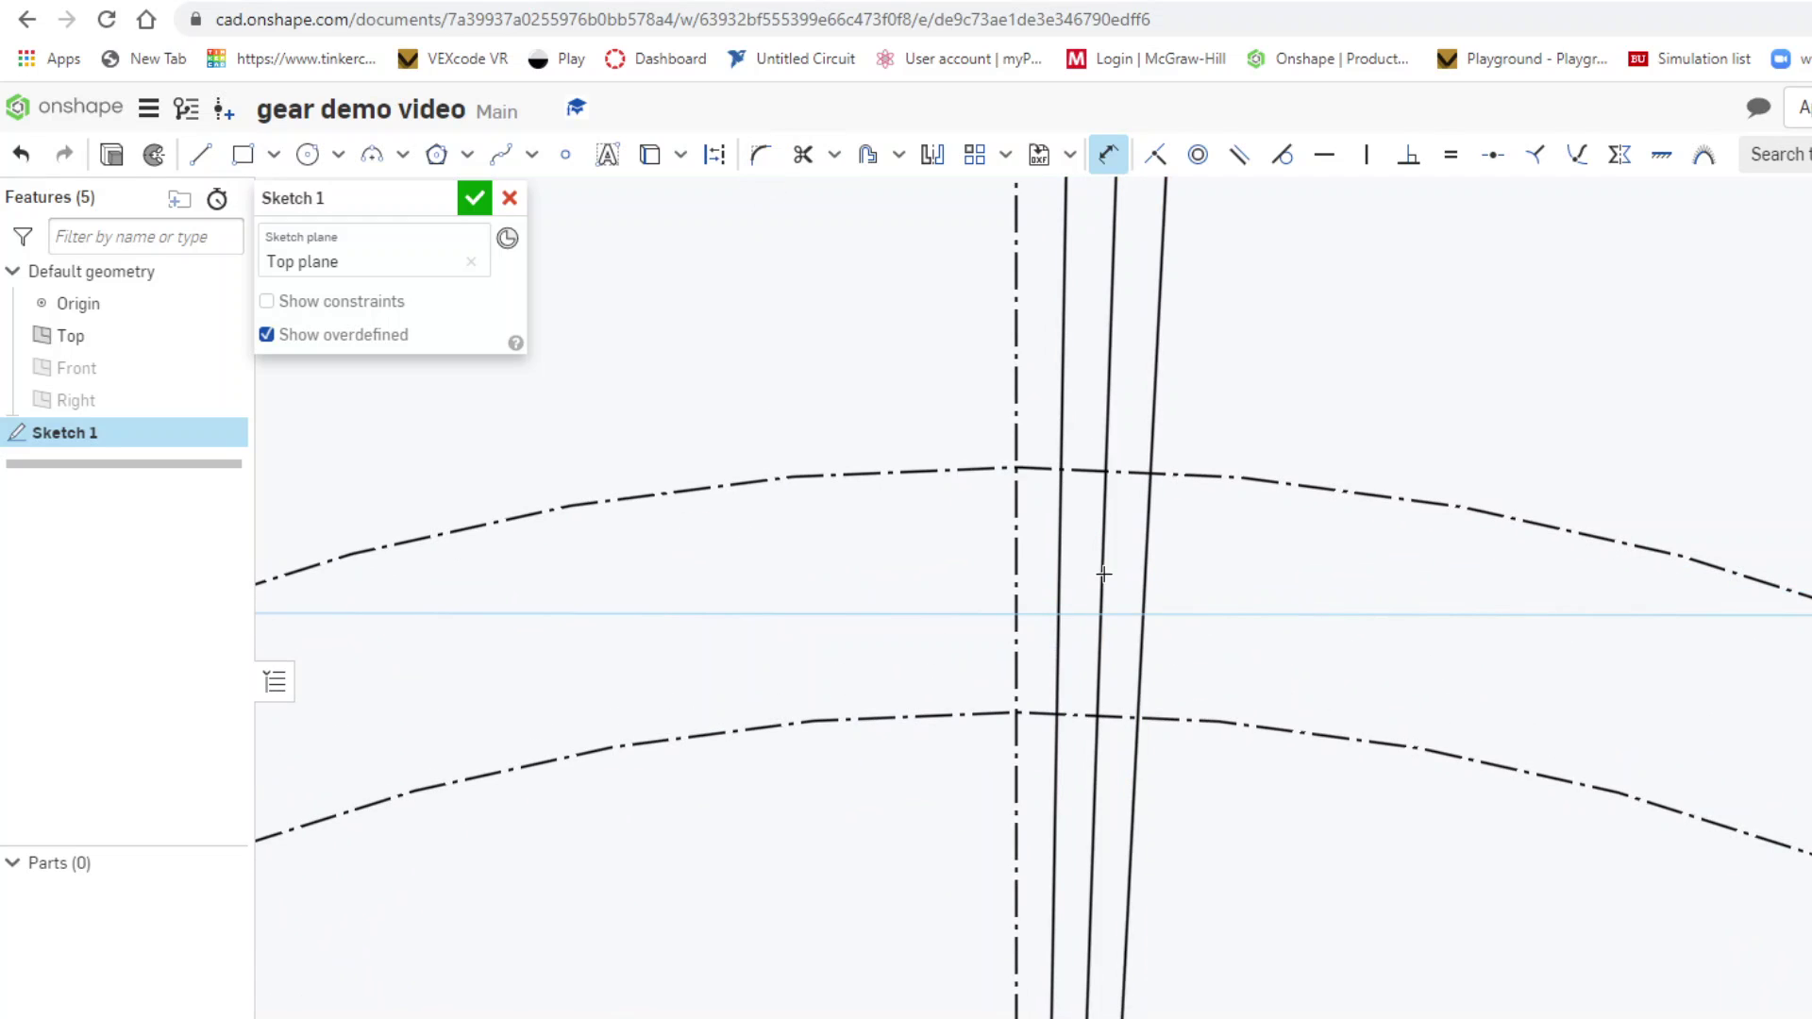
{"action": "left_click_drag", "start_coordinate": [1055, 596], "coordinate": [762, 597]}
{"action": "left_click", "coordinate": [714, 154]}
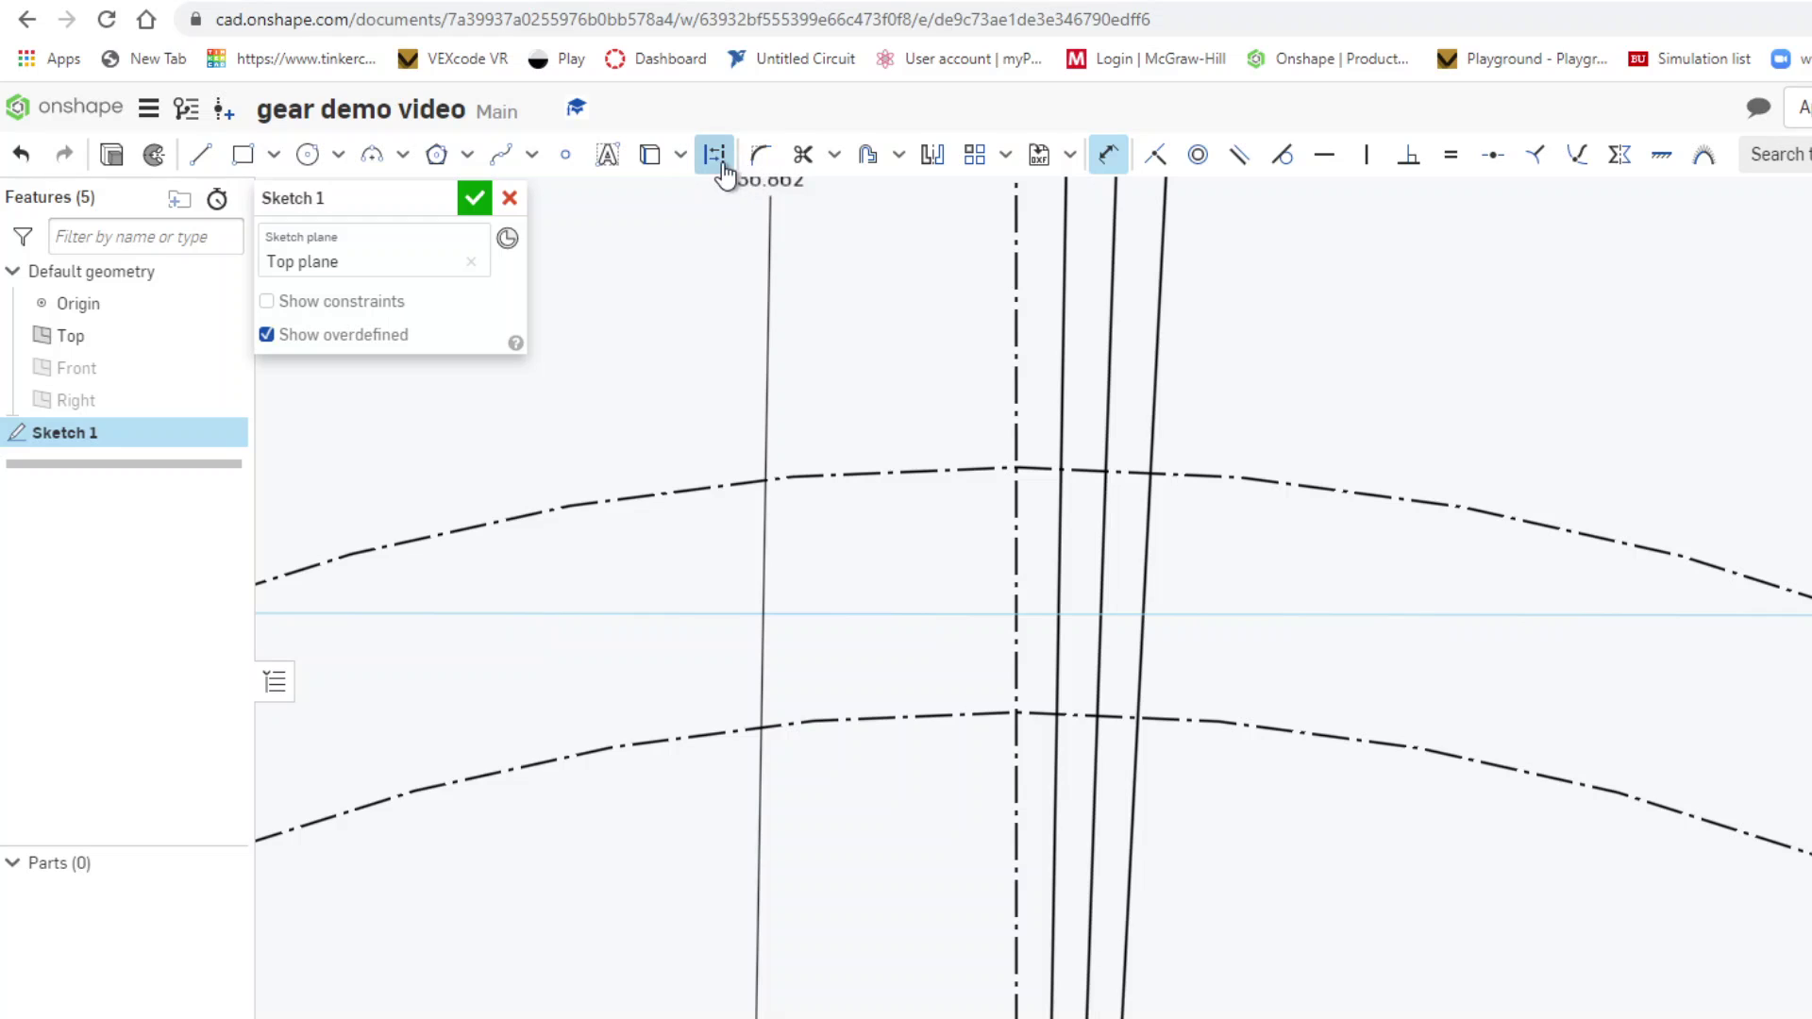
{"action": "left_click", "coordinate": [717, 157]}
{"action": "left_click_drag", "start_coordinate": [770, 193], "coordinate": [1489, 311]}
{"action": "scroll", "coordinate": [1715, 364], "scroll_direction": "down", "scroll_amount": 5}
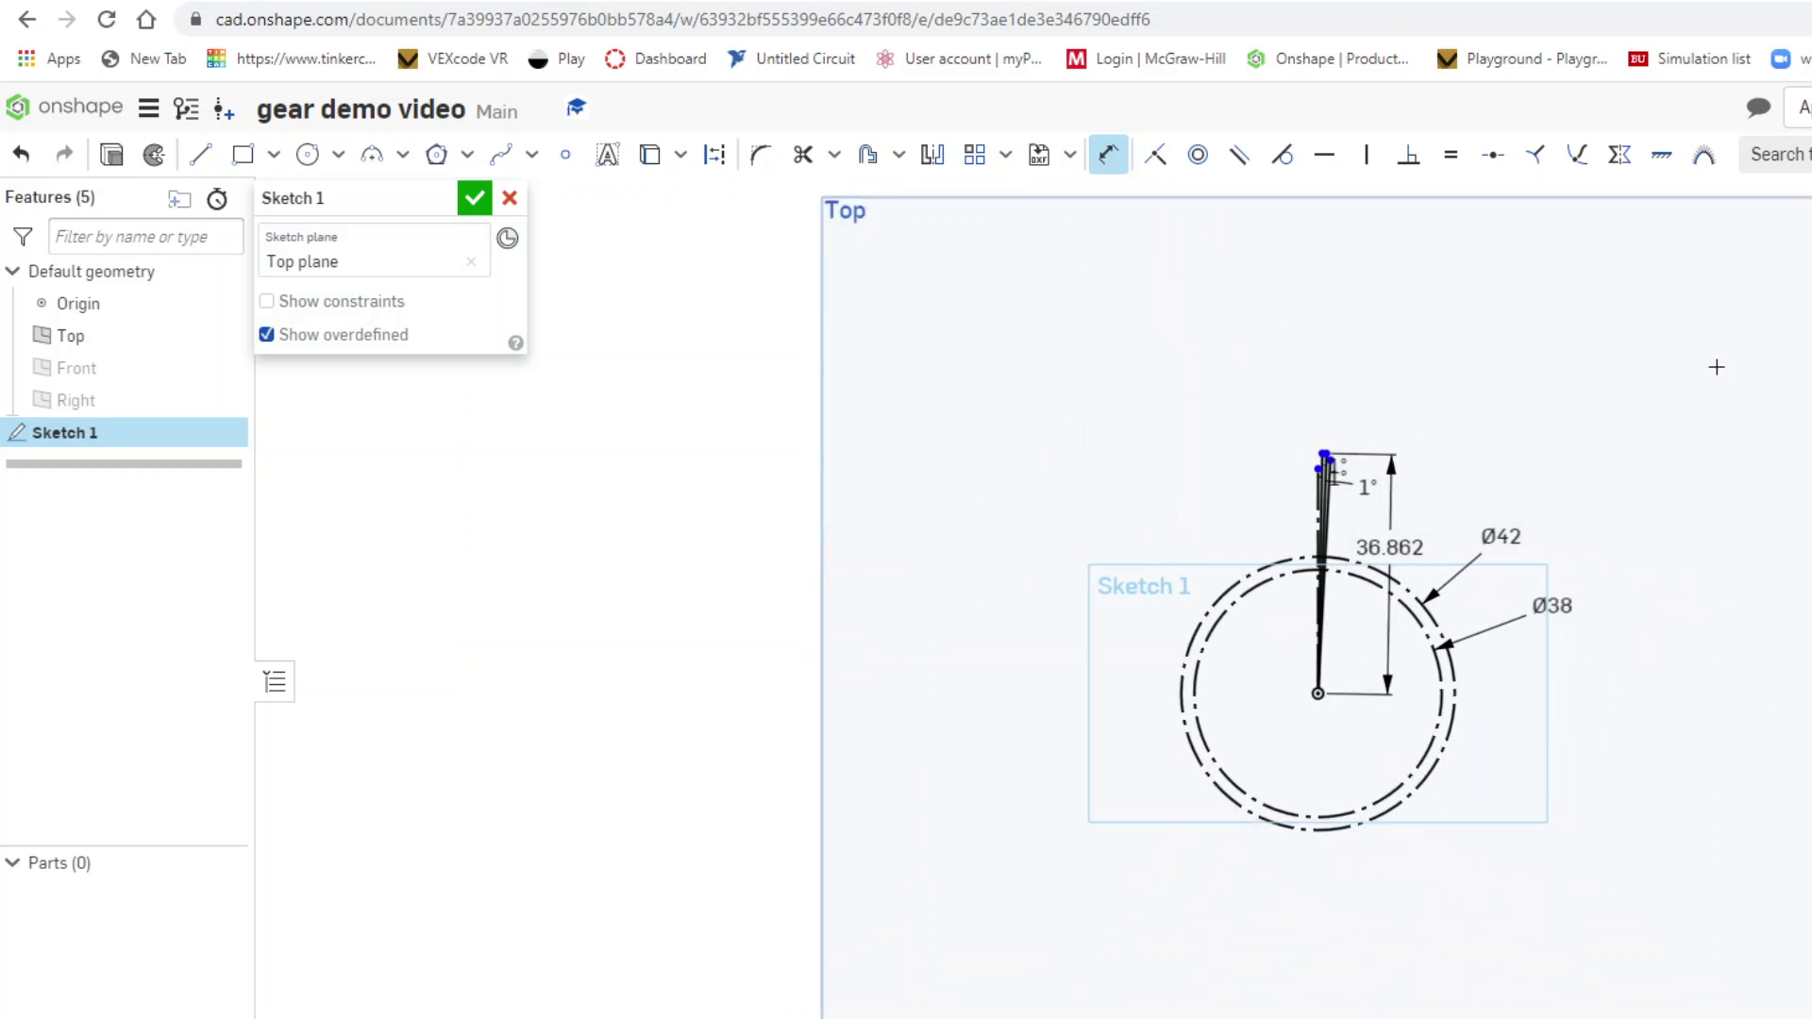
{"action": "scroll", "coordinate": [1388, 530], "scroll_direction": "up", "scroll_amount": 3}
{"action": "left_click_drag", "start_coordinate": [1388, 531], "coordinate": [1427, 505]}
{"action": "double_click", "coordinate": [1427, 505]}
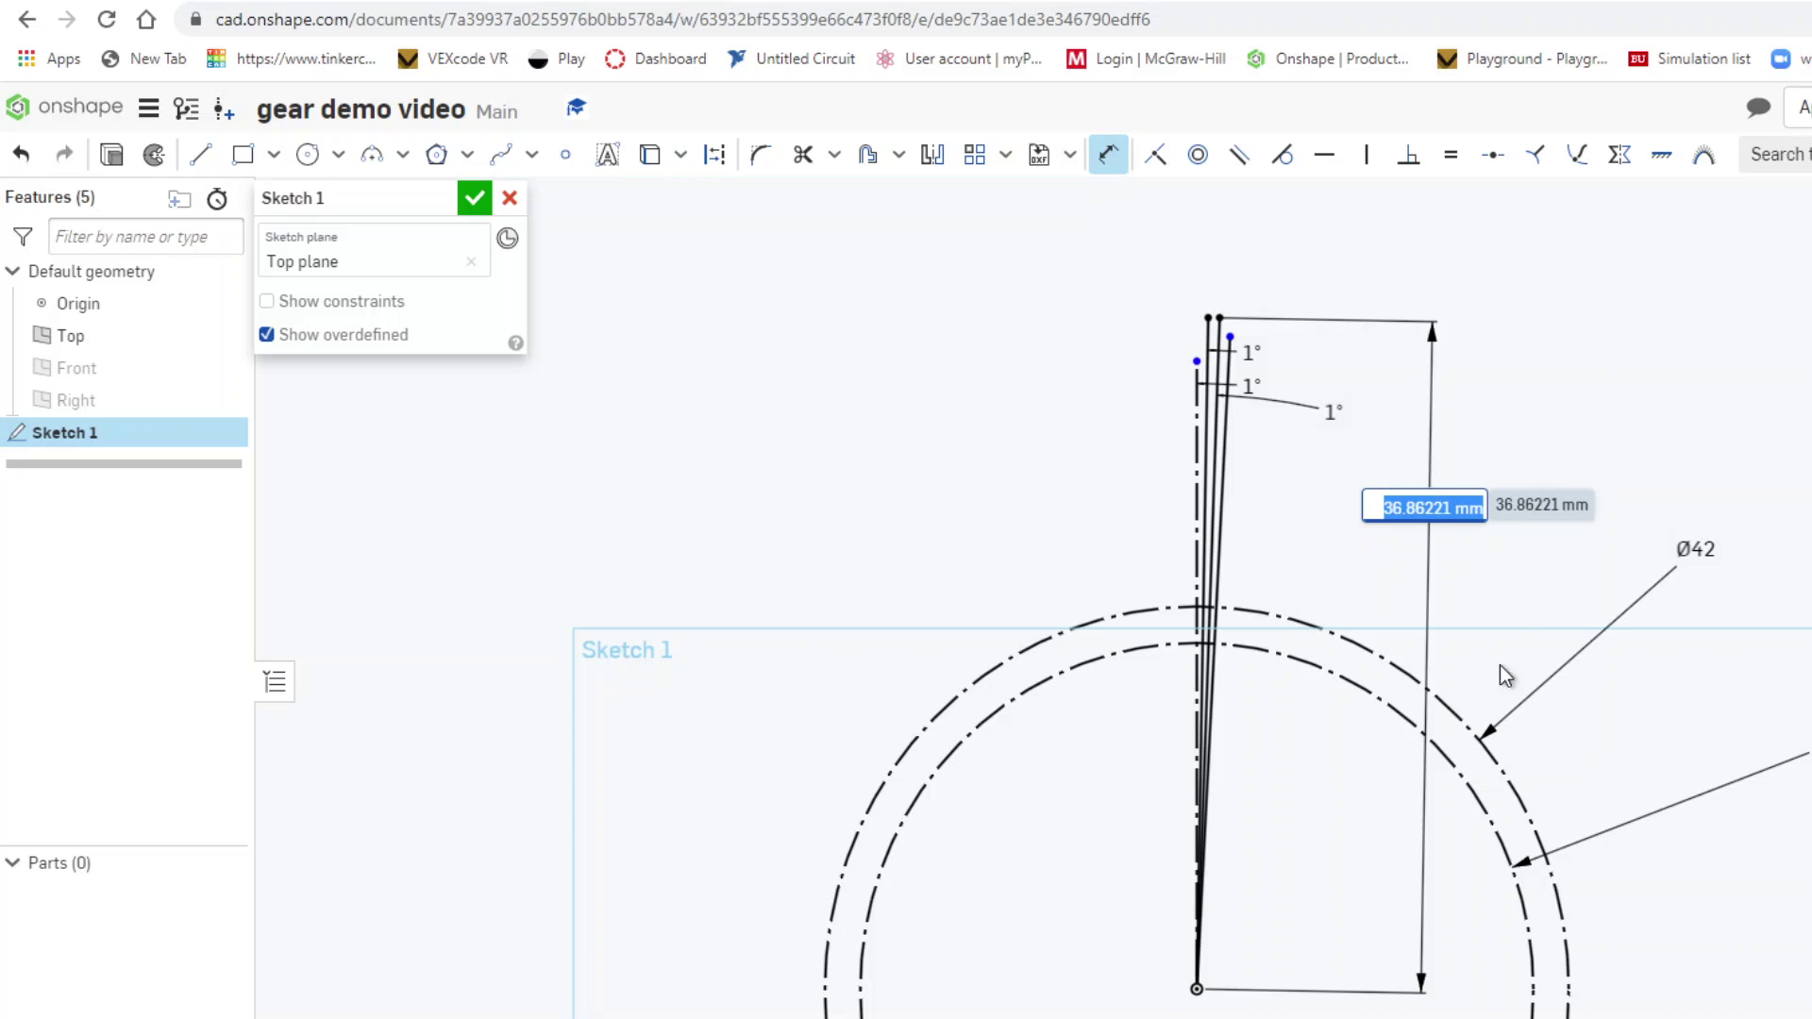
{"action": "left_click", "coordinate": [1537, 364]}
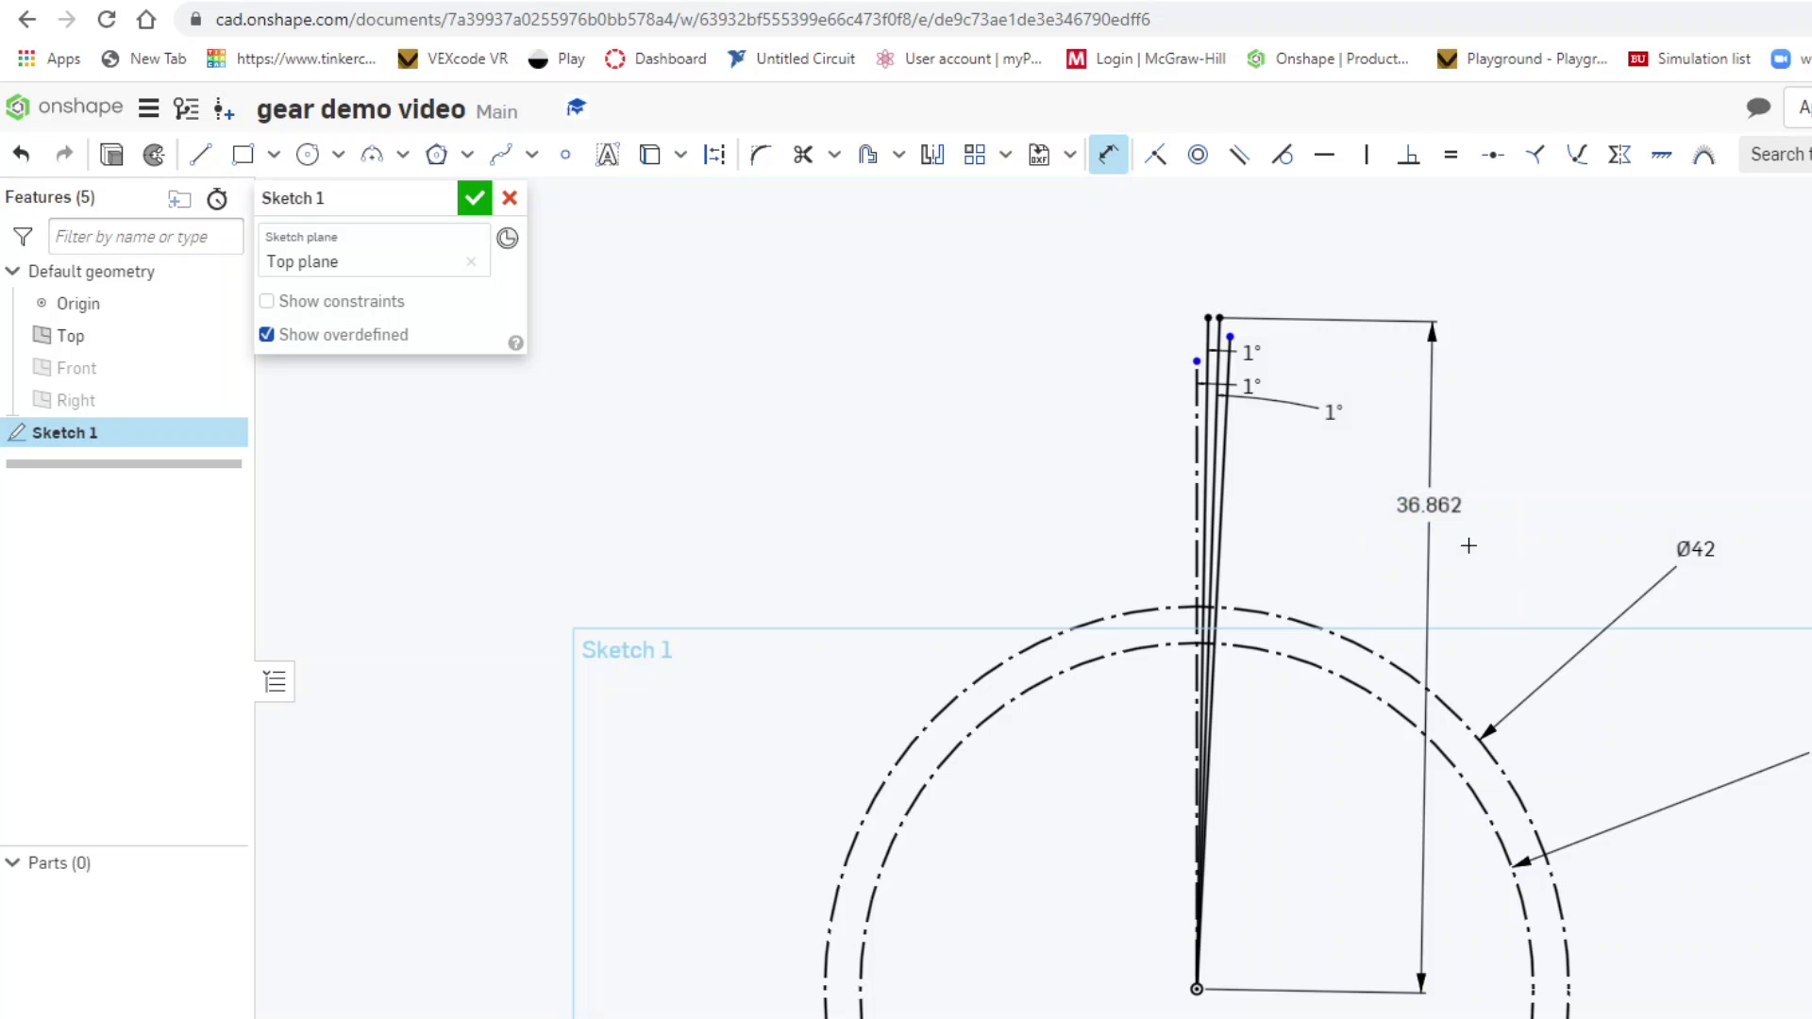
{"action": "right_click_drag", "start_coordinate": [1436, 518], "coordinate": [1640, 332]}
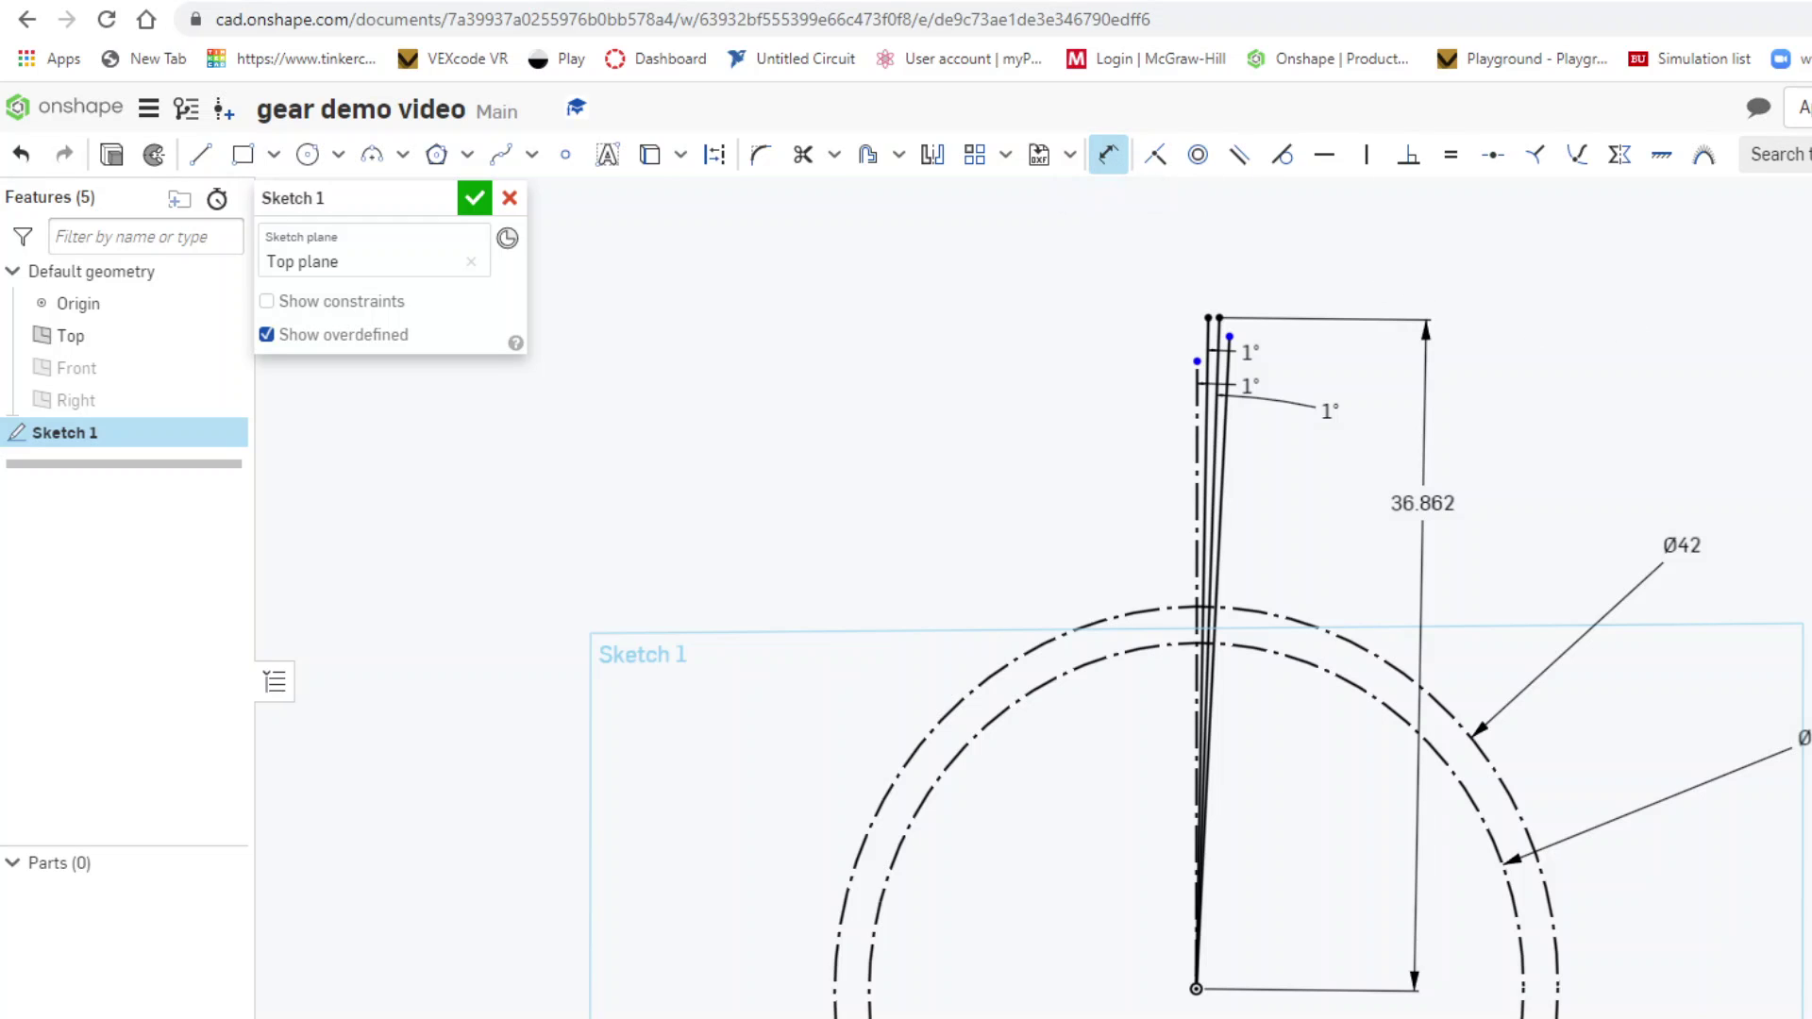
- Delete the length dimension of the slanted line nearest the vertical construction line
{"action": "key", "text": "n"}
{"action": "scroll", "coordinate": [1436, 506], "scroll_direction": "up", "scroll_amount": 3}
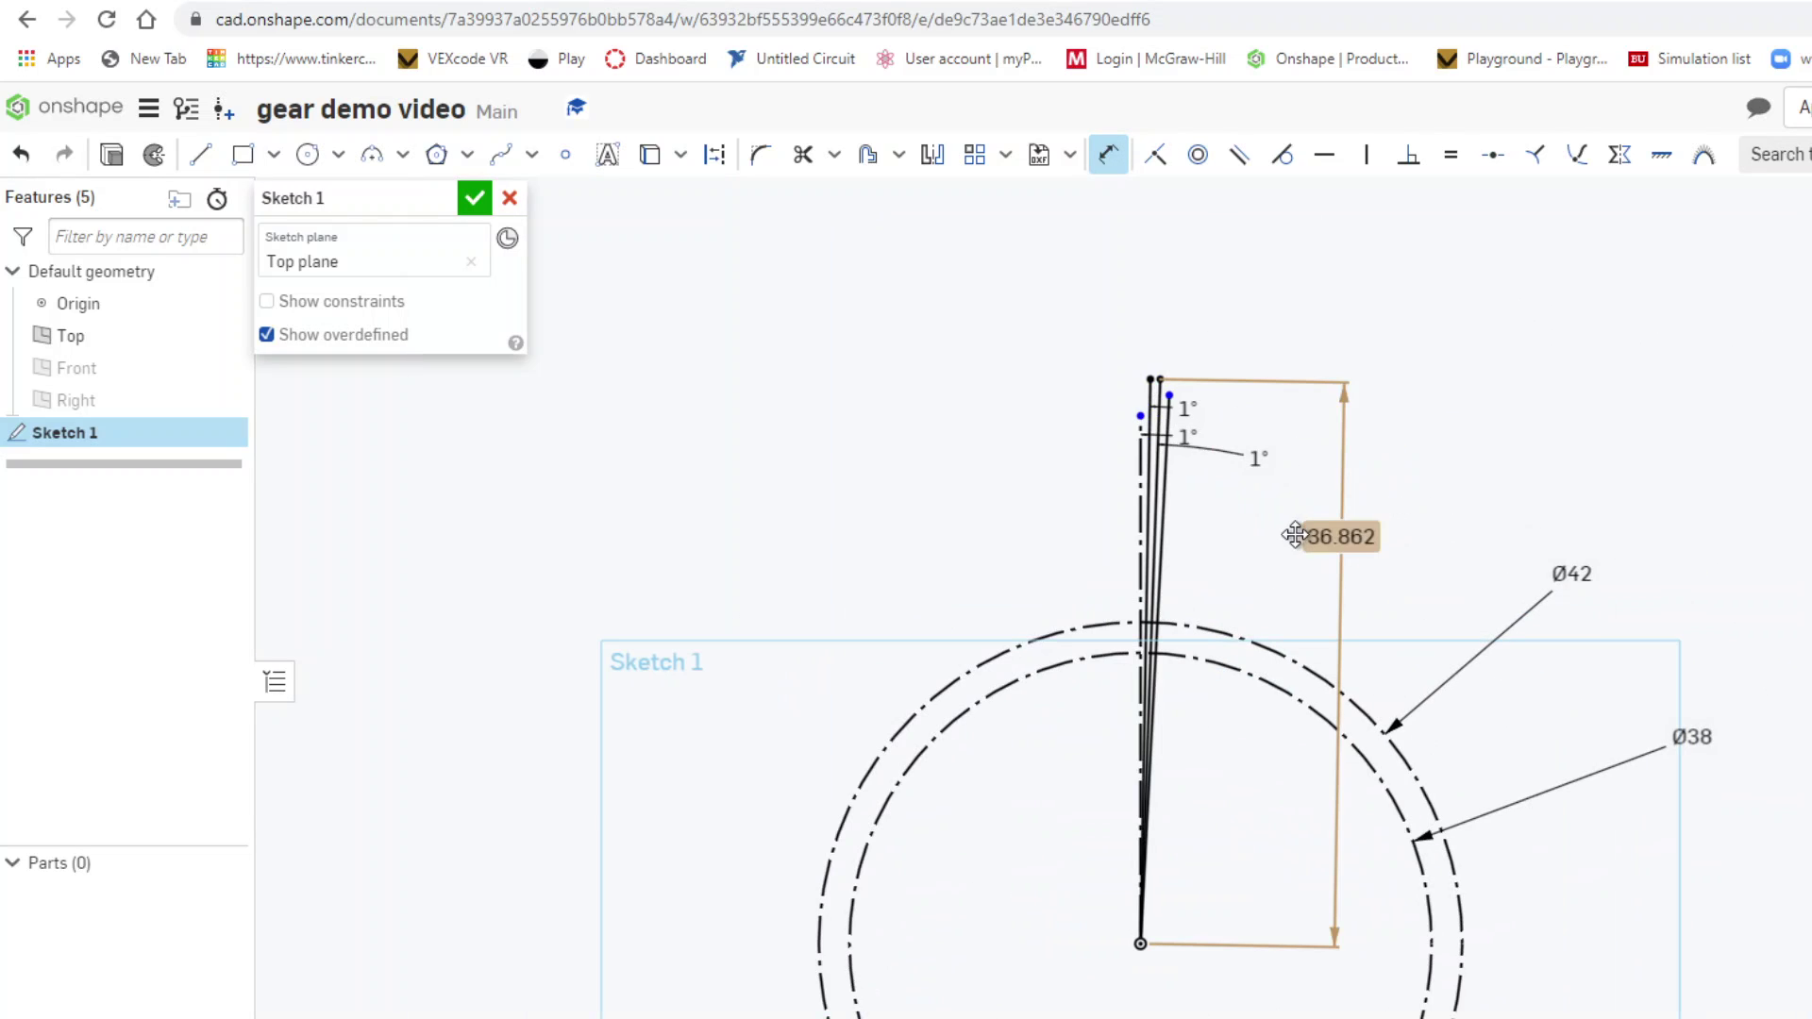
{"action": "left_click", "coordinate": [1324, 542]}
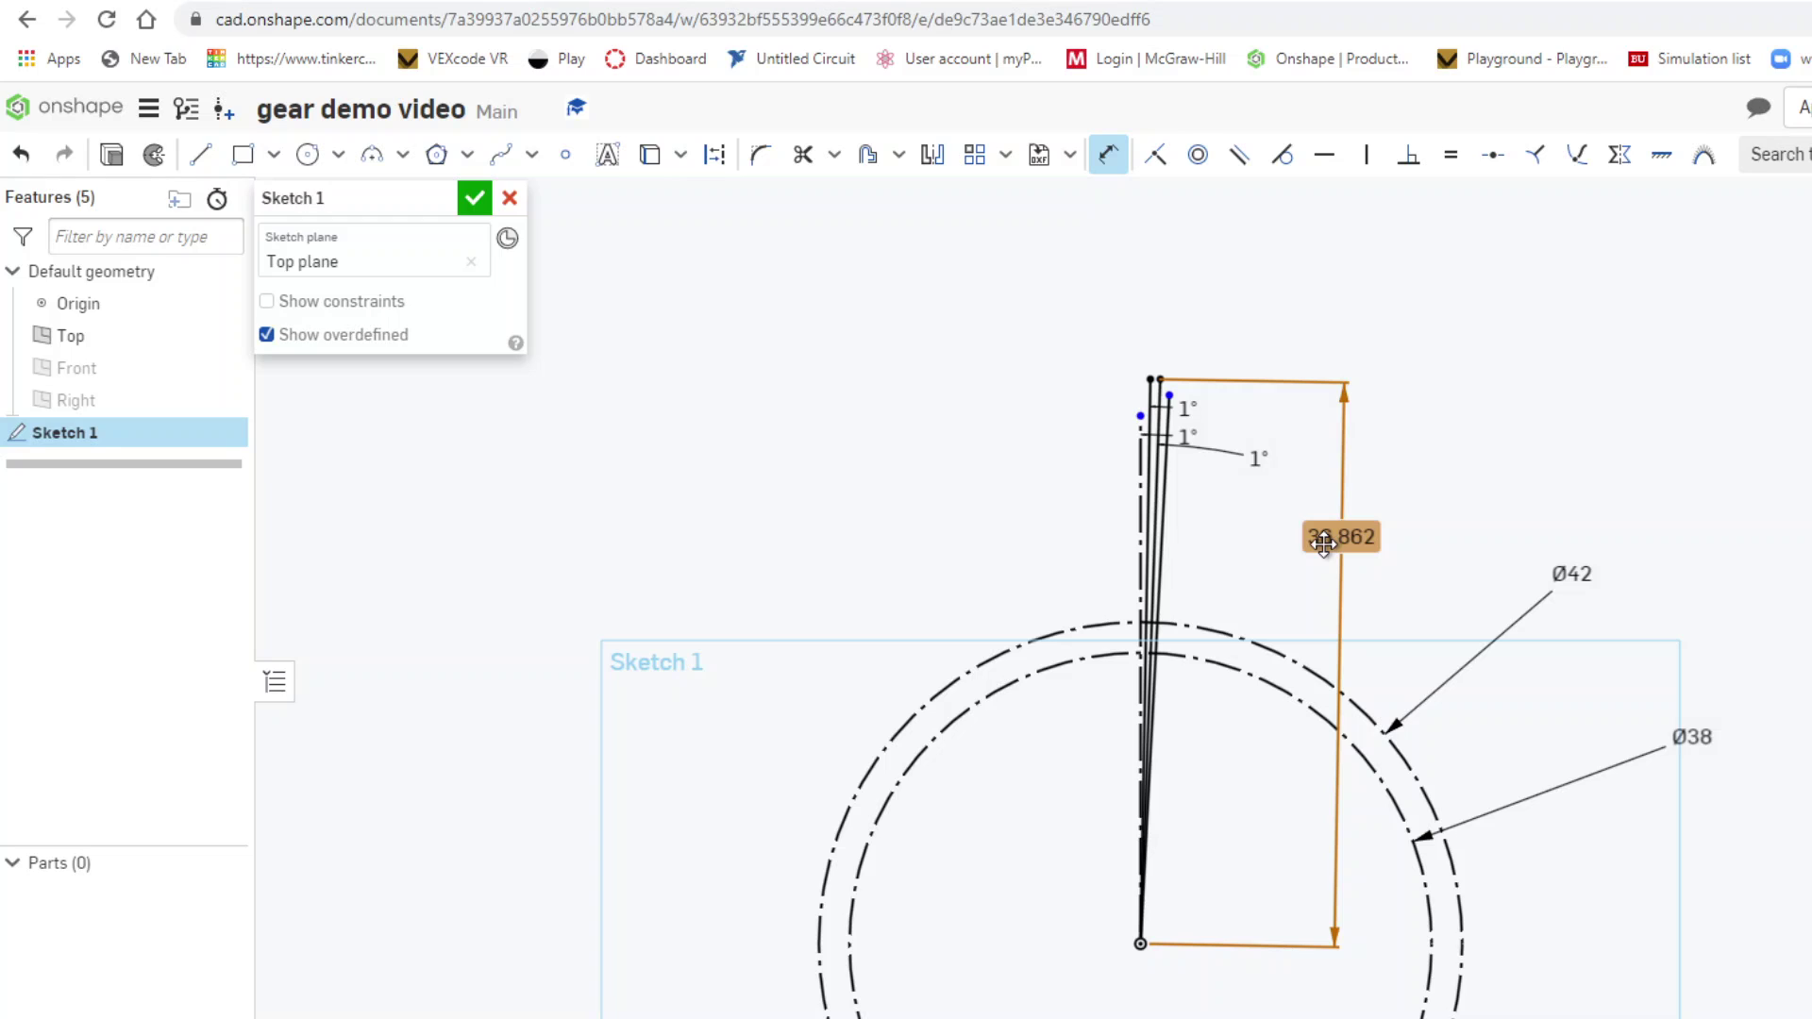
{"action": "key", "text": "Delete"}
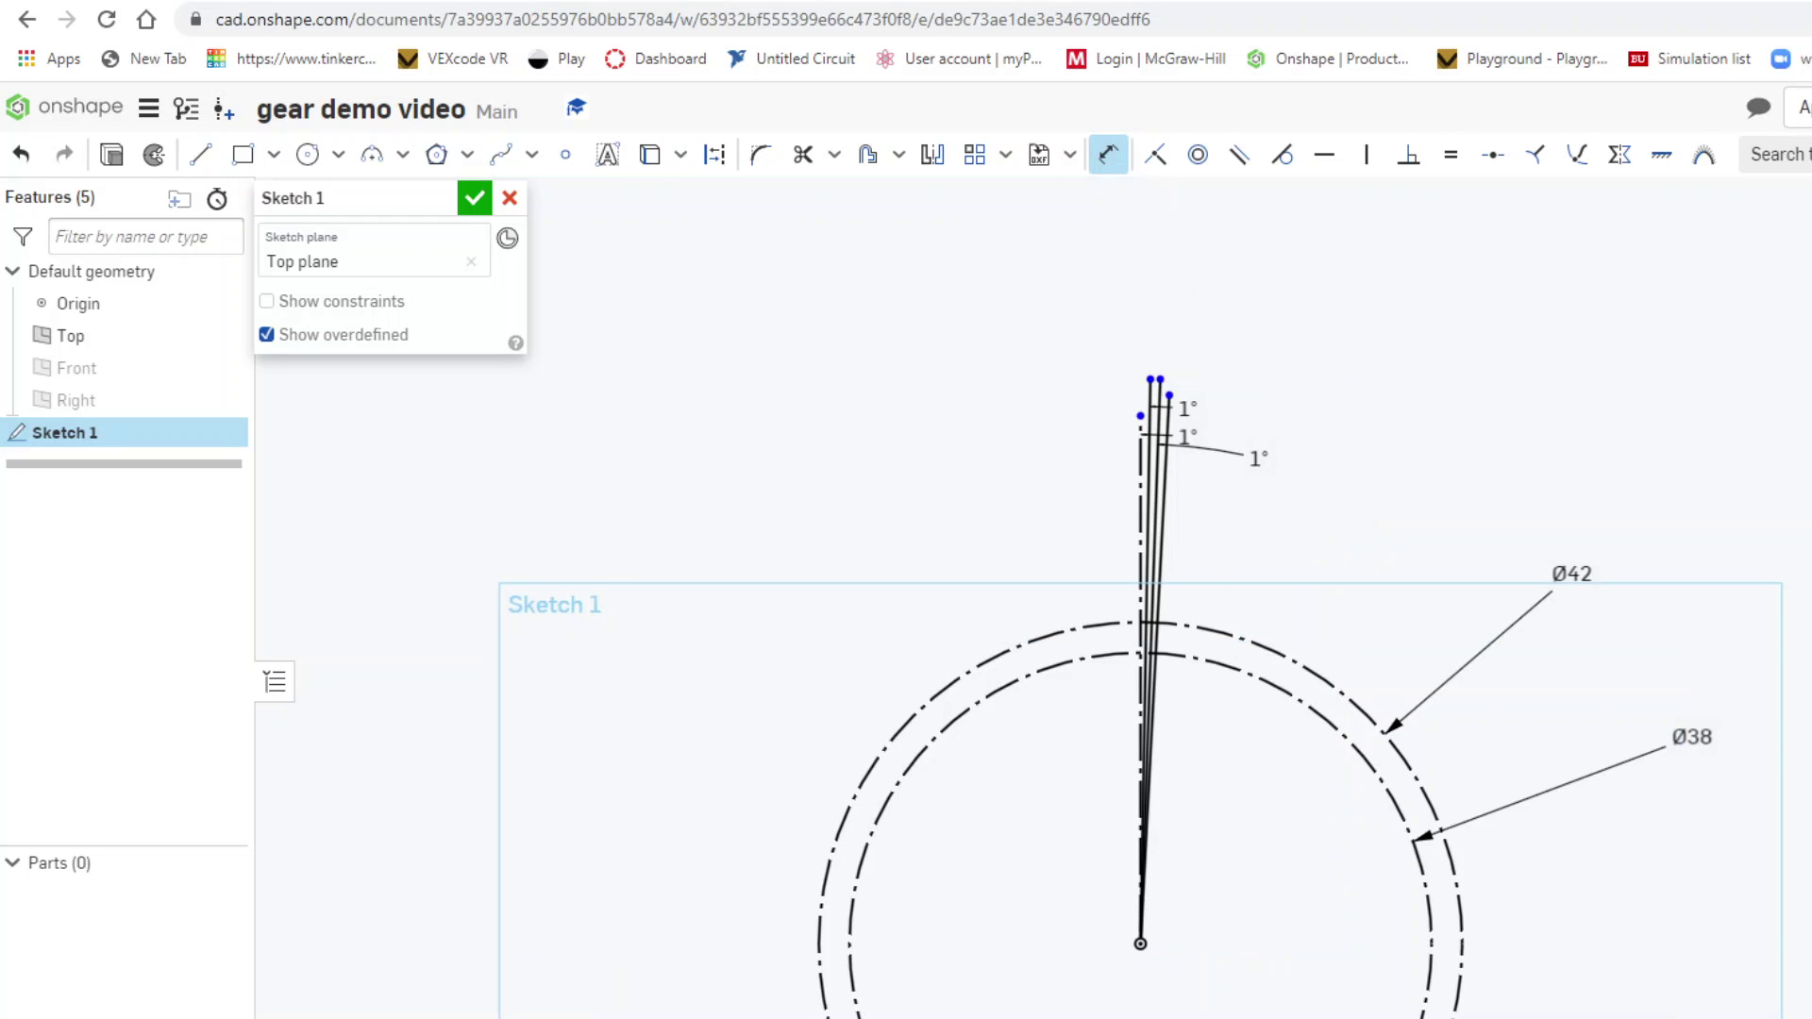
{"action": "scroll", "coordinate": [1216, 498], "scroll_direction": "up", "scroll_amount": 5}
{"action": "scroll", "coordinate": [1129, 495], "scroll_direction": "up", "scroll_amount": 3}
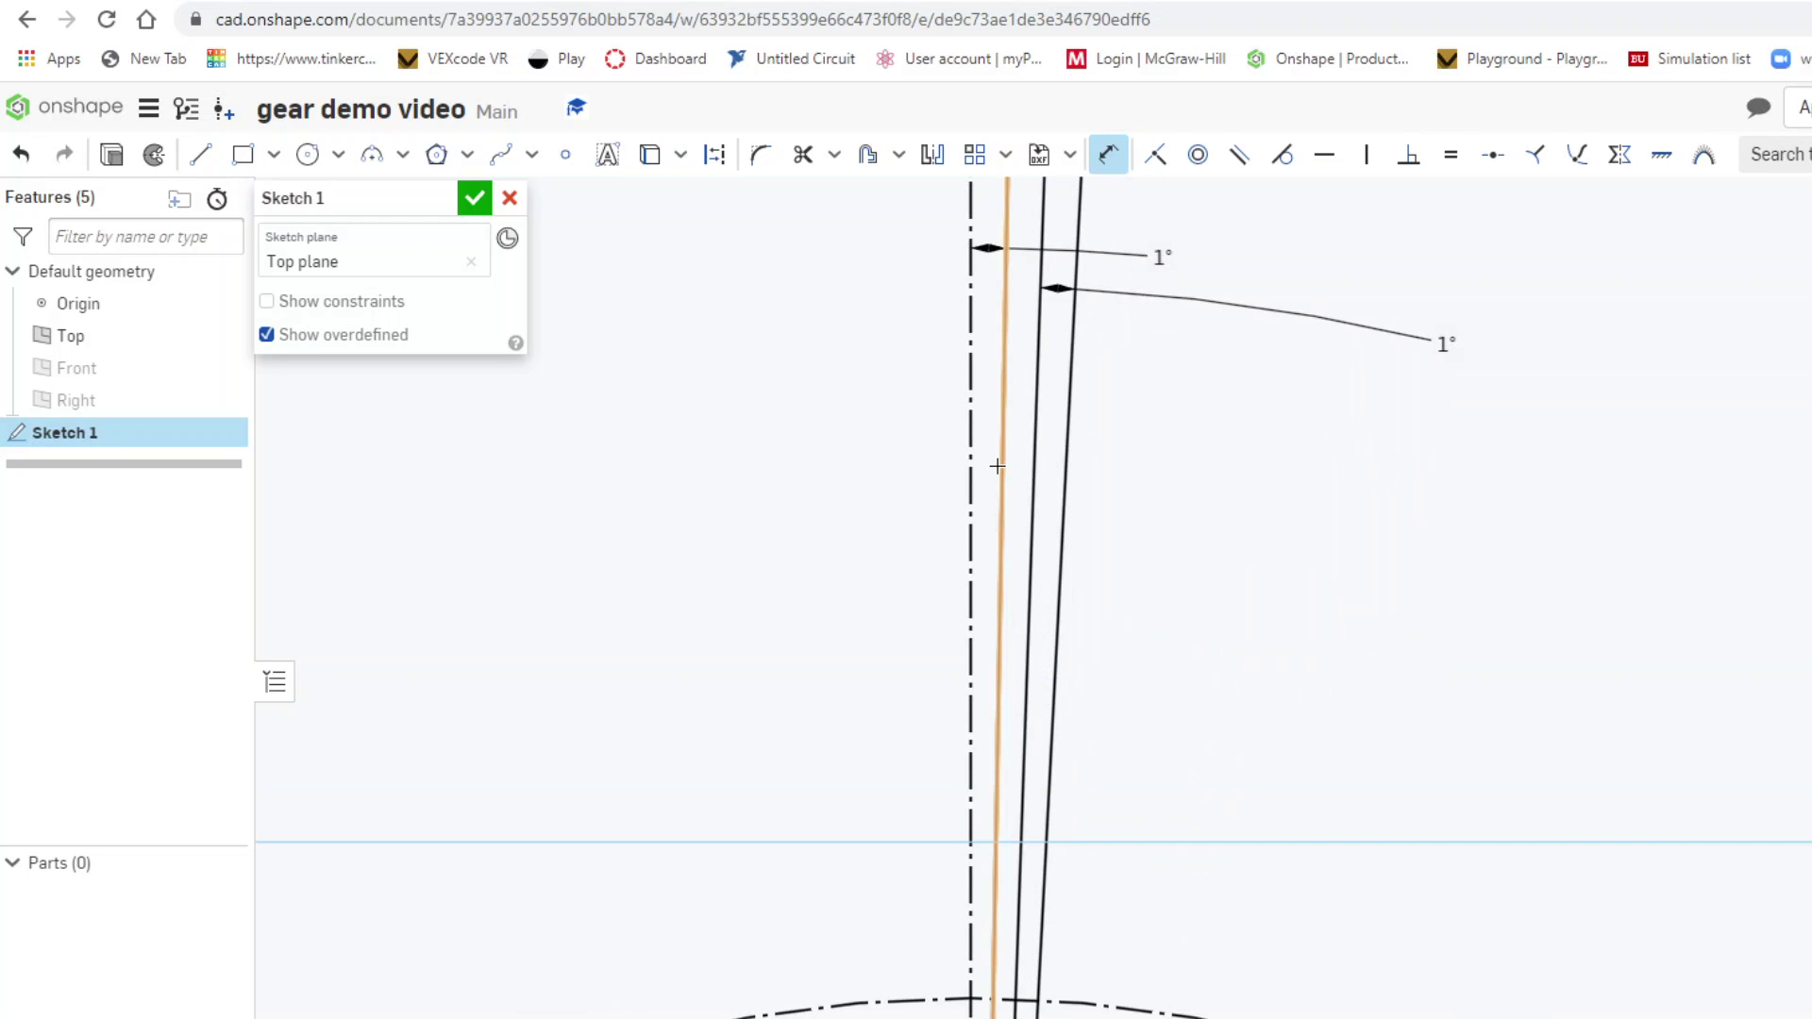
{"action": "left_click", "coordinate": [980, 437]}
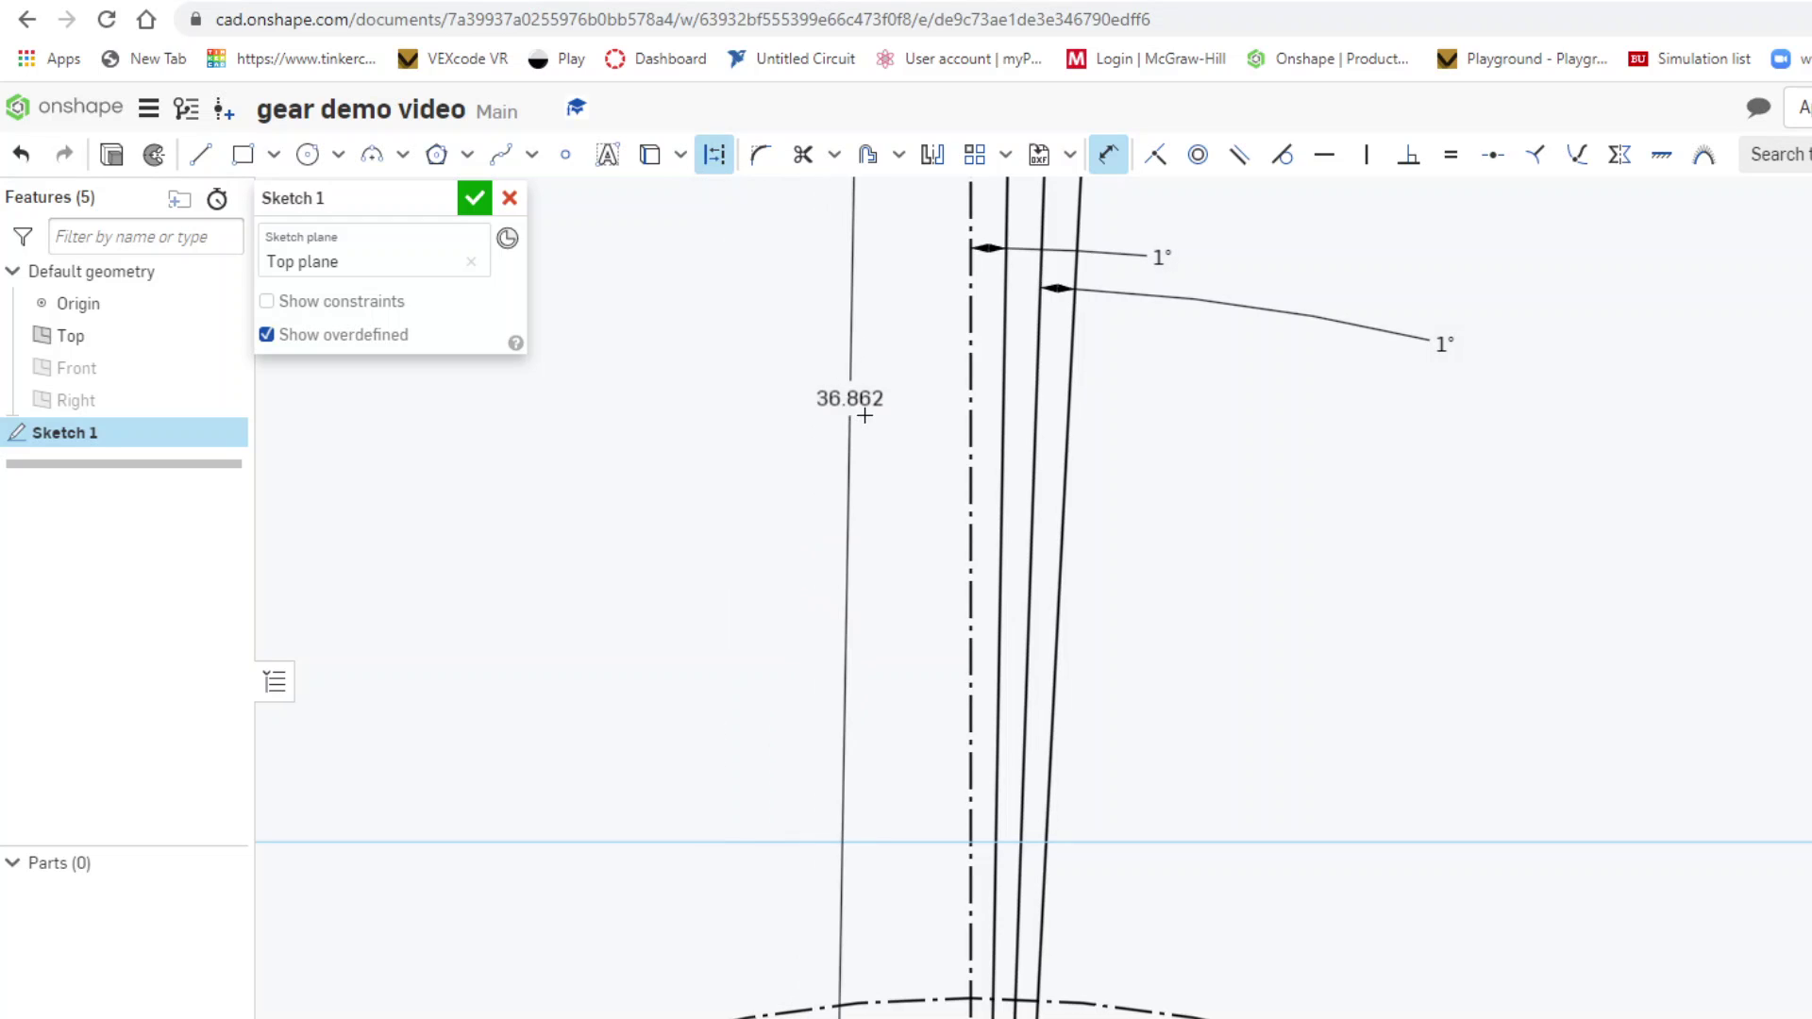
{"action": "left_click", "coordinate": [865, 417]}
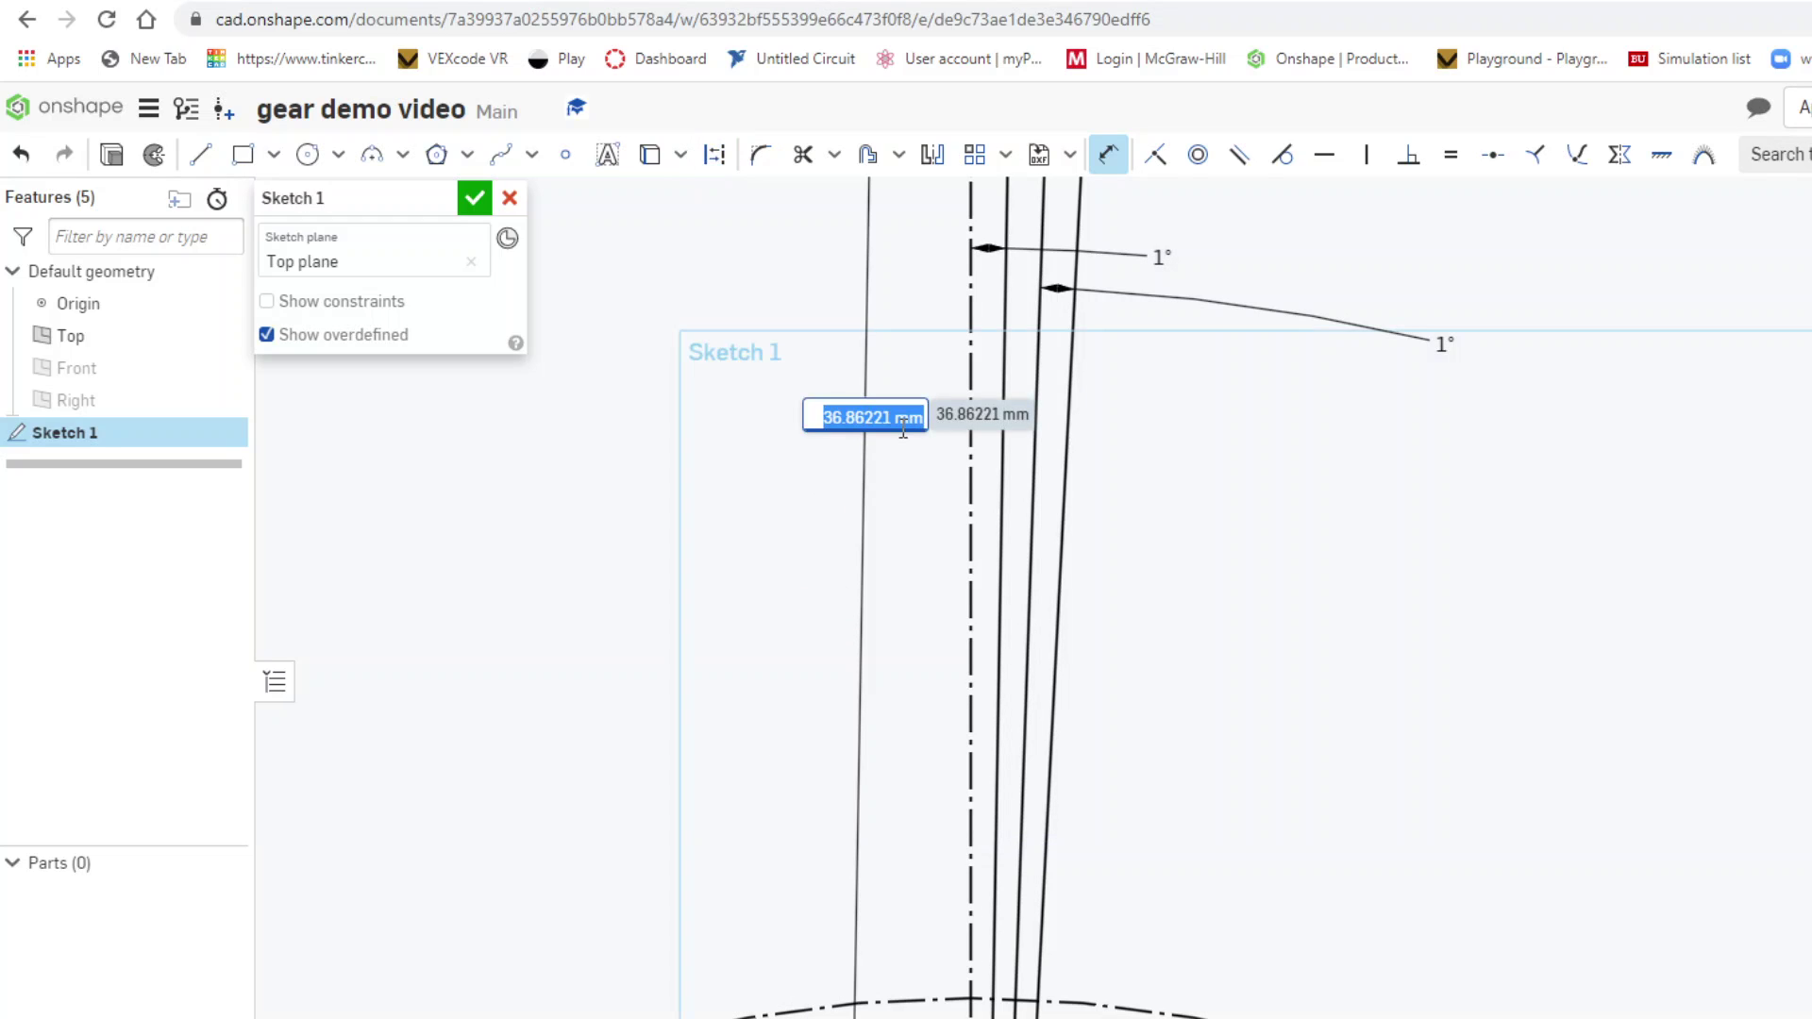
{"action": "key", "text": "Return"}
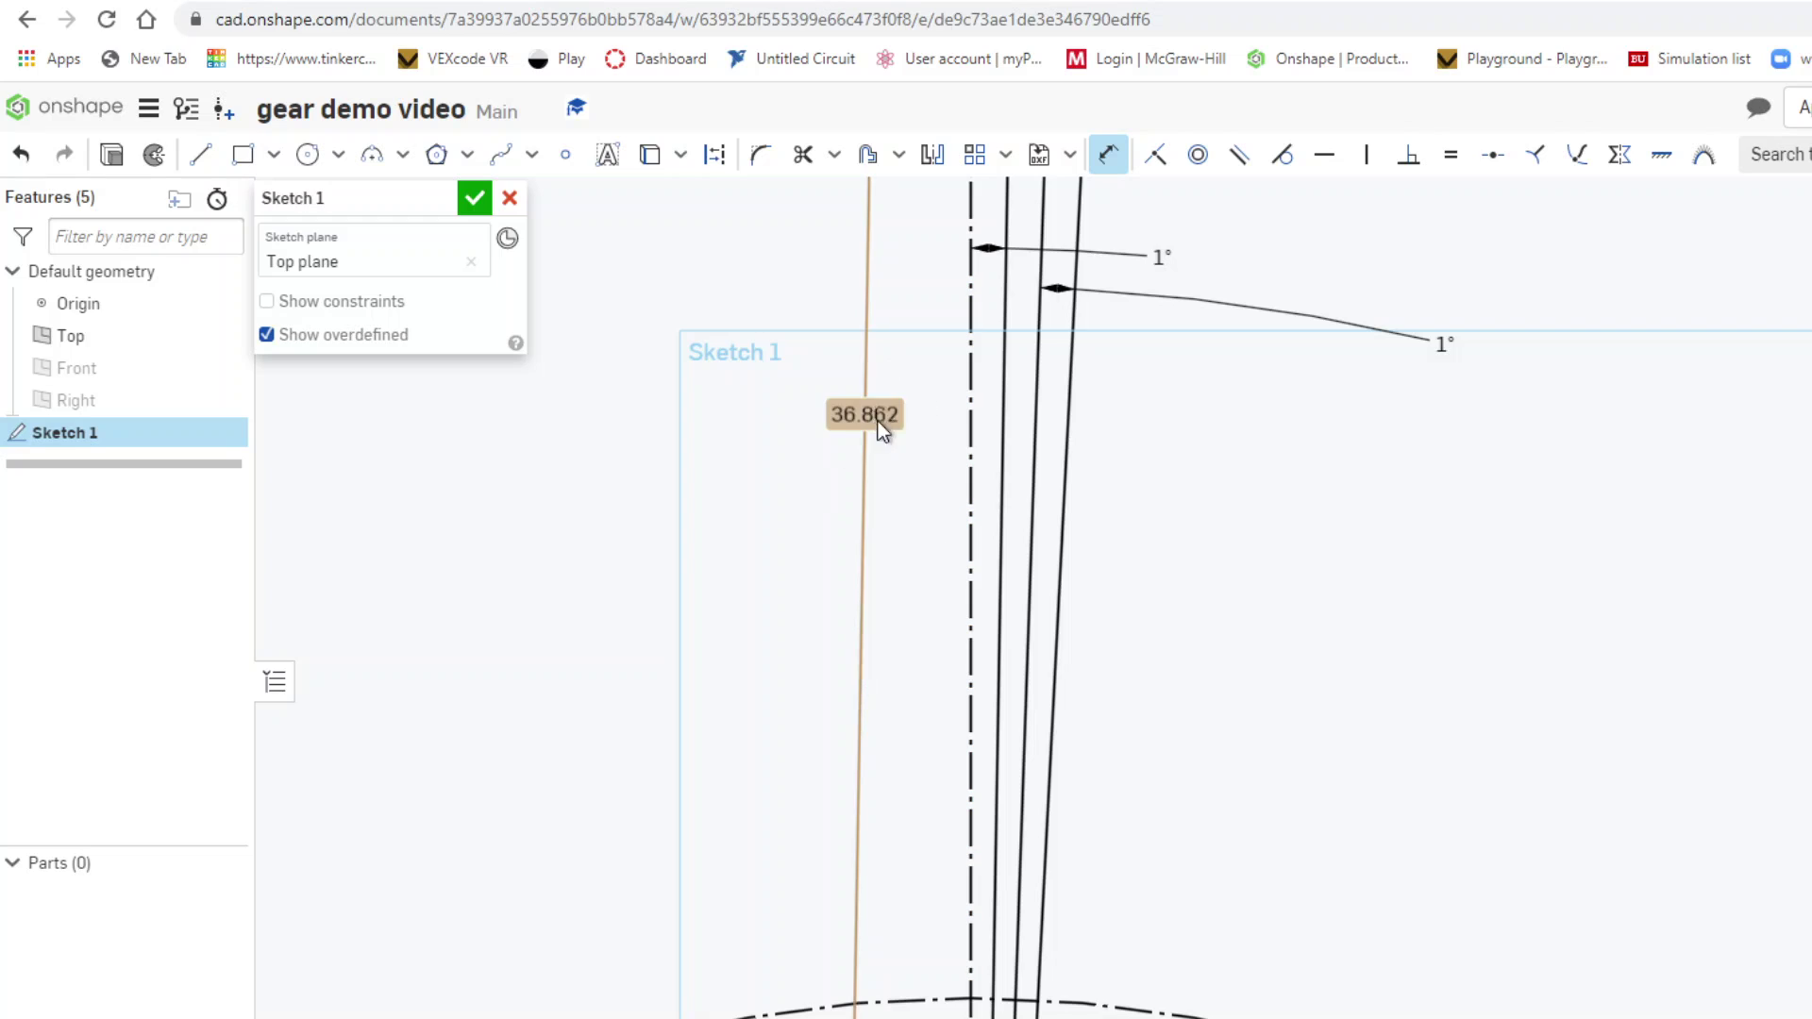
{"action": "key", "text": "ctrl+z"}
{"action": "key", "text": "ctrl+z"}
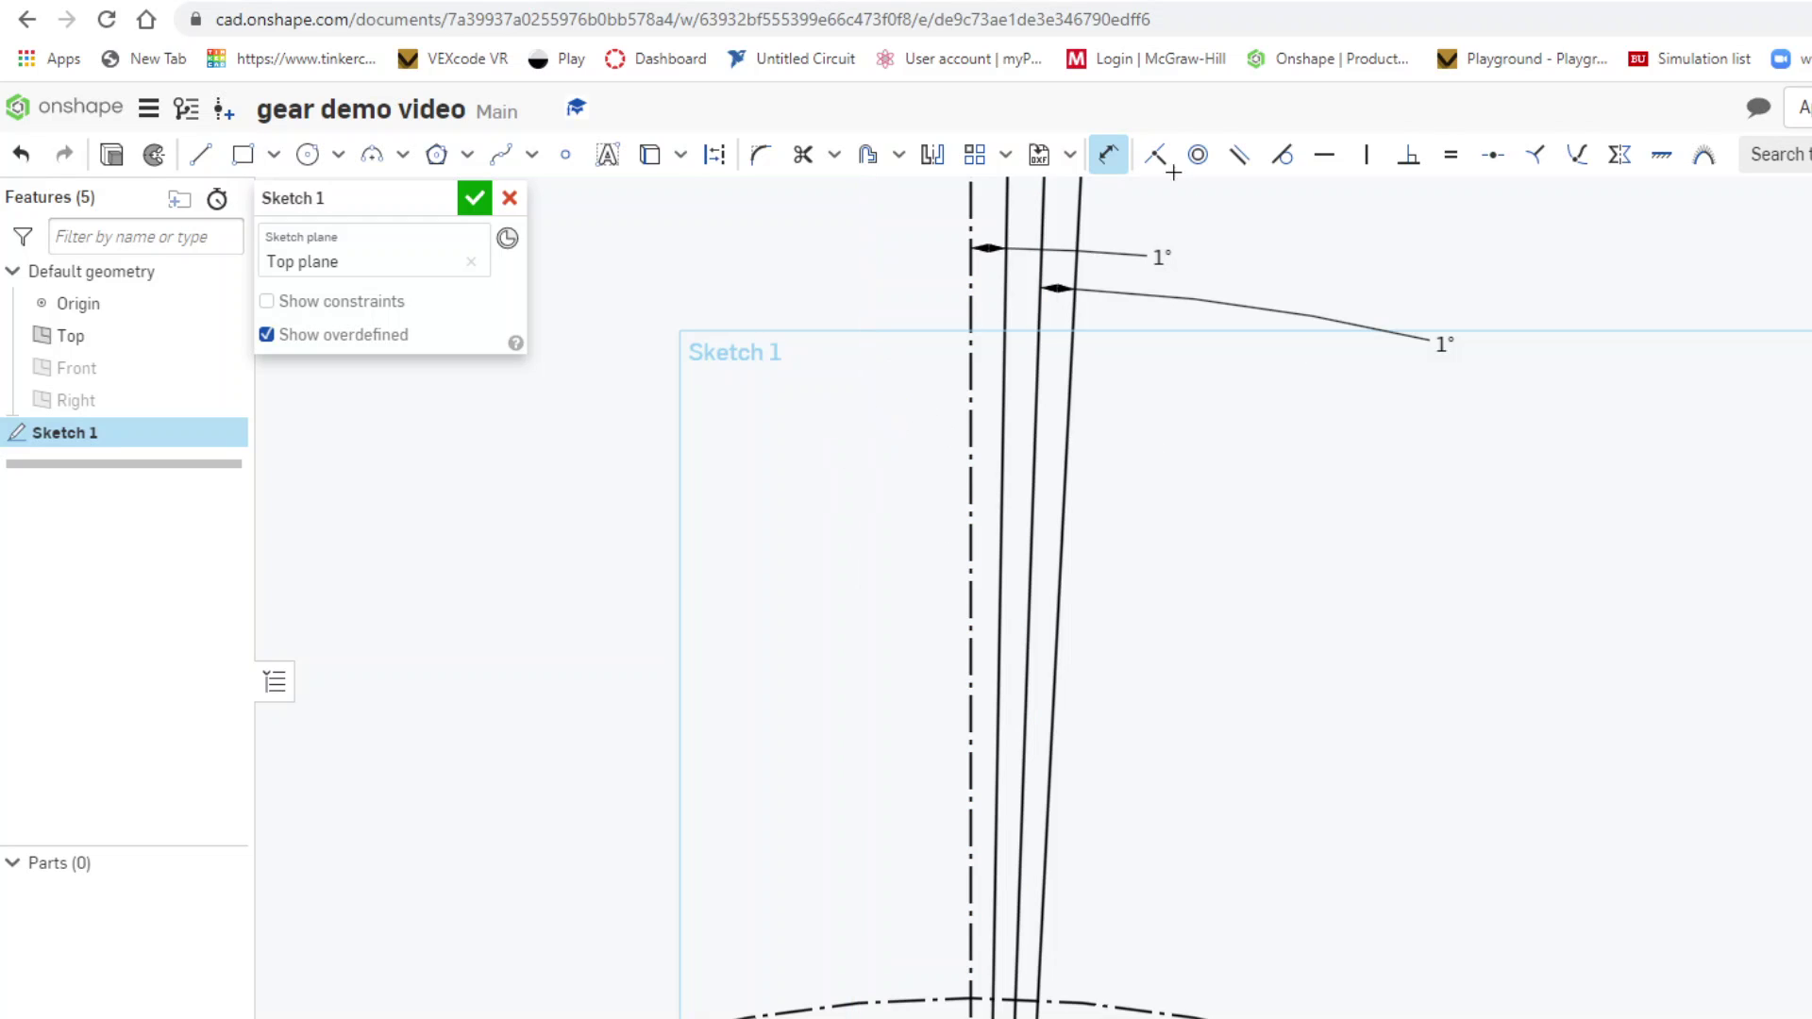
{"action": "left_click", "coordinate": [1113, 168]}
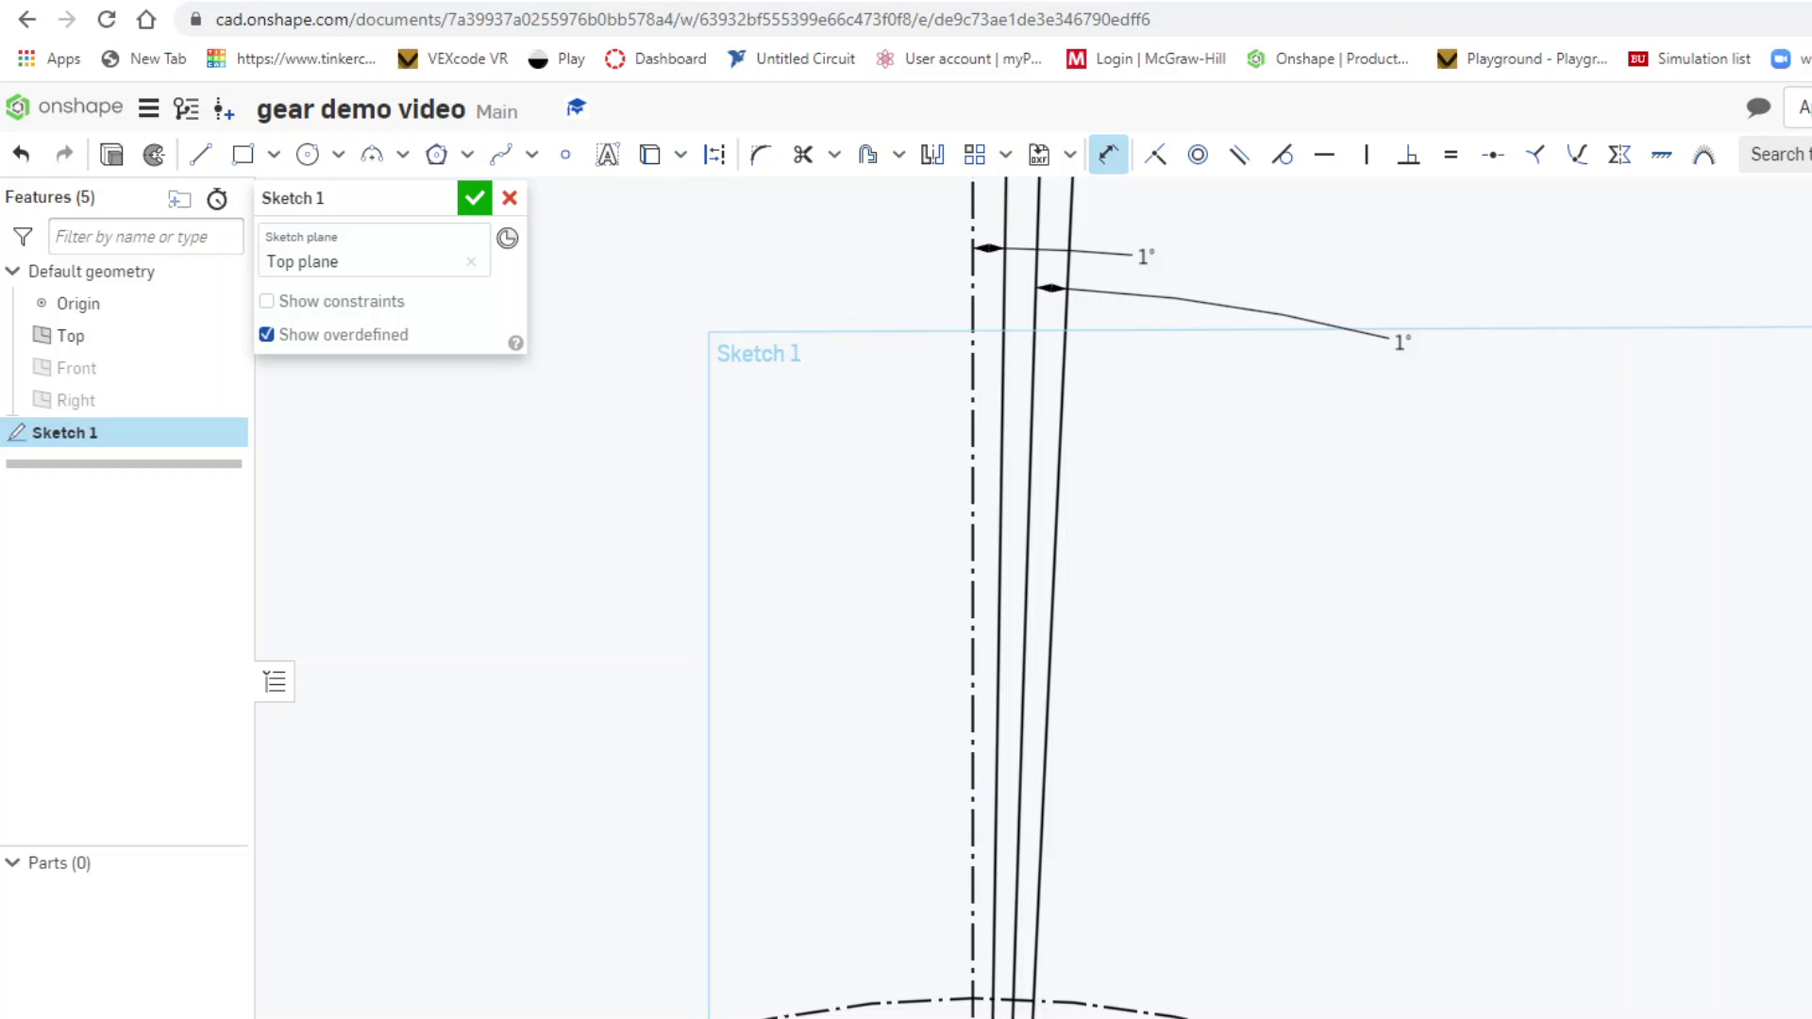
{"action": "scroll", "coordinate": [1359, 519], "scroll_direction": "down", "scroll_amount": 10}
{"action": "right_click", "coordinate": [1014, 488]}
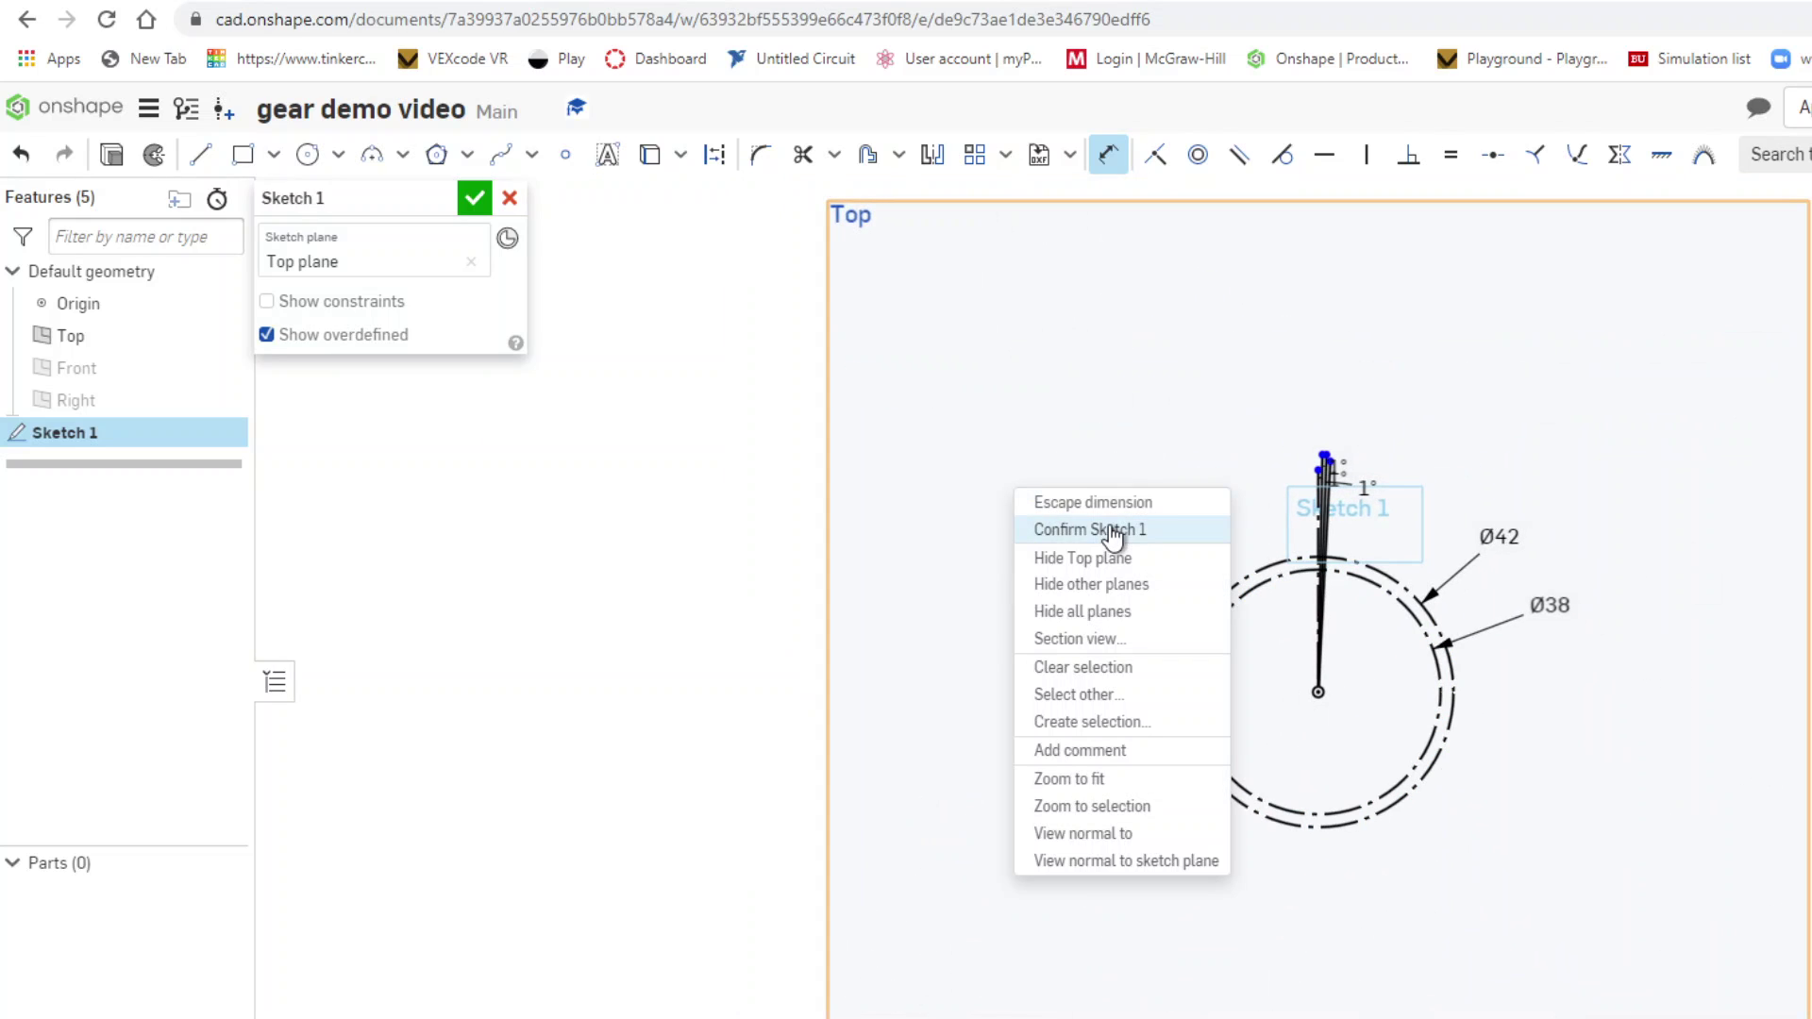
{"action": "left_click", "coordinate": [1092, 502]}
- Convert the three slanted radial lines to construction geometry
{"action": "scroll", "coordinate": [1278, 466], "scroll_direction": "up", "scroll_amount": 5}
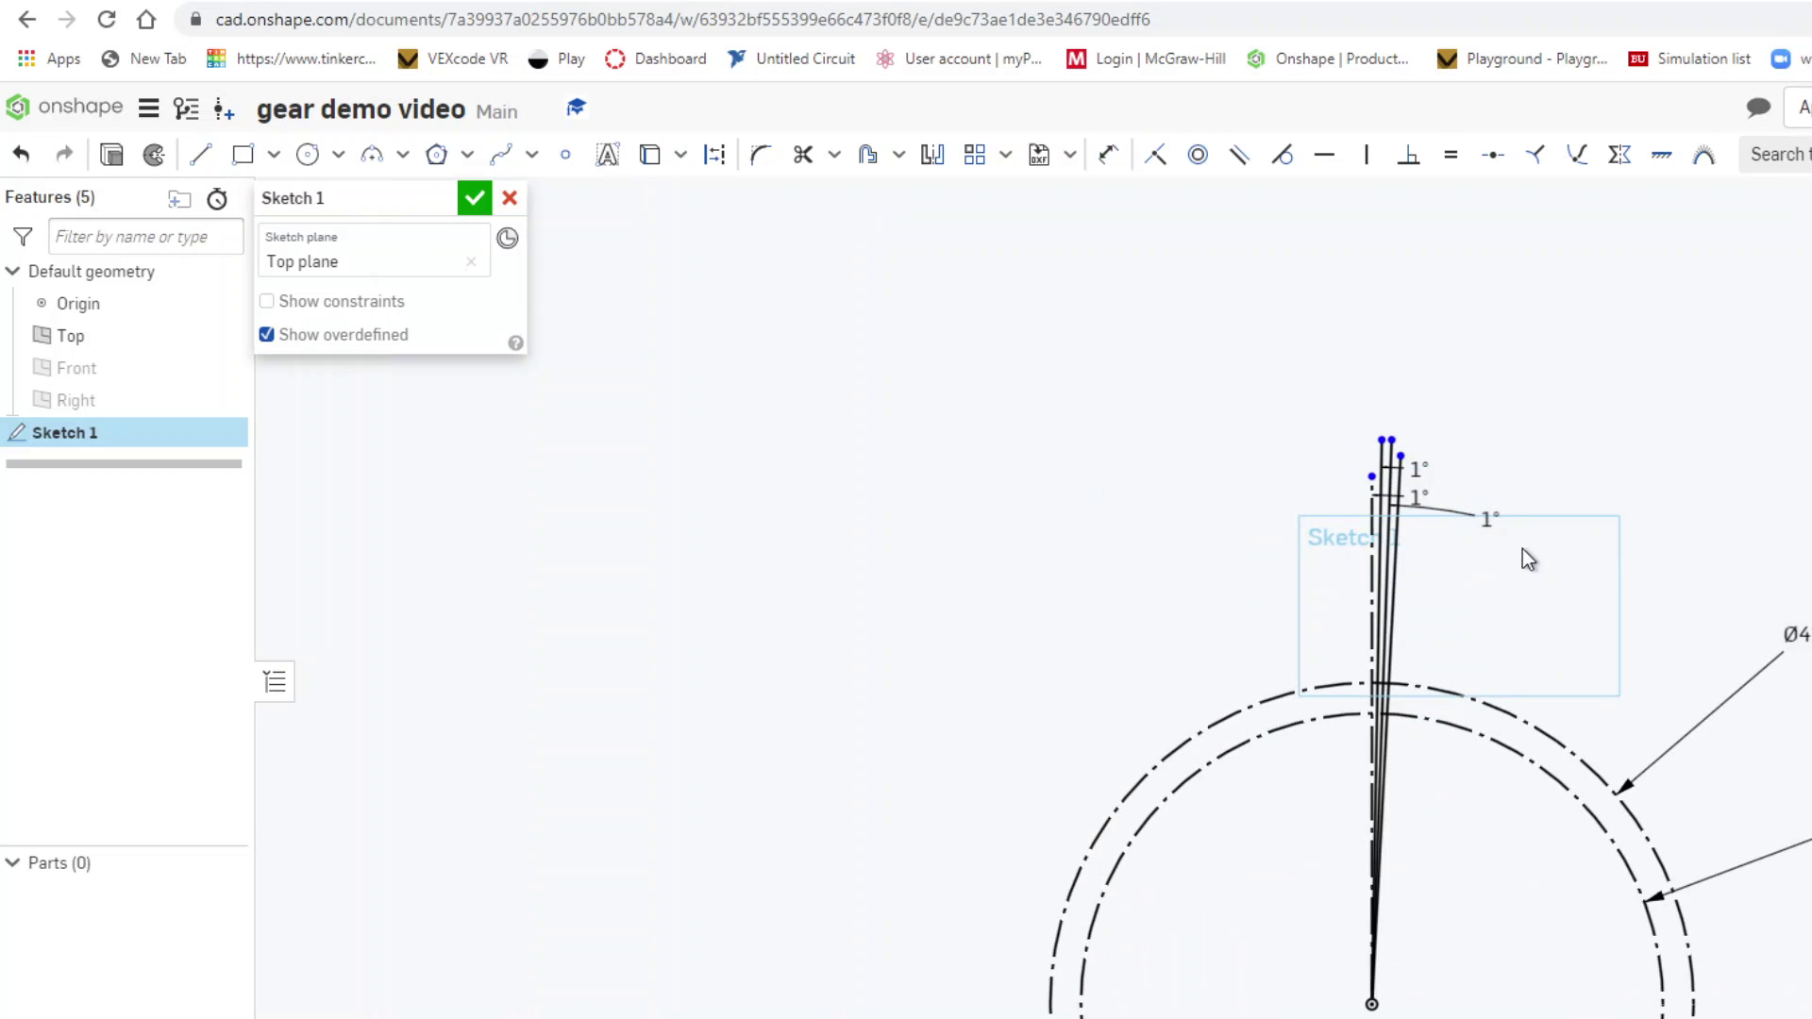
{"action": "scroll", "coordinate": [1414, 538], "scroll_direction": "up", "scroll_amount": 5}
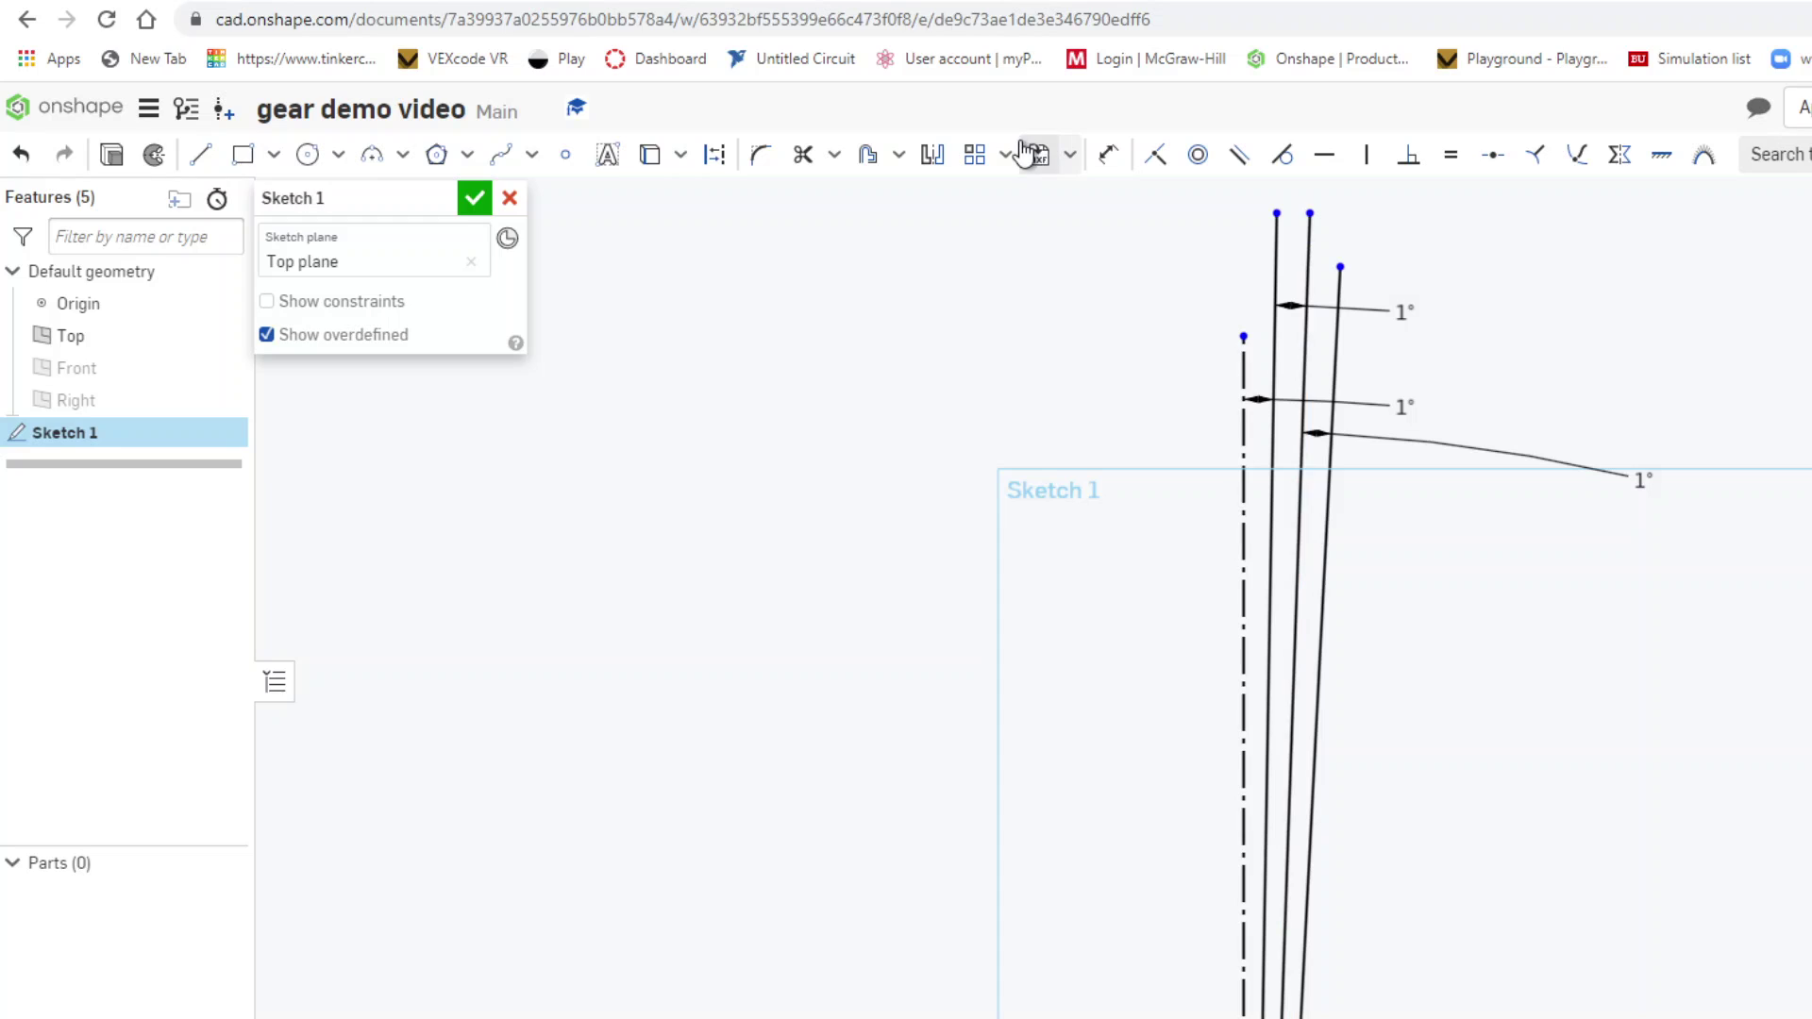
{"action": "left_click", "coordinate": [1270, 513]}
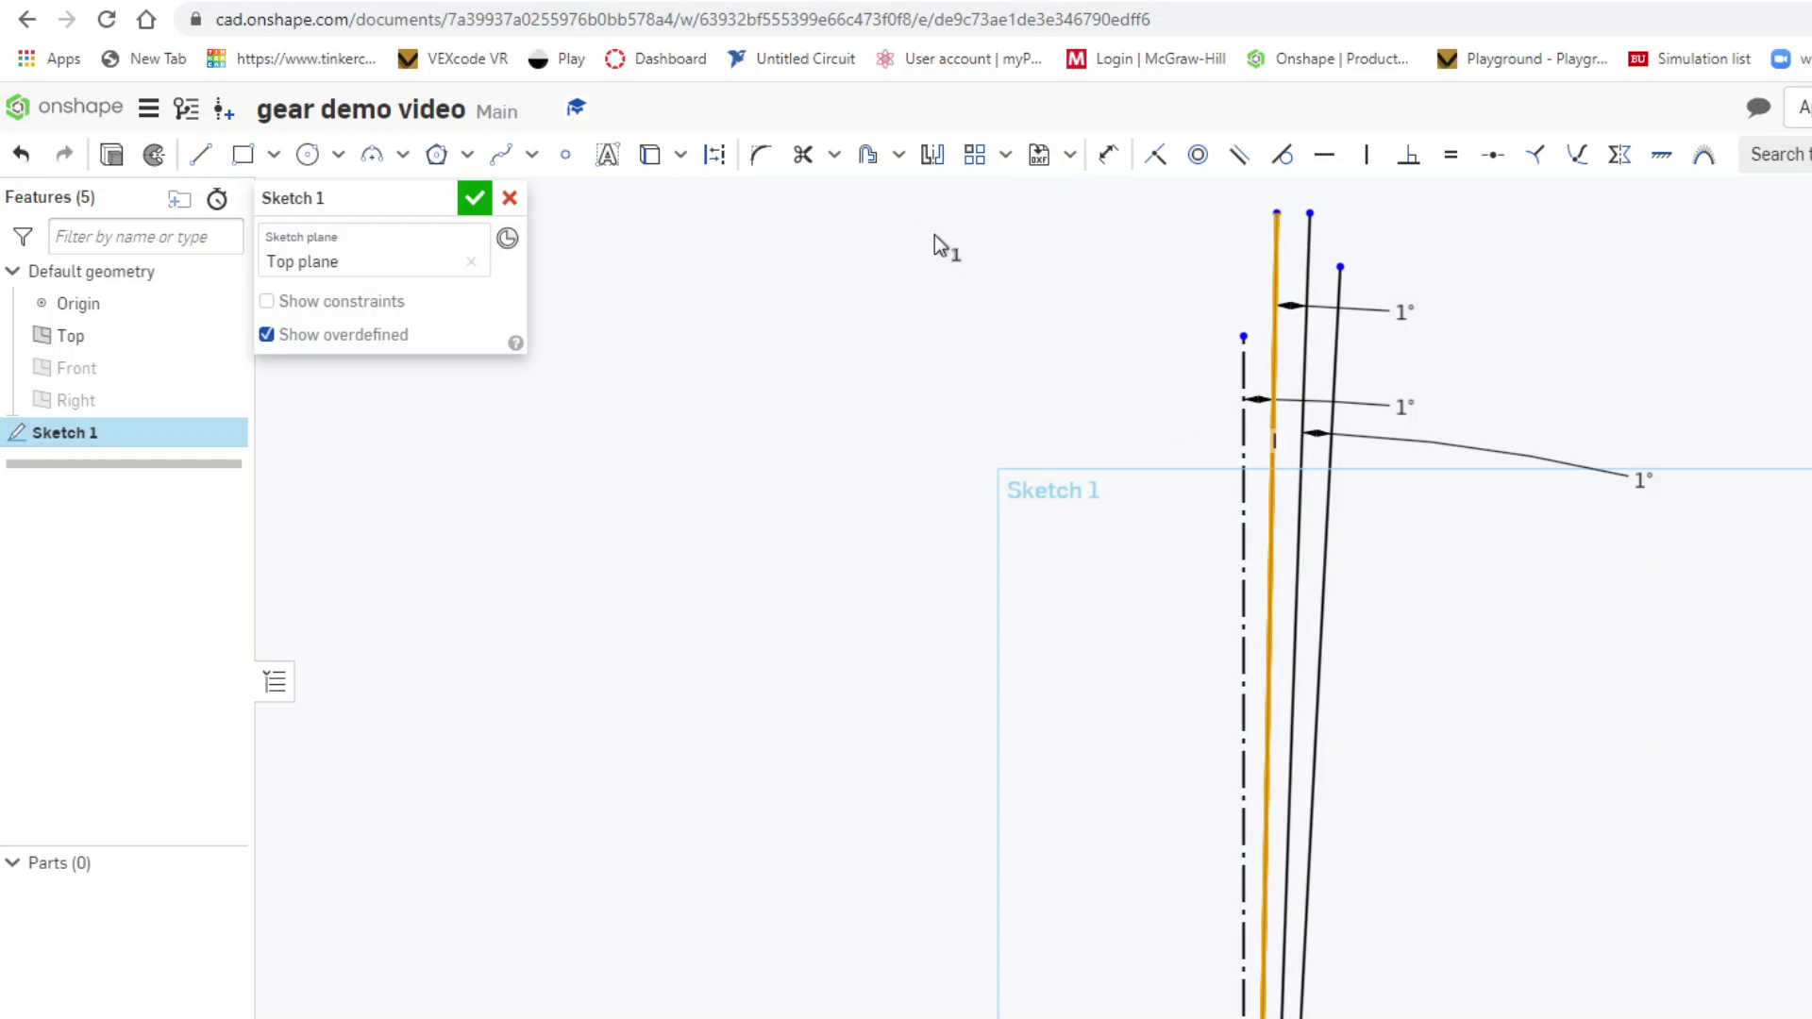
{"action": "left_click", "coordinate": [715, 155]}
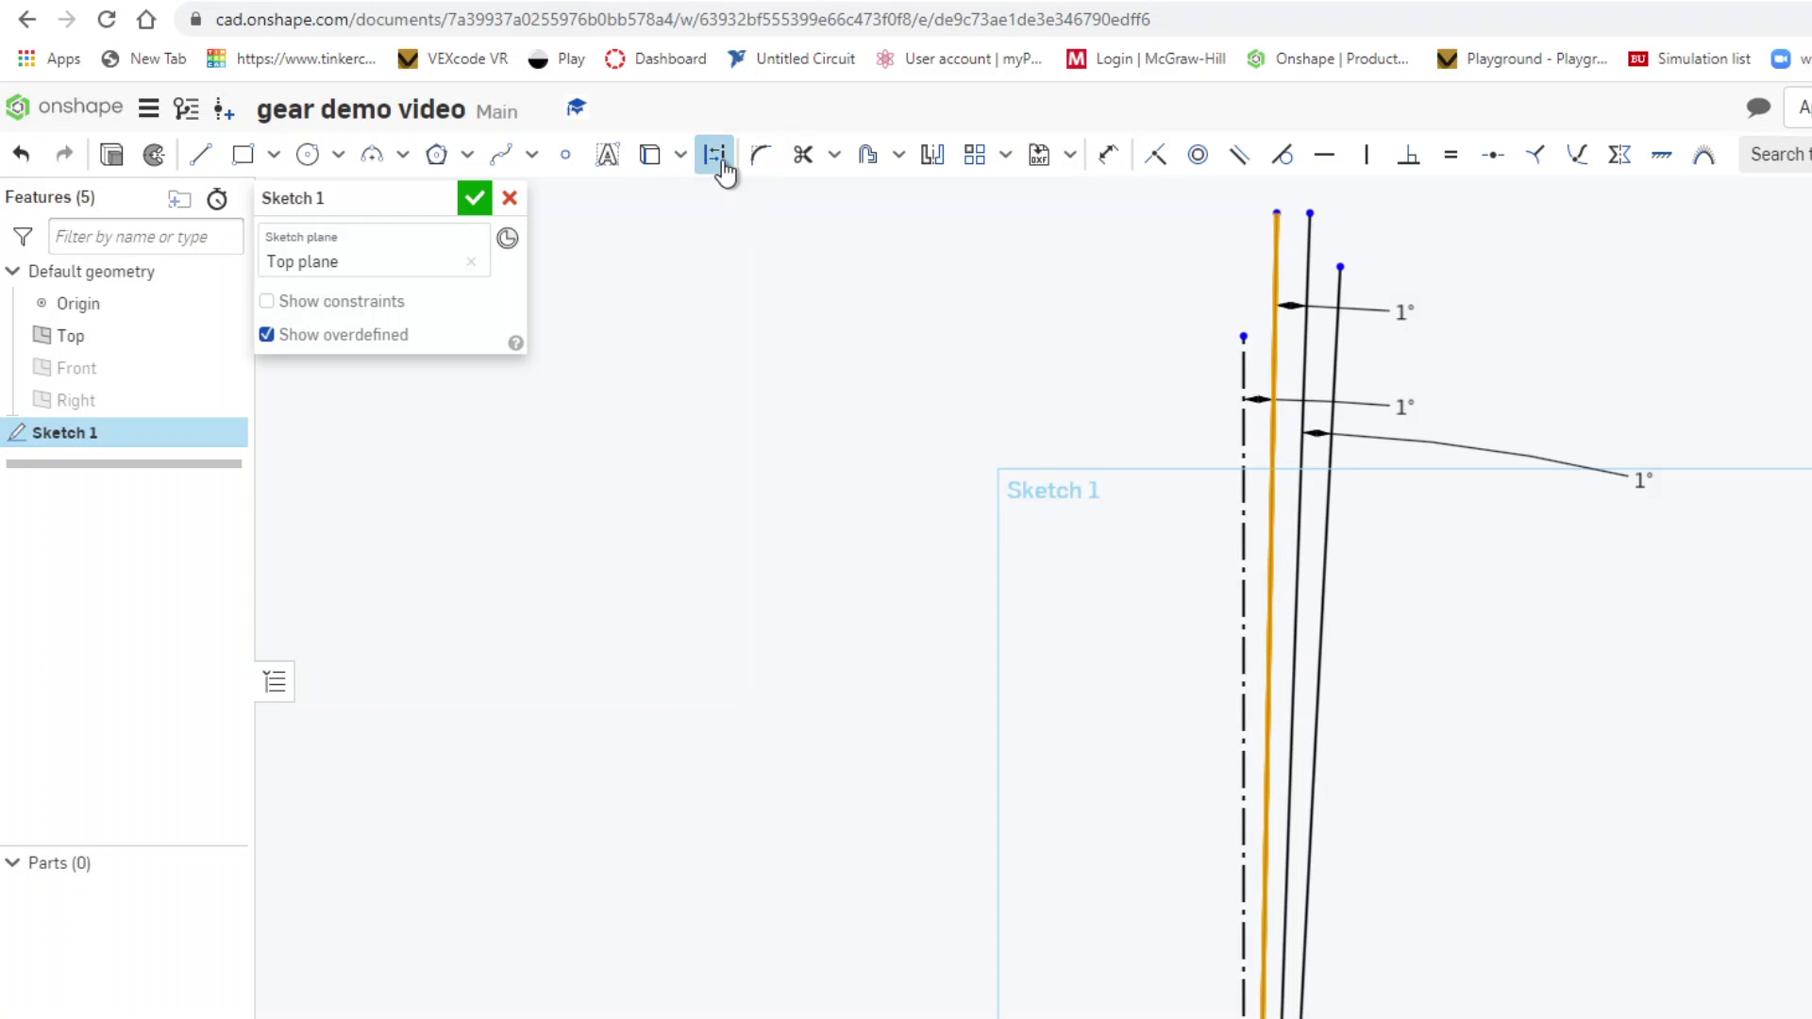
{"action": "left_click", "coordinate": [1294, 551]}
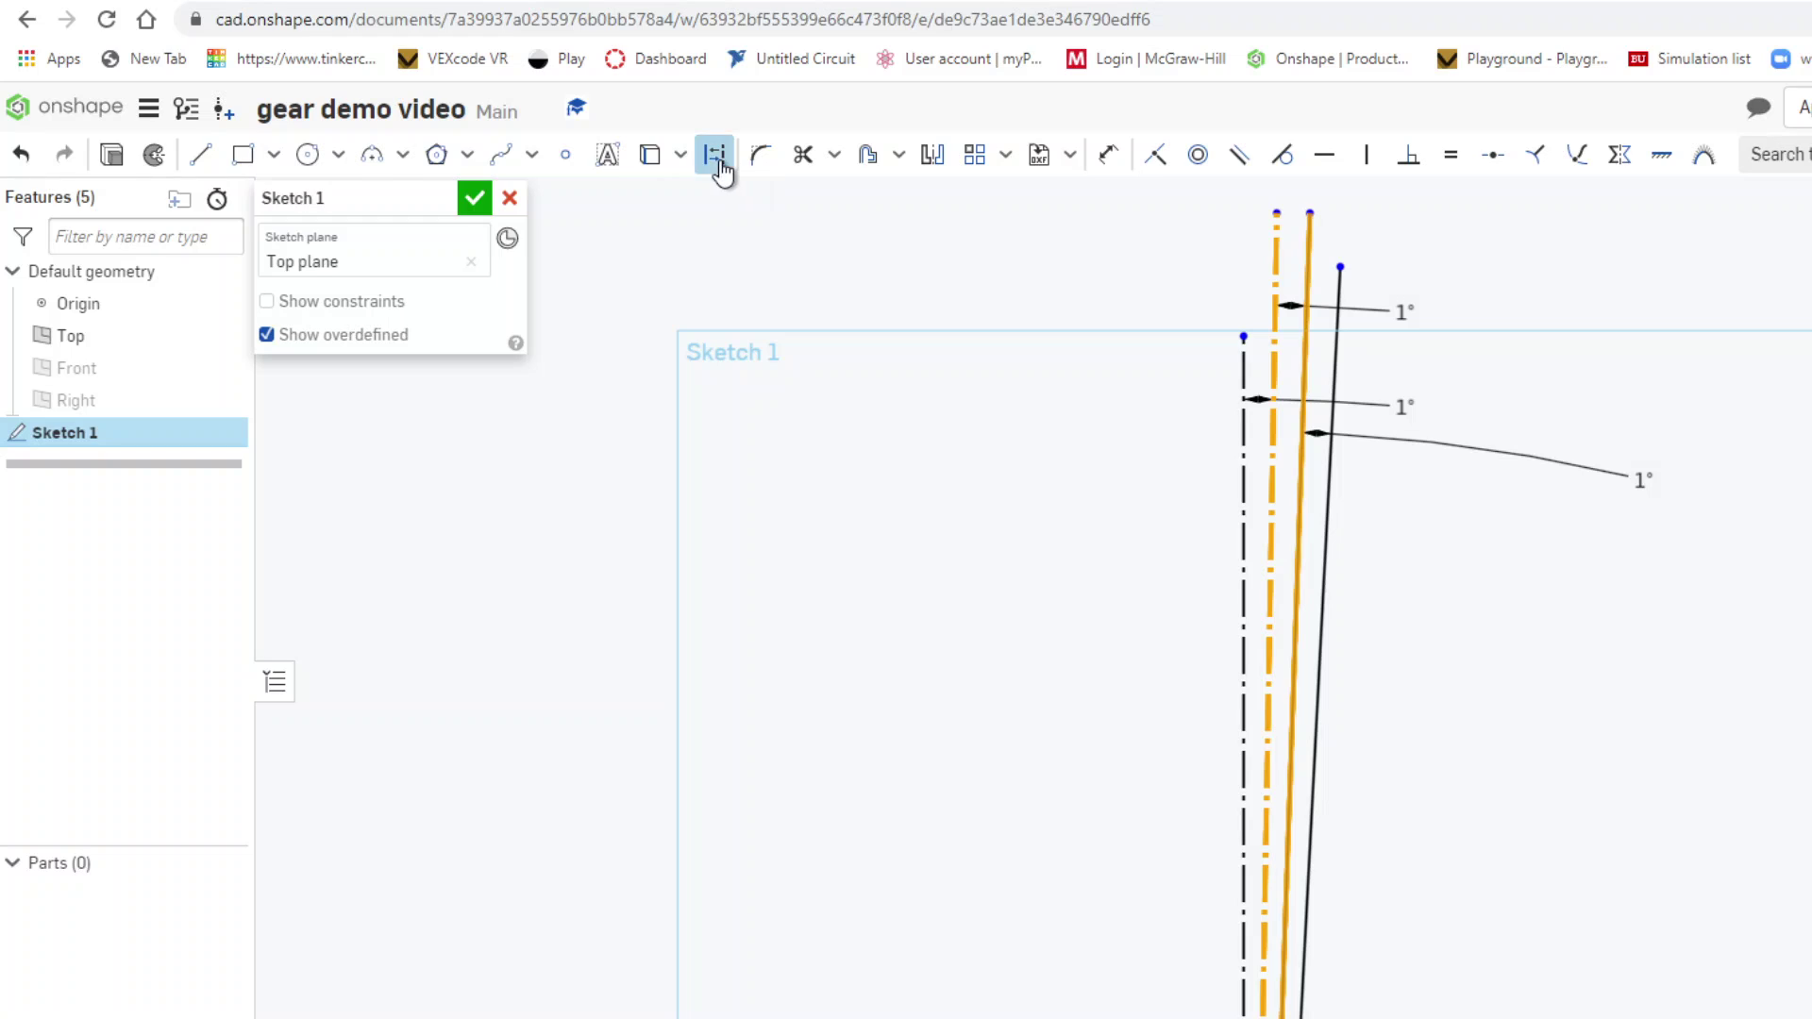
{"action": "left_click", "coordinate": [714, 155]}
{"action": "left_click", "coordinate": [1325, 583]}
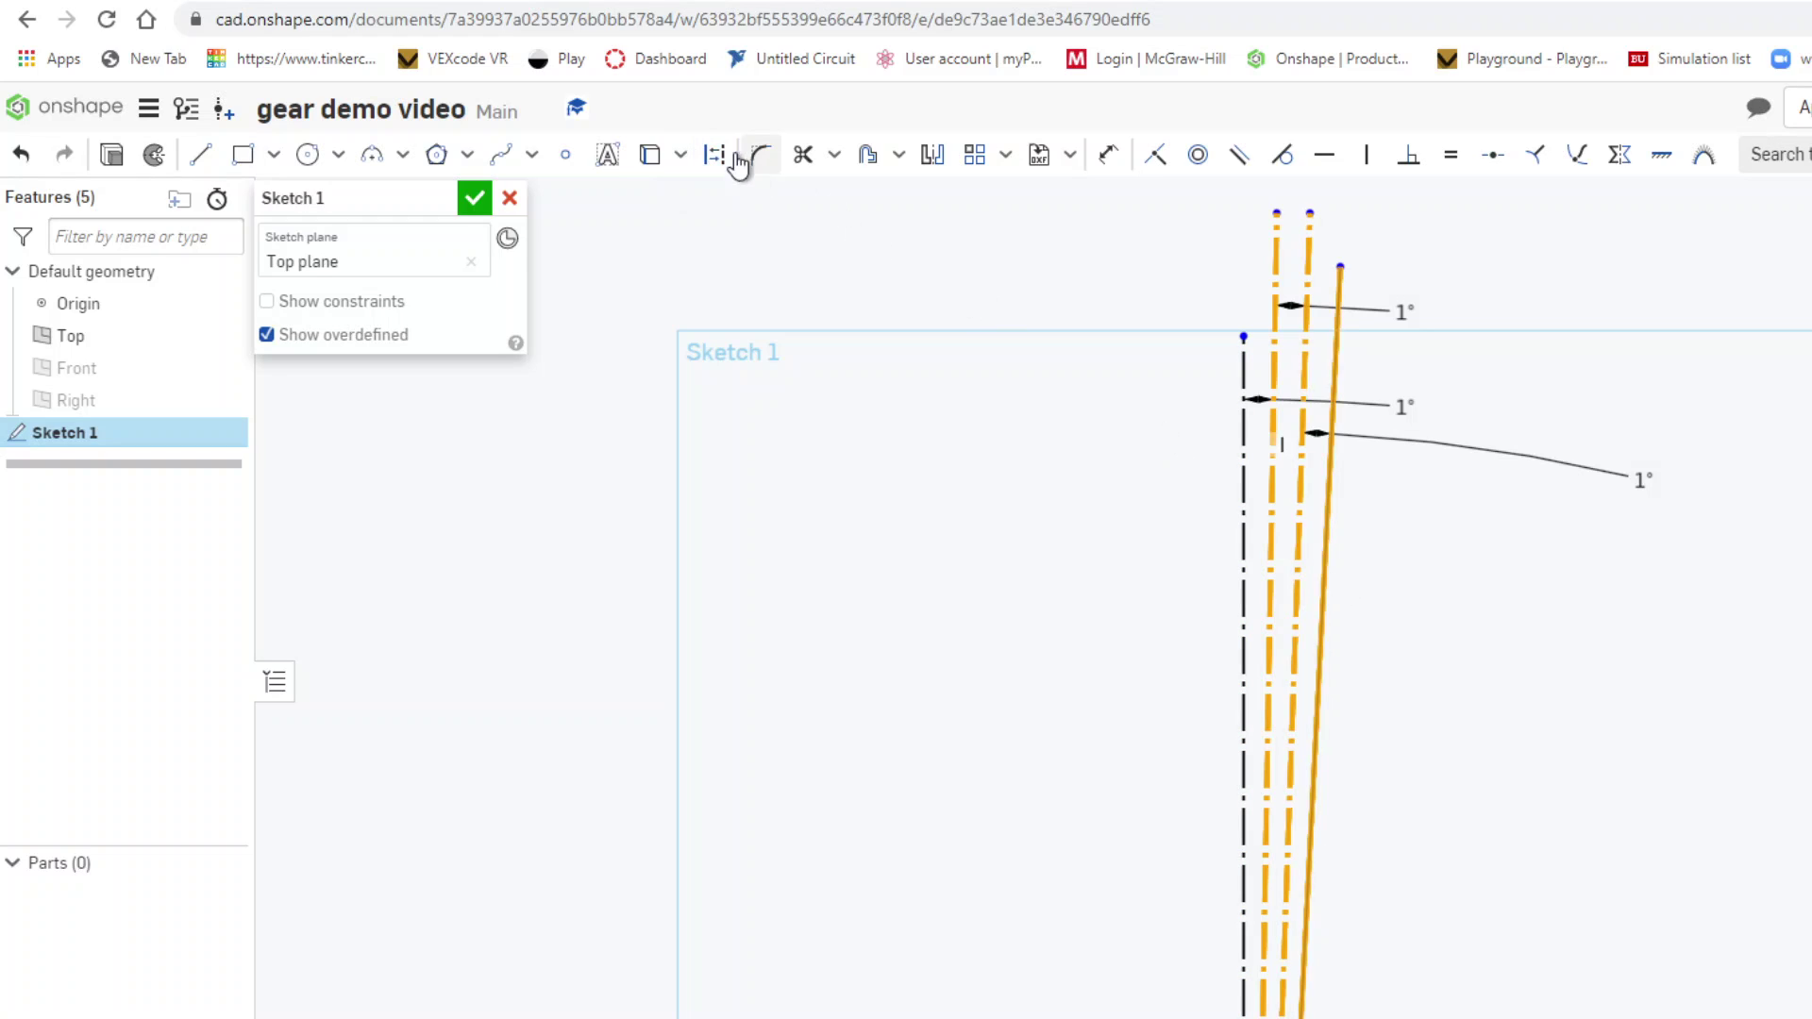
{"action": "left_click", "coordinate": [714, 155]}
- Draw a three-point arc, radius about 1.575 mm, along the 42 mm circle from the vertical construction line to the first slanted line
{"action": "scroll", "coordinate": [1444, 812], "scroll_direction": "up", "scroll_amount": 2}
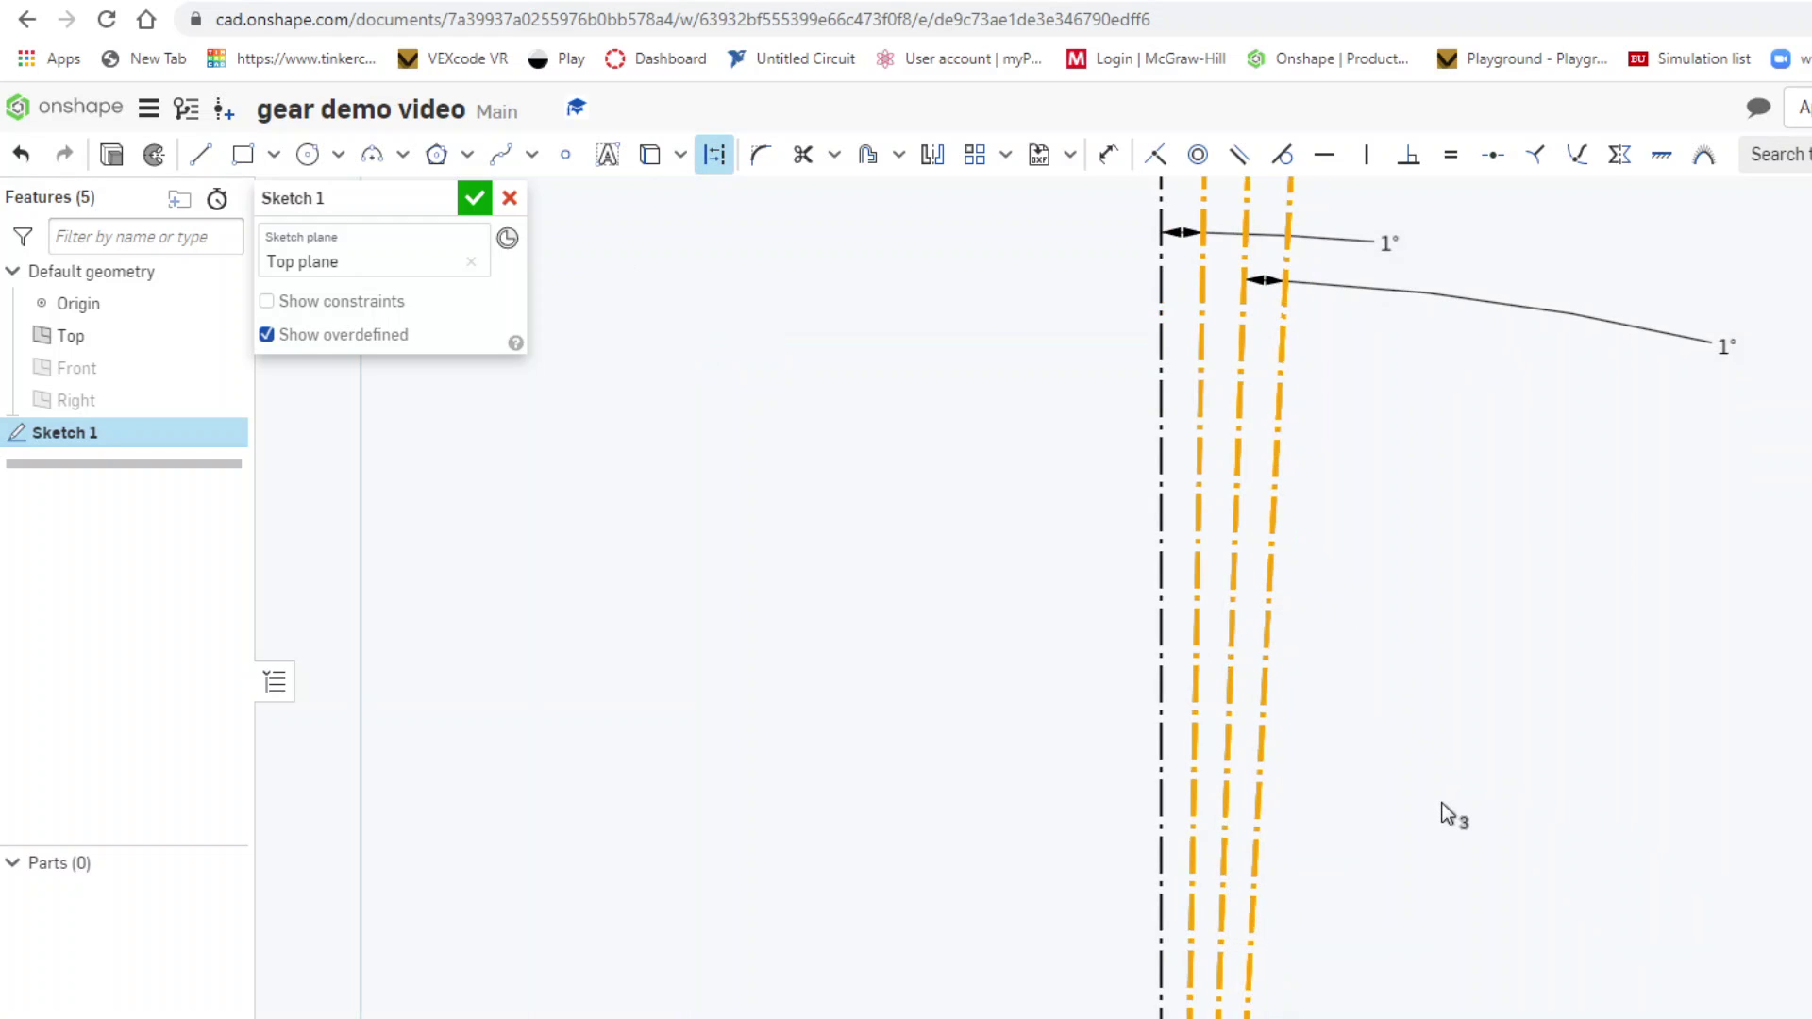
{"action": "scroll", "coordinate": [1444, 813], "scroll_direction": "down", "scroll_amount": 5}
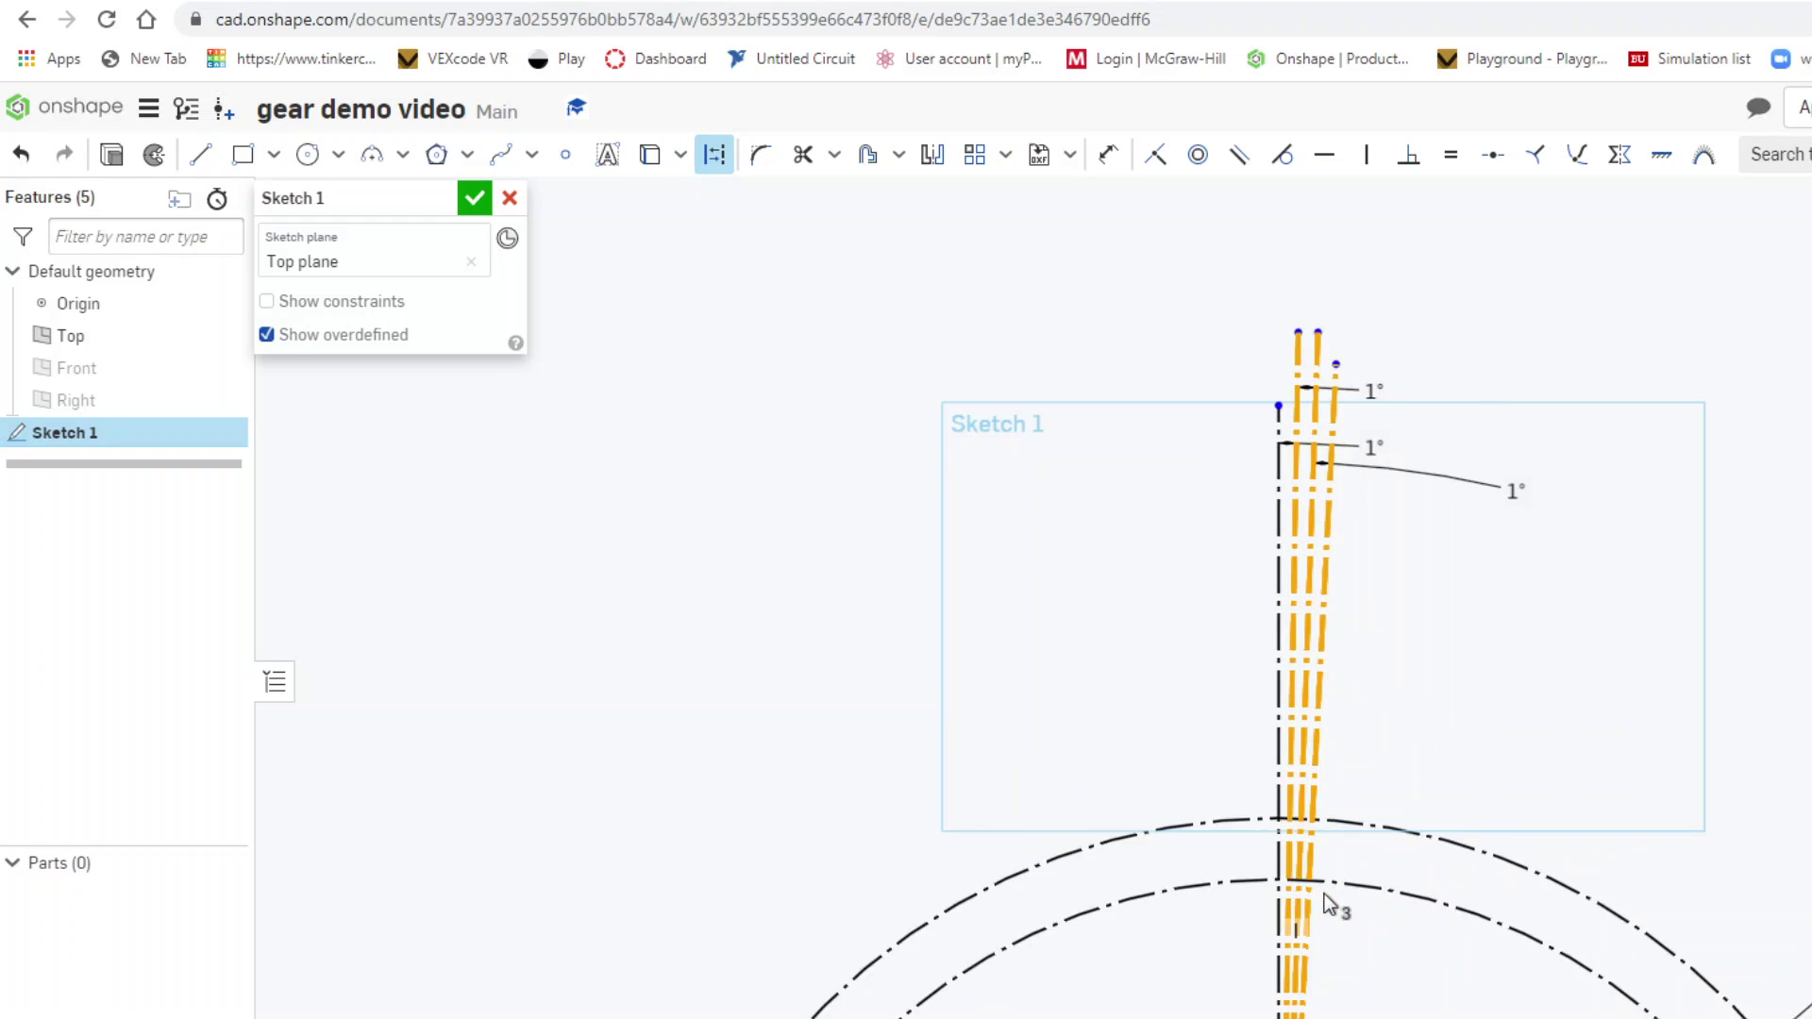
{"action": "scroll", "coordinate": [1328, 903], "scroll_direction": "up", "scroll_amount": 3}
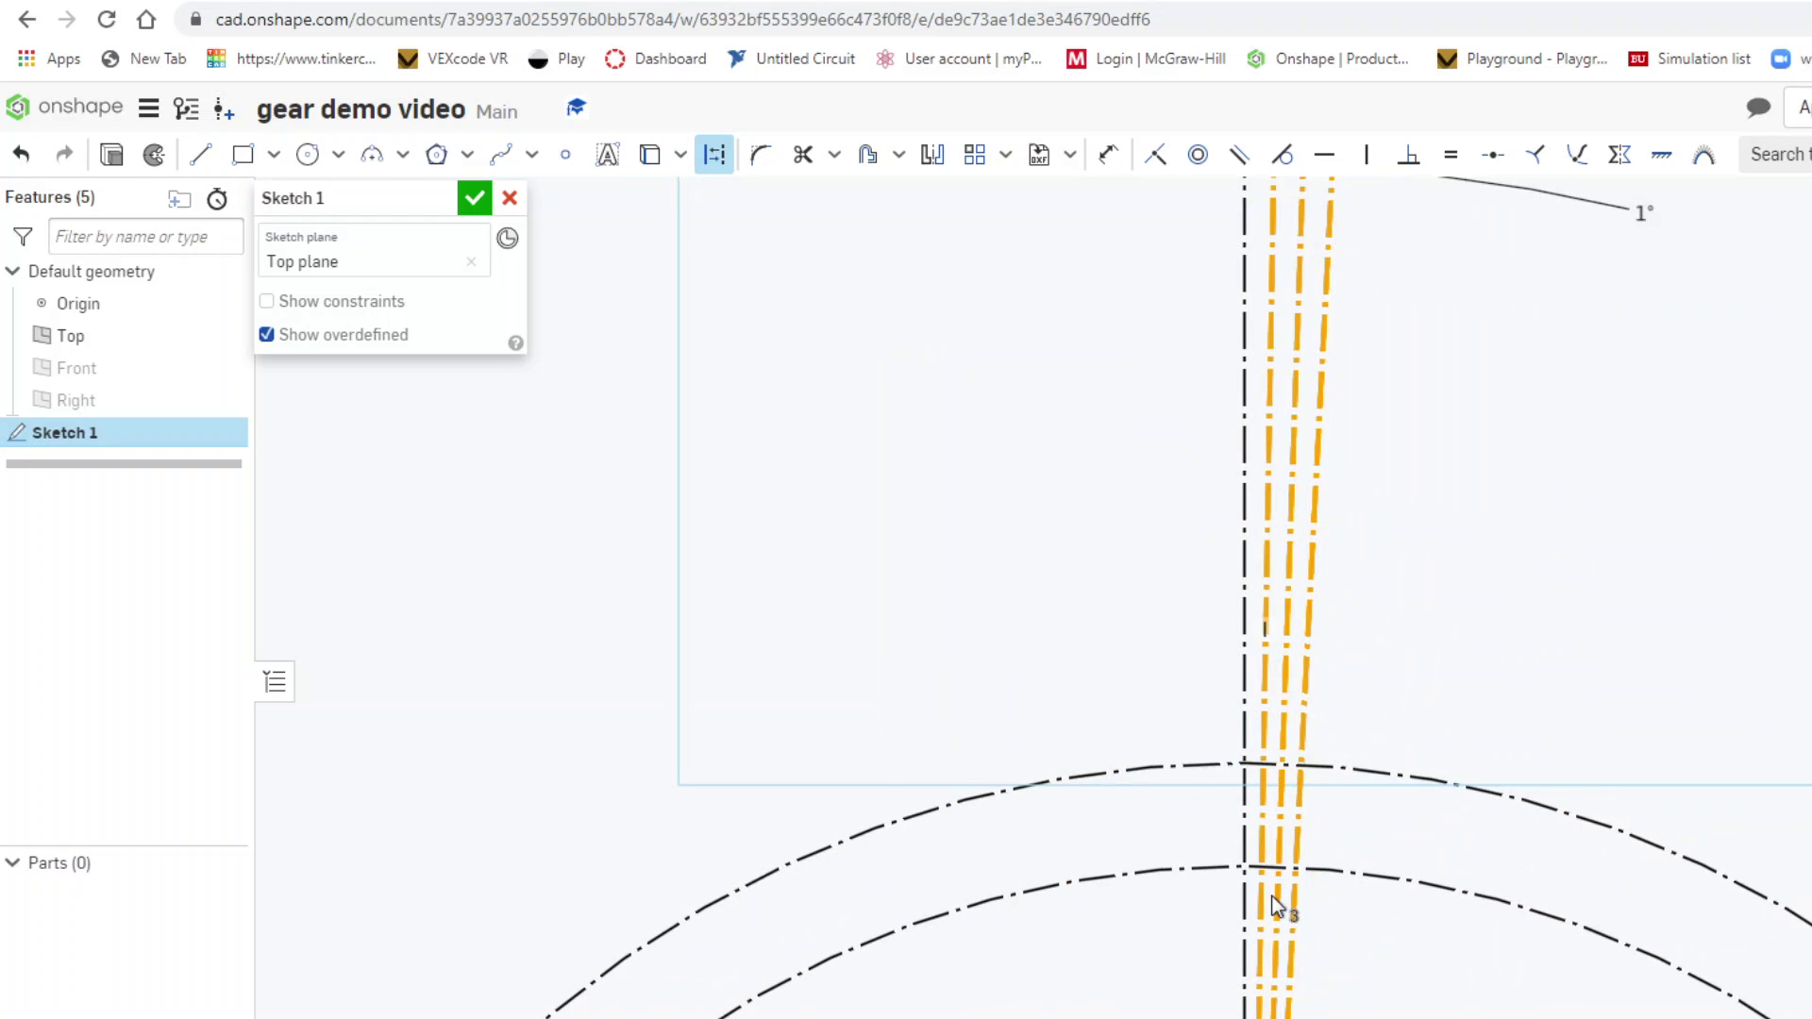
{"action": "scroll", "coordinate": [1271, 872], "scroll_direction": "up", "scroll_amount": 5}
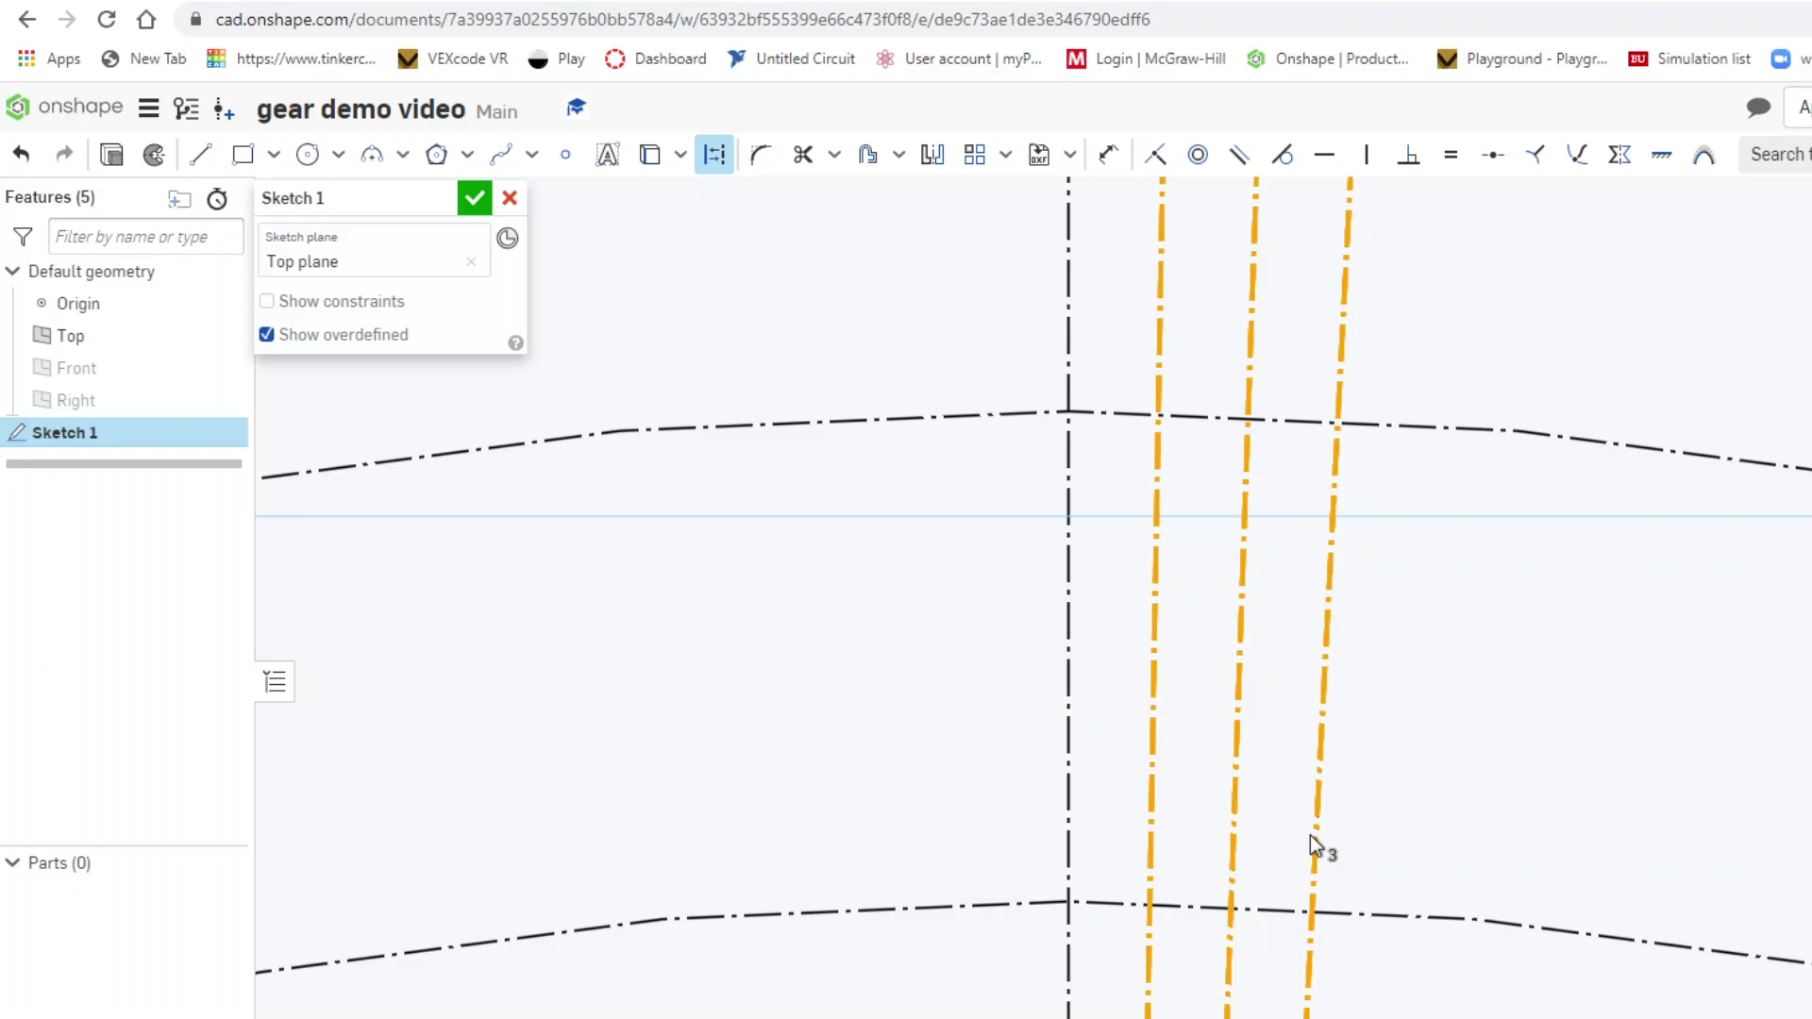
{"action": "left_click", "coordinate": [372, 156]}
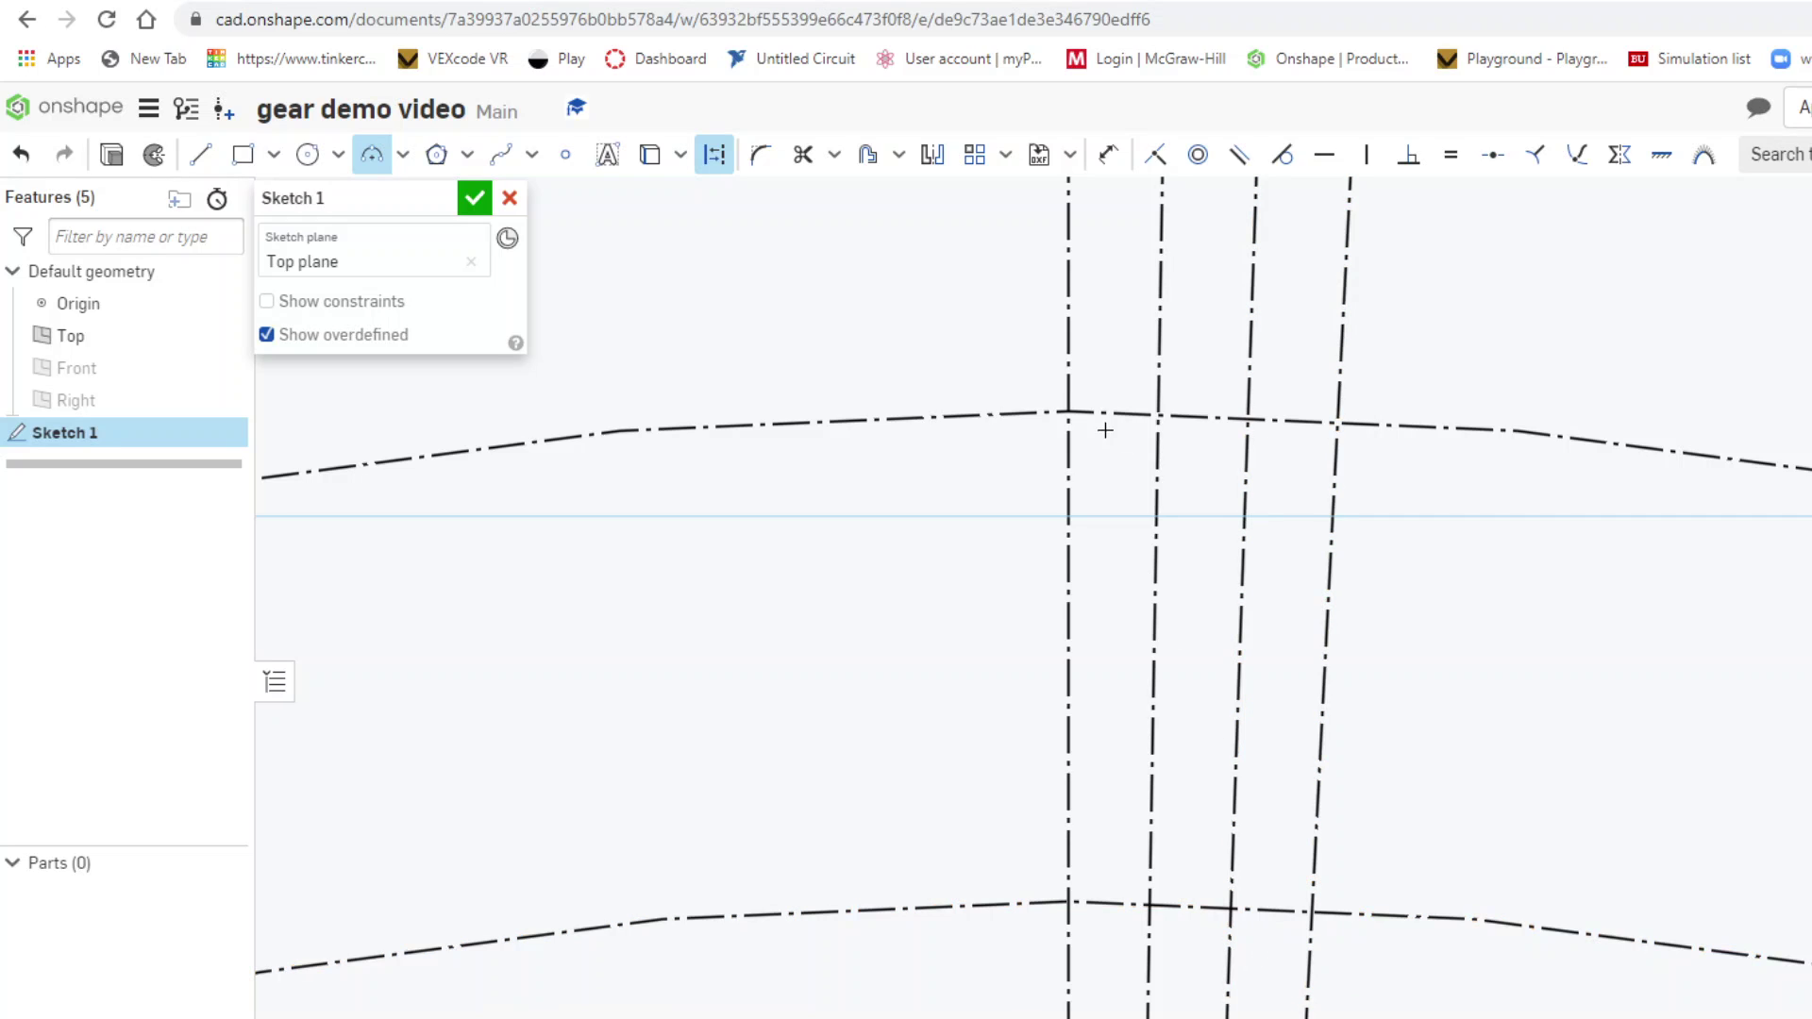
{"action": "left_click", "coordinate": [1076, 420]}
{"action": "left_click", "coordinate": [1160, 415]}
{"action": "scroll", "coordinate": [1128, 425], "scroll_direction": "down", "scroll_amount": 5}
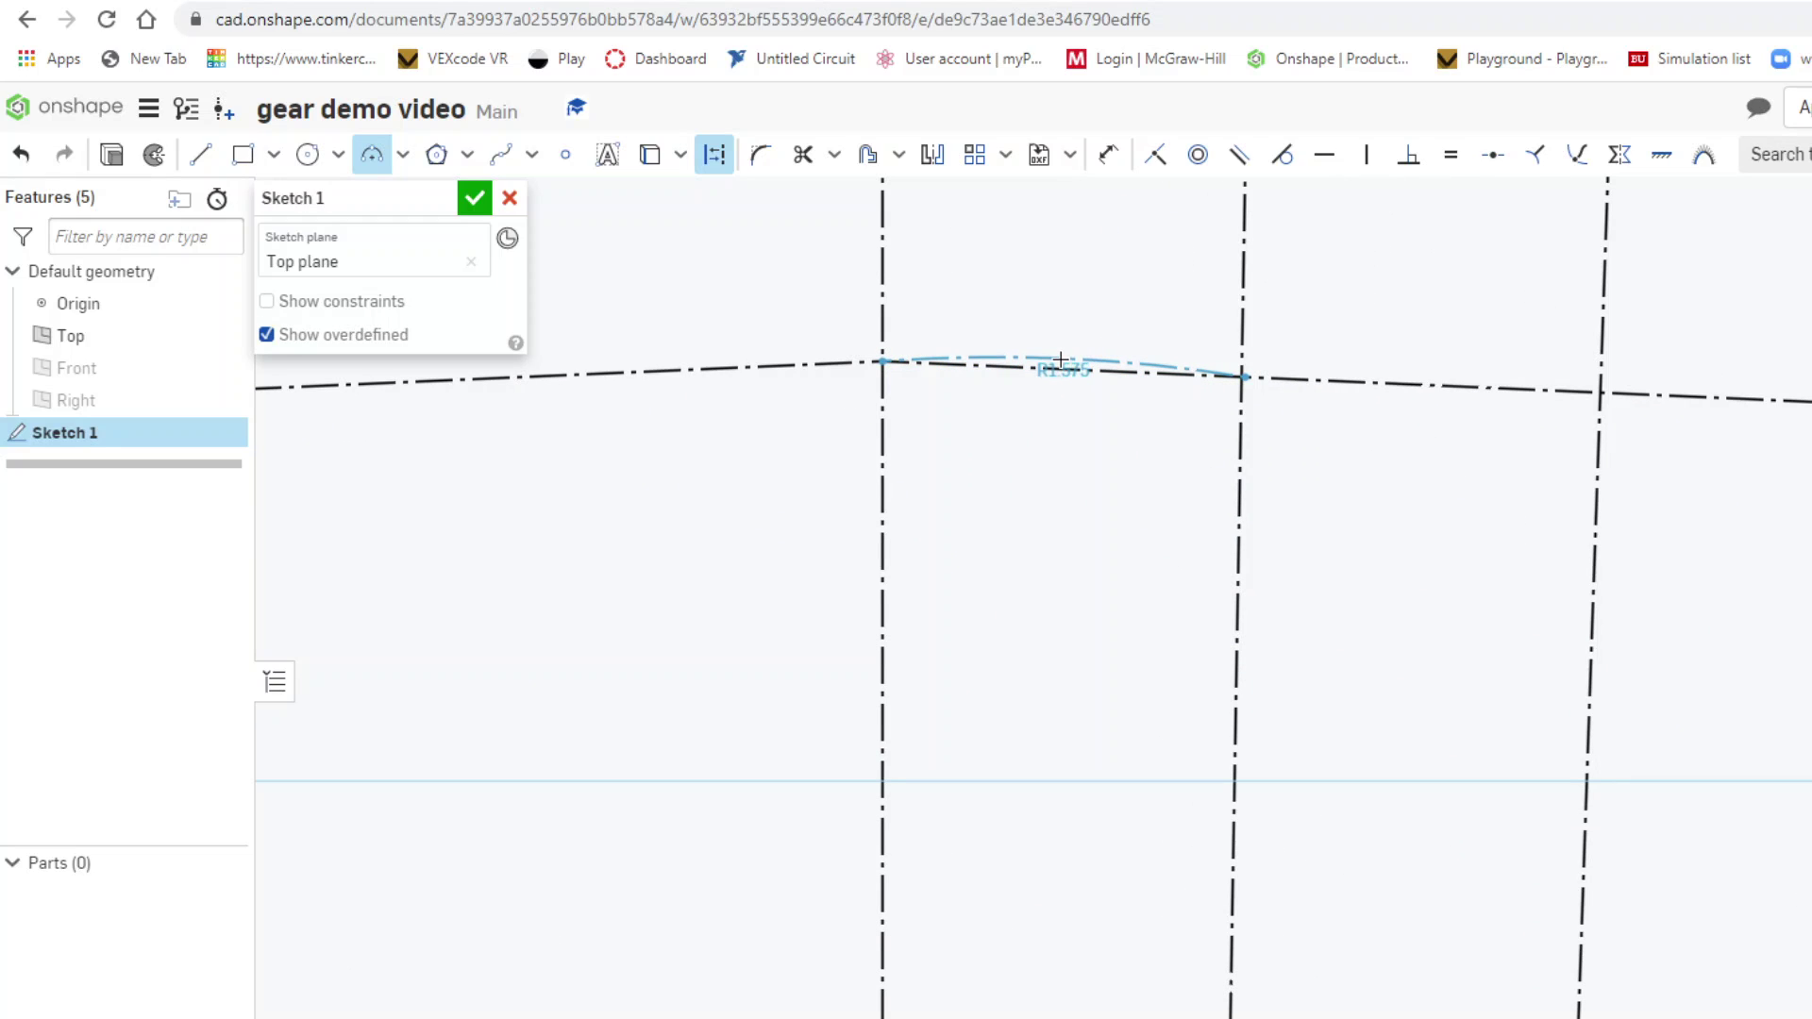
{"action": "left_click", "coordinate": [1060, 359]}
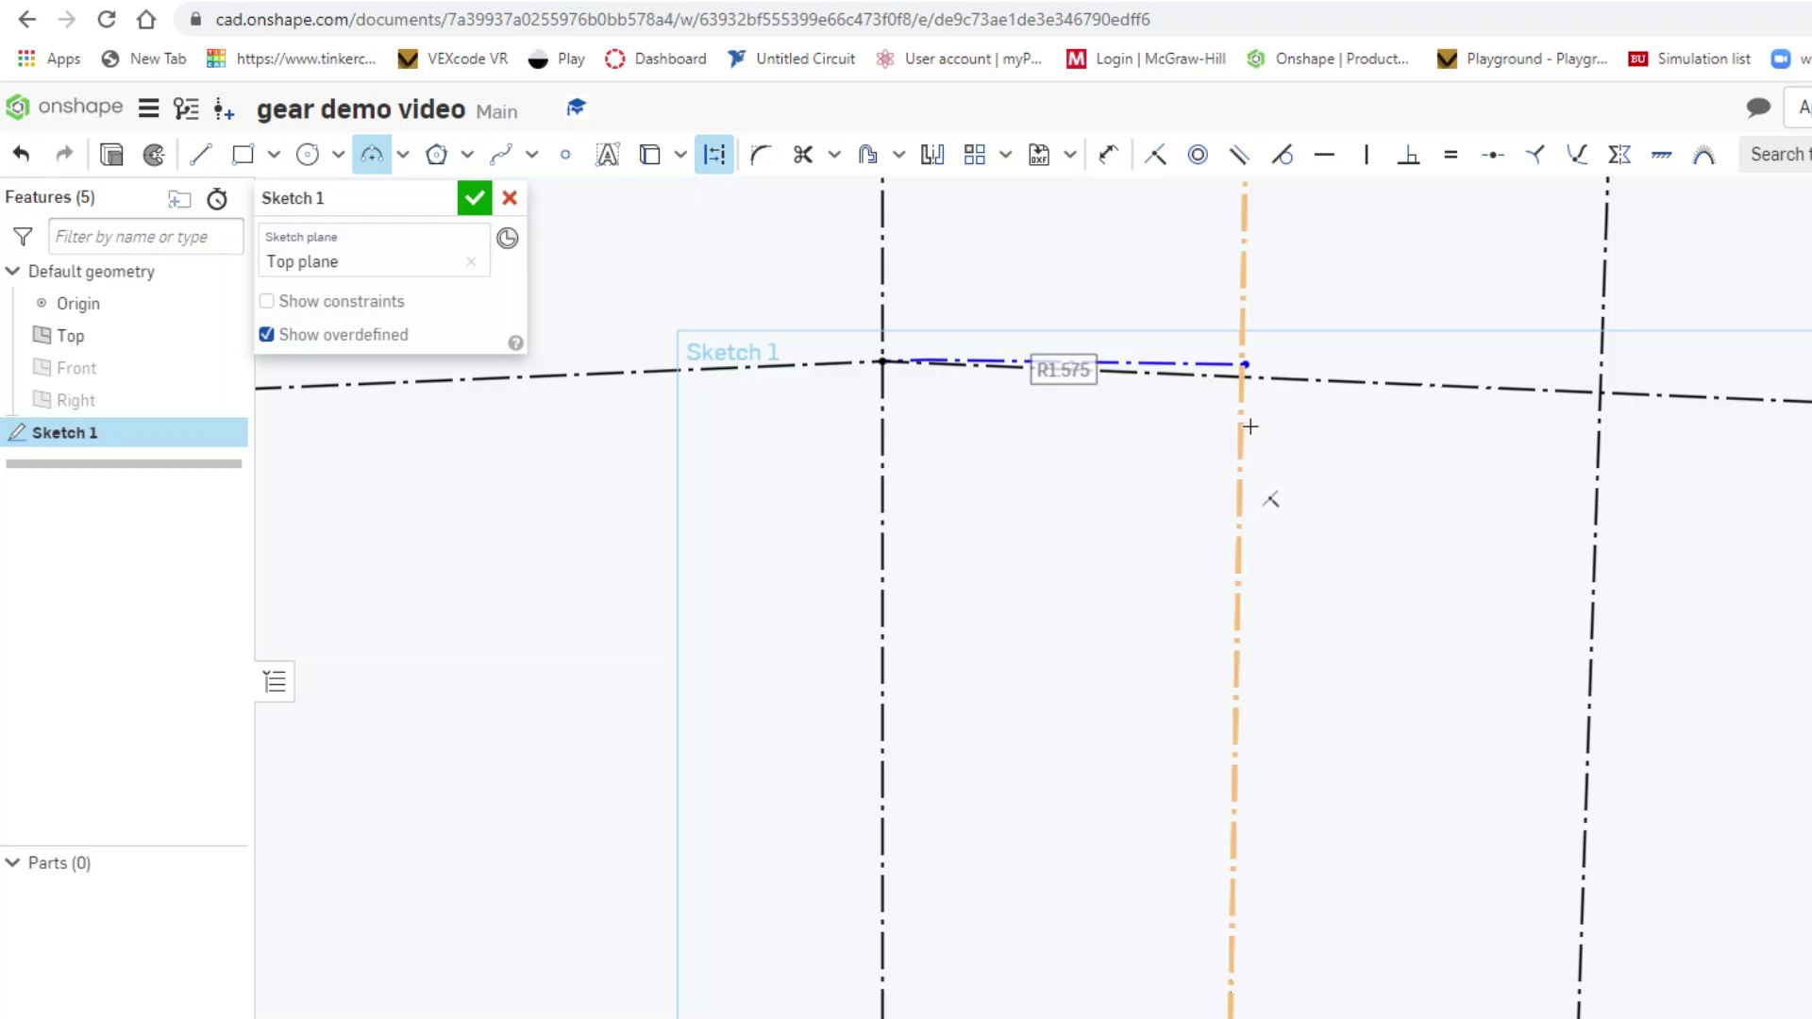
- Draw a flank arc from the tip arc's end to the 38 mm circle at the second slanted line, and a root arc to the third
{"action": "left_click", "coordinate": [1255, 363]}
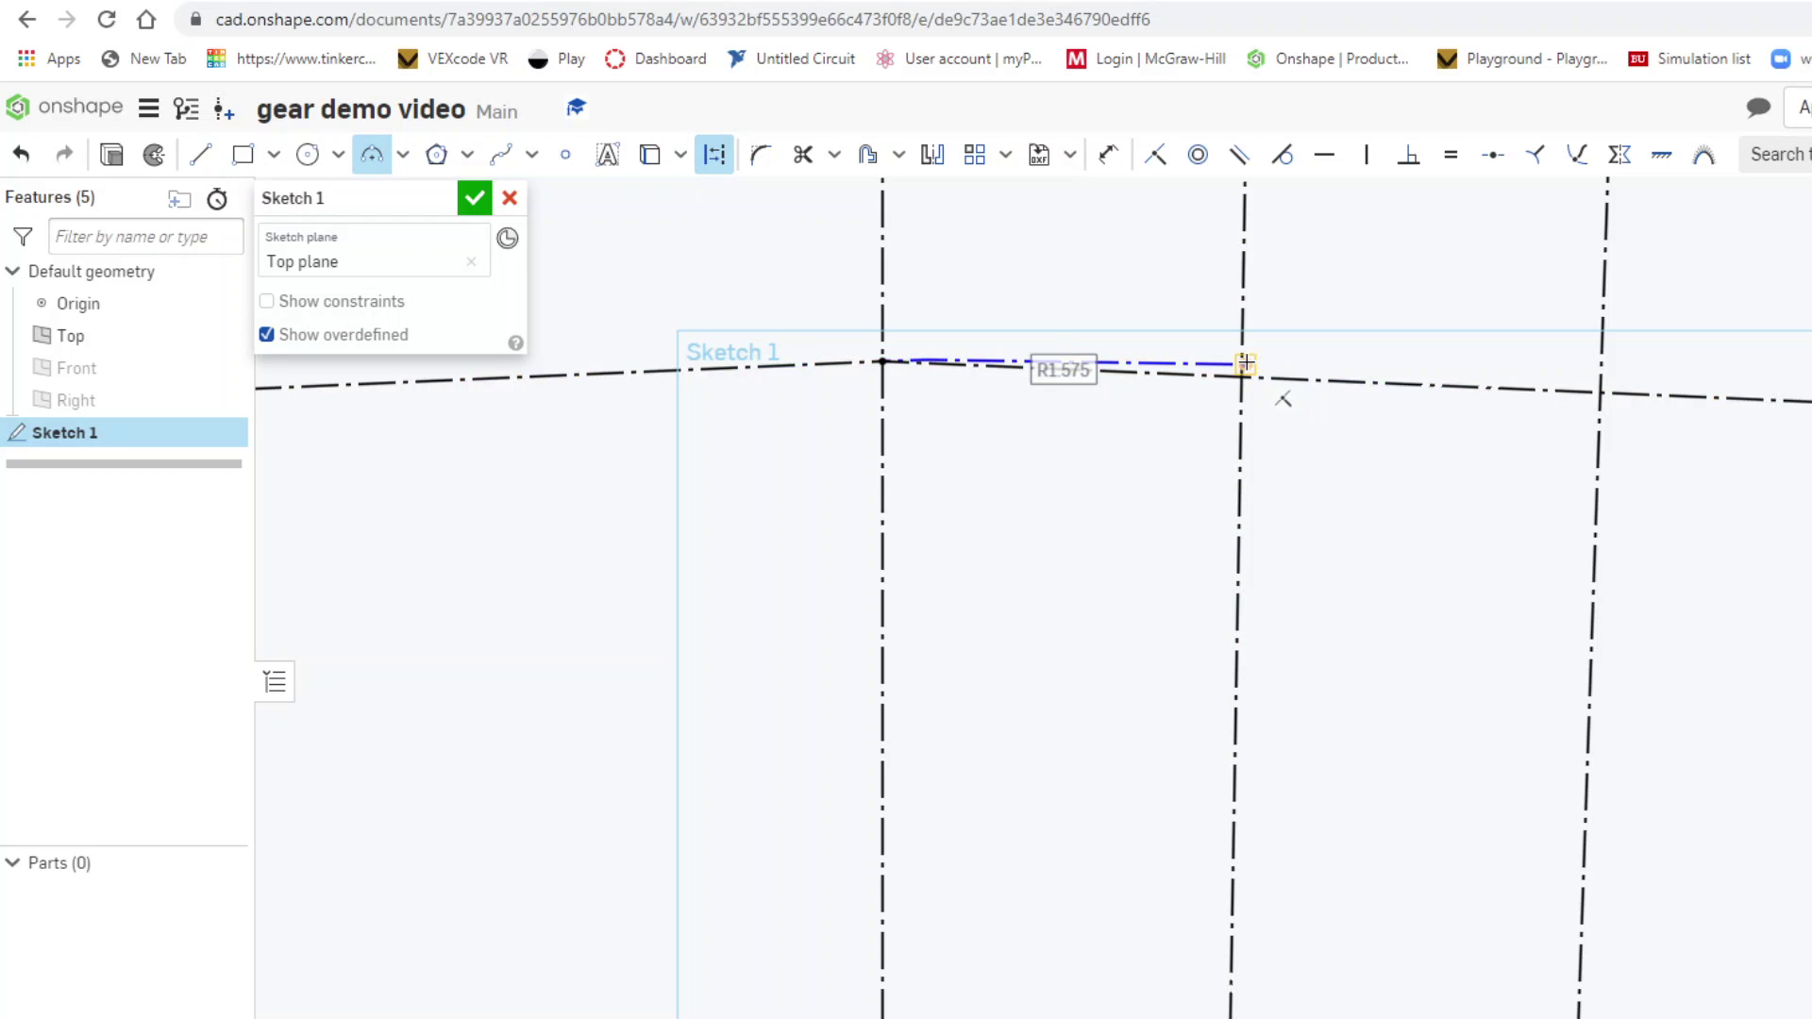
{"action": "scroll", "coordinate": [1364, 822], "scroll_direction": "up", "scroll_amount": 3}
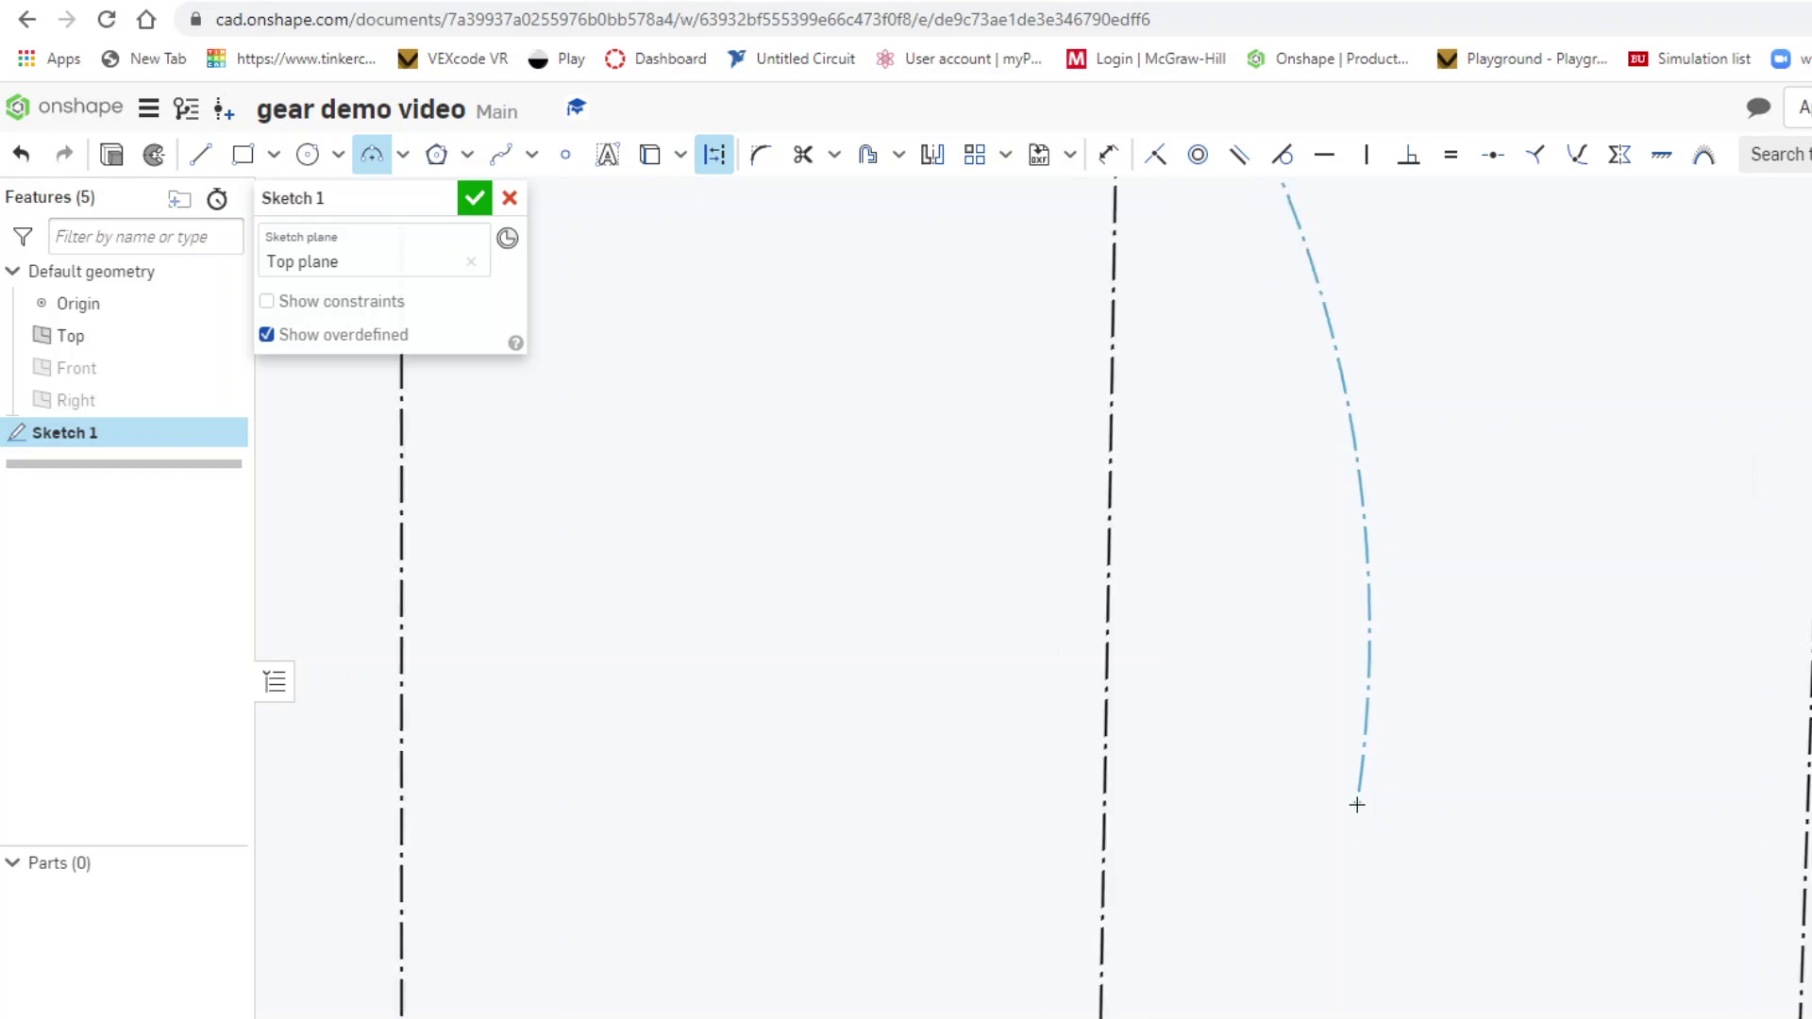
{"action": "scroll", "coordinate": [1360, 812], "scroll_direction": "down", "scroll_amount": 4}
{"action": "scroll", "coordinate": [1323, 934], "scroll_direction": "up", "scroll_amount": 5}
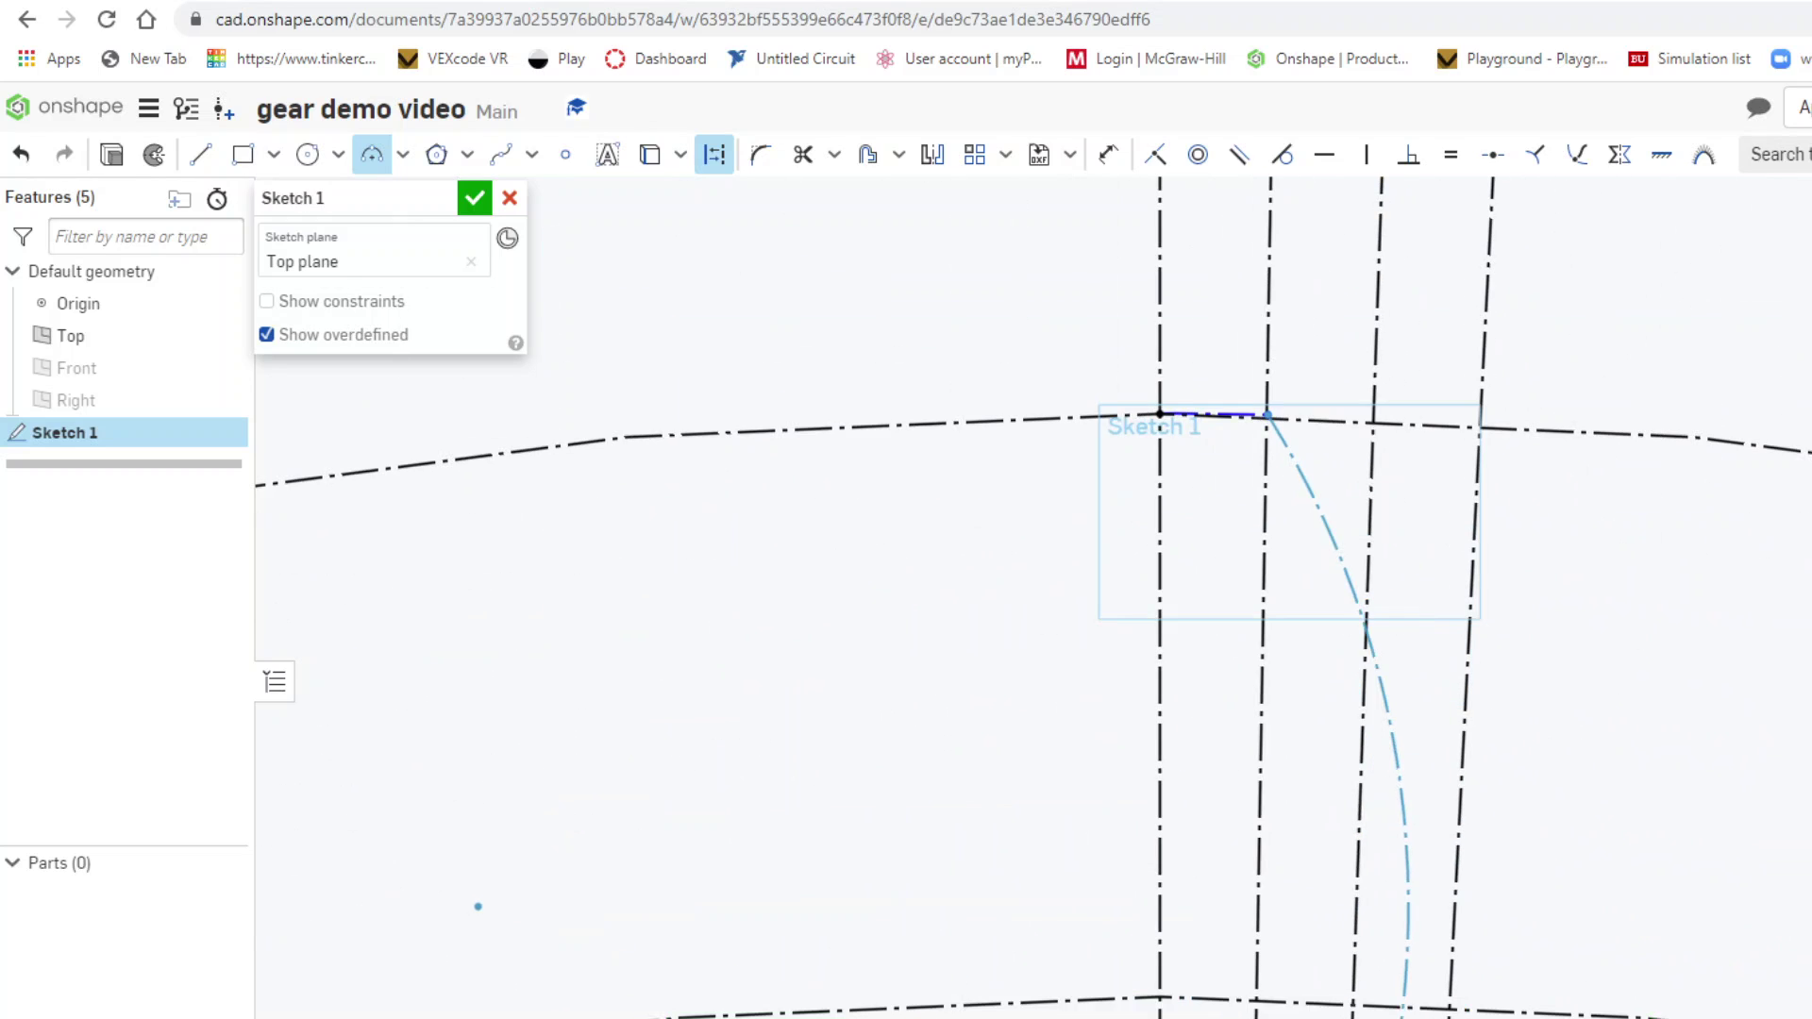
{"action": "scroll", "coordinate": [1375, 1013], "scroll_direction": "down", "scroll_amount": 5}
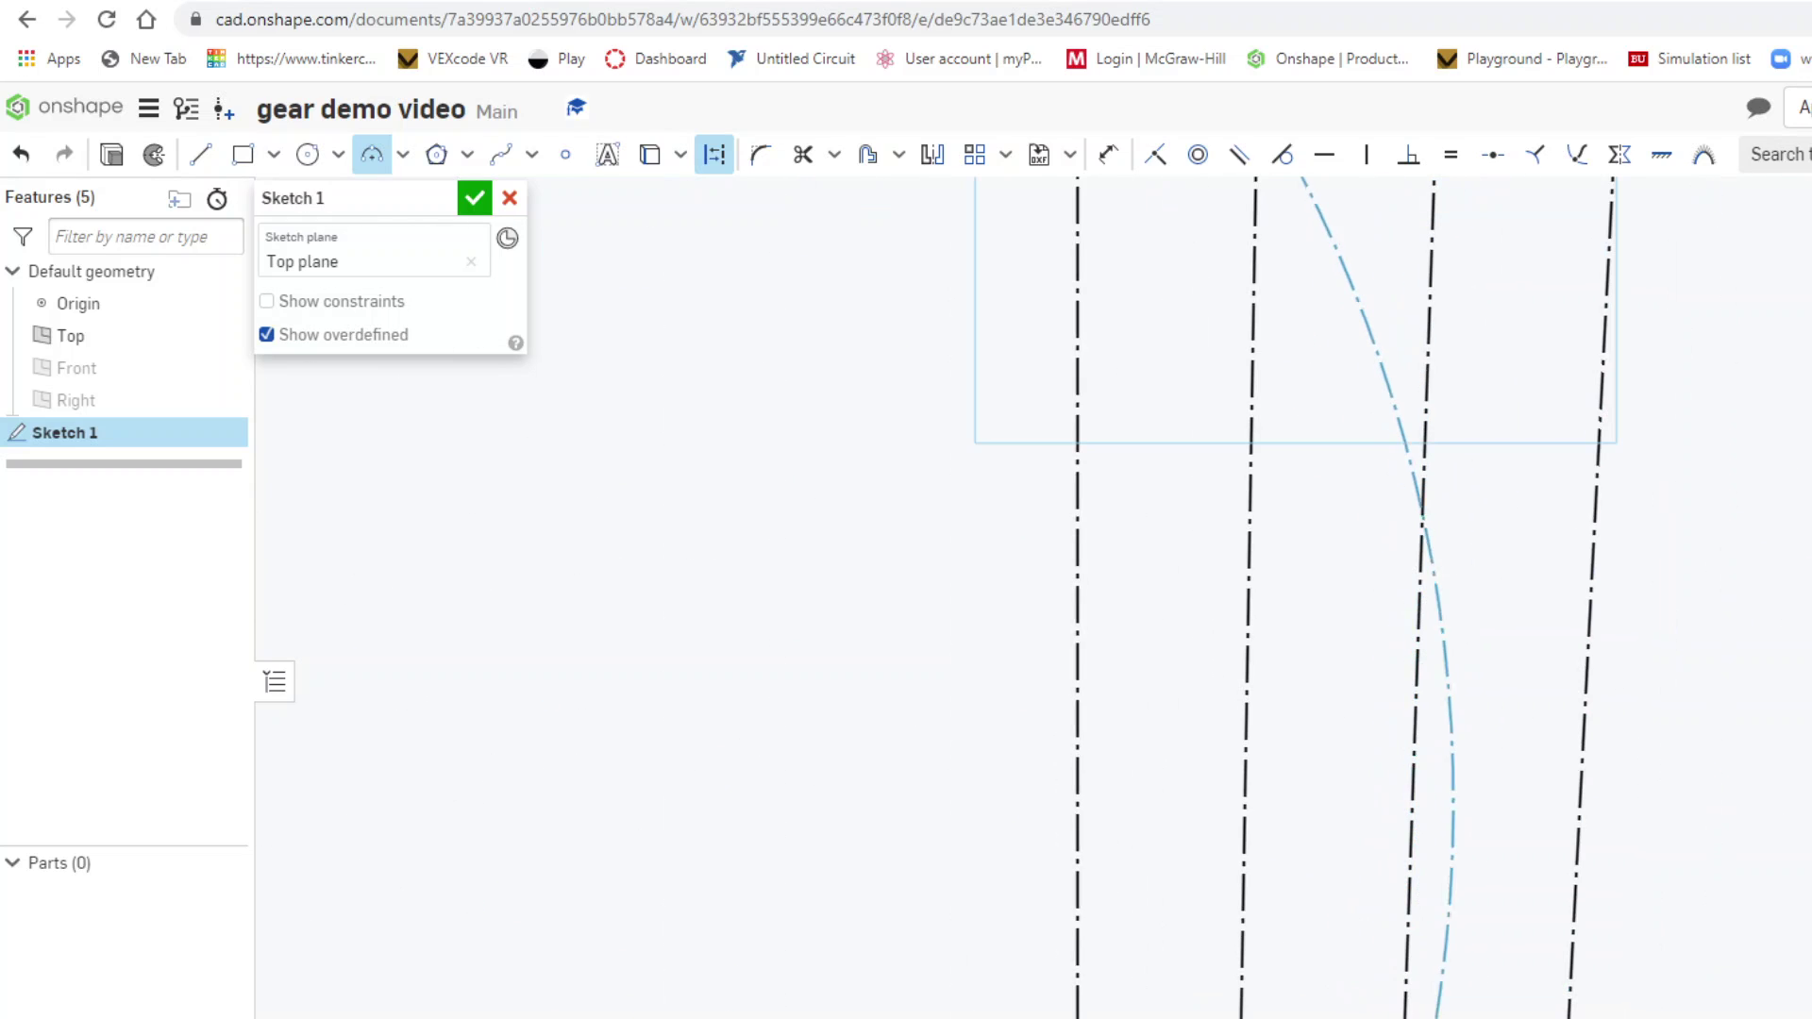
{"action": "scroll", "coordinate": [1435, 1001], "scroll_direction": "up", "scroll_amount": 5}
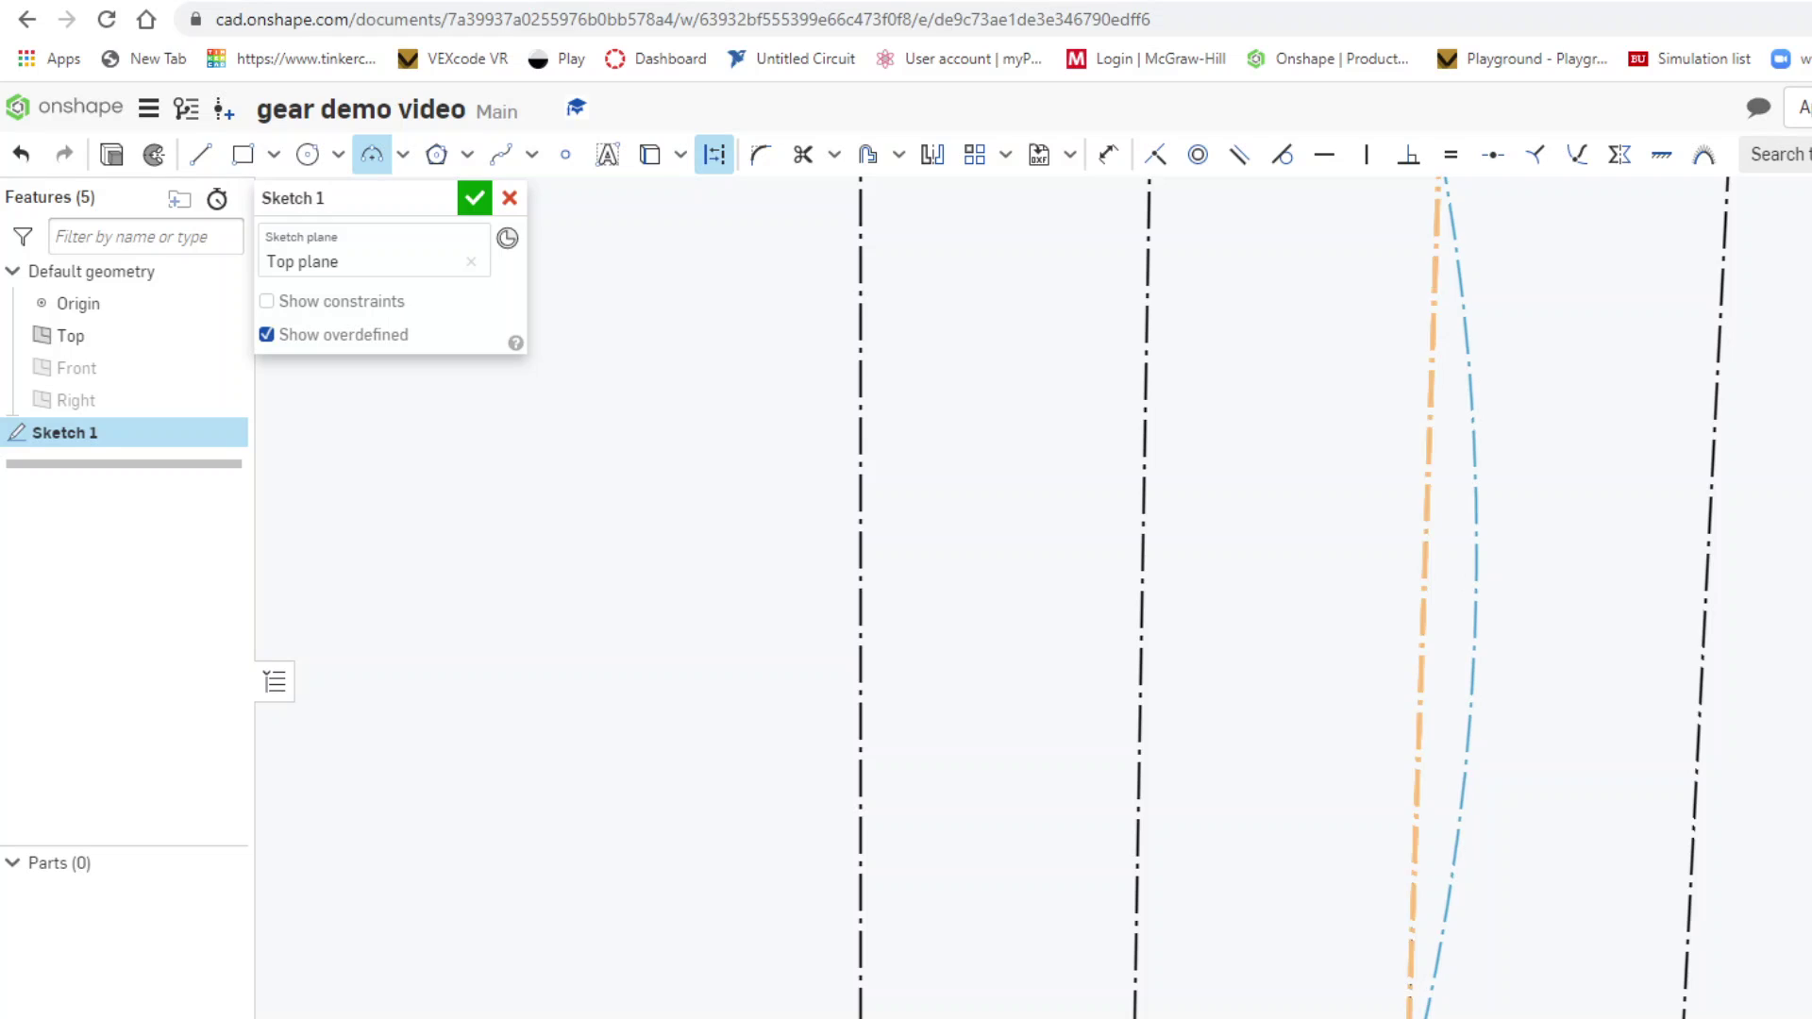
{"action": "scroll", "coordinate": [1416, 1010], "scroll_direction": "up", "scroll_amount": 3}
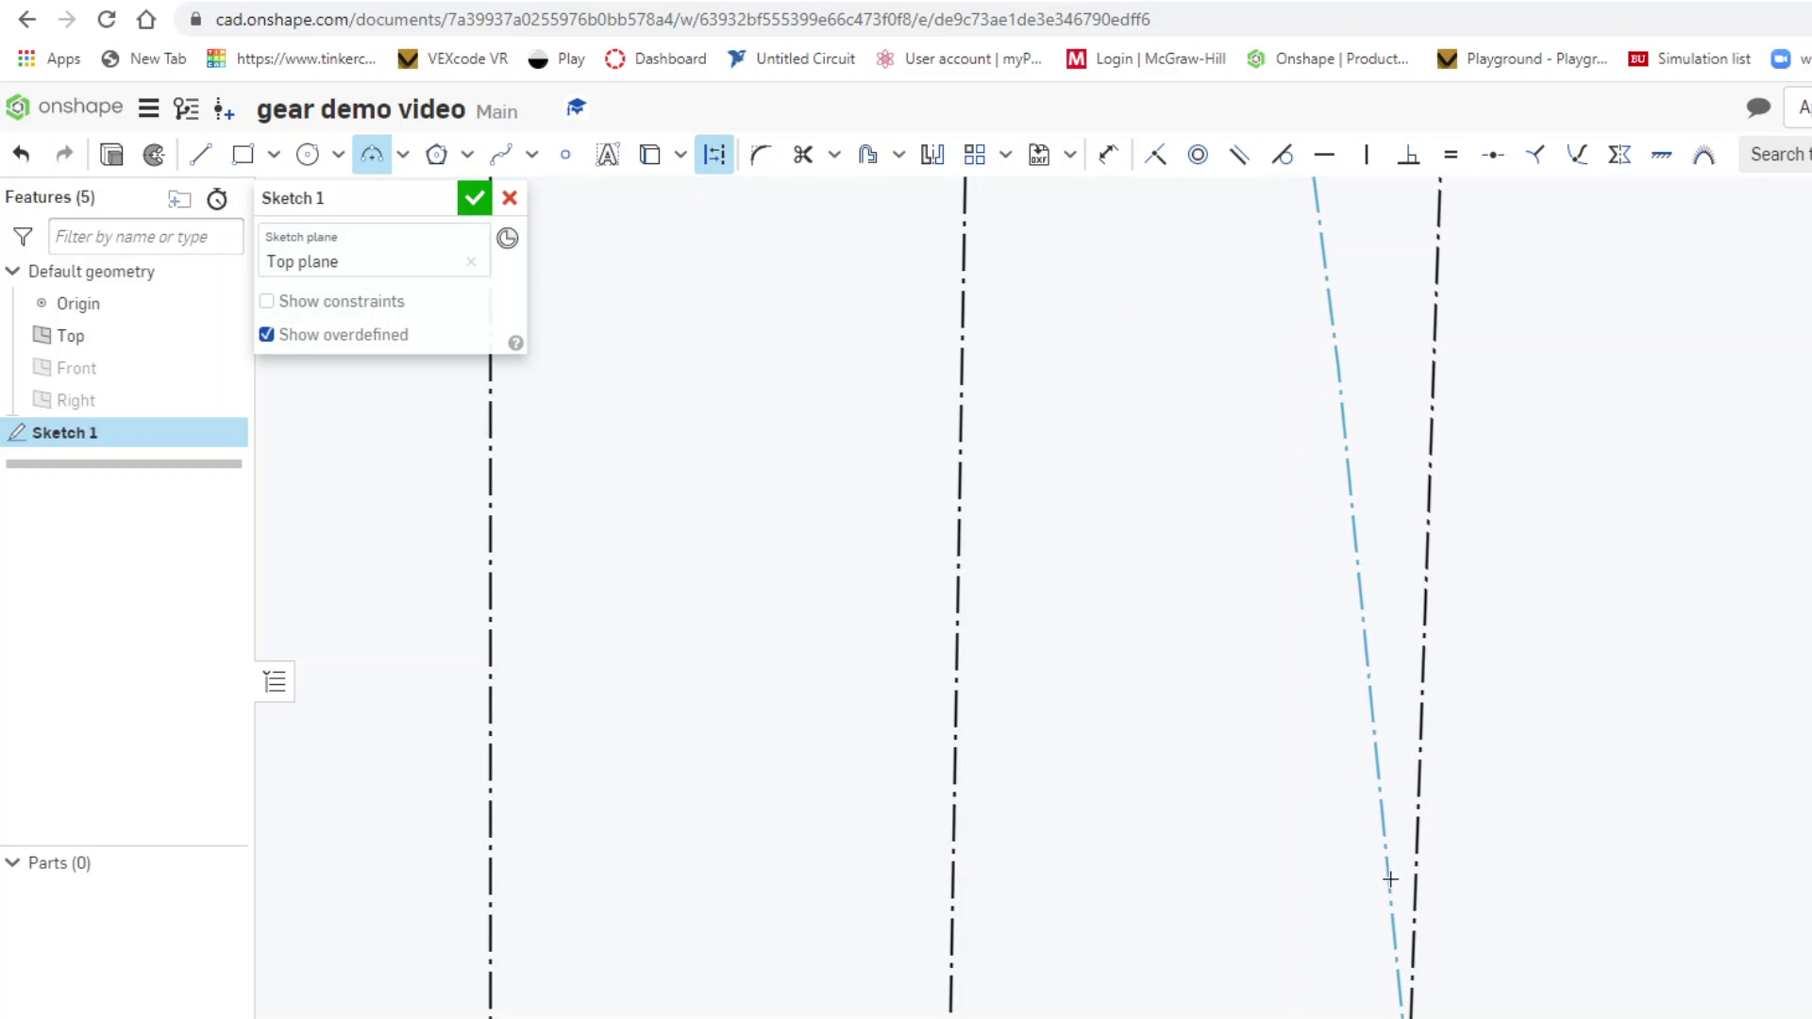
{"action": "left_click", "coordinate": [1390, 879]}
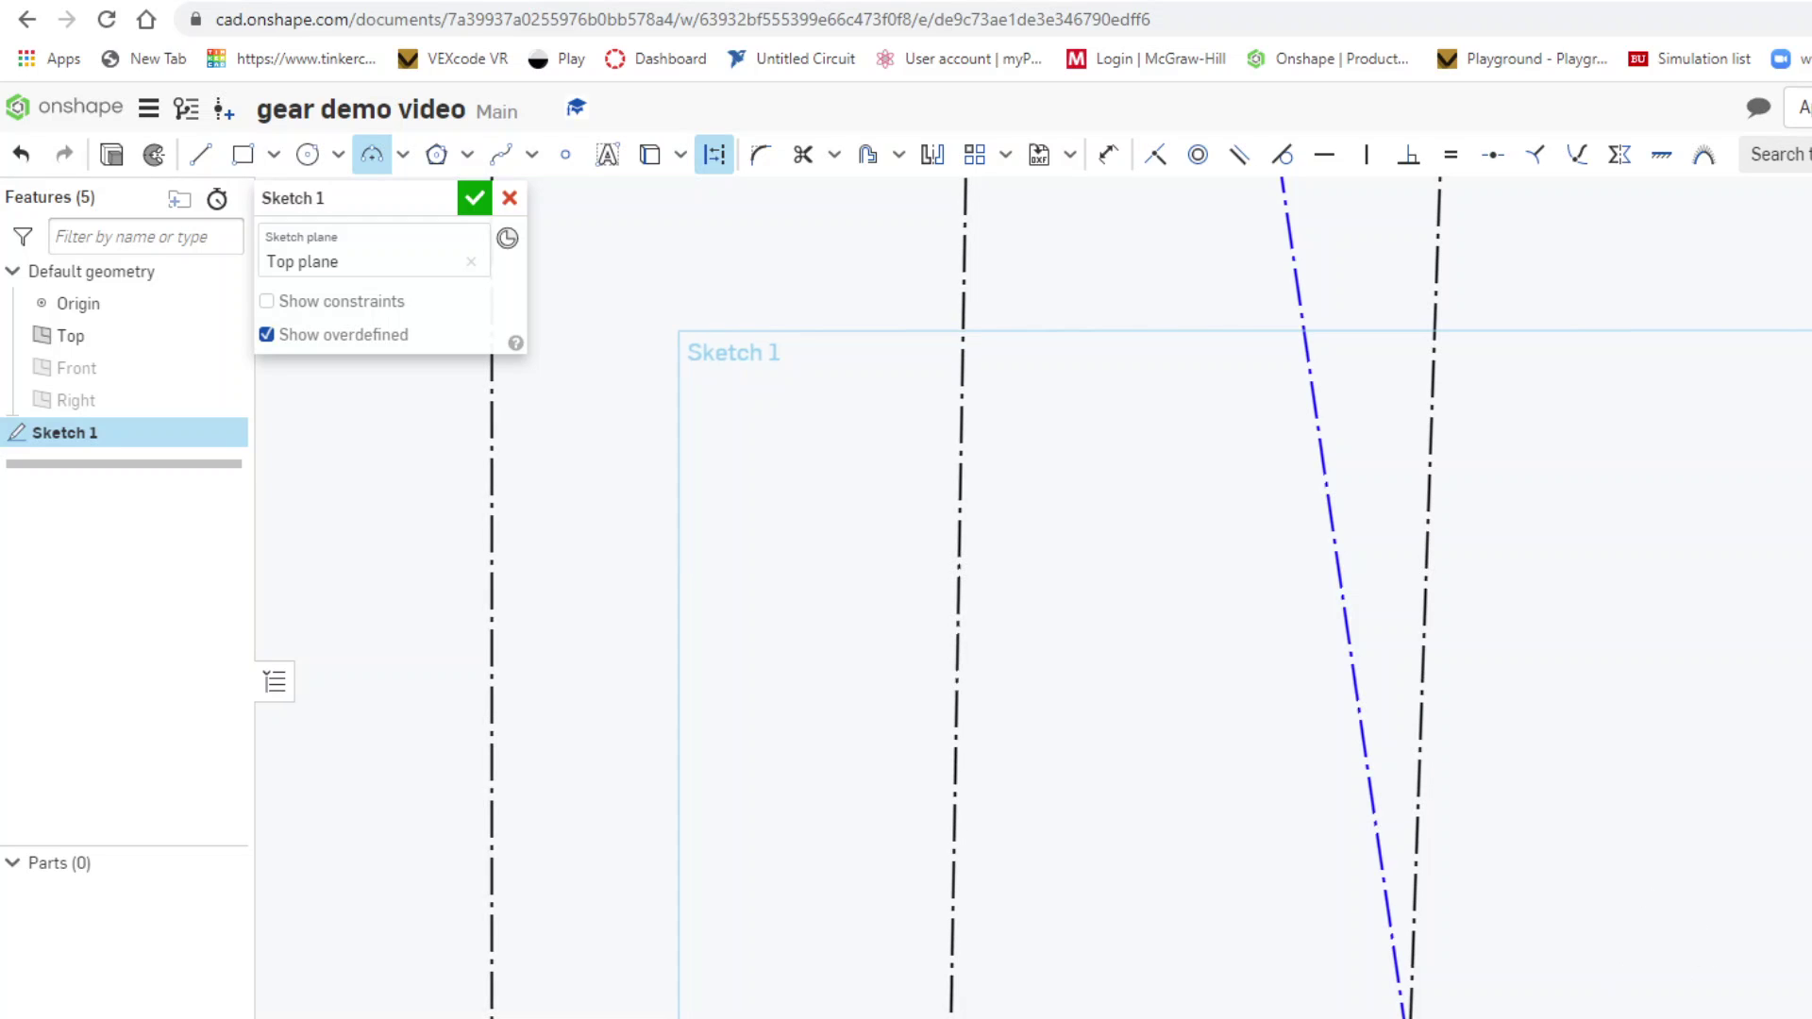
- Turn off construction mode for new sketch geometry
{"action": "scroll", "coordinate": [1680, 958], "scroll_direction": "down", "scroll_amount": 5}
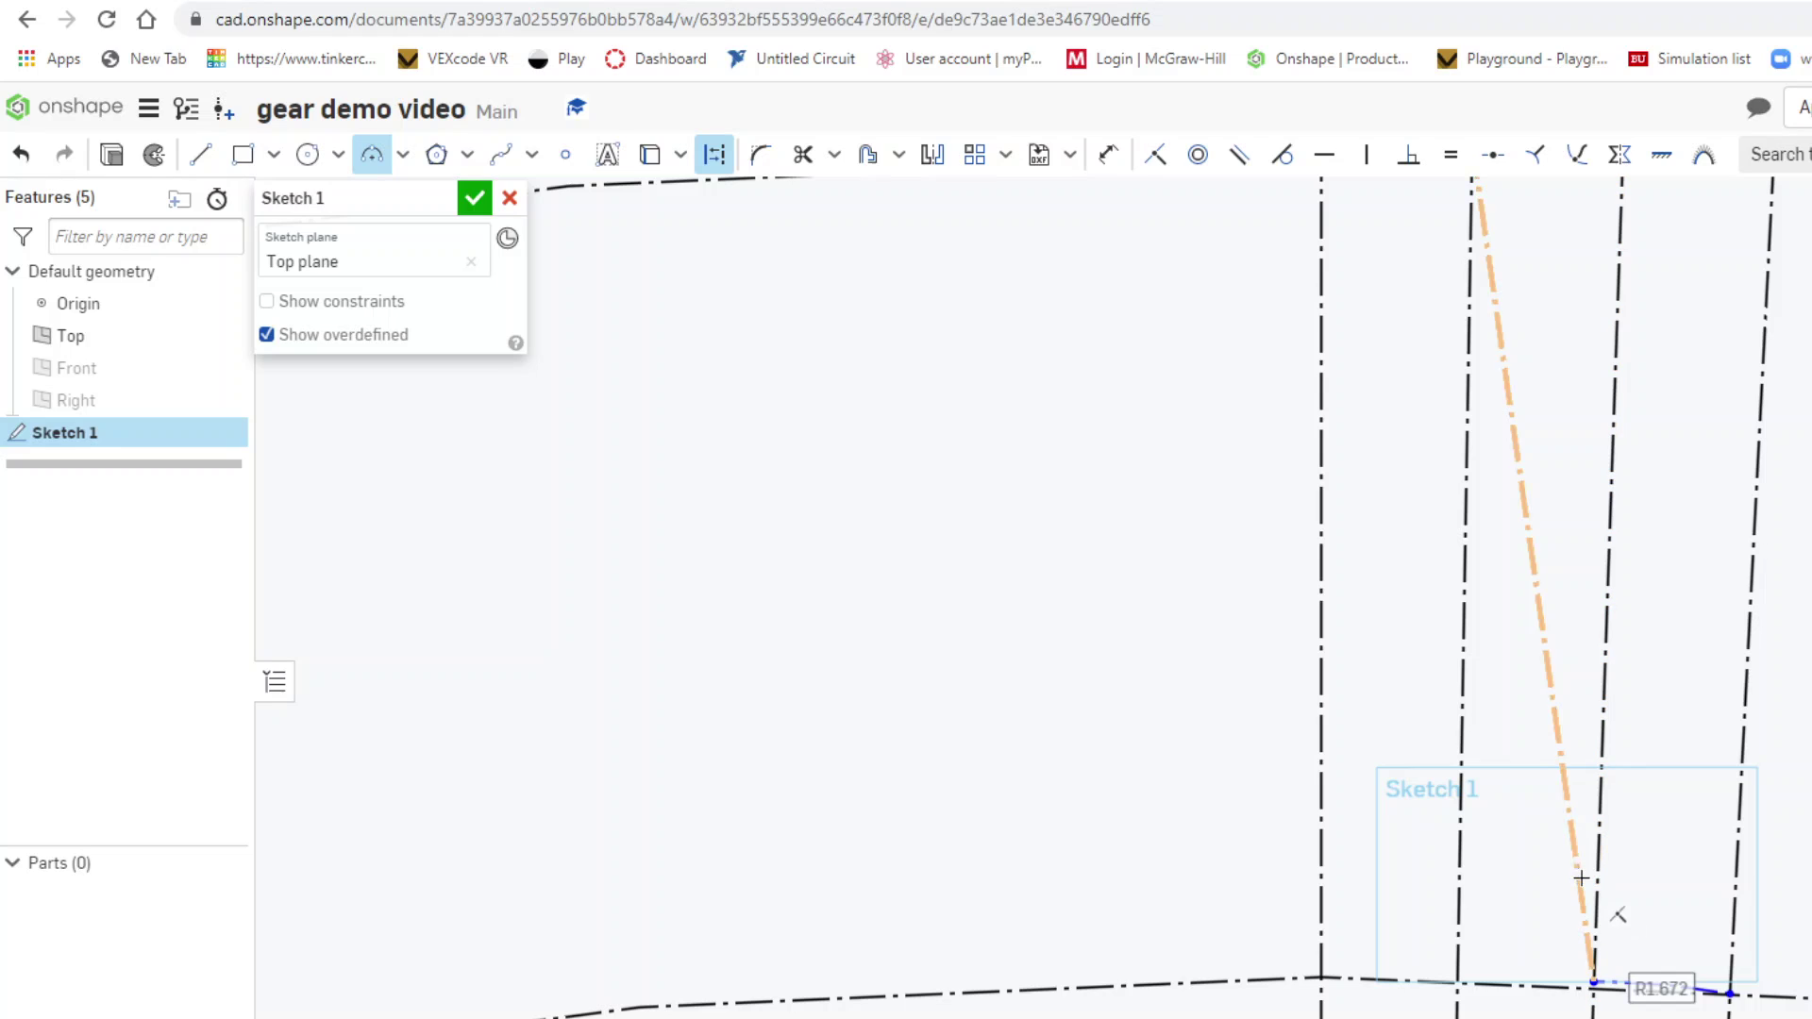
{"action": "scroll", "coordinate": [1408, 708], "scroll_direction": "down", "scroll_amount": 2}
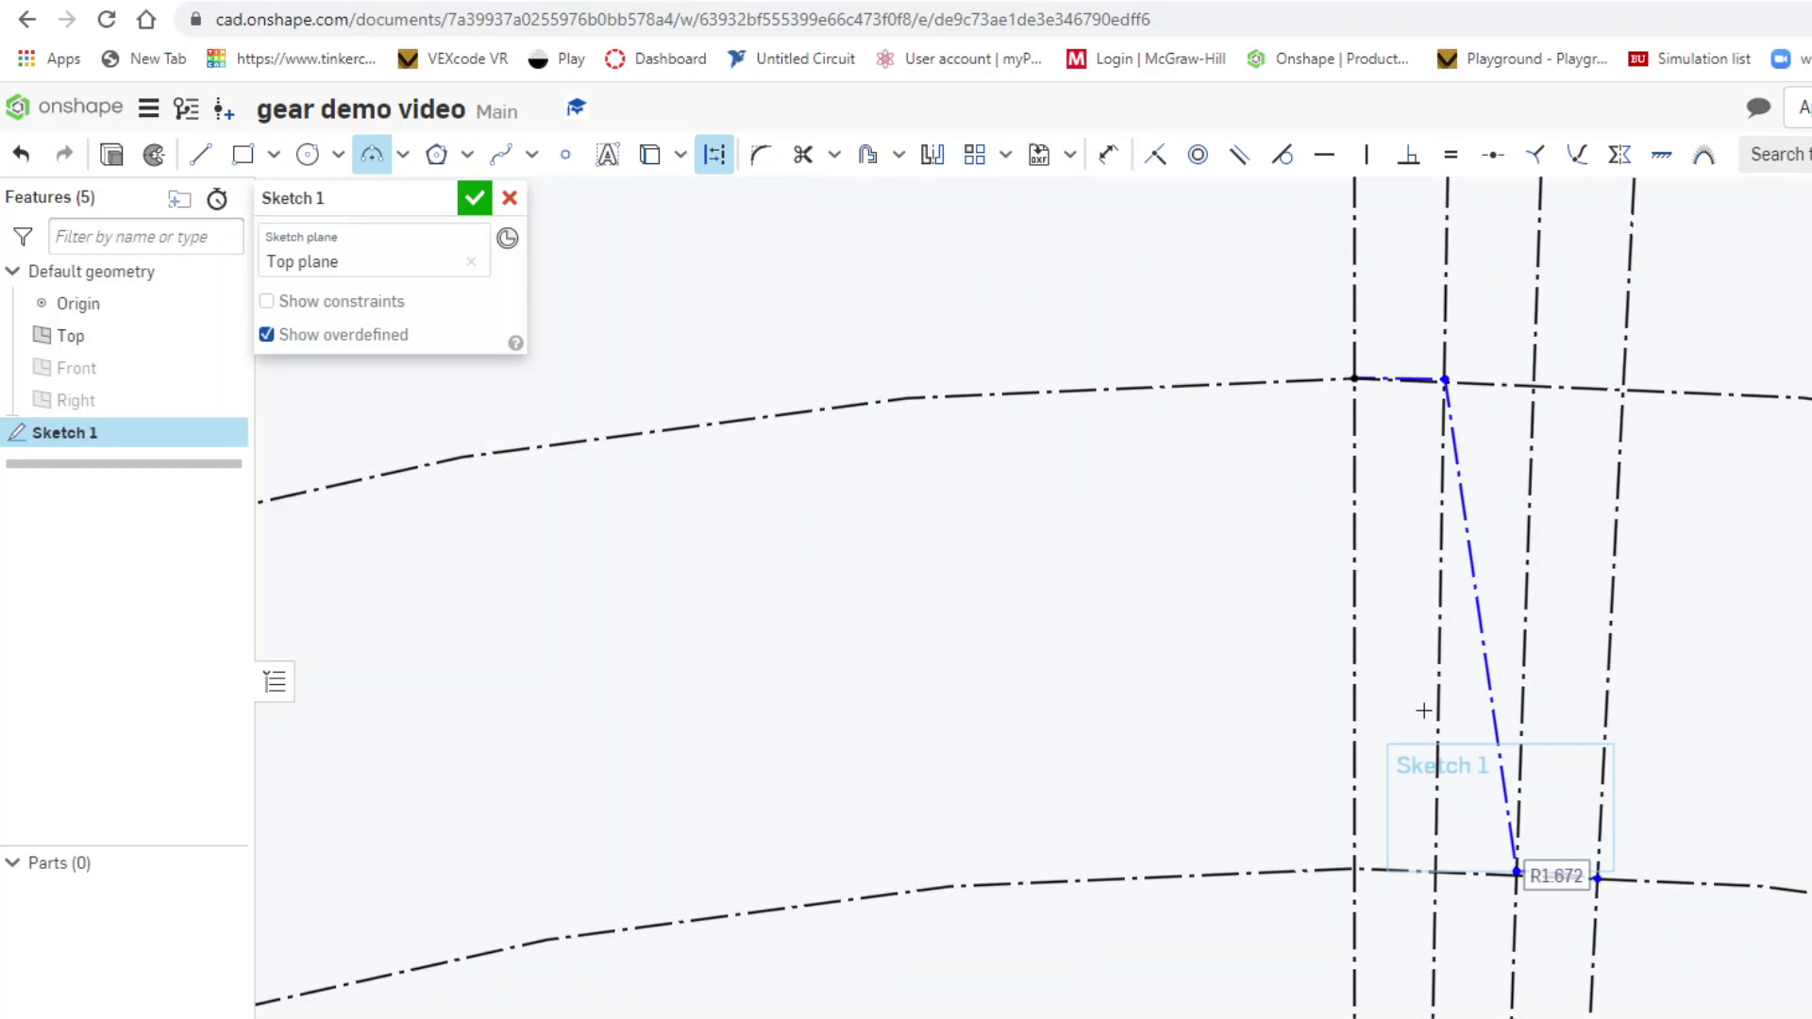
{"action": "scroll", "coordinate": [1478, 311], "scroll_direction": "up", "scroll_amount": 4}
{"action": "scroll", "coordinate": [1398, 414], "scroll_direction": "down", "scroll_amount": 3}
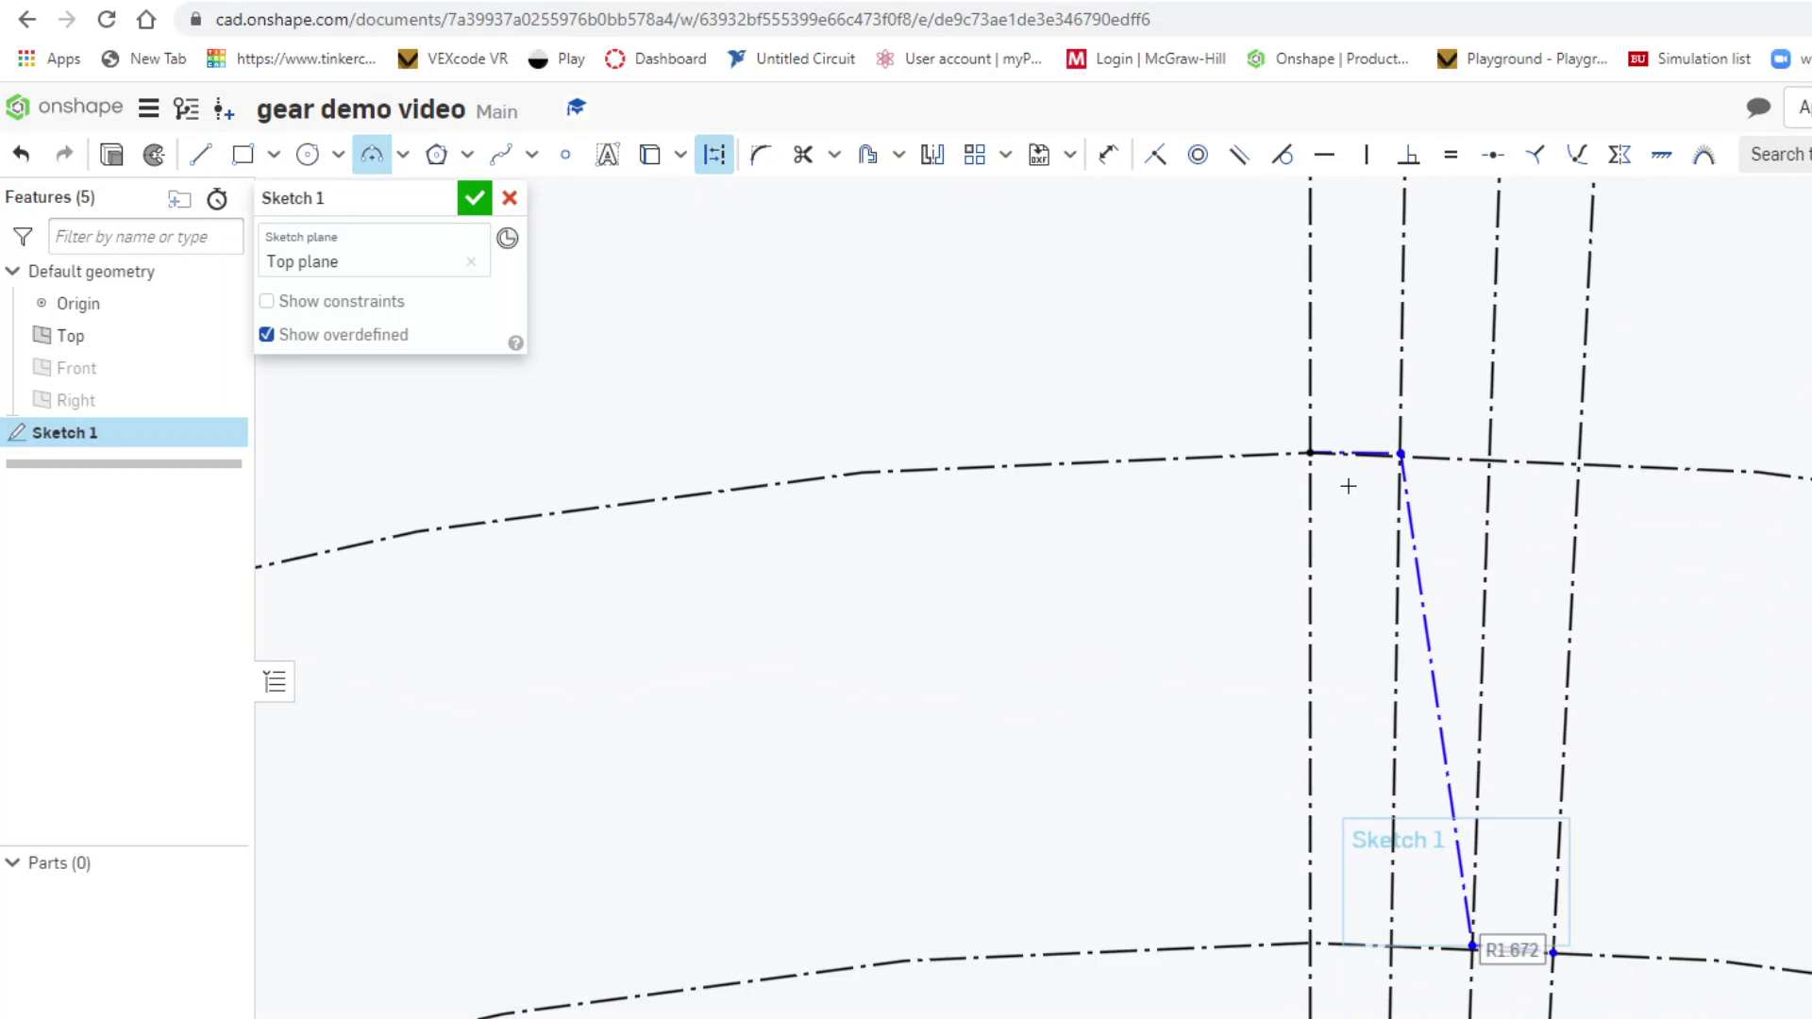
{"action": "scroll", "coordinate": [1522, 780], "scroll_direction": "up", "scroll_amount": 1}
{"action": "scroll", "coordinate": [1521, 779], "scroll_direction": "up", "scroll_amount": 1}
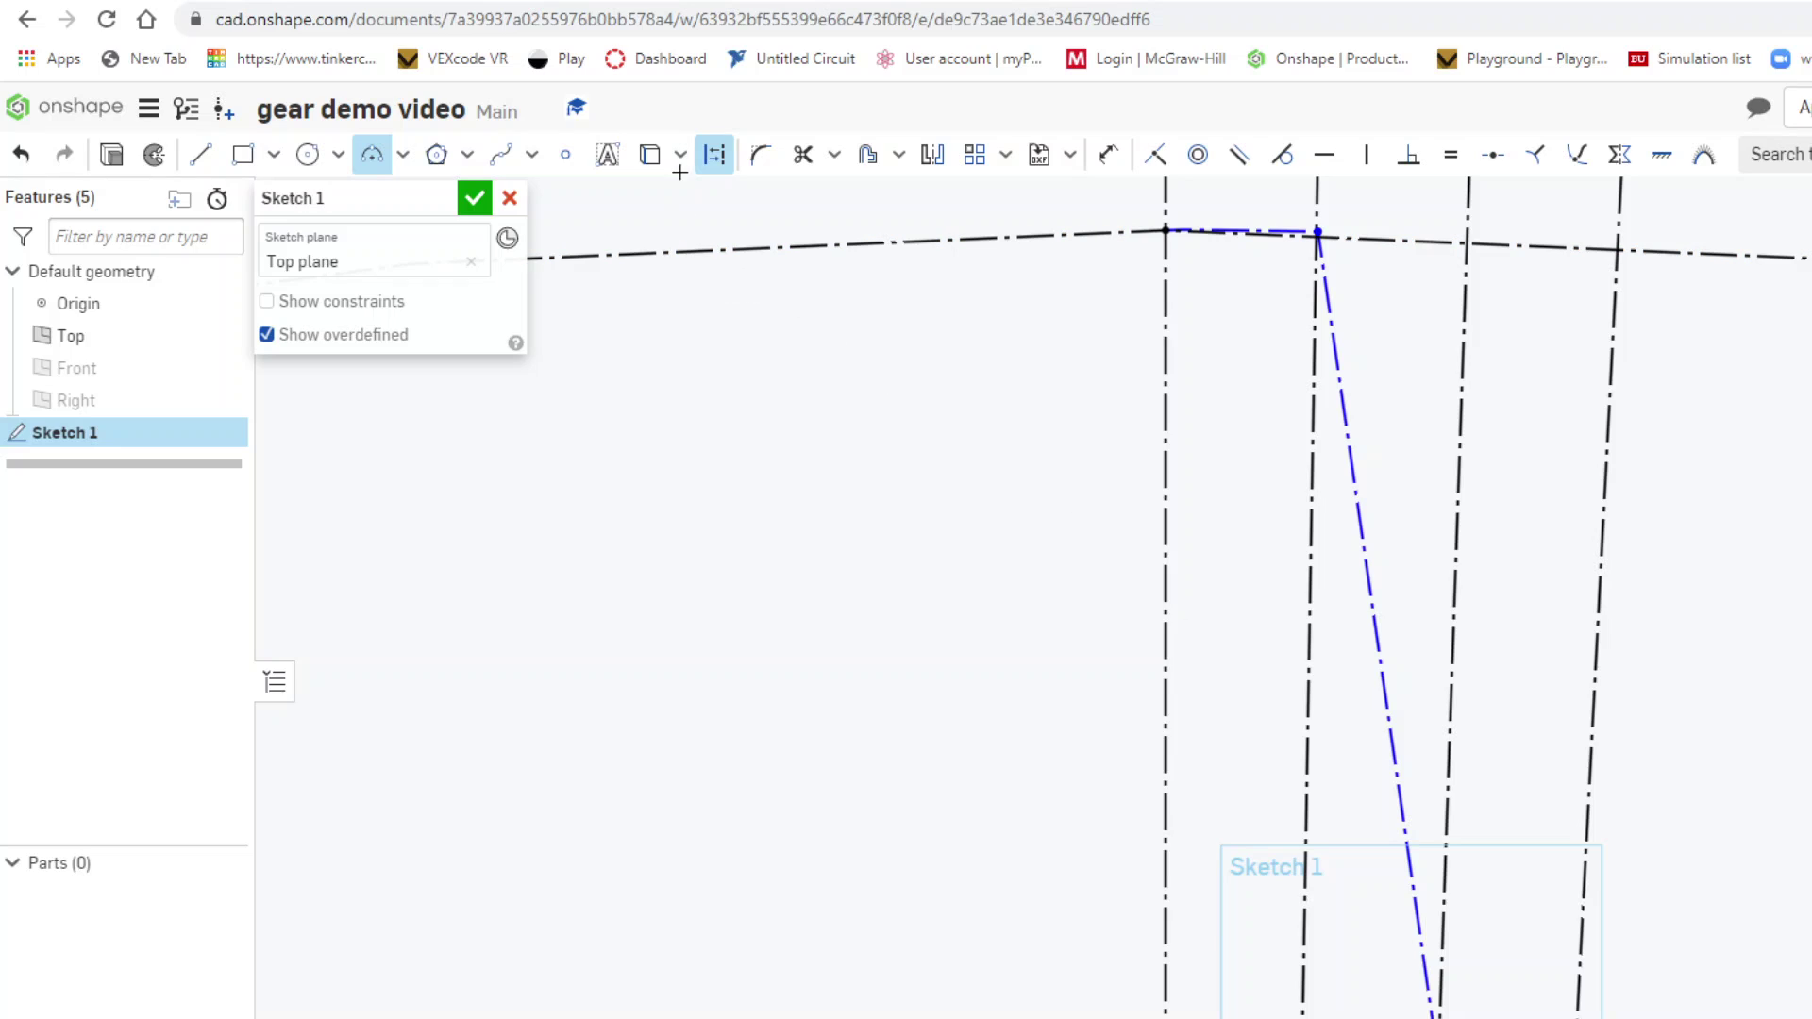
{"action": "left_click", "coordinate": [714, 154]}
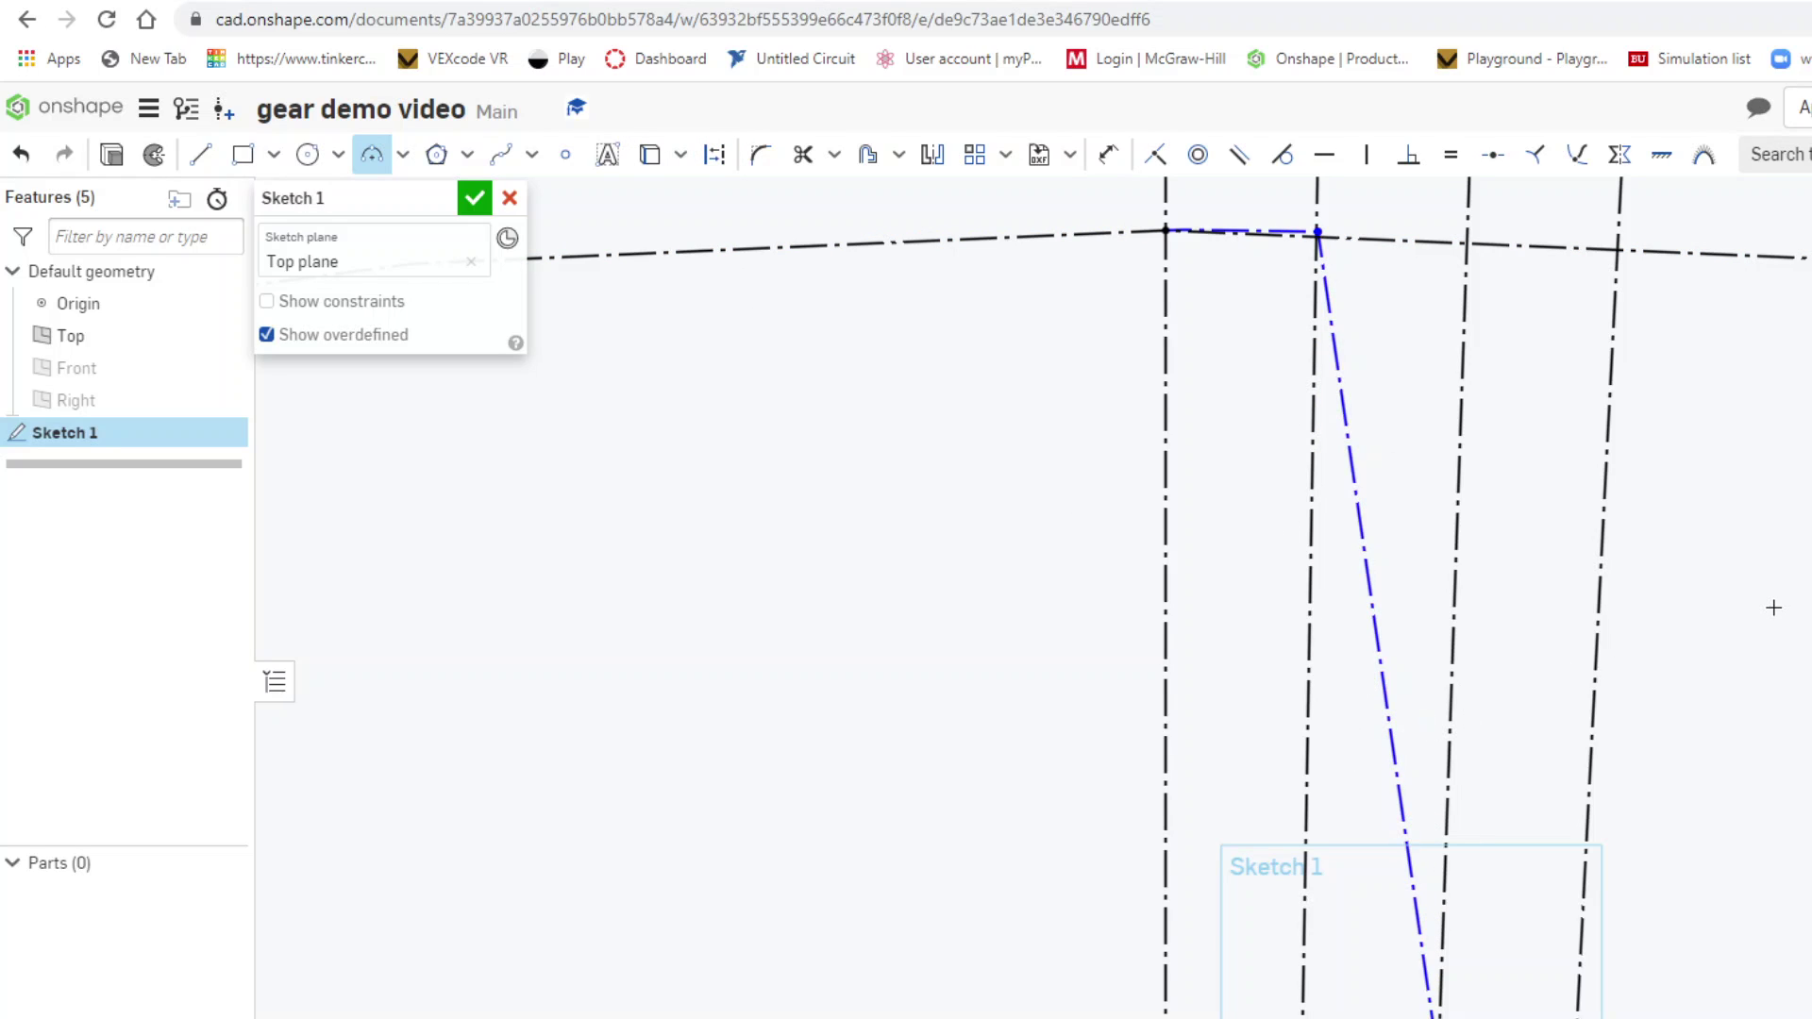
- Exit the arc command and convert the tooth's flank arc and tip arc from construction to regular sketch geometry
{"action": "right_click", "coordinate": [1723, 652]}
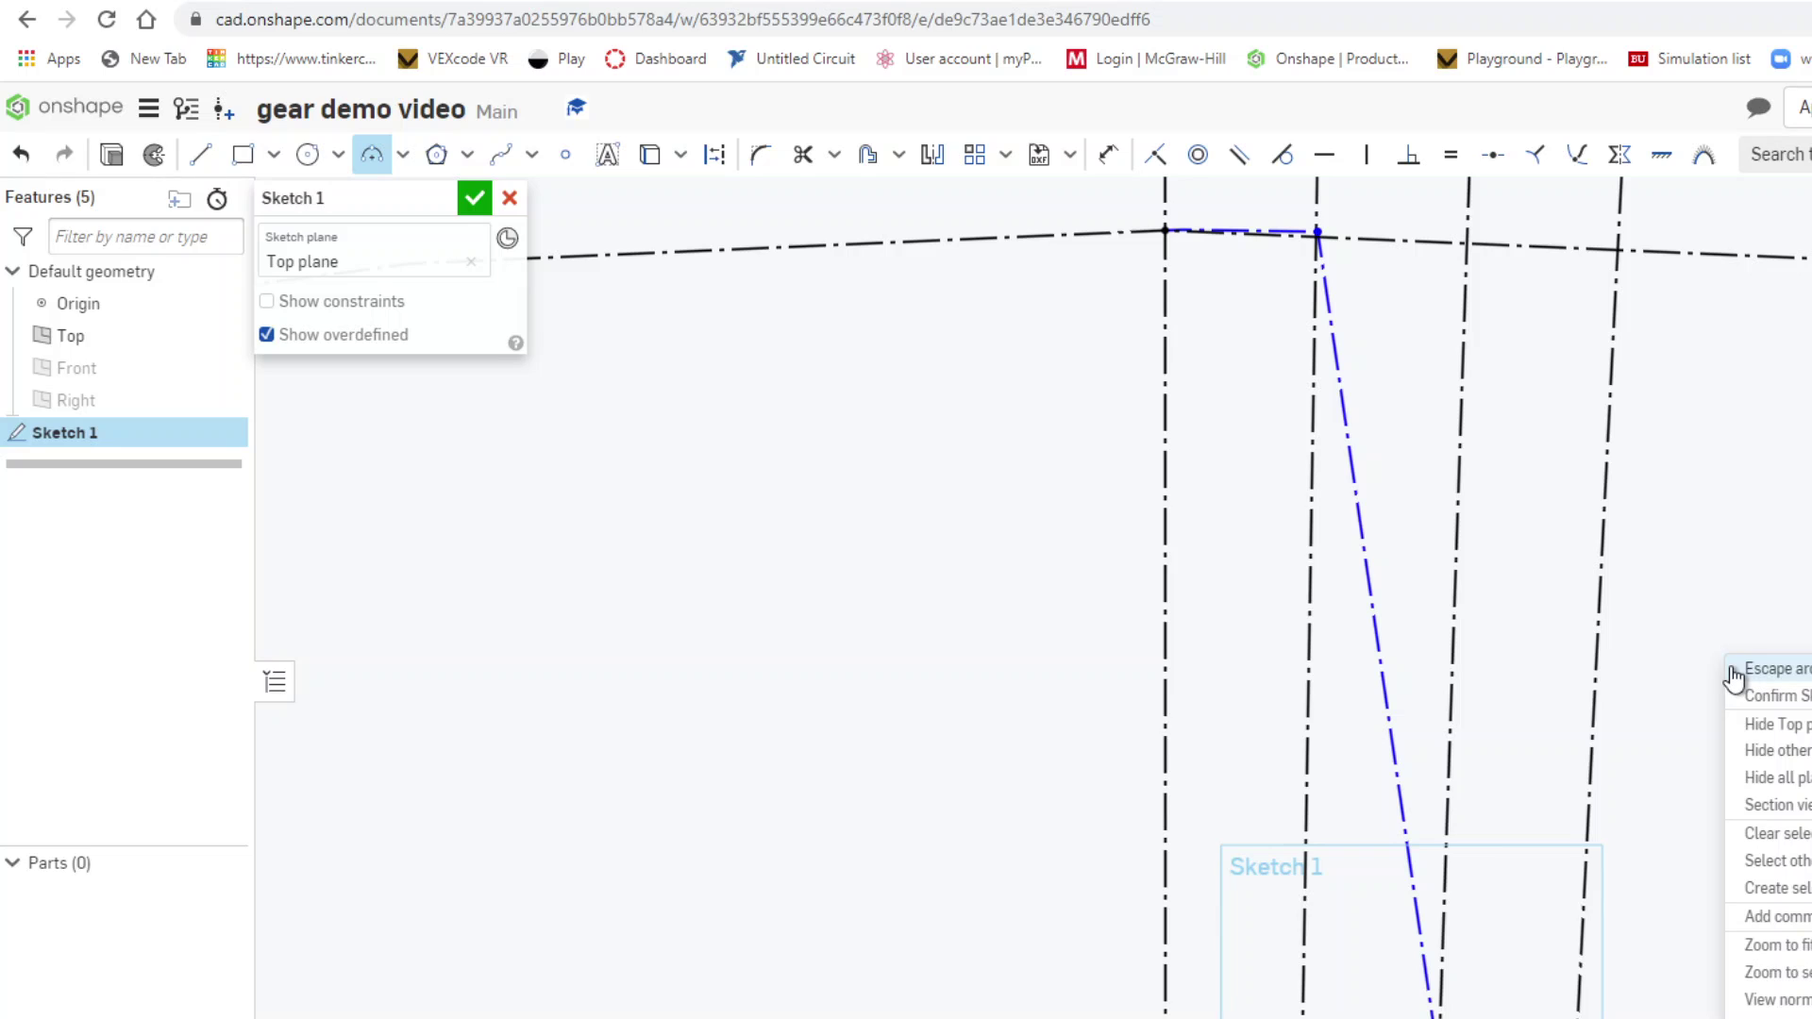
{"action": "left_click", "coordinate": [1741, 670]}
{"action": "left_click", "coordinate": [1380, 684]}
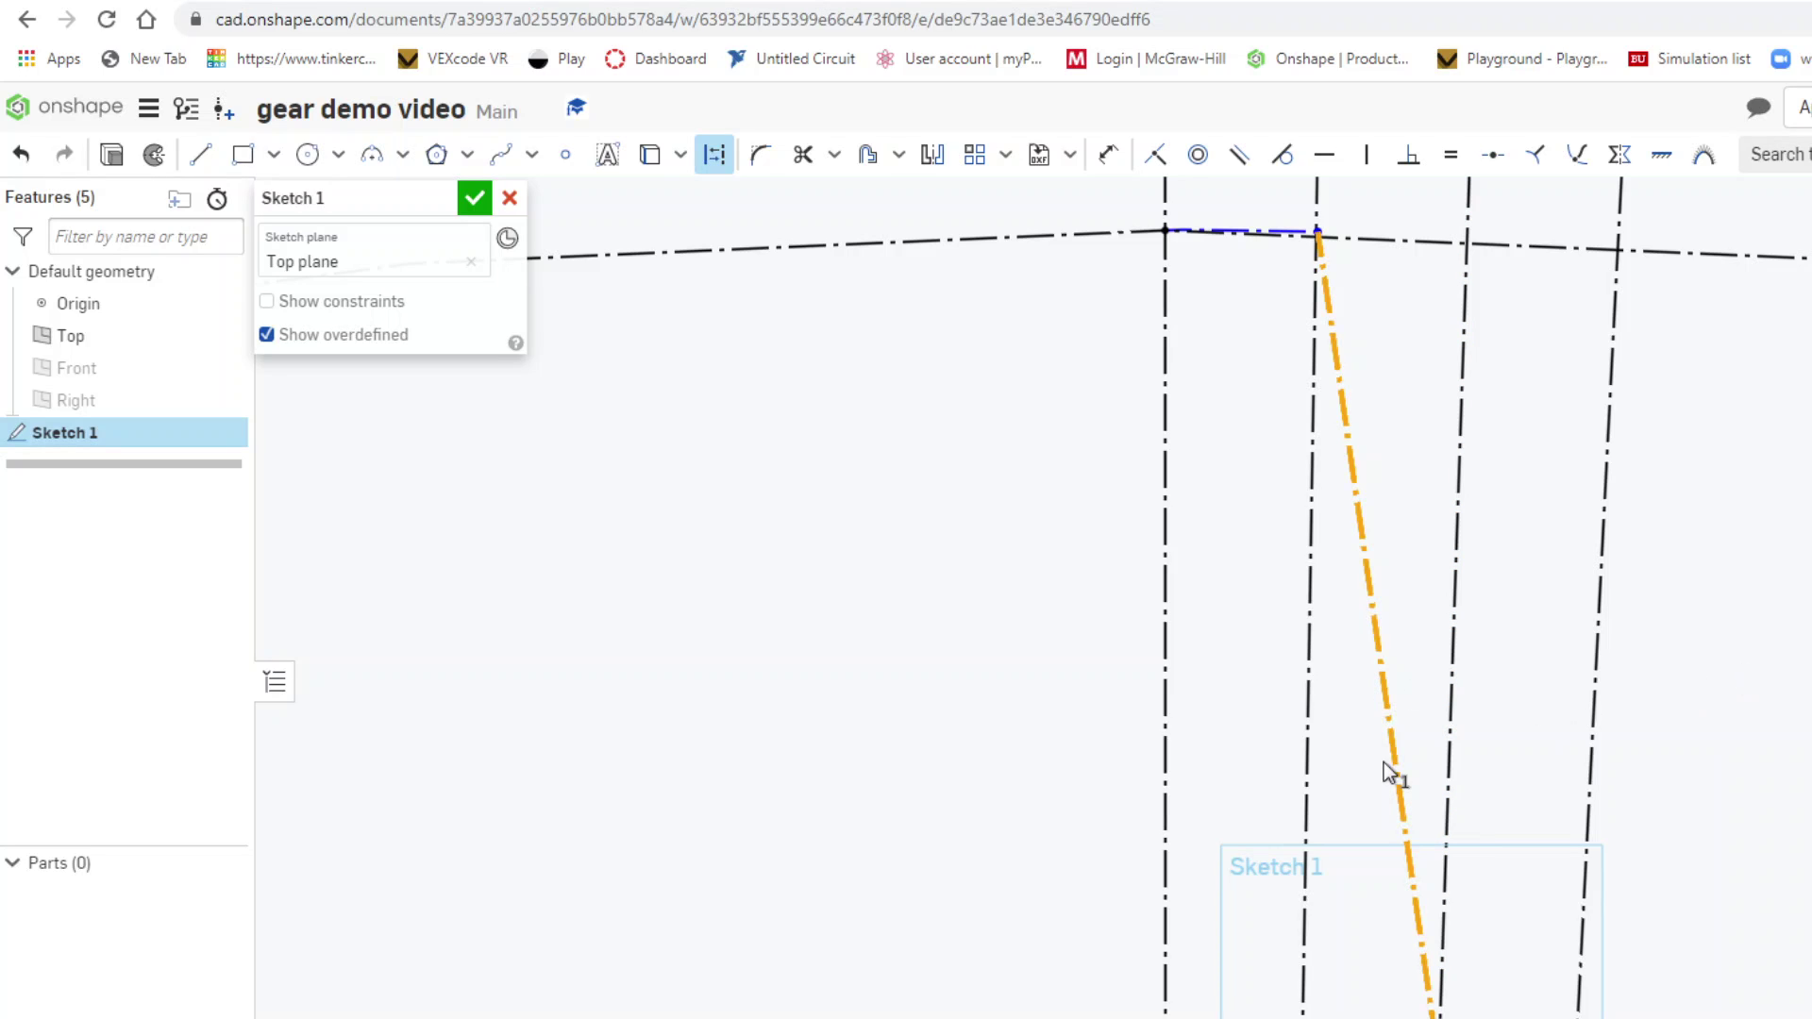
{"action": "left_click", "coordinate": [712, 155]}
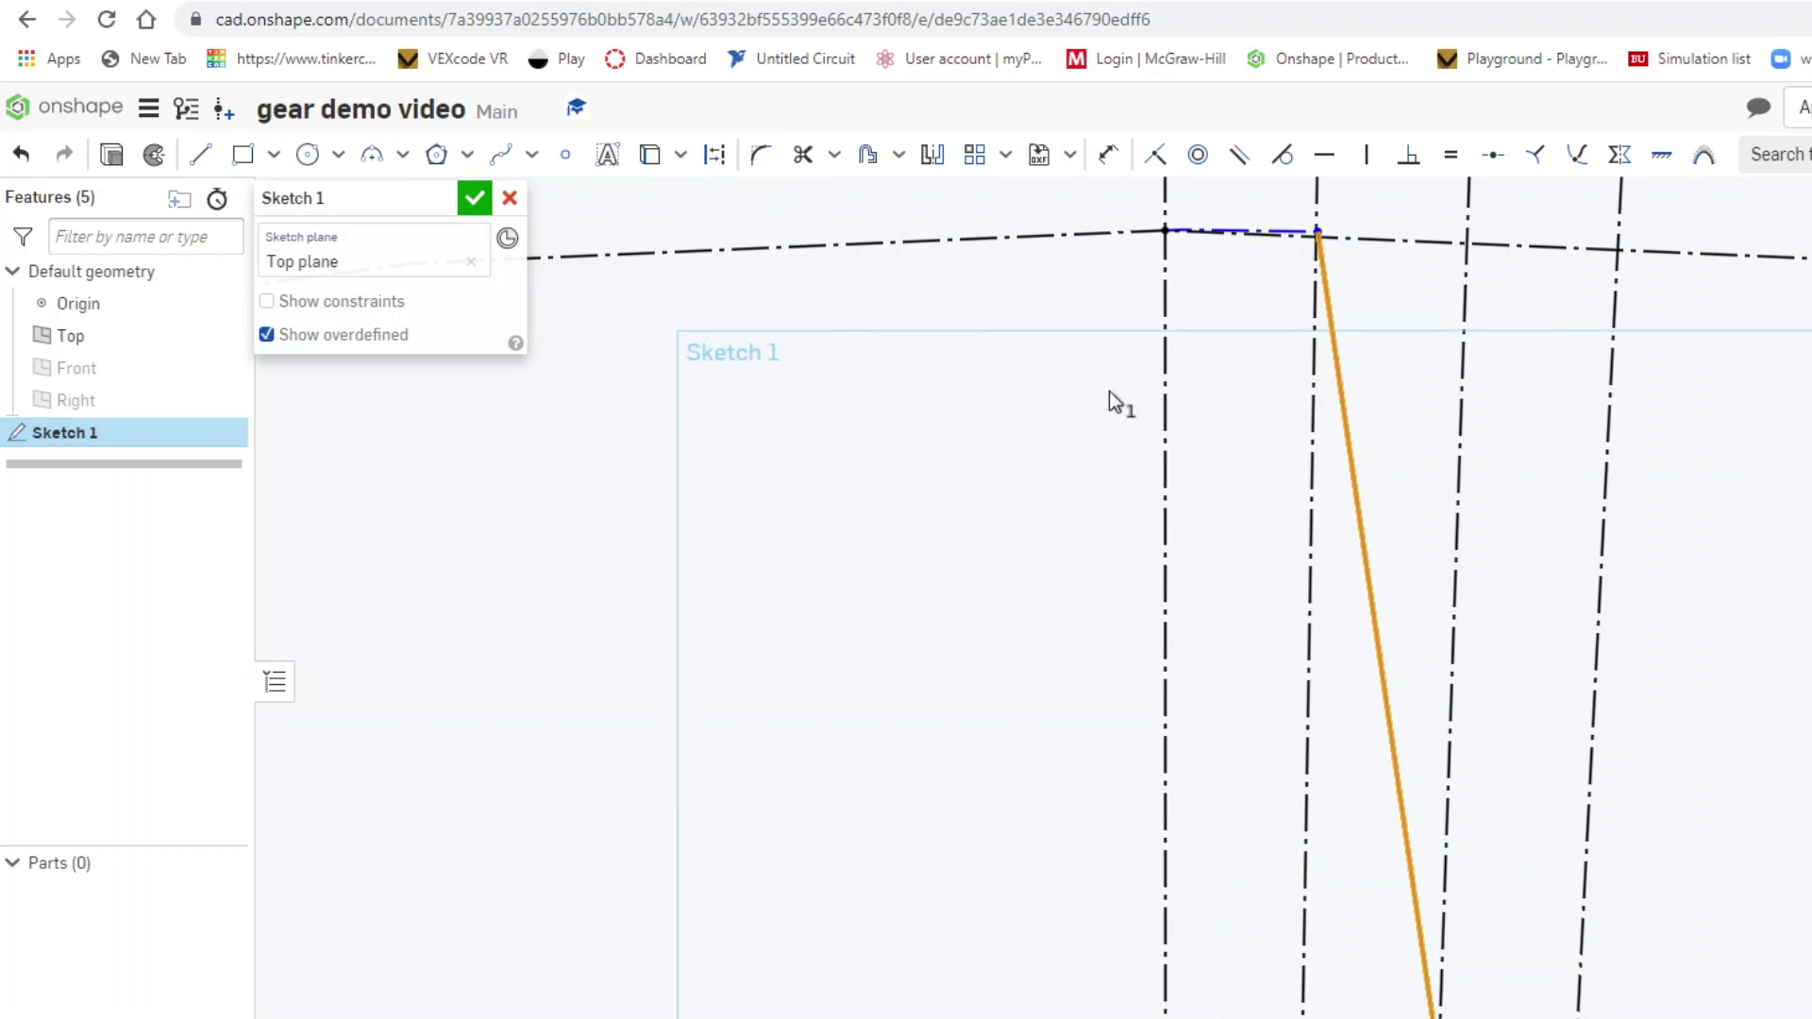
{"action": "left_click", "coordinate": [1290, 231]}
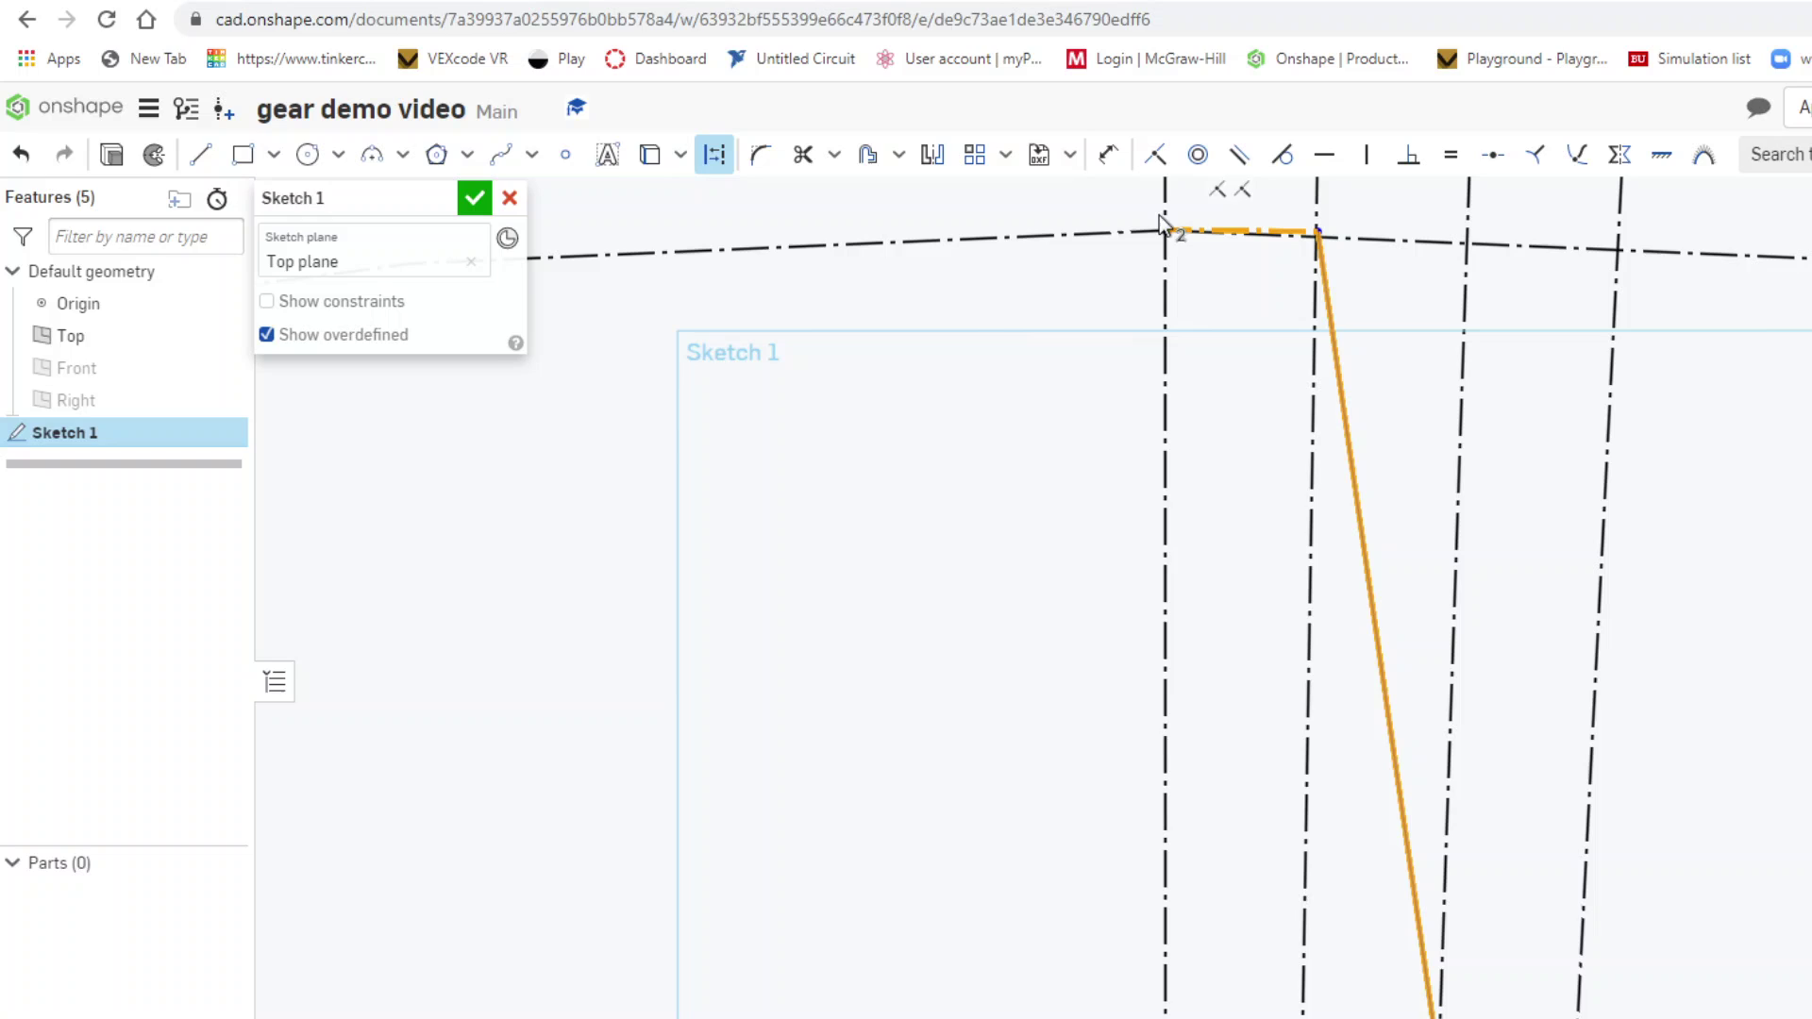
{"action": "left_click", "coordinate": [715, 159]}
{"action": "left_click", "coordinate": [718, 159]}
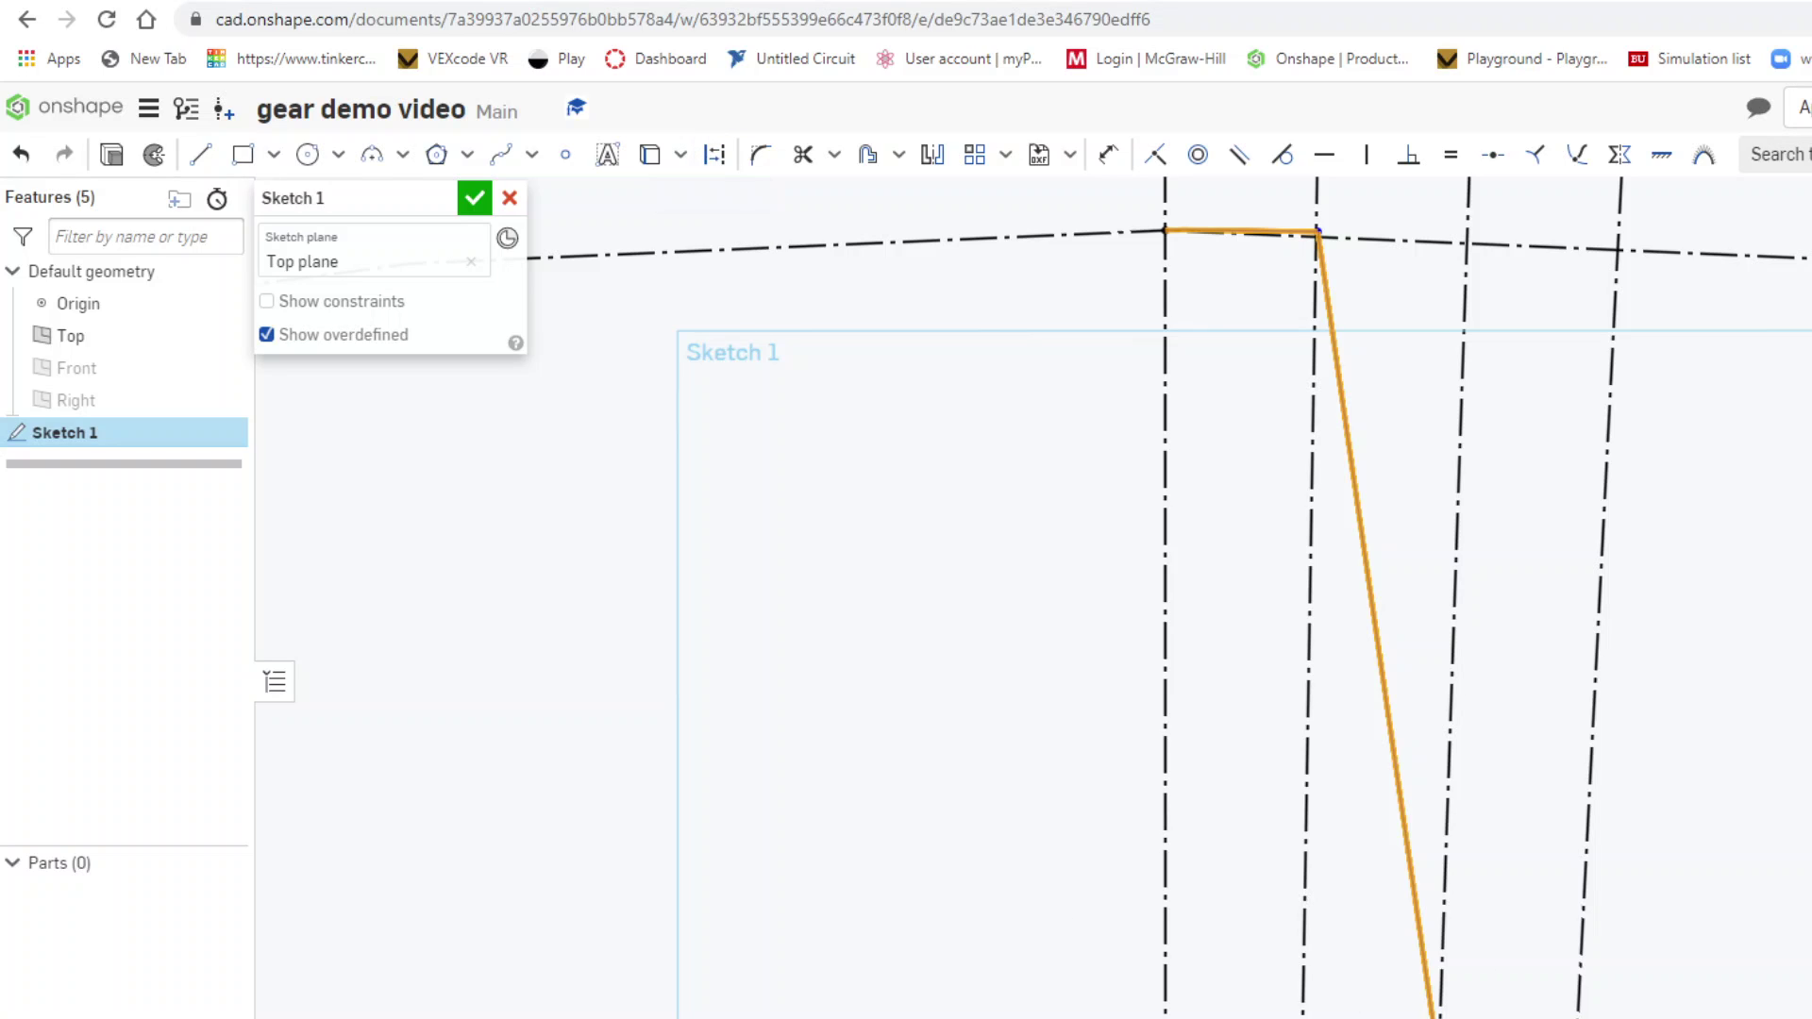
{"action": "left_click", "coordinate": [1044, 240]}
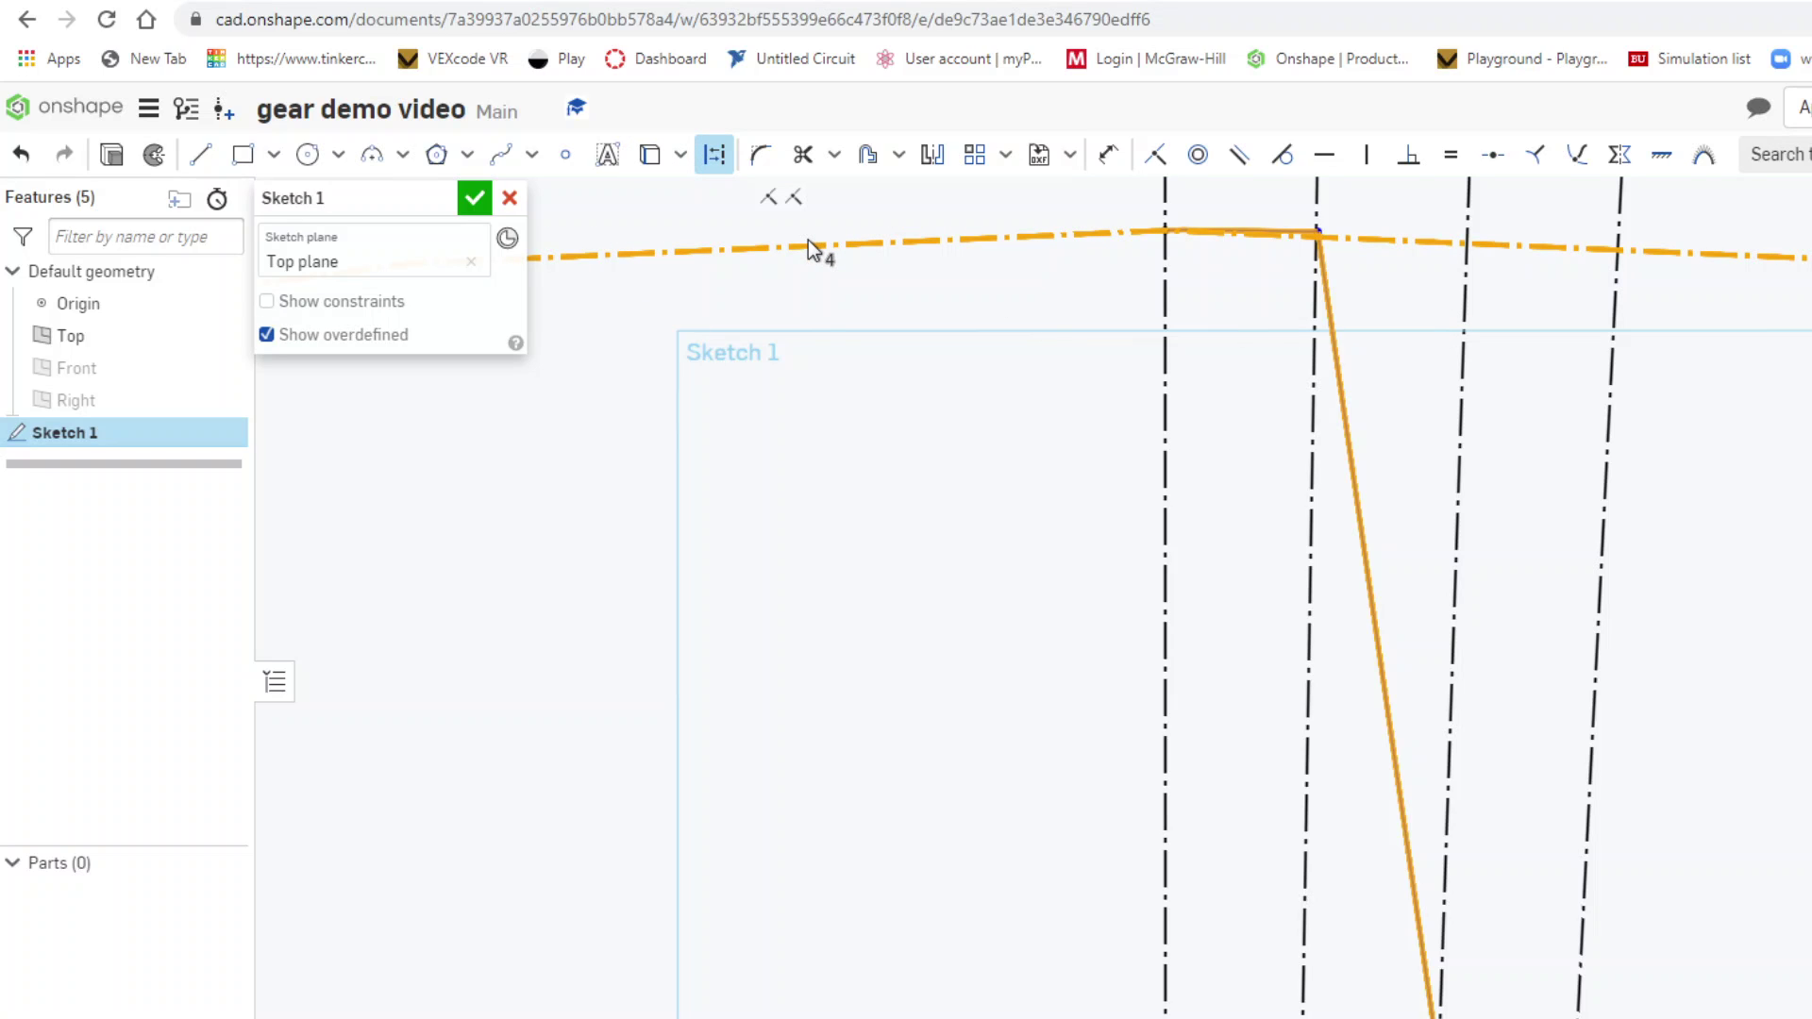
{"action": "key", "text": "Delete"}
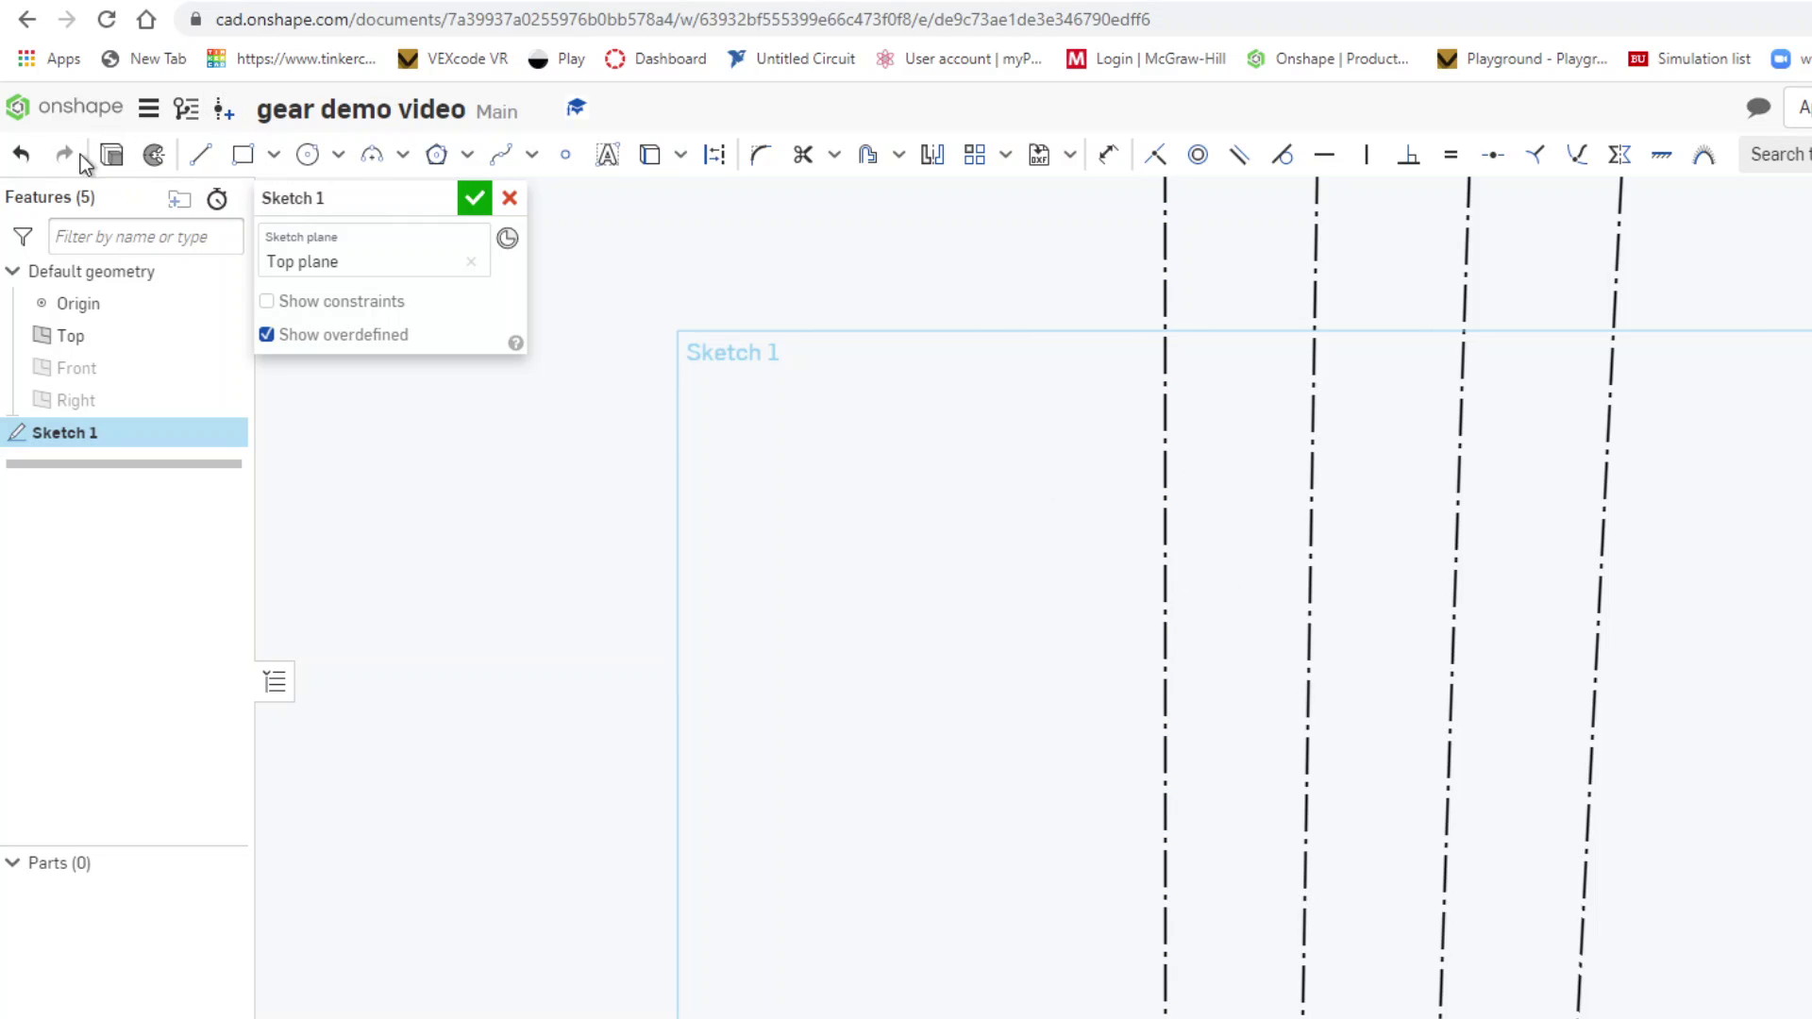
{"action": "left_click", "coordinate": [29, 166]}
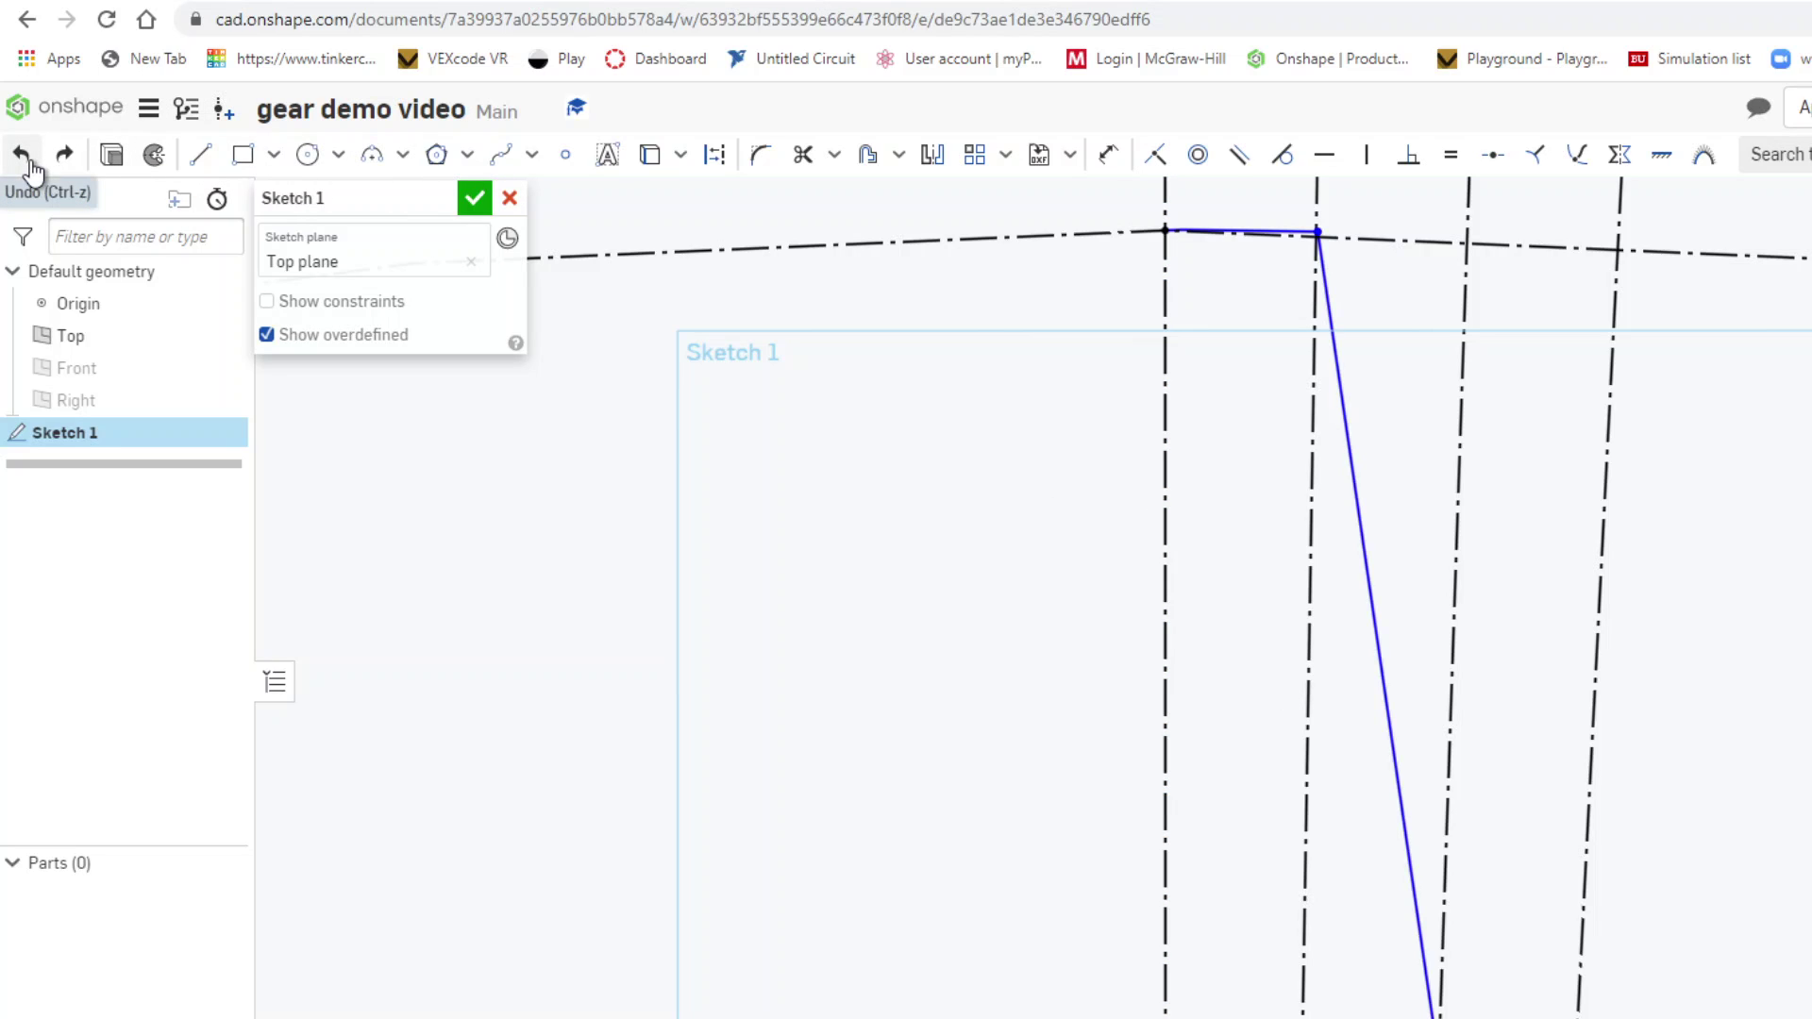
- Delete the 42 mm construction circle, keeping the tooth profile arcs
{"action": "left_click", "coordinate": [1407, 238]}
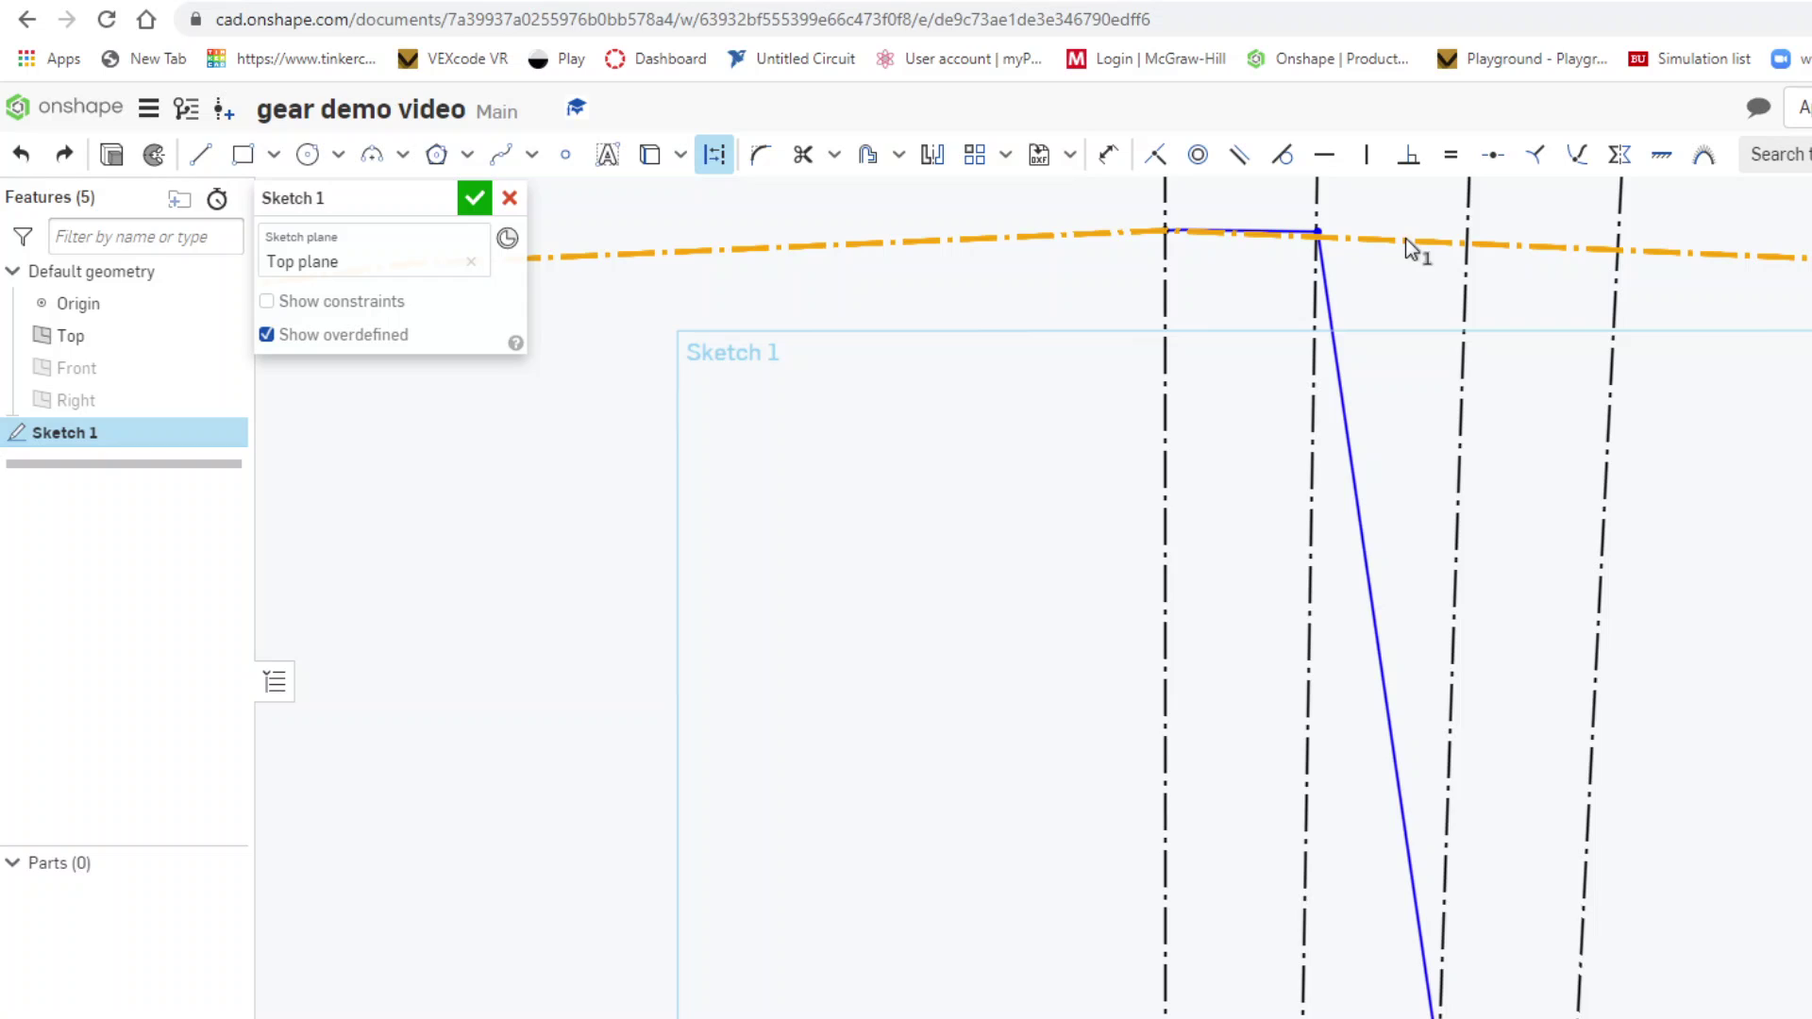
{"action": "key", "text": "Delete"}
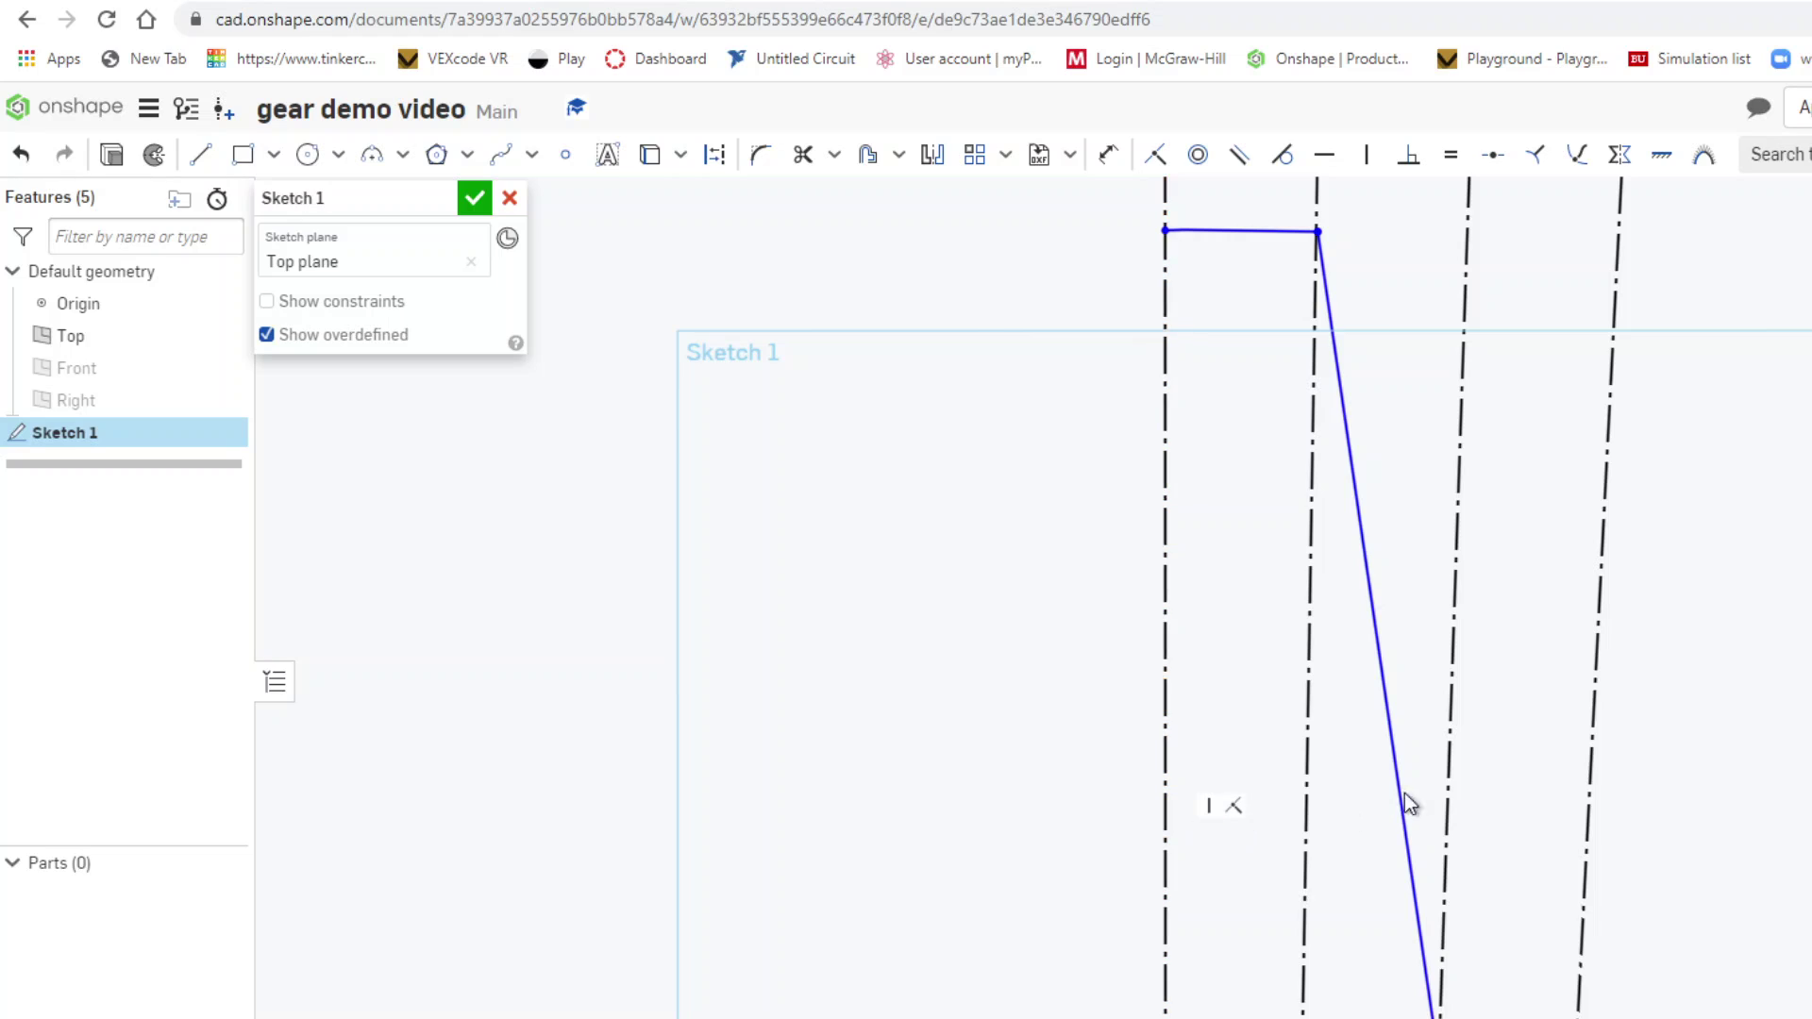
{"action": "scroll", "coordinate": [1557, 741], "scroll_direction": "down", "scroll_amount": 2}
{"action": "scroll", "coordinate": [1099, 579], "scroll_direction": "down", "scroll_amount": 4}
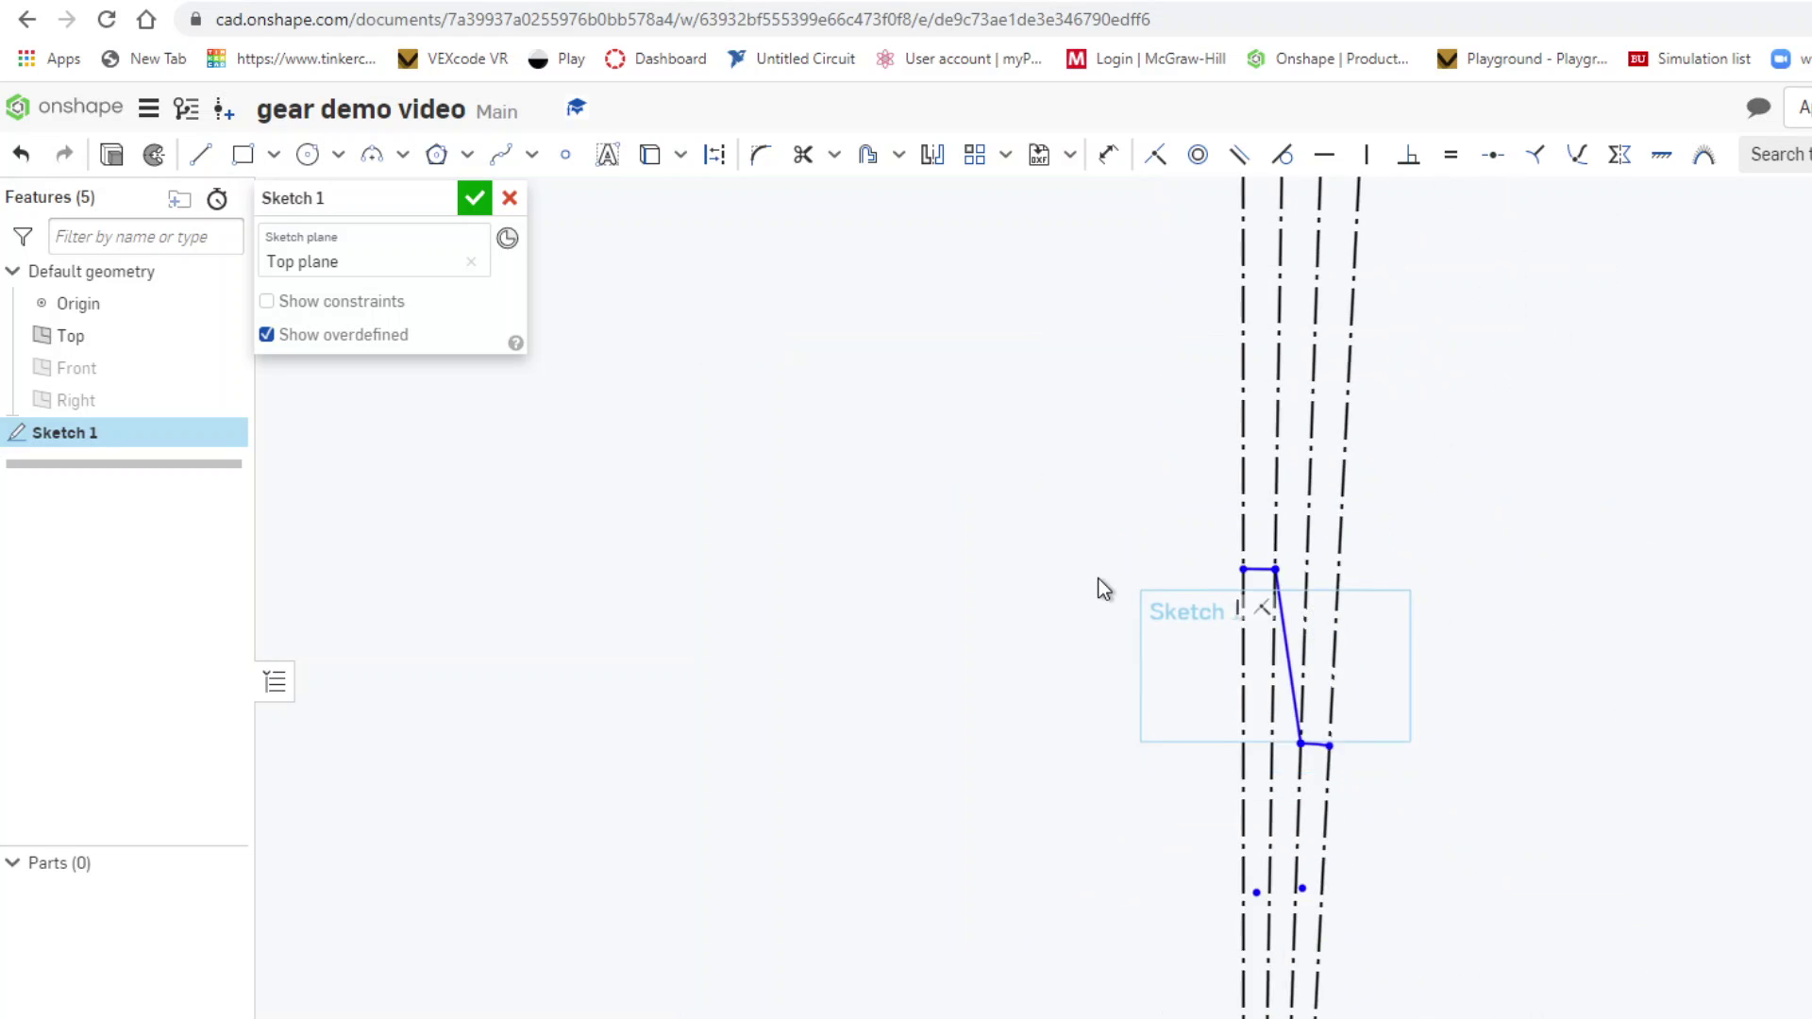
{"action": "scroll", "coordinate": [1077, 530], "scroll_direction": "down", "scroll_amount": 3}
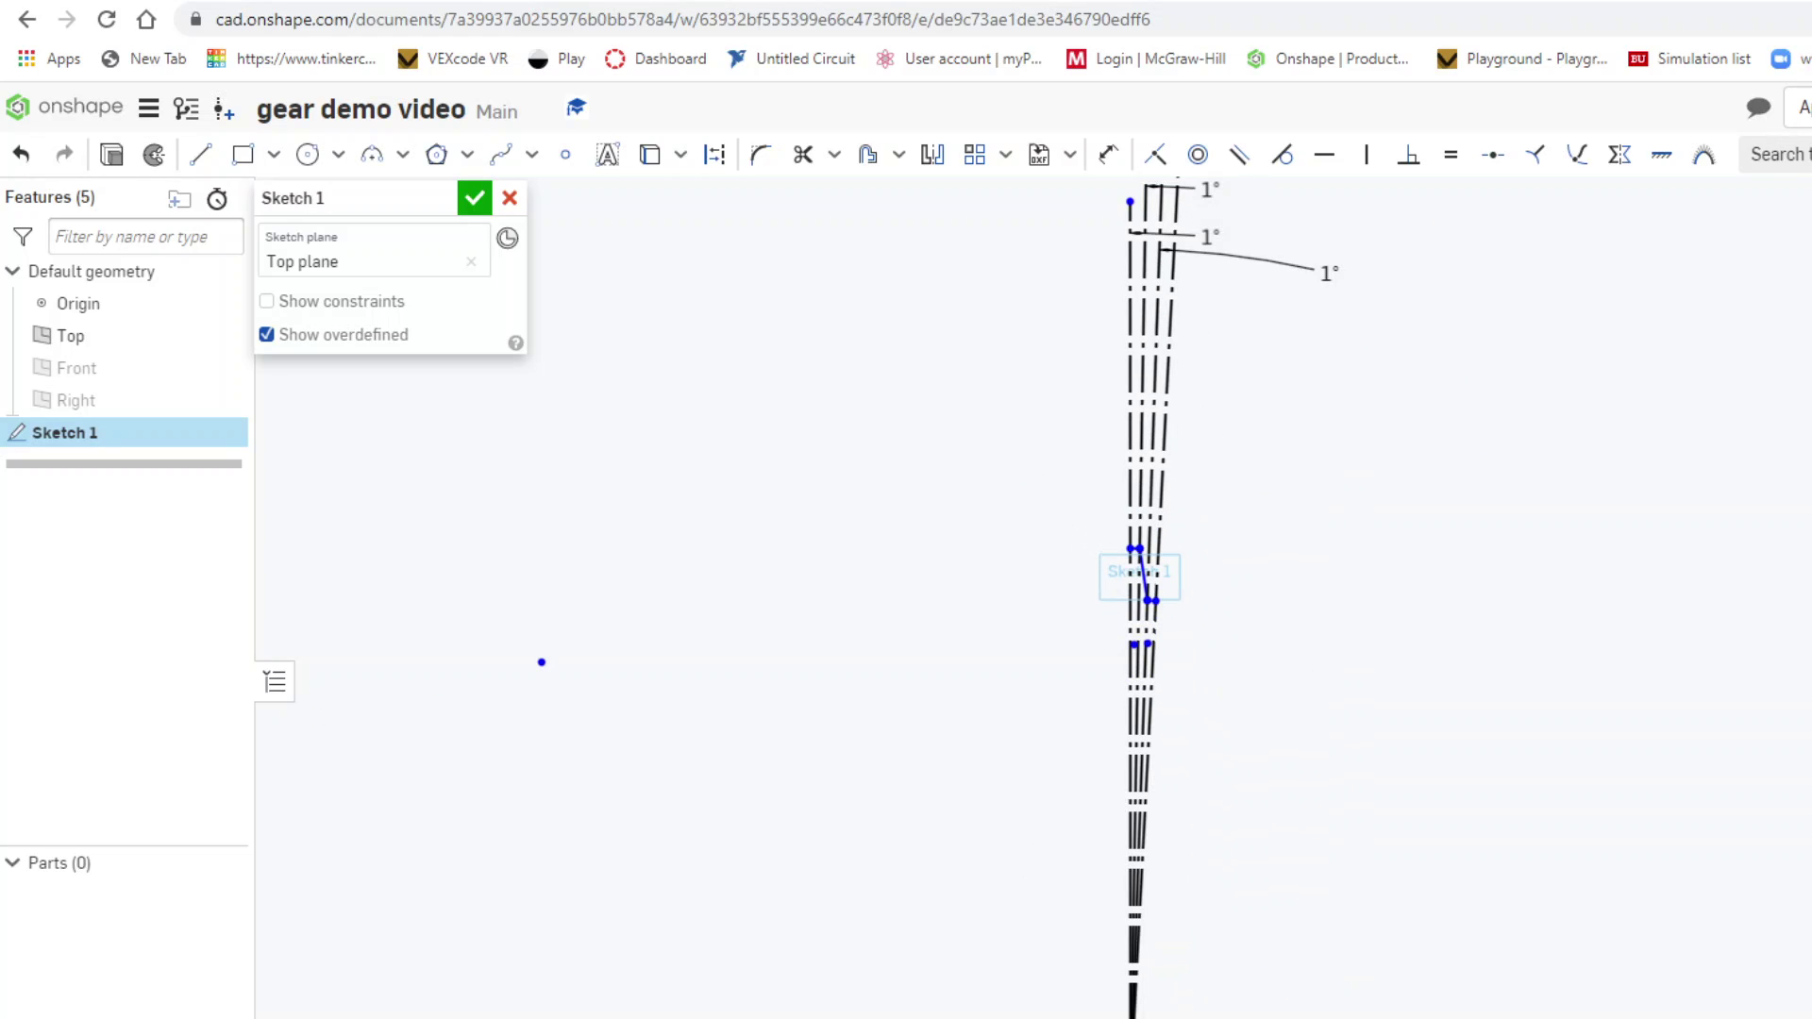
- Mirror the tip arc, flank arc and root arc about the vertical construction line to complete the tooth profile
{"action": "scroll", "coordinate": [1119, 656], "scroll_direction": "up", "scroll_amount": 3}
{"action": "scroll", "coordinate": [1142, 321], "scroll_direction": "up", "scroll_amount": 3}
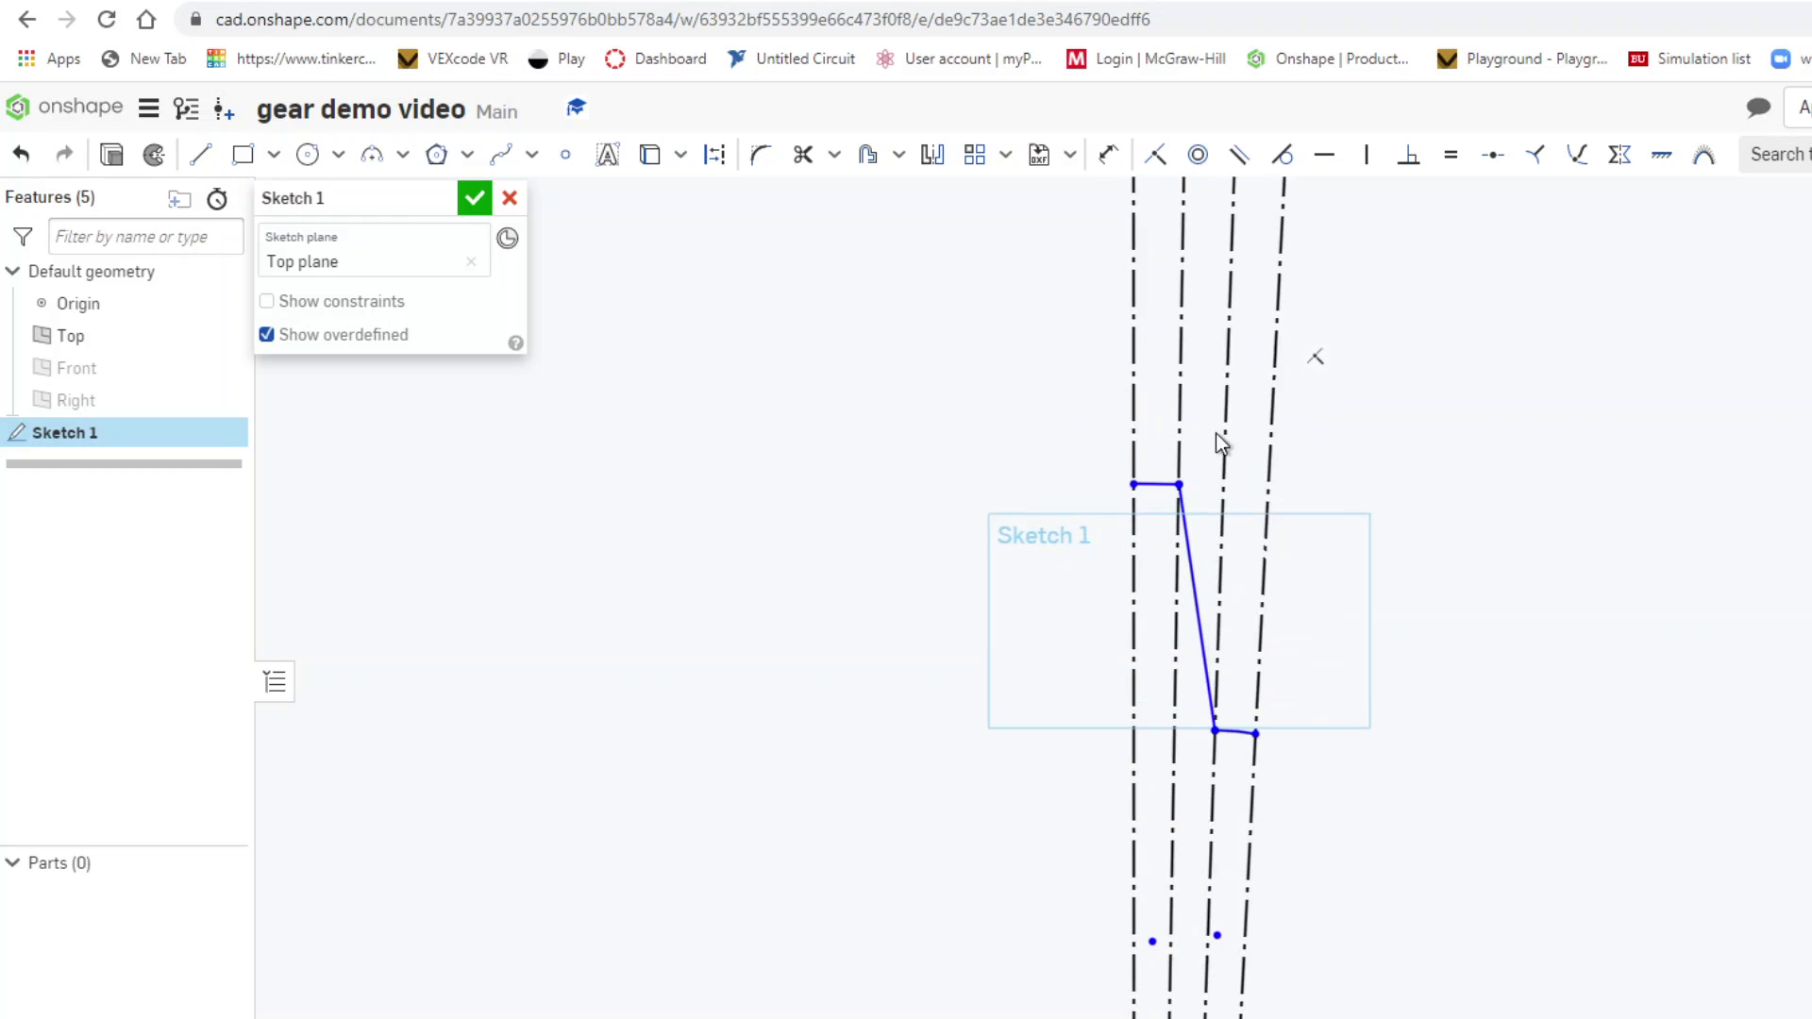
{"action": "scroll", "coordinate": [1325, 808], "scroll_direction": "up", "scroll_amount": 3}
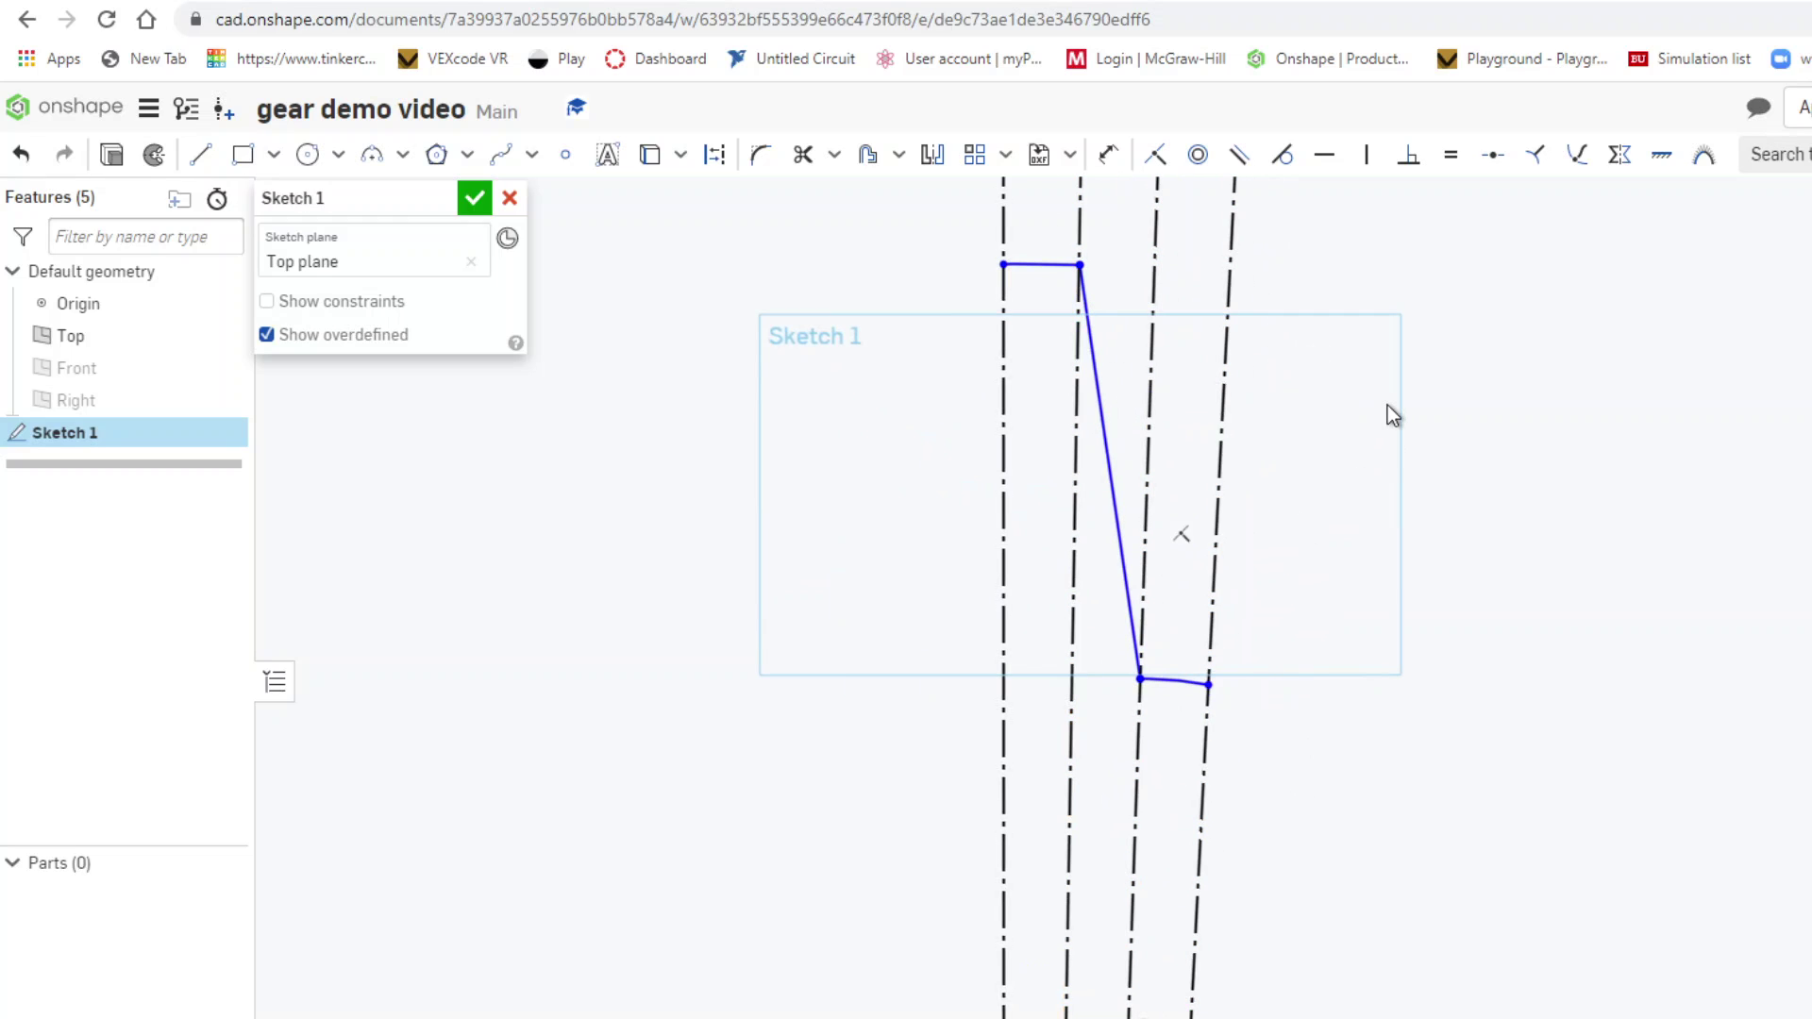
{"action": "scroll", "coordinate": [1387, 404], "scroll_direction": "up", "scroll_amount": 2}
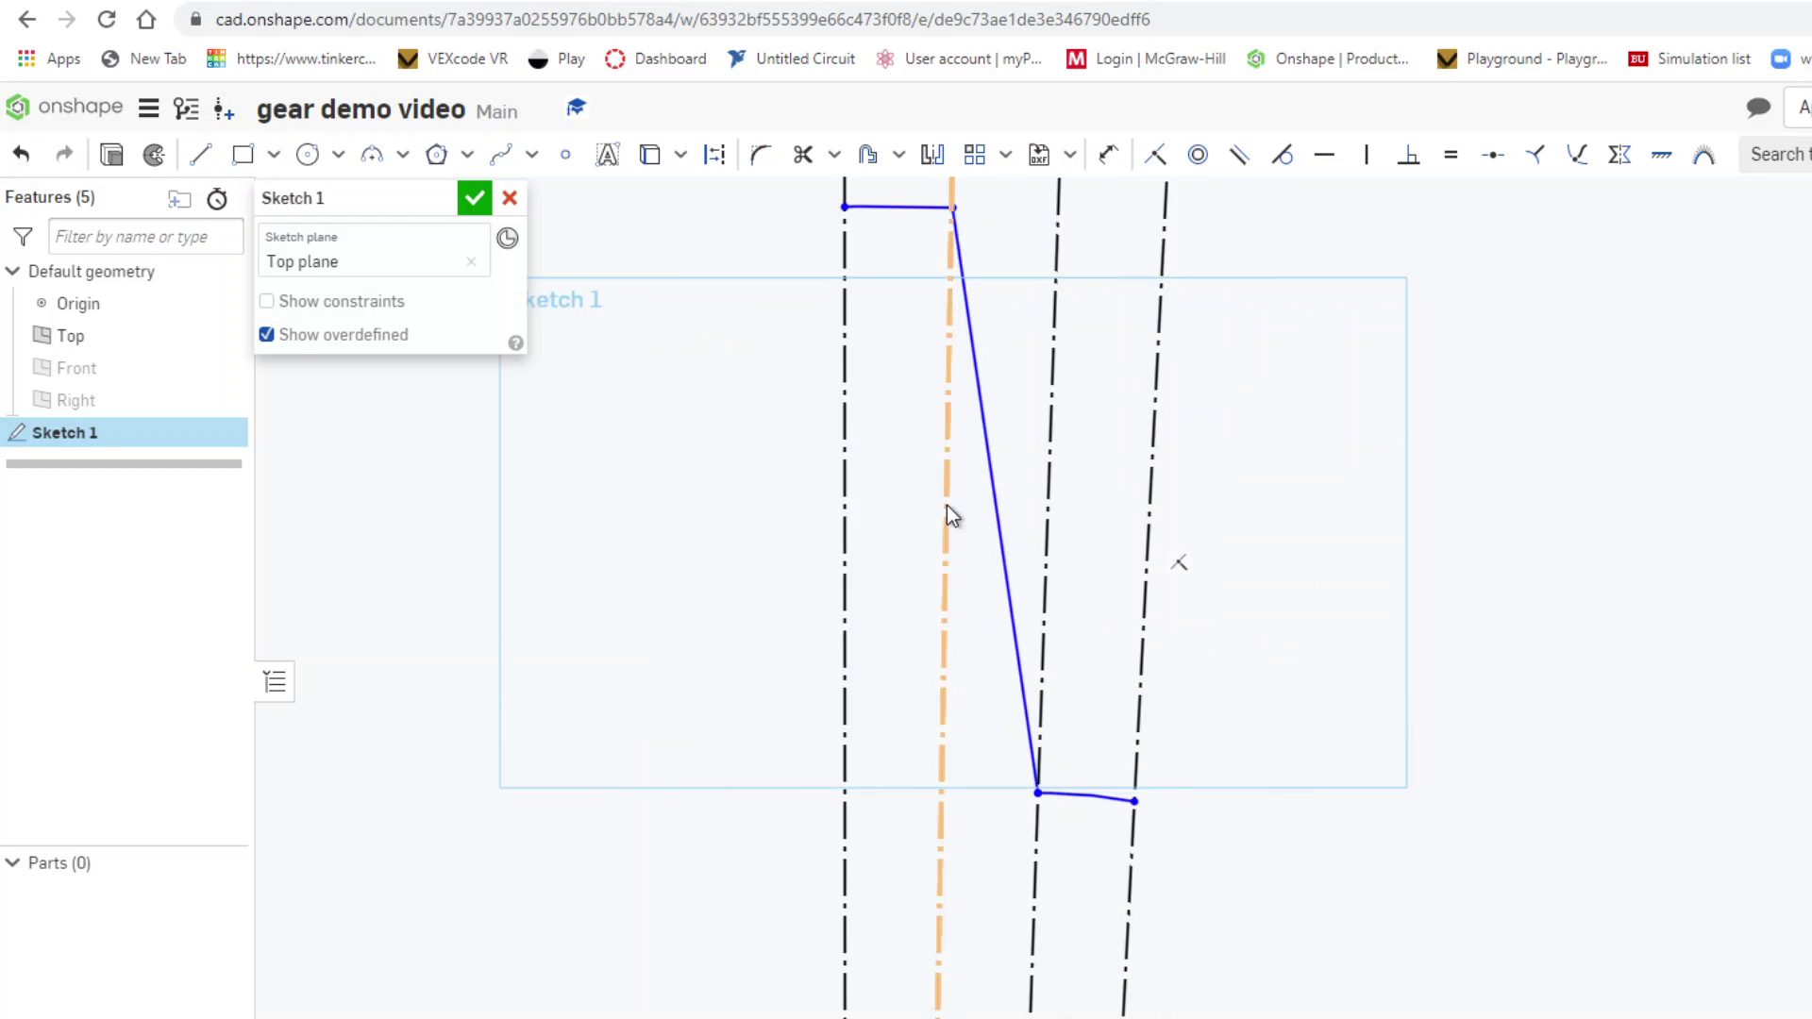
{"action": "scroll", "coordinate": [949, 506], "scroll_direction": "up", "scroll_amount": 2}
{"action": "scroll", "coordinate": [1174, 802], "scroll_direction": "down", "scroll_amount": 2}
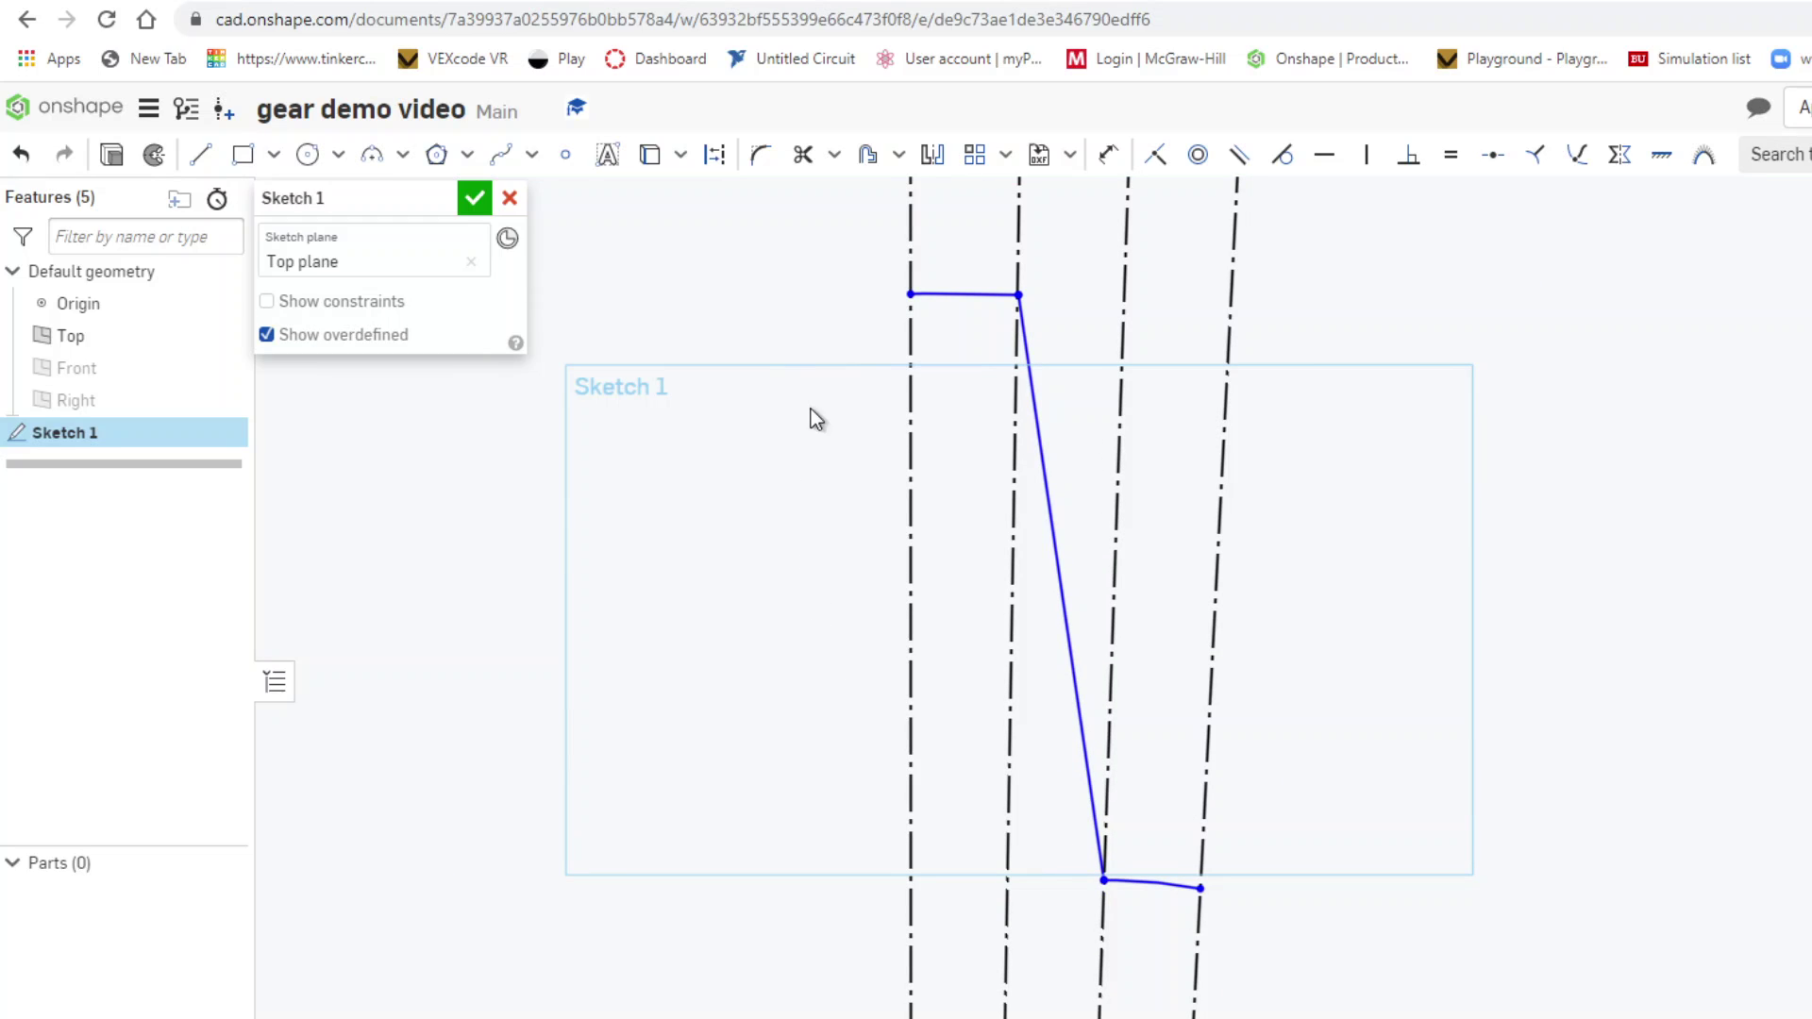
{"action": "left_click", "coordinate": [934, 158]}
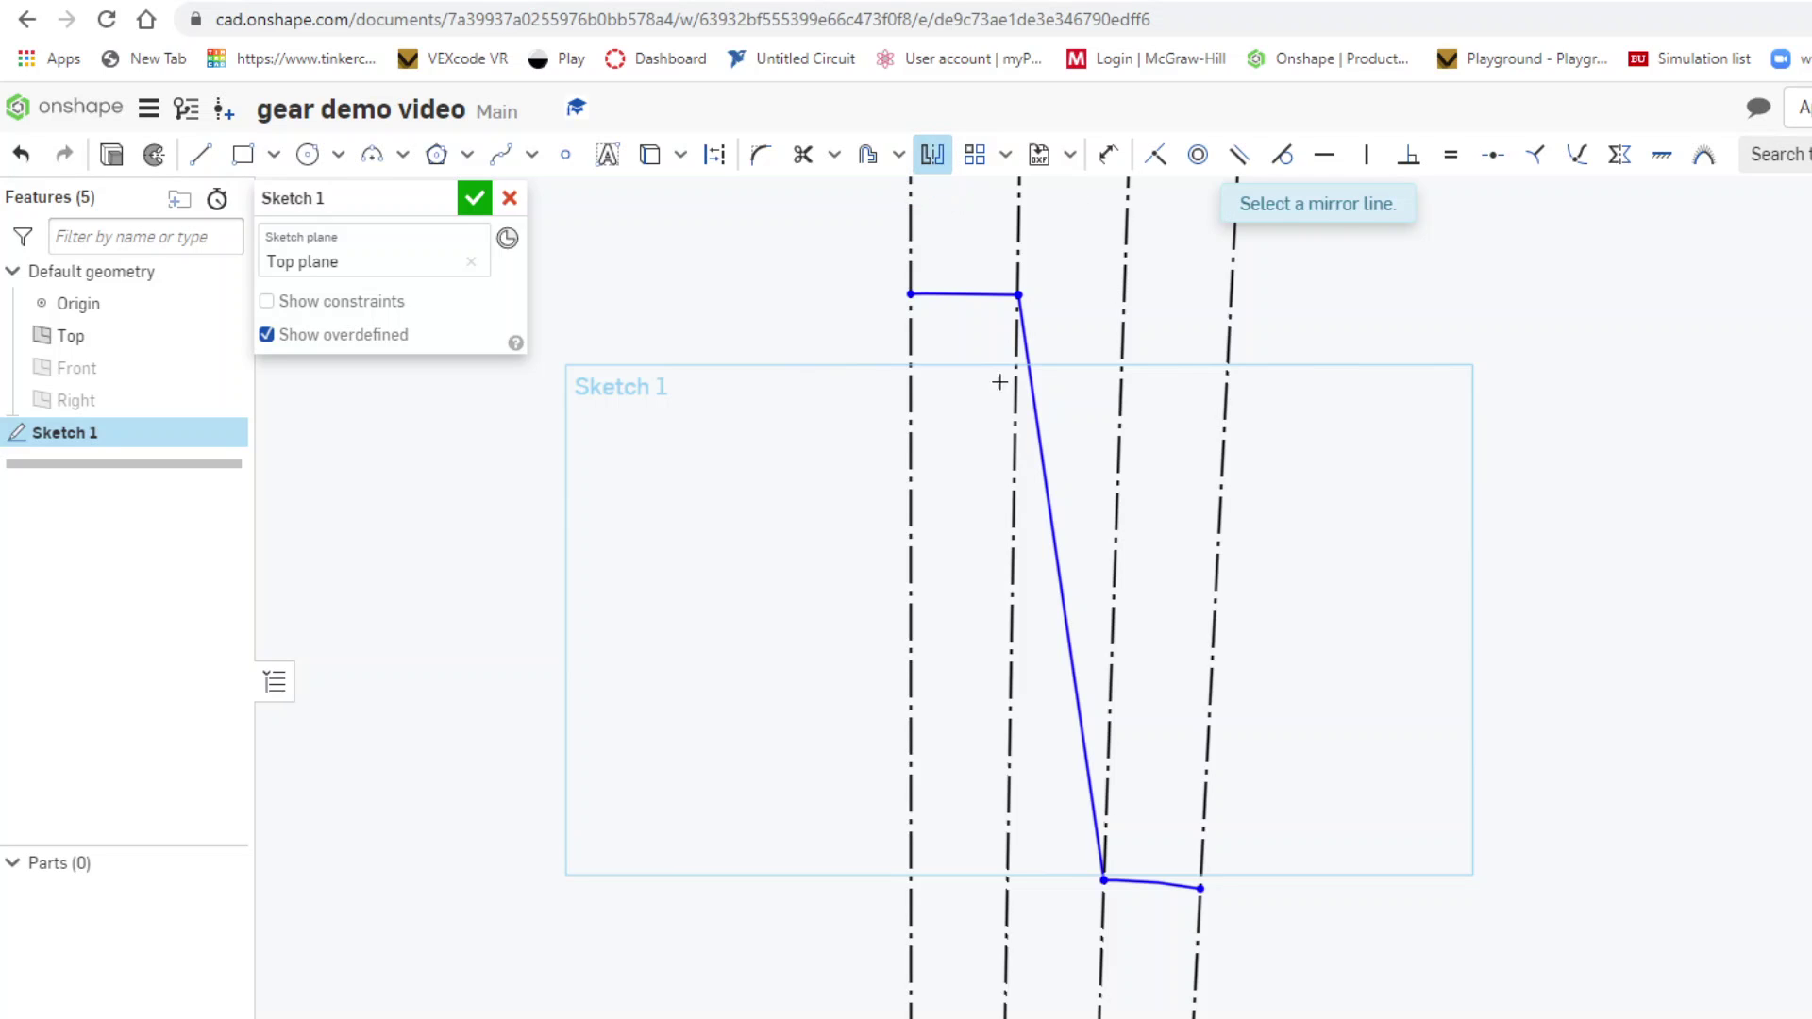
{"action": "left_click", "coordinate": [911, 579]}
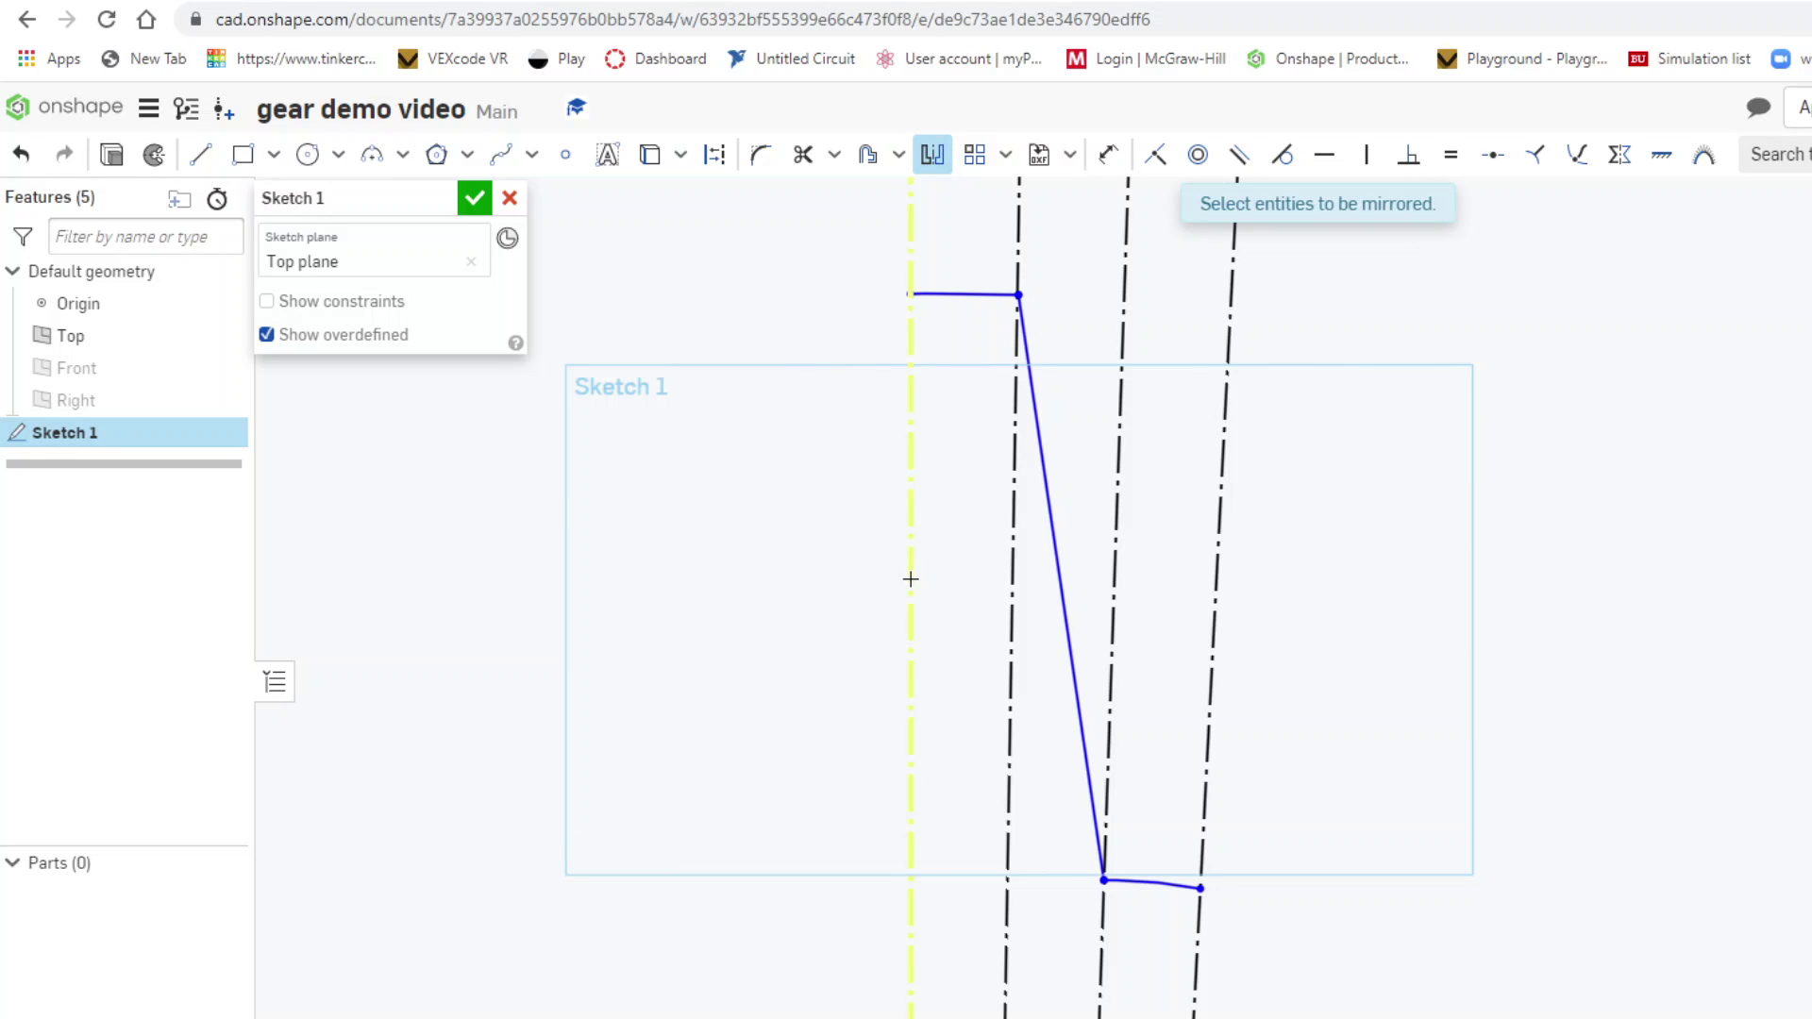
{"action": "left_click", "coordinate": [963, 298]}
{"action": "left_click", "coordinate": [1062, 574]}
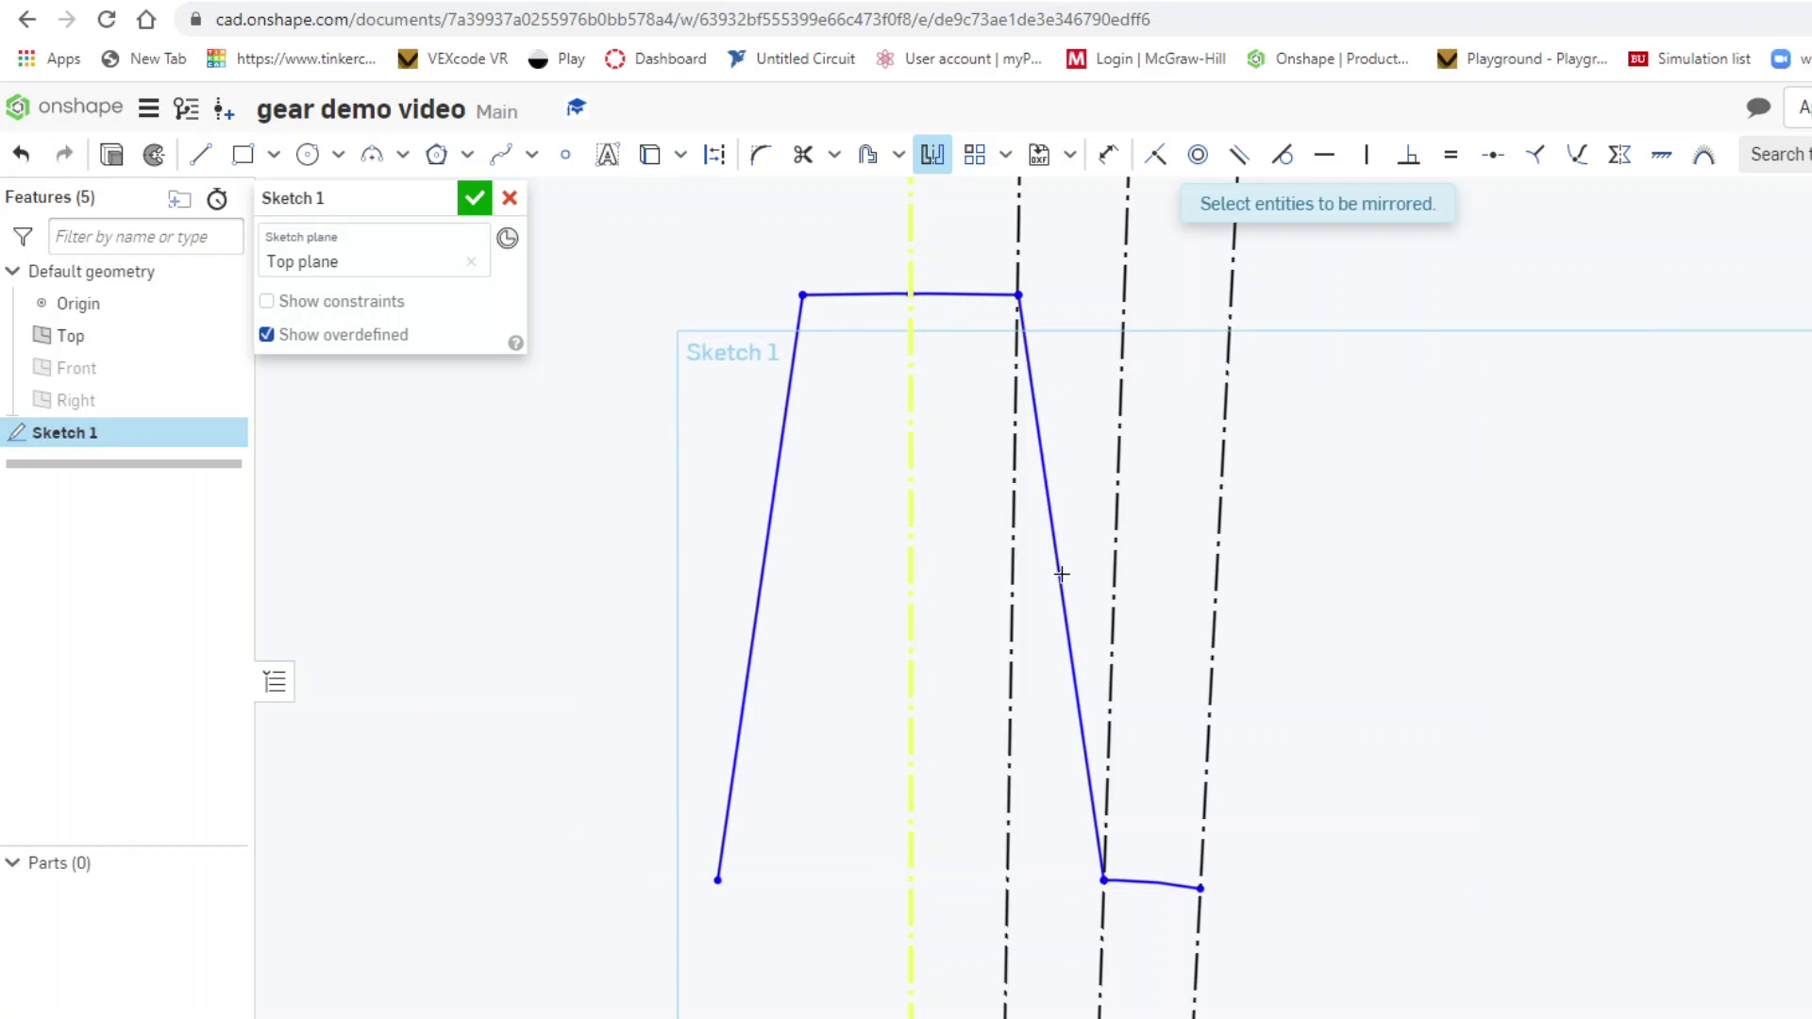
{"action": "left_click", "coordinate": [1165, 885]}
{"action": "right_click", "coordinate": [1400, 710]}
{"action": "left_click", "coordinate": [1467, 725]}
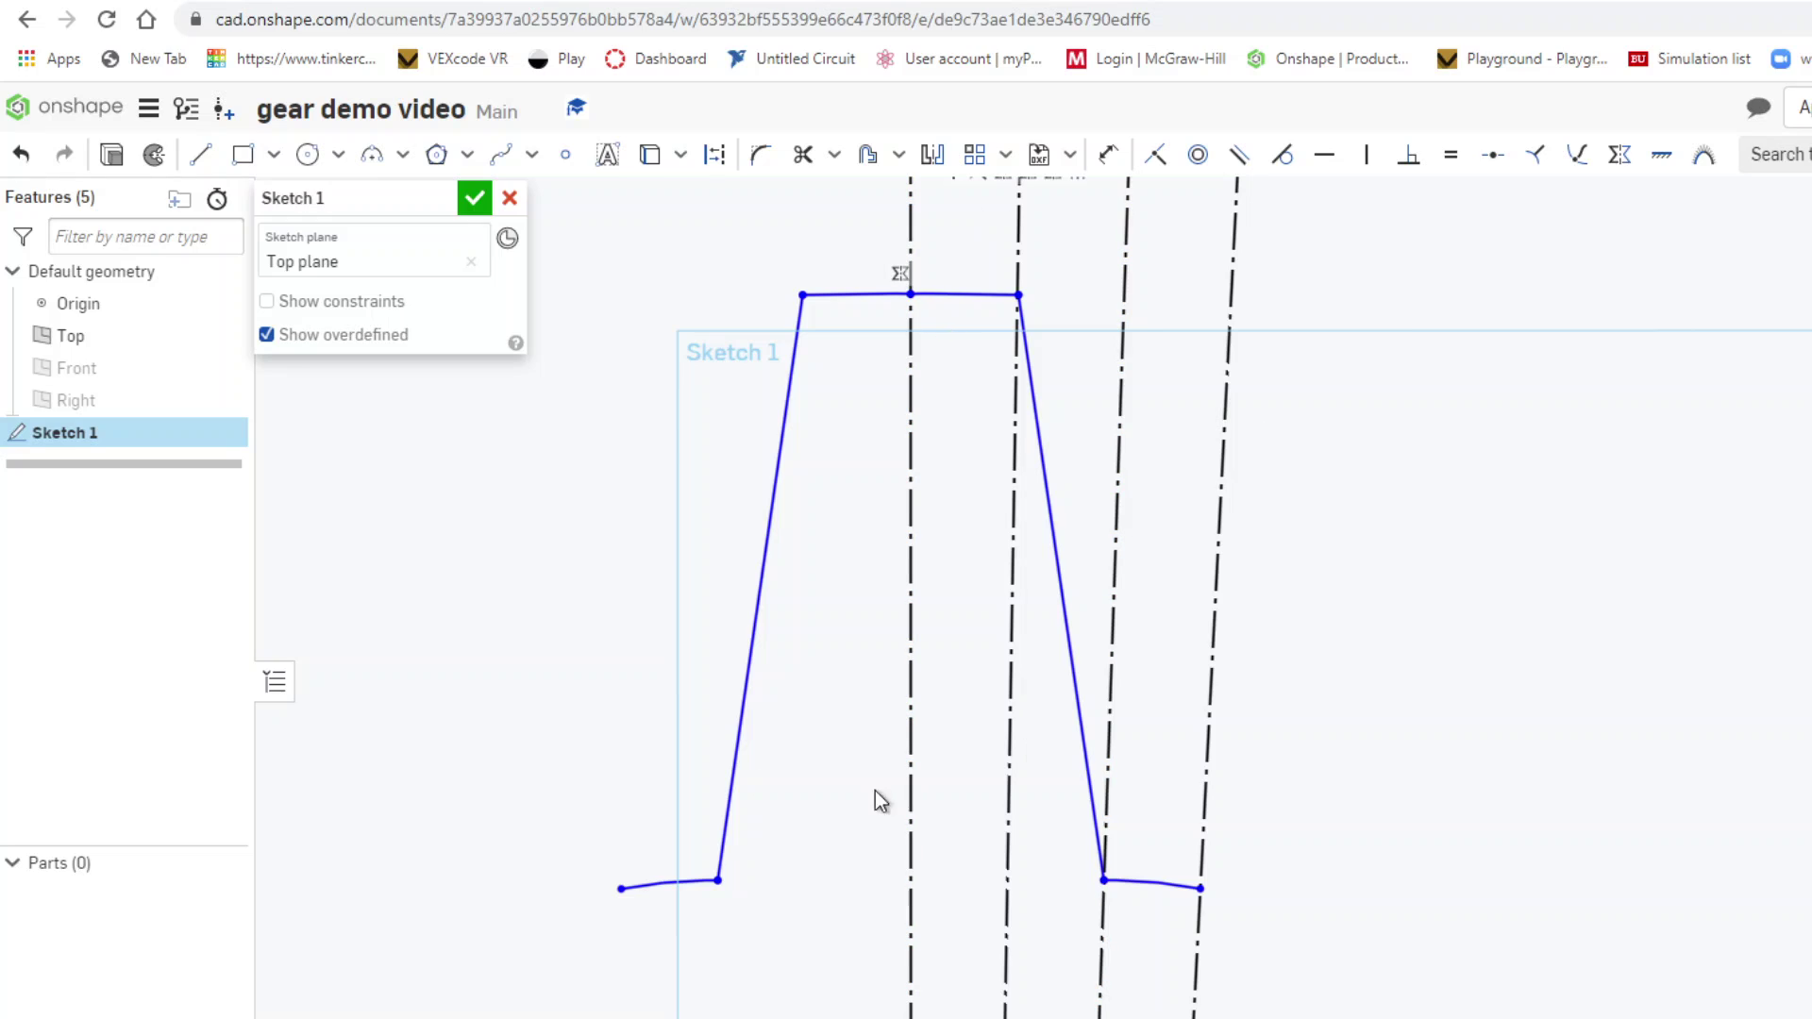
- Create a circular sketch pattern of all six tooth profile segments around the origin
{"action": "left_click", "coordinate": [1006, 162]}
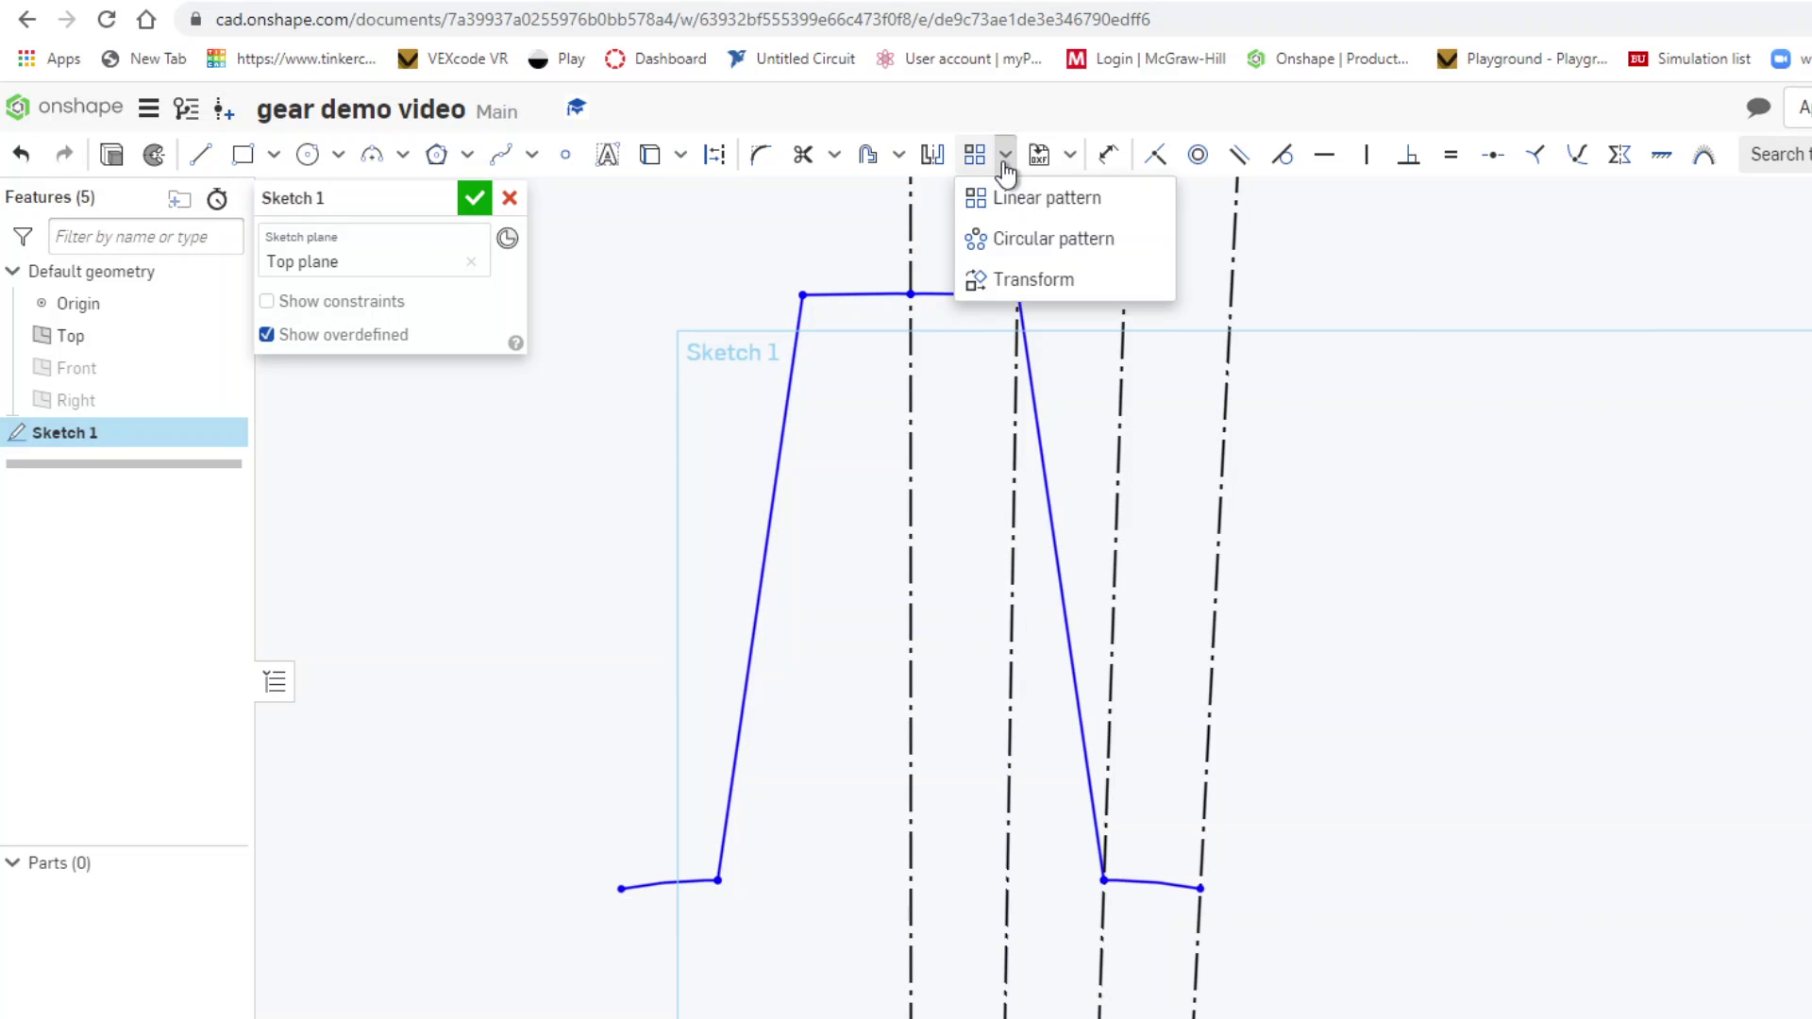
{"action": "left_click", "coordinate": [1019, 242]}
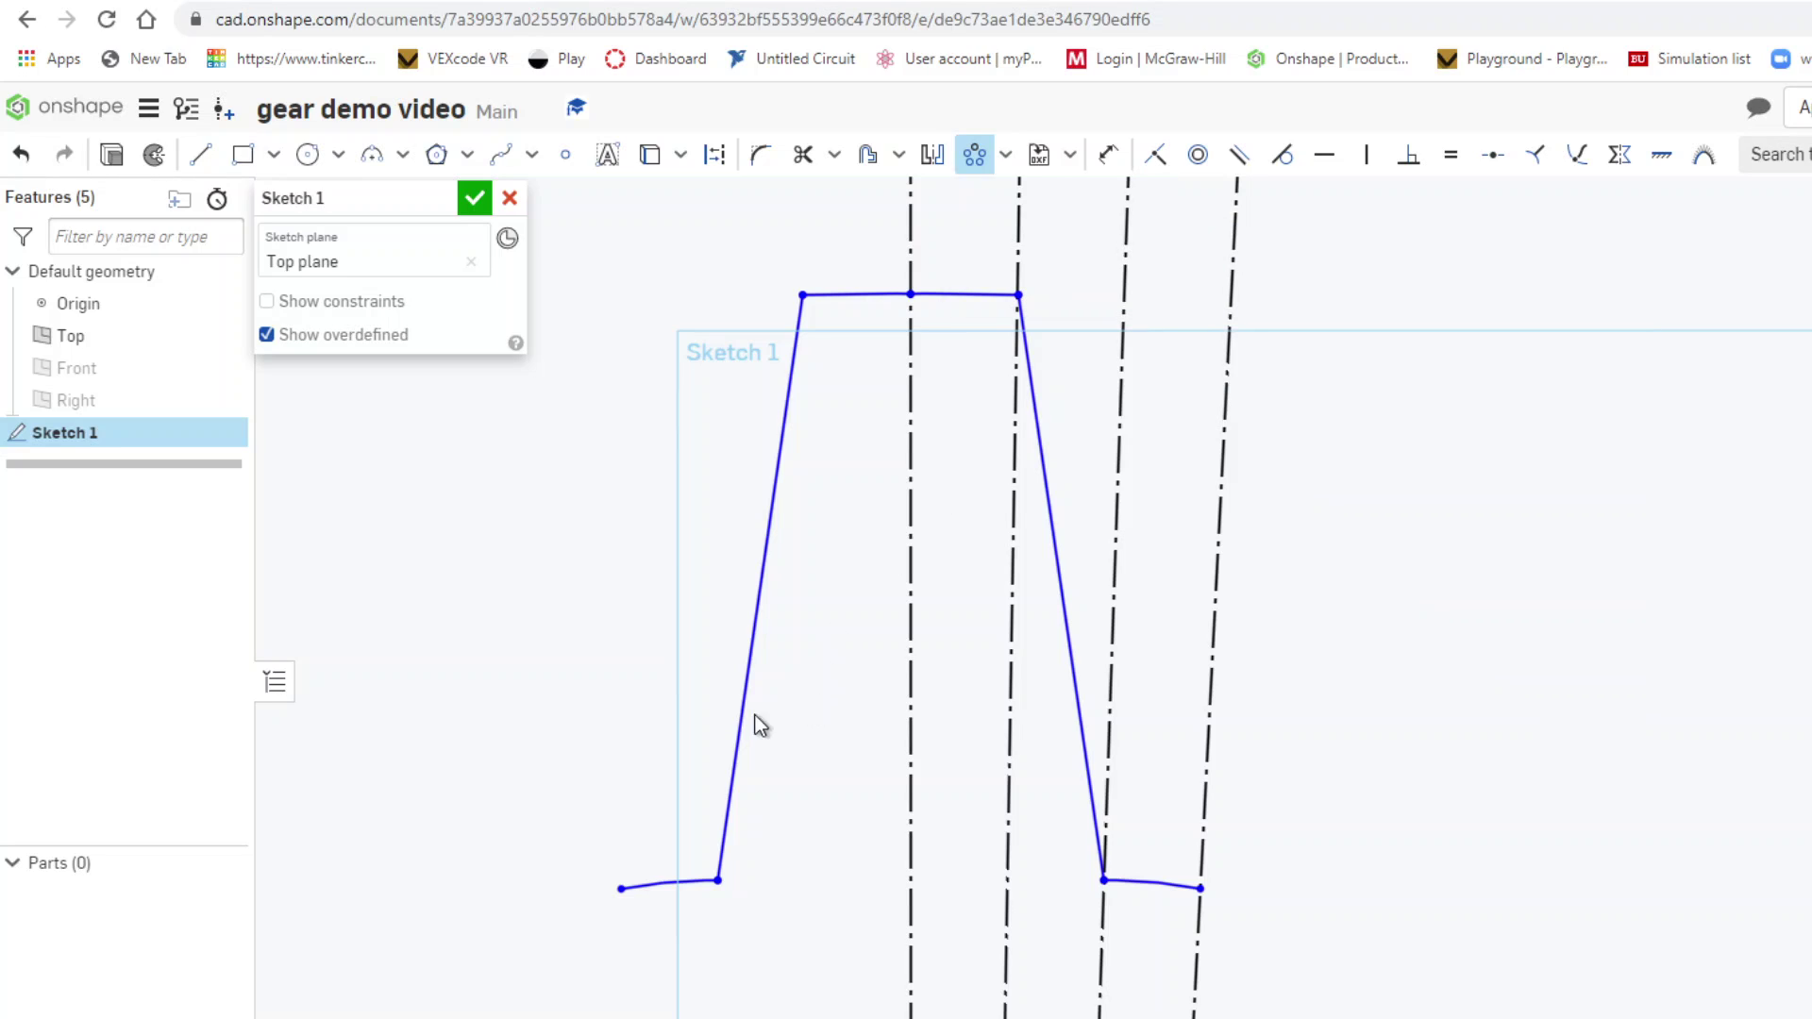
{"action": "left_click", "coordinate": [653, 887]}
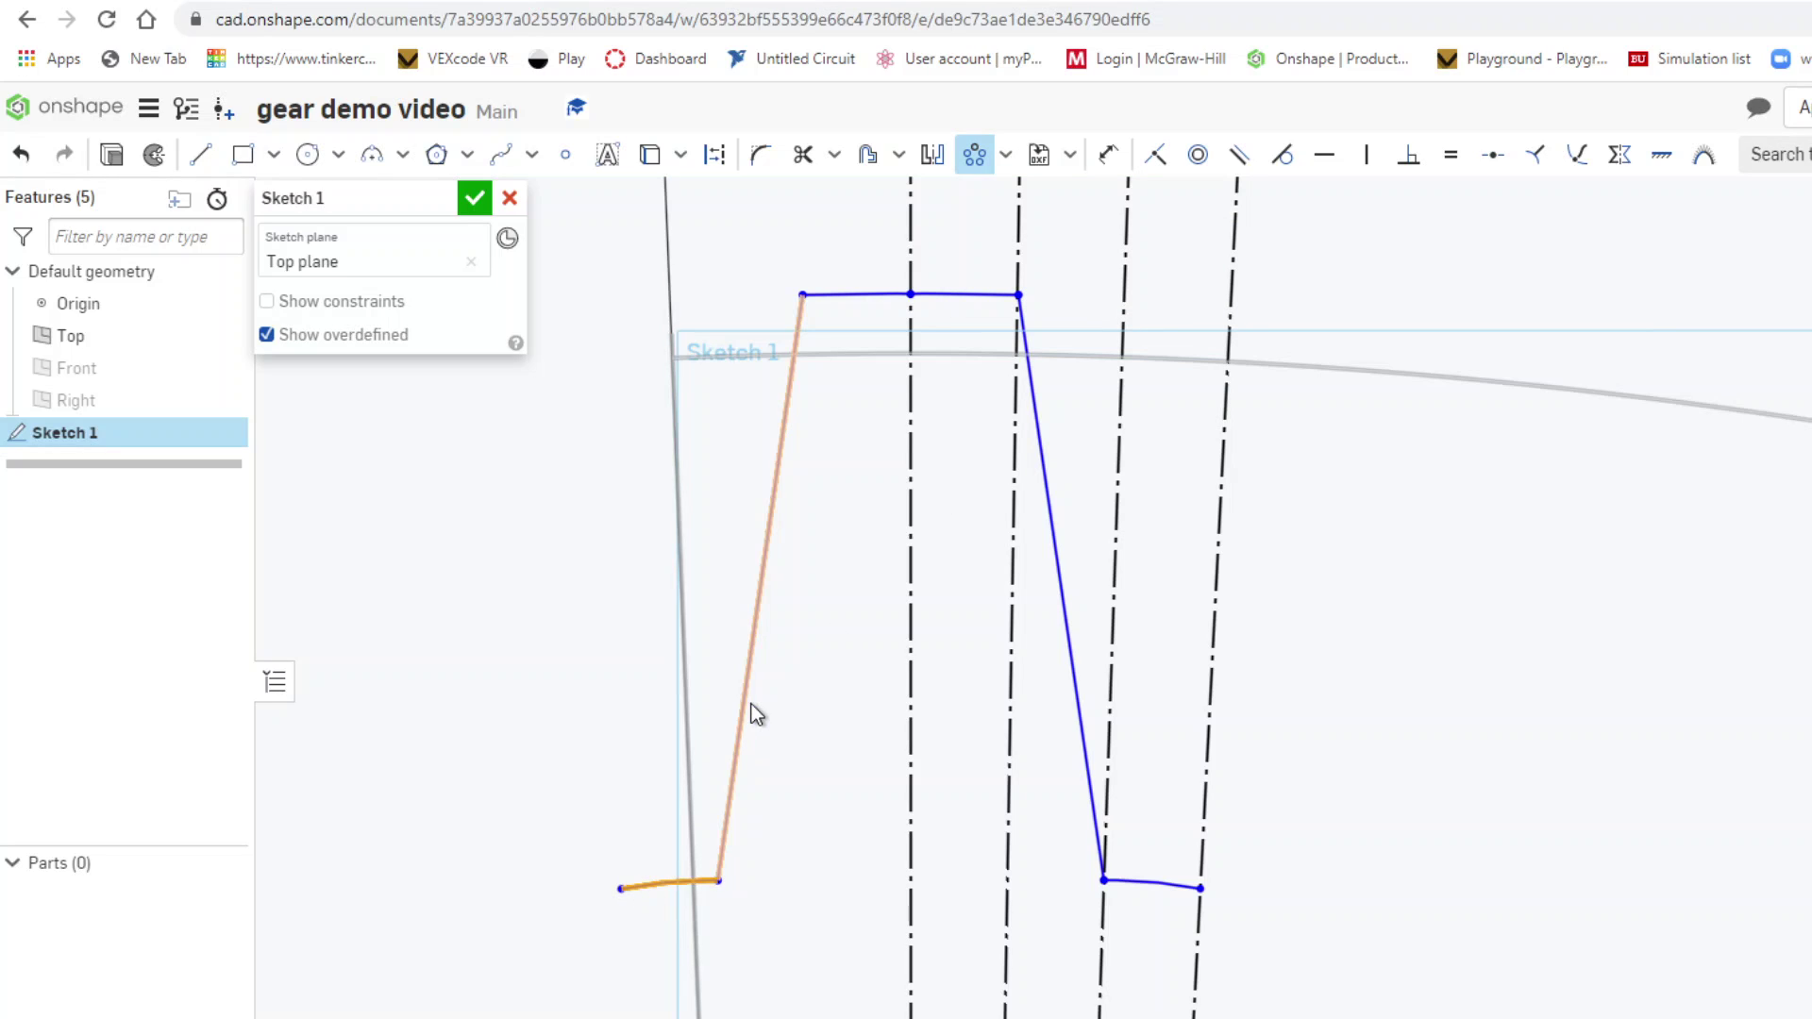
{"action": "left_click", "coordinate": [744, 705]}
{"action": "left_click", "coordinate": [847, 297]}
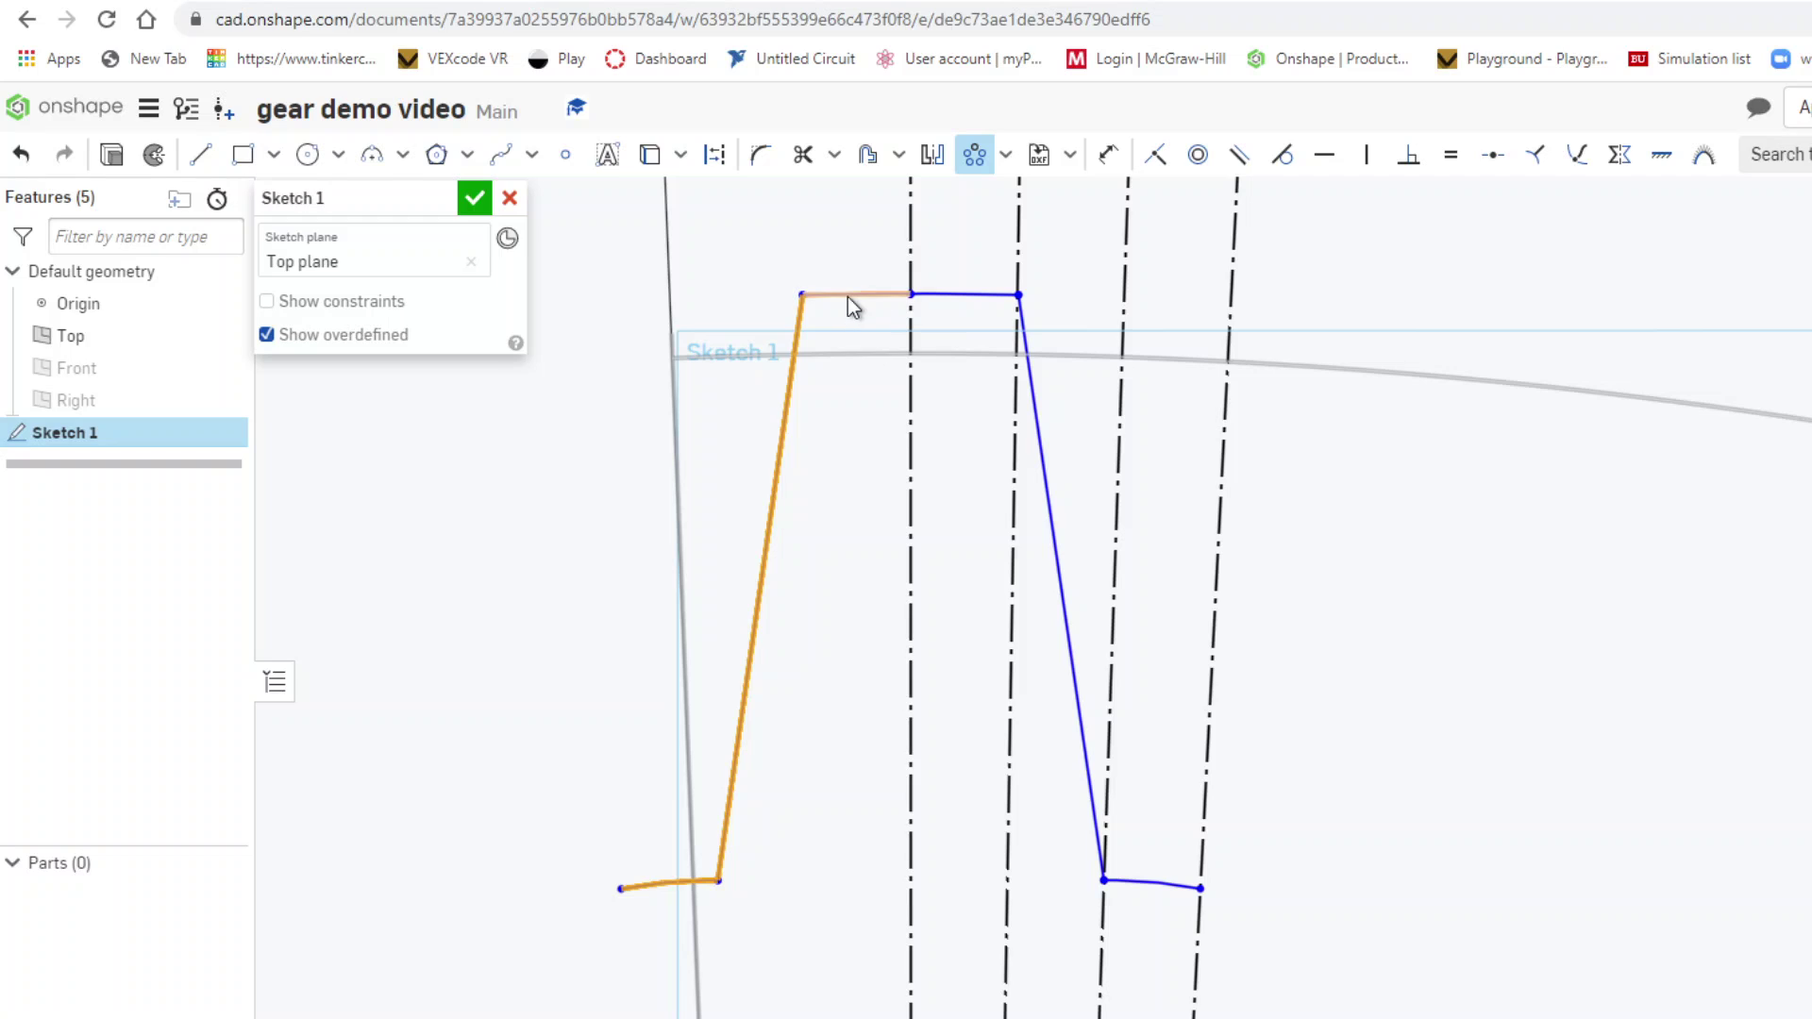
{"action": "left_click", "coordinate": [951, 295]}
{"action": "left_click", "coordinate": [1057, 547]}
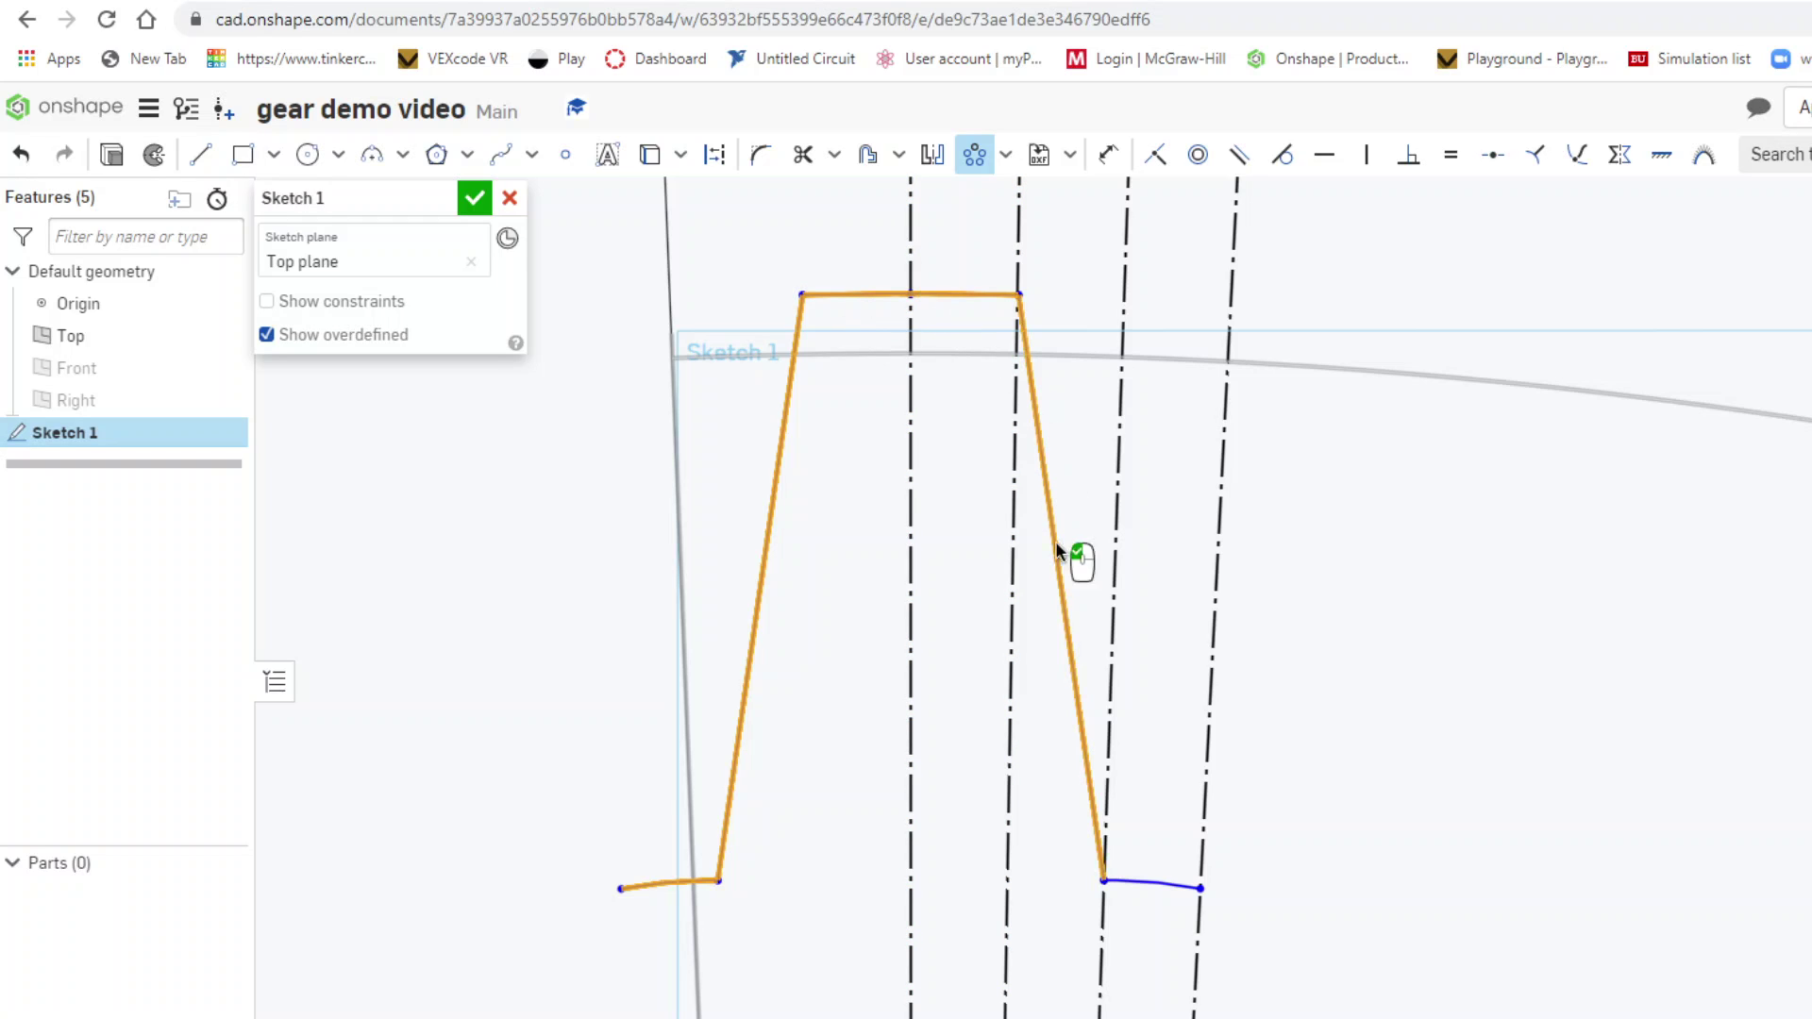
{"action": "left_click", "coordinate": [1181, 881]}
{"action": "scroll", "coordinate": [1329, 846], "scroll_direction": "down", "scroll_amount": 5}
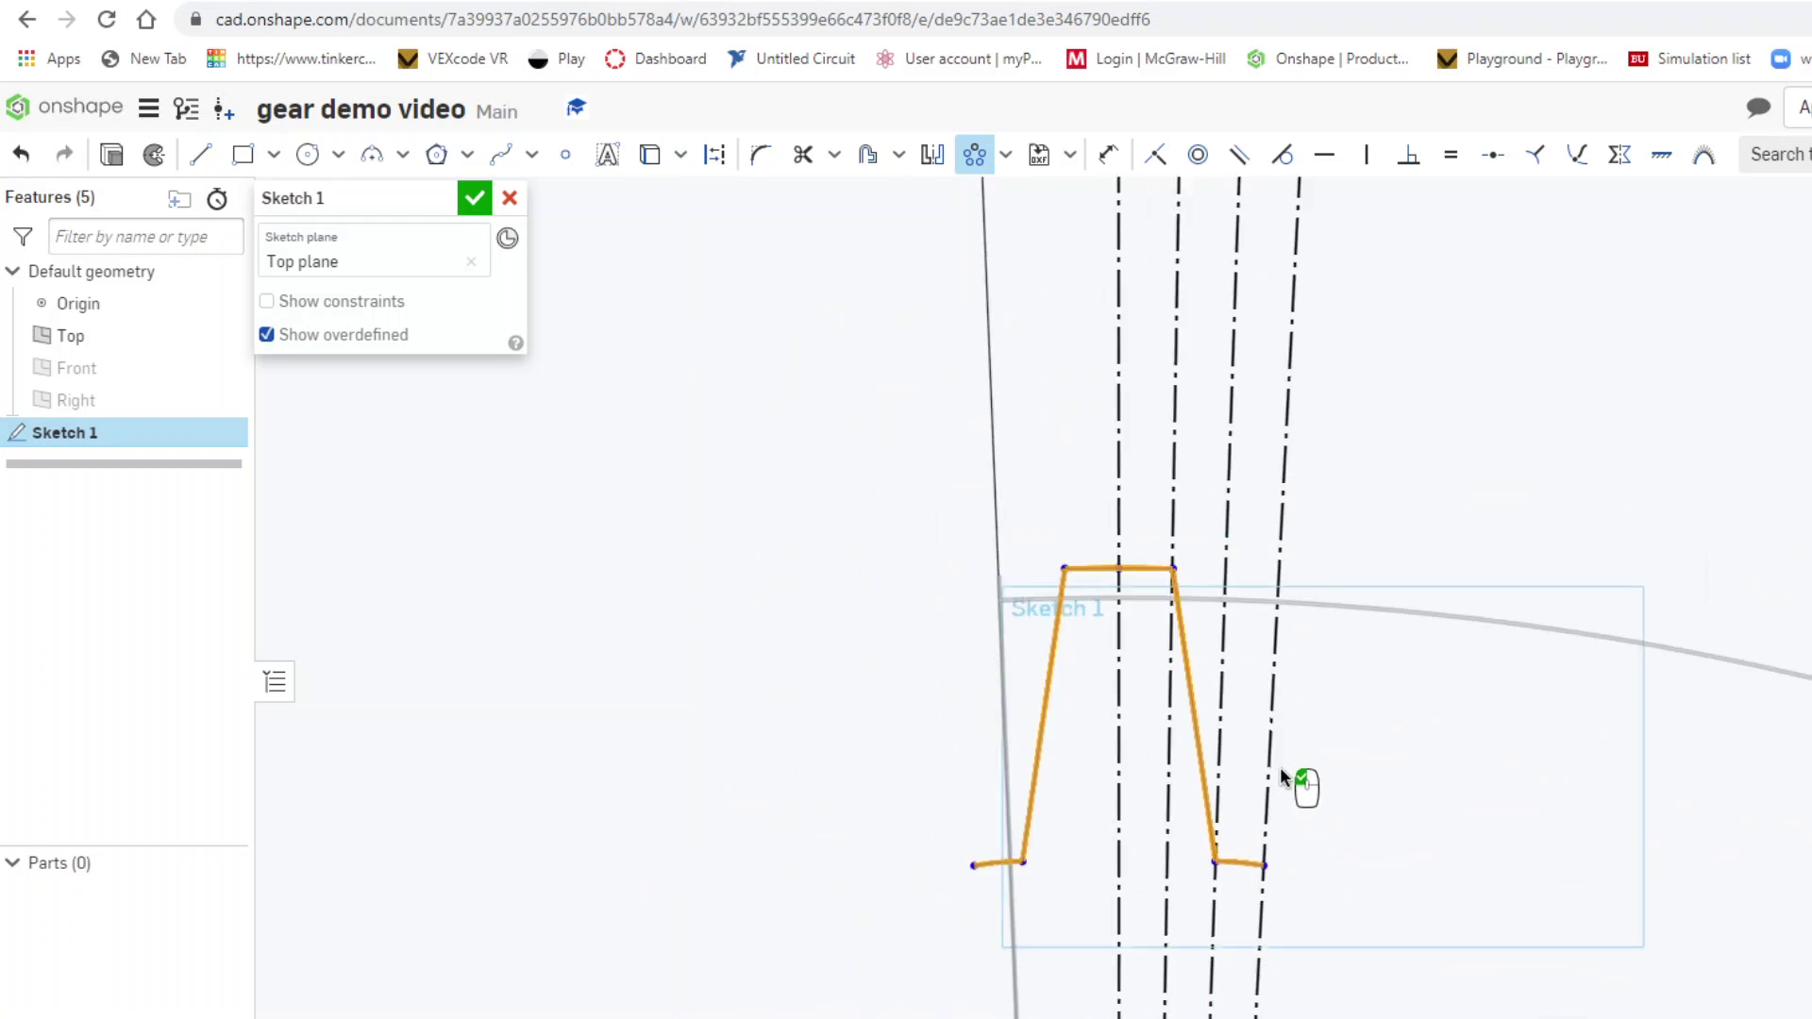
{"action": "scroll", "coordinate": [1040, 589], "scroll_direction": "down", "scroll_amount": 6}
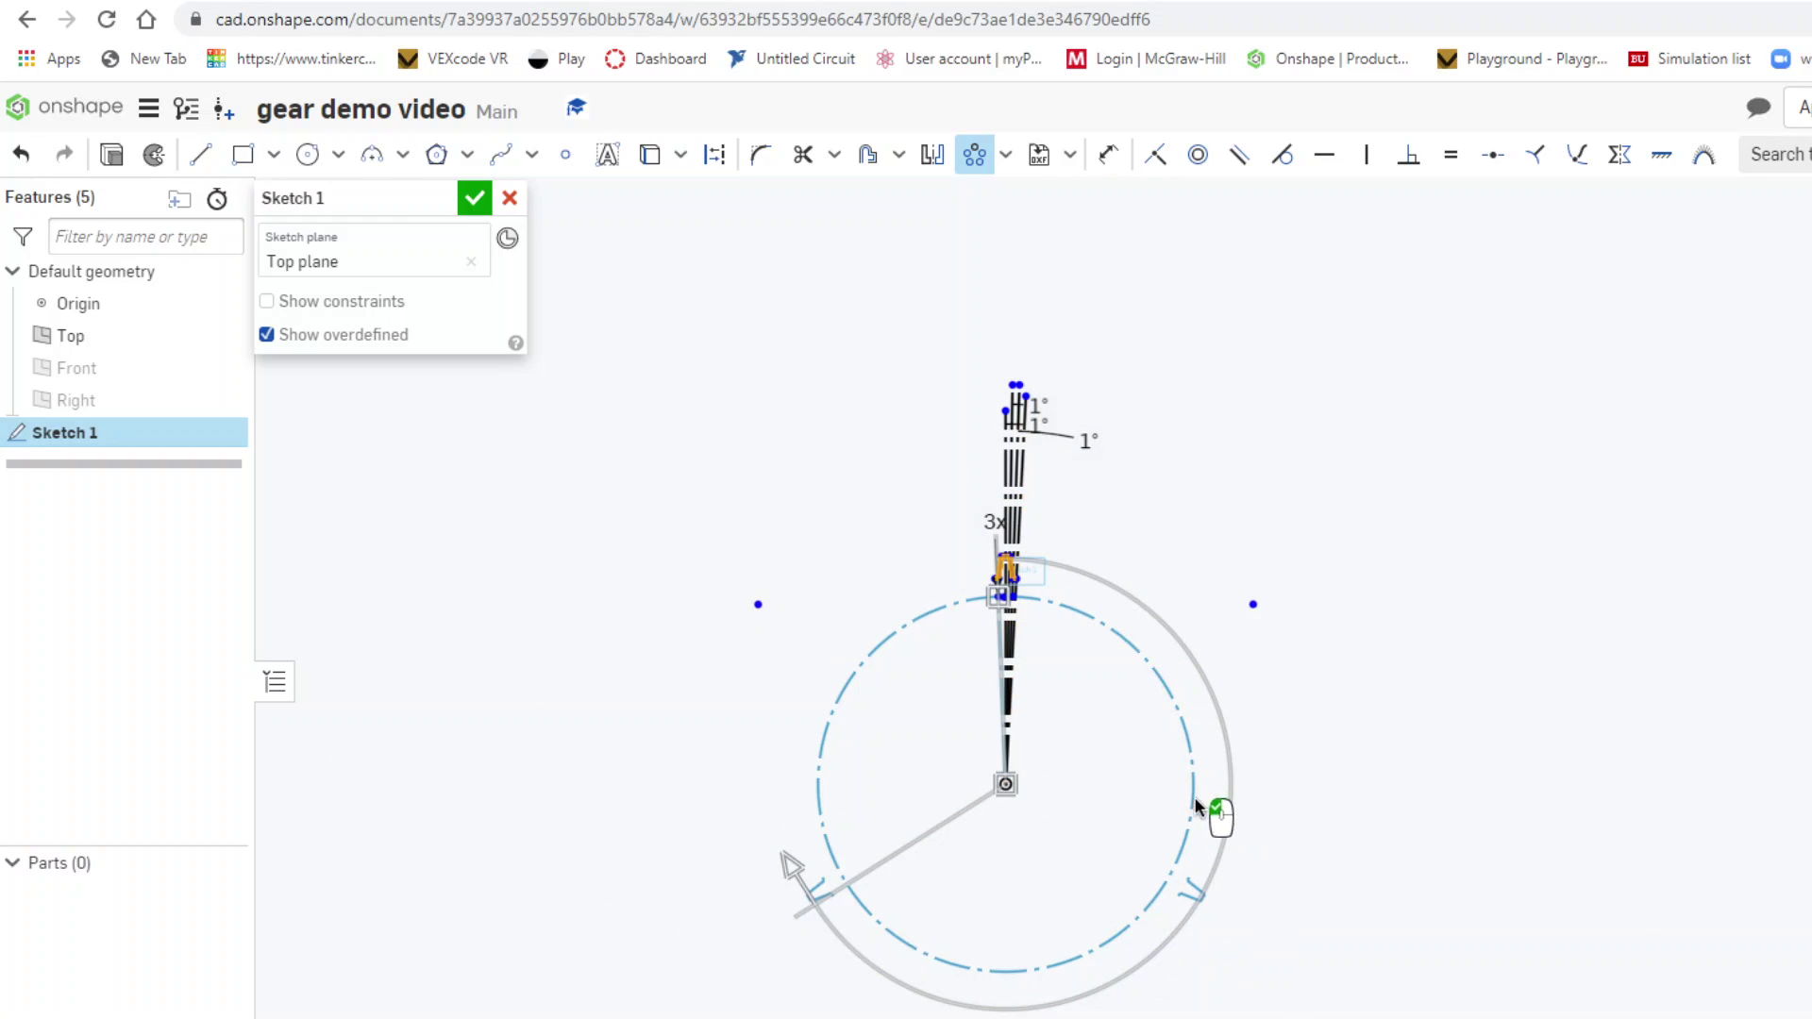
{"action": "left_click", "coordinate": [1349, 759]}
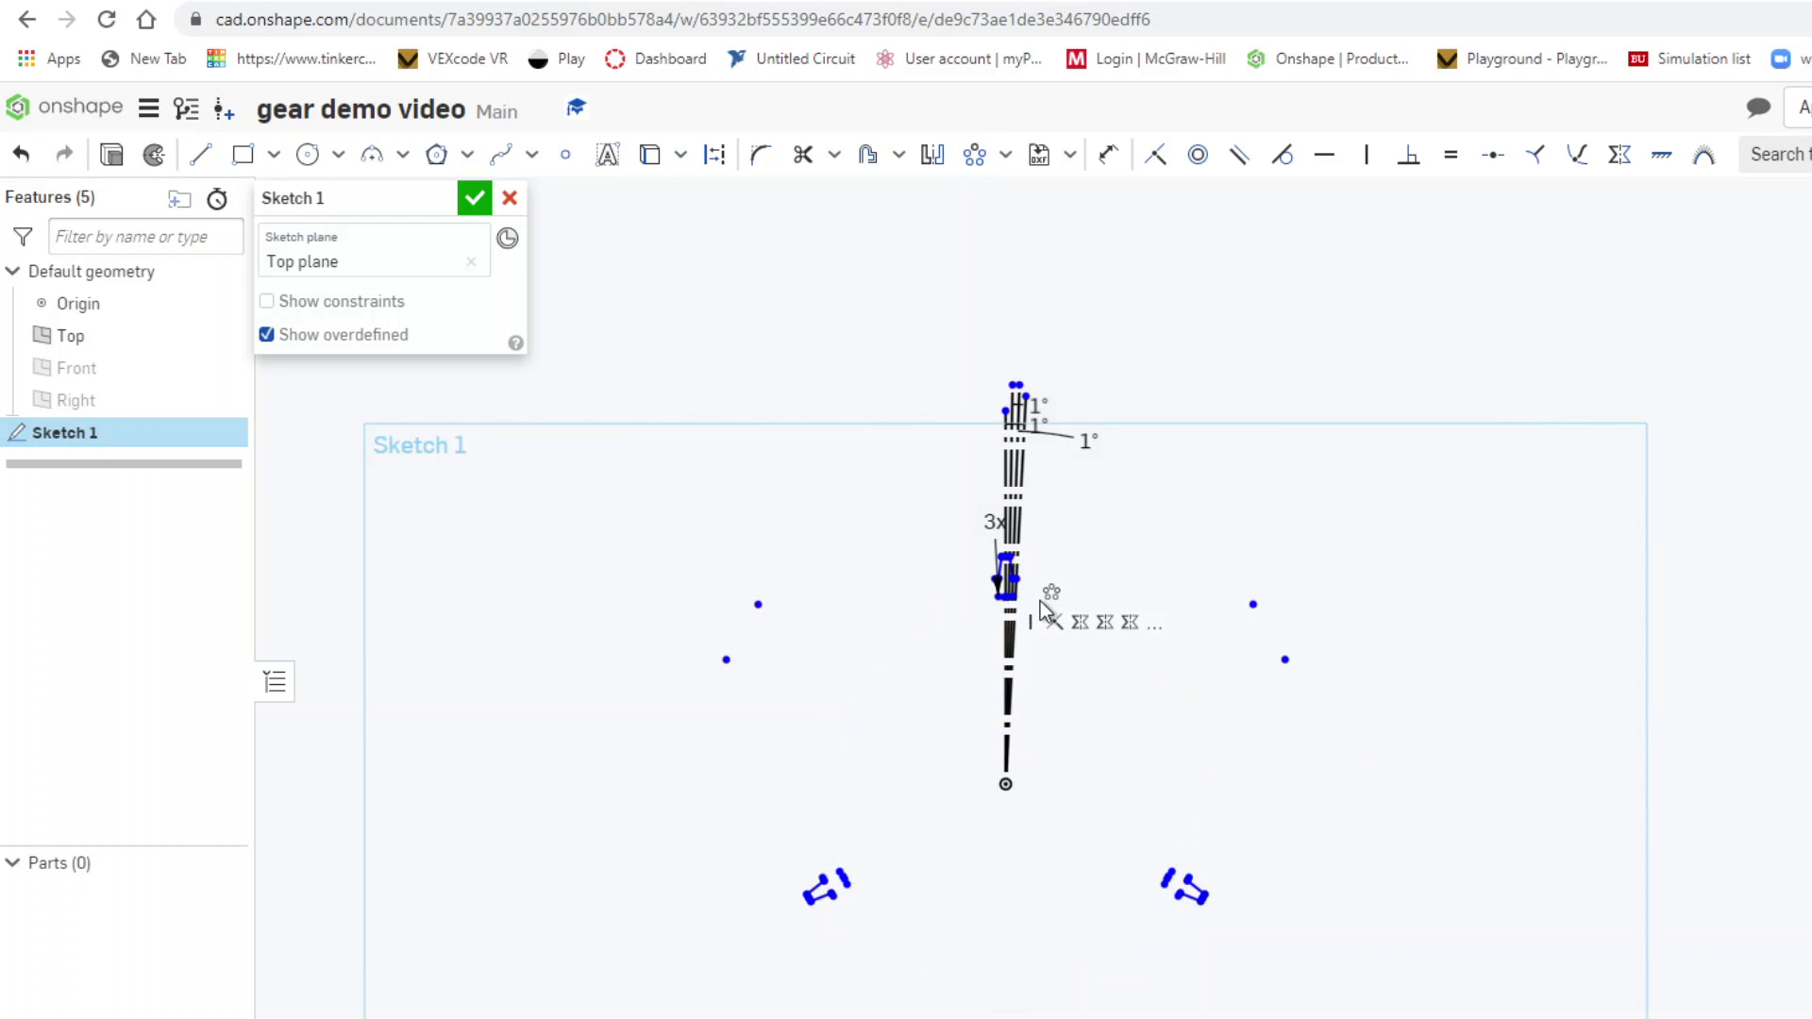
- Set the circular pattern's instance count to 60 so the teeth form a full ring
{"action": "scroll", "coordinate": [934, 500], "scroll_direction": "up", "scroll_amount": 3}
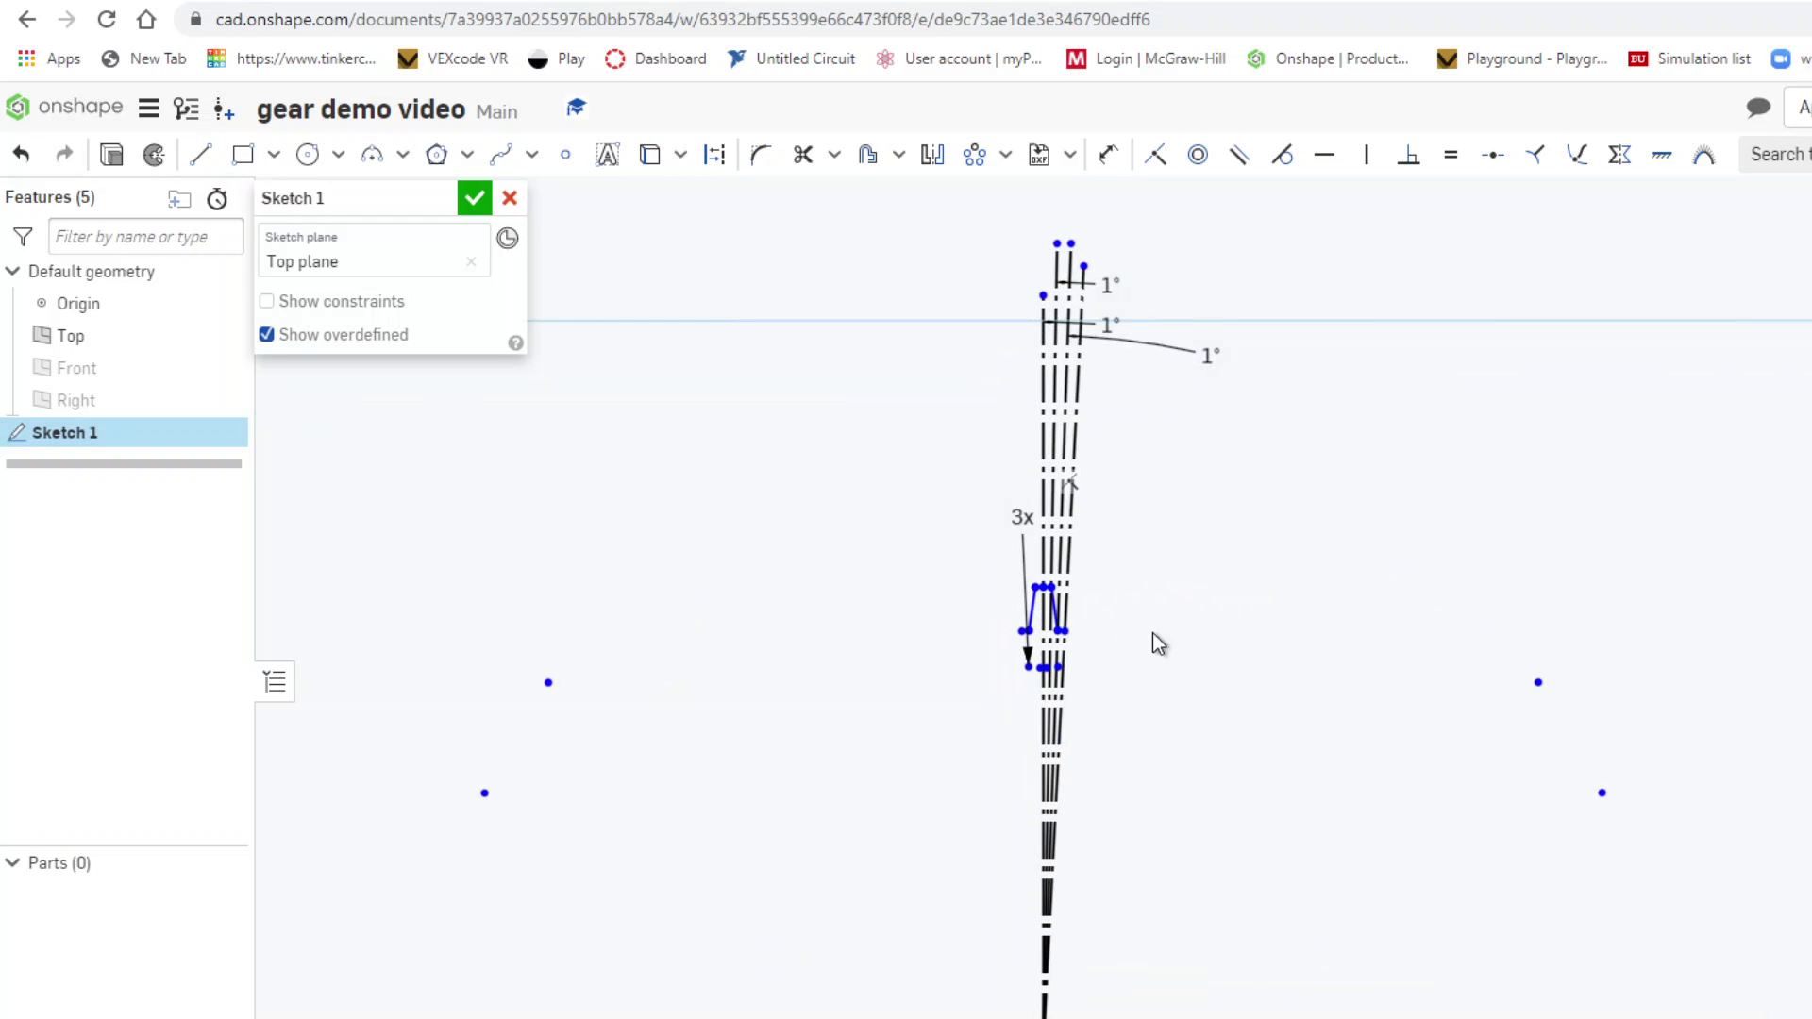
{"action": "scroll", "coordinate": [1152, 632], "scroll_direction": "down", "scroll_amount": 3}
{"action": "scroll", "coordinate": [1217, 554], "scroll_direction": "up", "scroll_amount": 3}
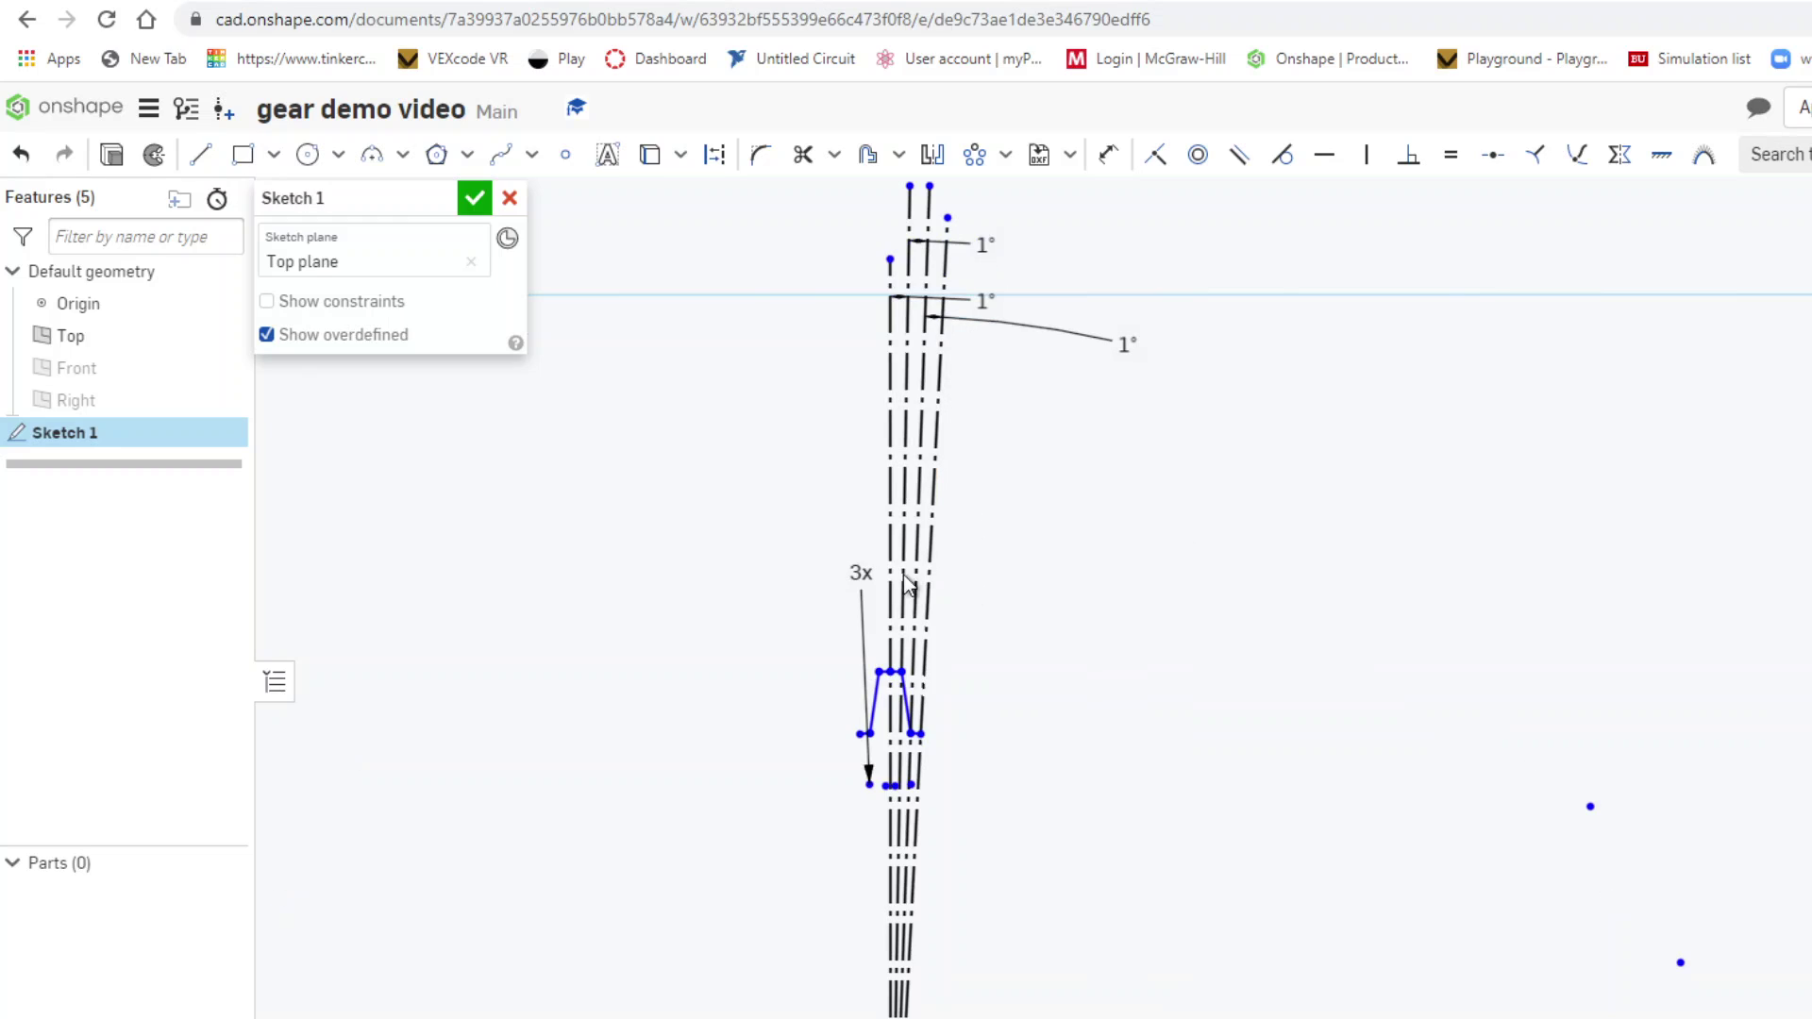
{"action": "scroll", "coordinate": [805, 668], "scroll_direction": "up", "scroll_amount": 3}
{"action": "scroll", "coordinate": [1057, 676], "scroll_direction": "up", "scroll_amount": 2}
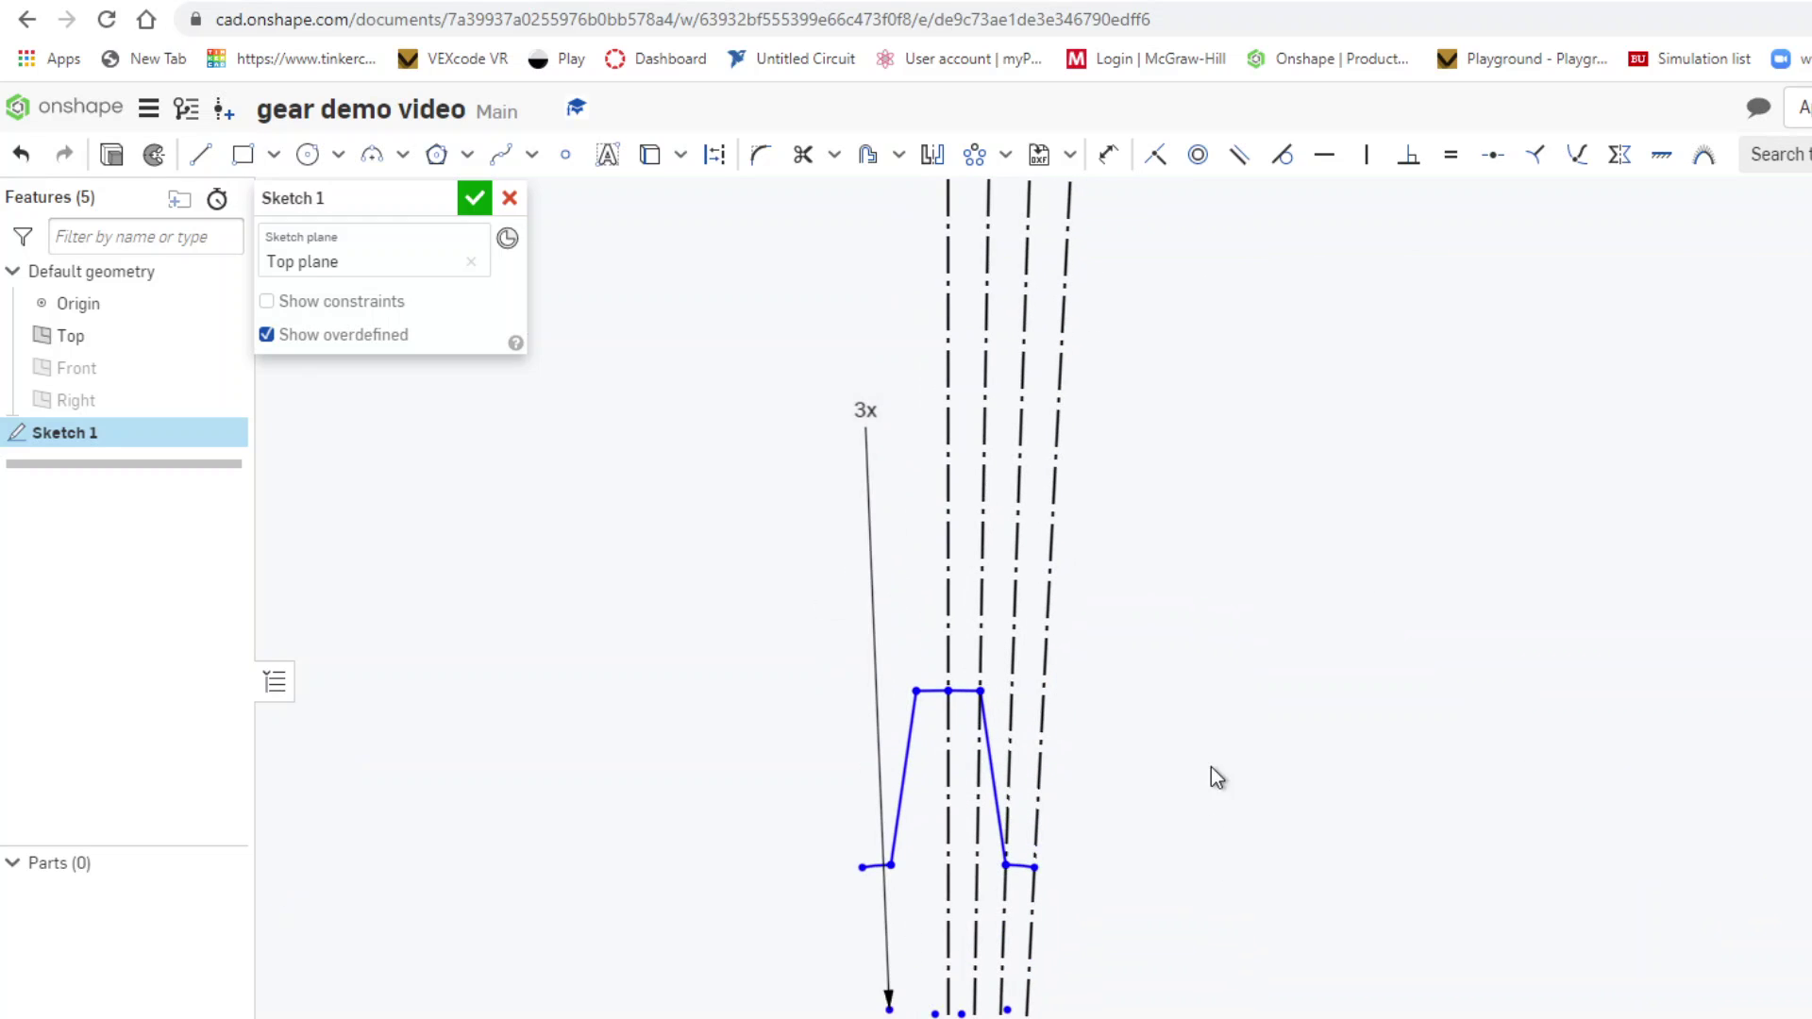
{"action": "left_click", "coordinate": [864, 407]}
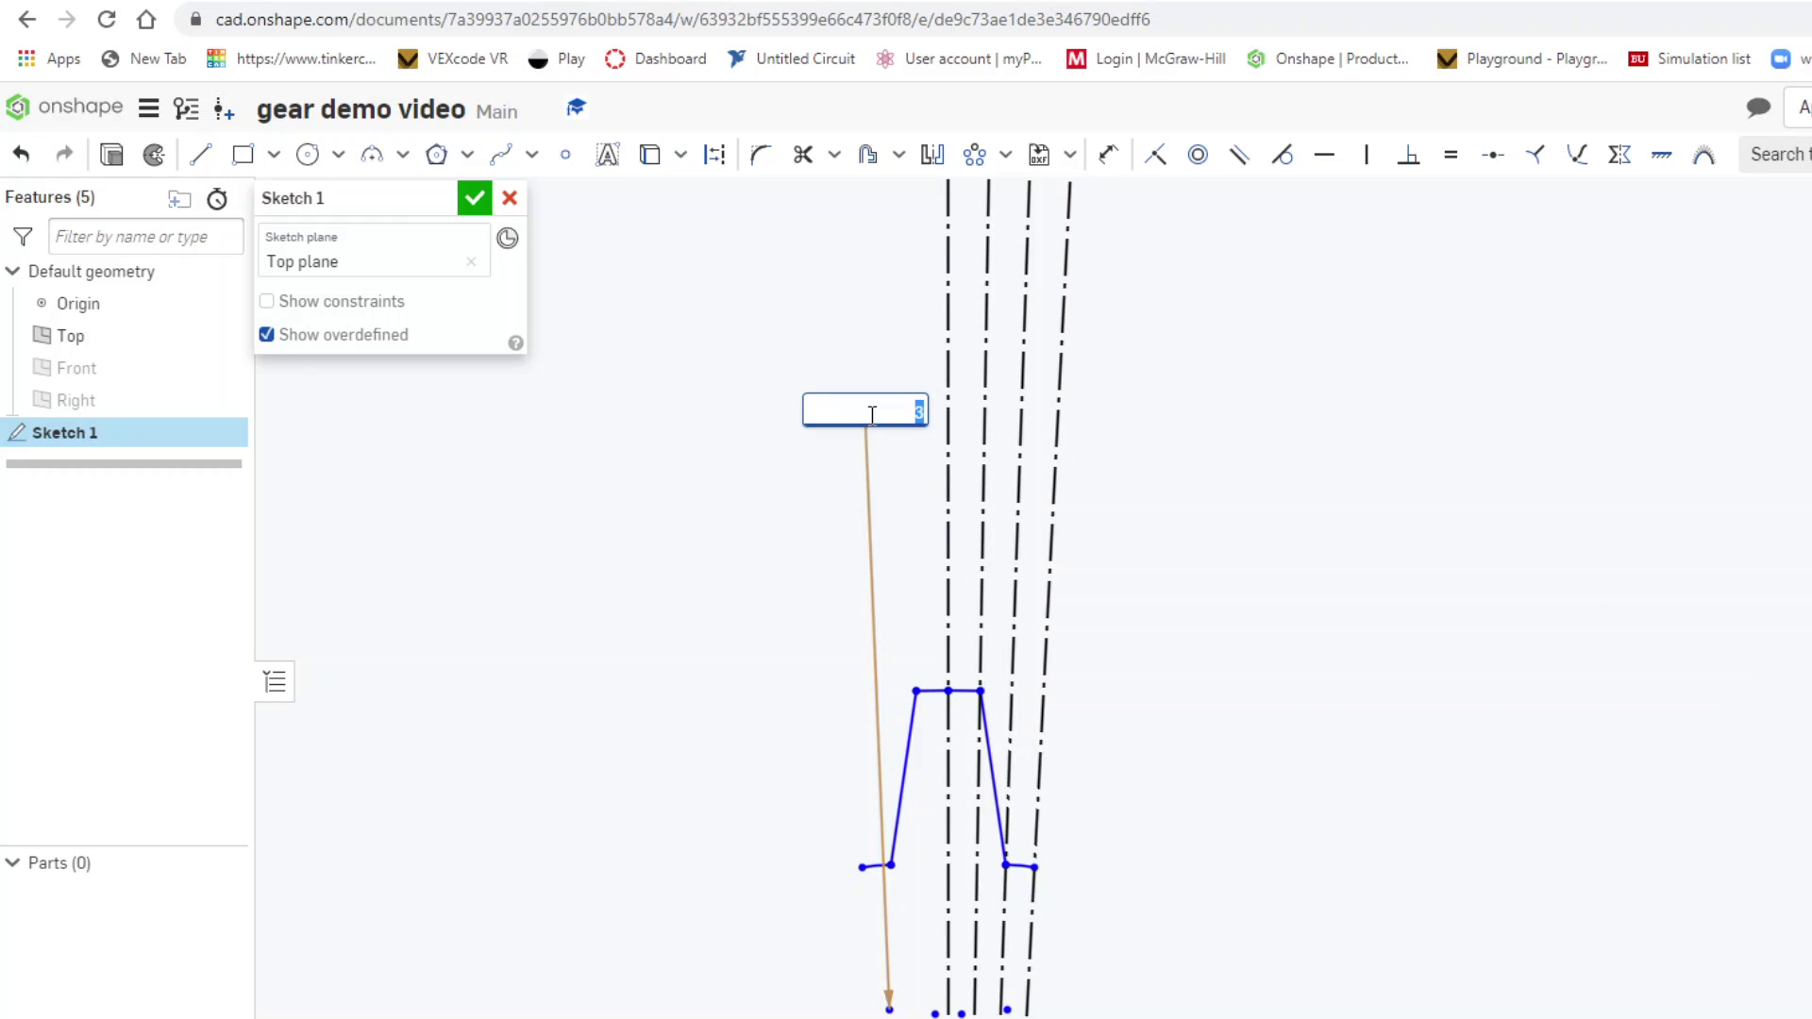
{"action": "type", "text": "60"}
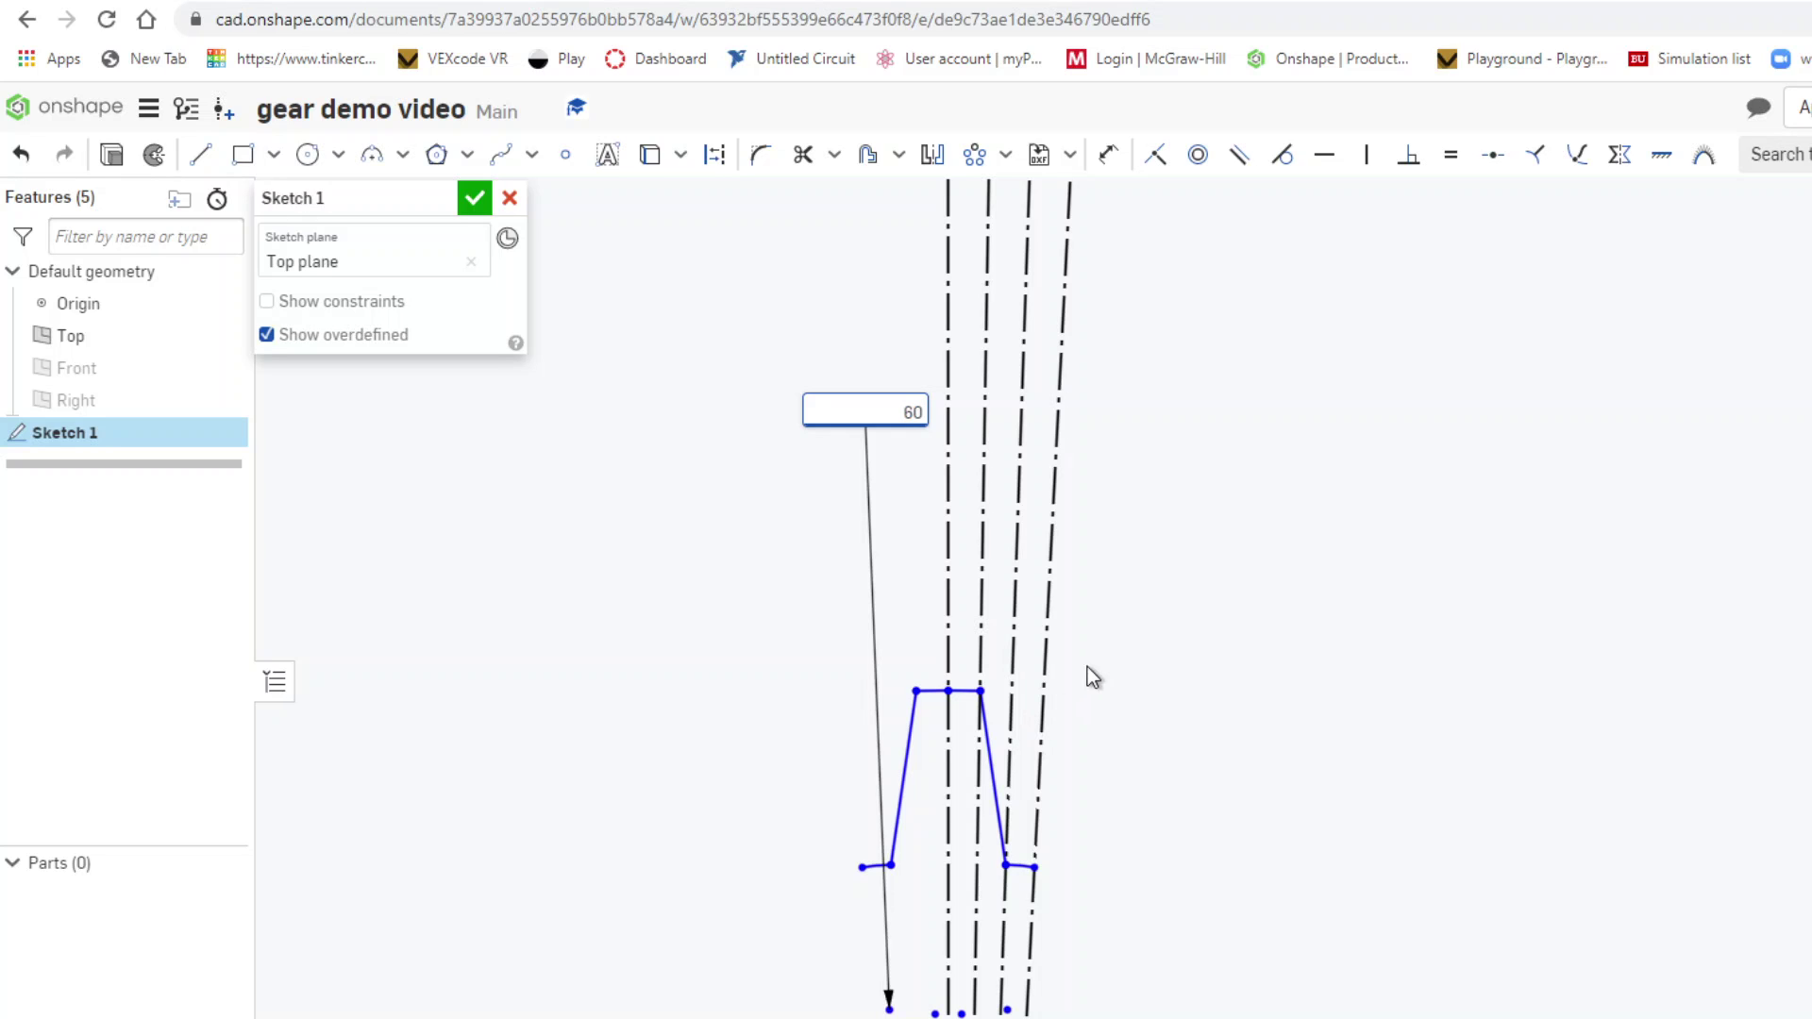
{"action": "key", "text": "Return"}
{"action": "scroll", "coordinate": [1197, 694], "scroll_direction": "down", "scroll_amount": 2}
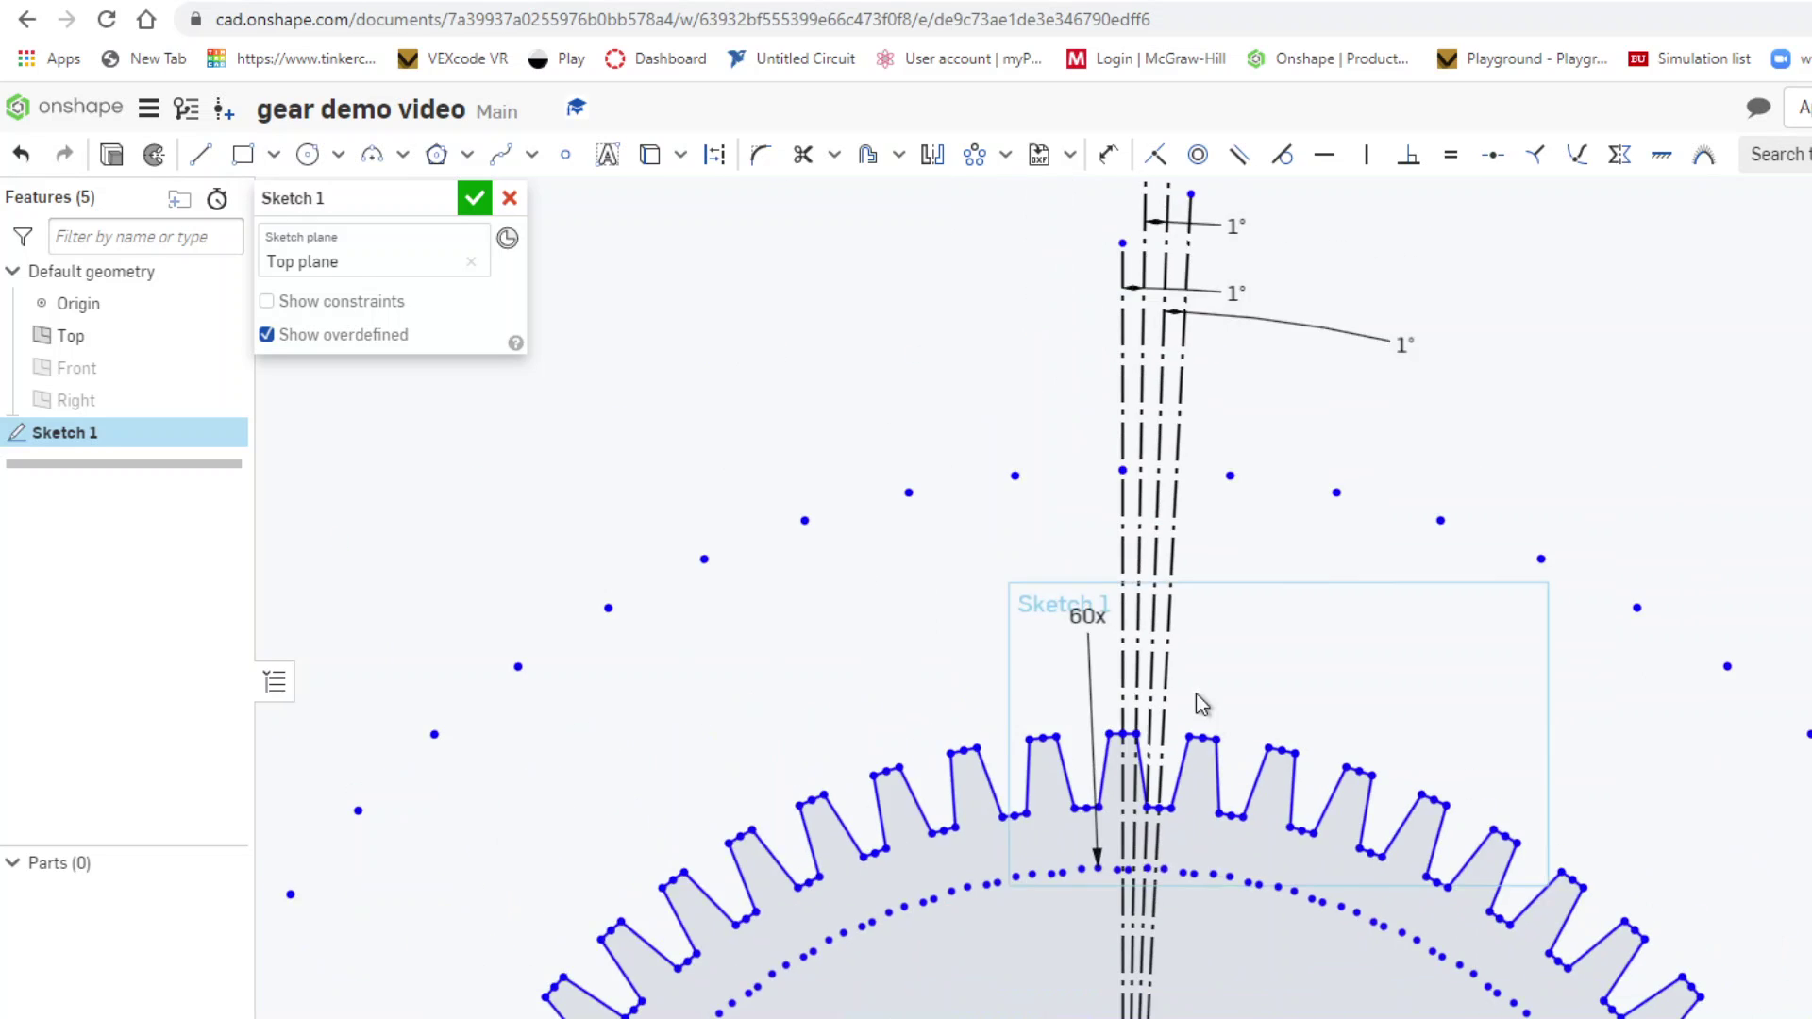
{"action": "scroll", "coordinate": [1197, 694], "scroll_direction": "down", "scroll_amount": 3}
{"action": "scroll", "coordinate": [1217, 954], "scroll_direction": "up", "scroll_amount": 3}
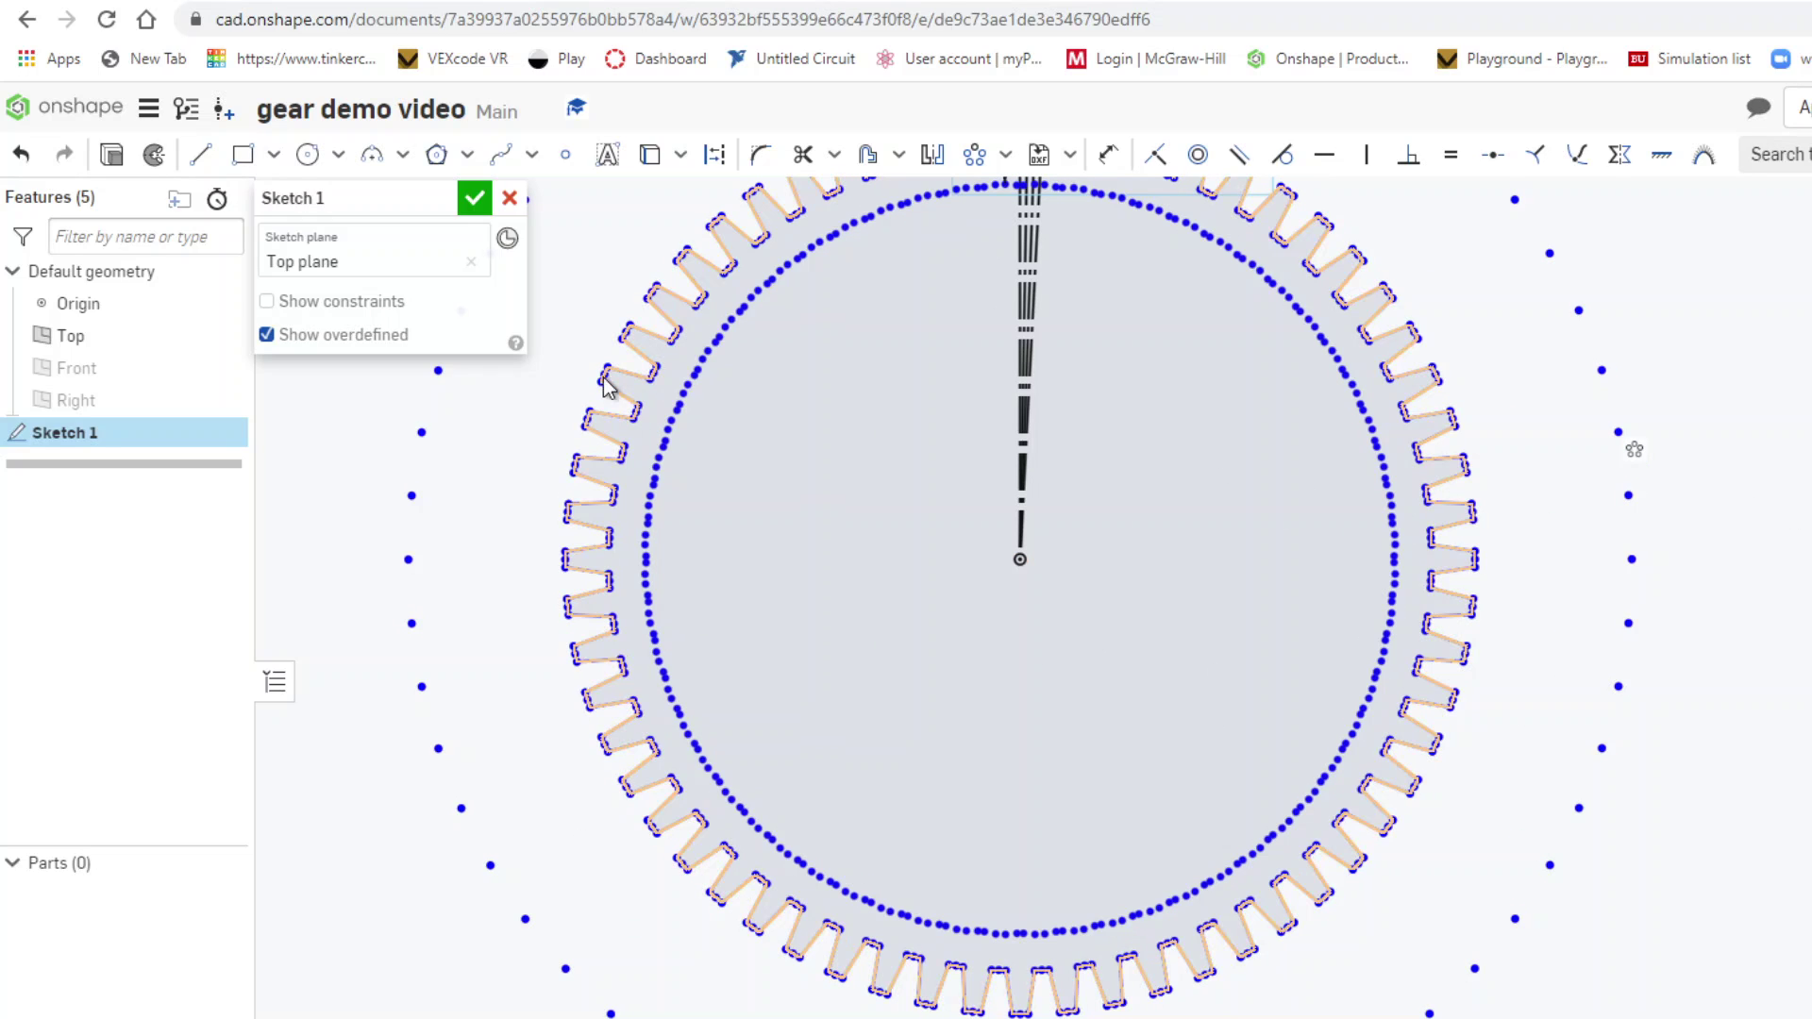
- Draw a center-point bore circle about 7.4 mm in diameter at the origin and finish the gear sketch
{"action": "left_click", "coordinate": [308, 154]}
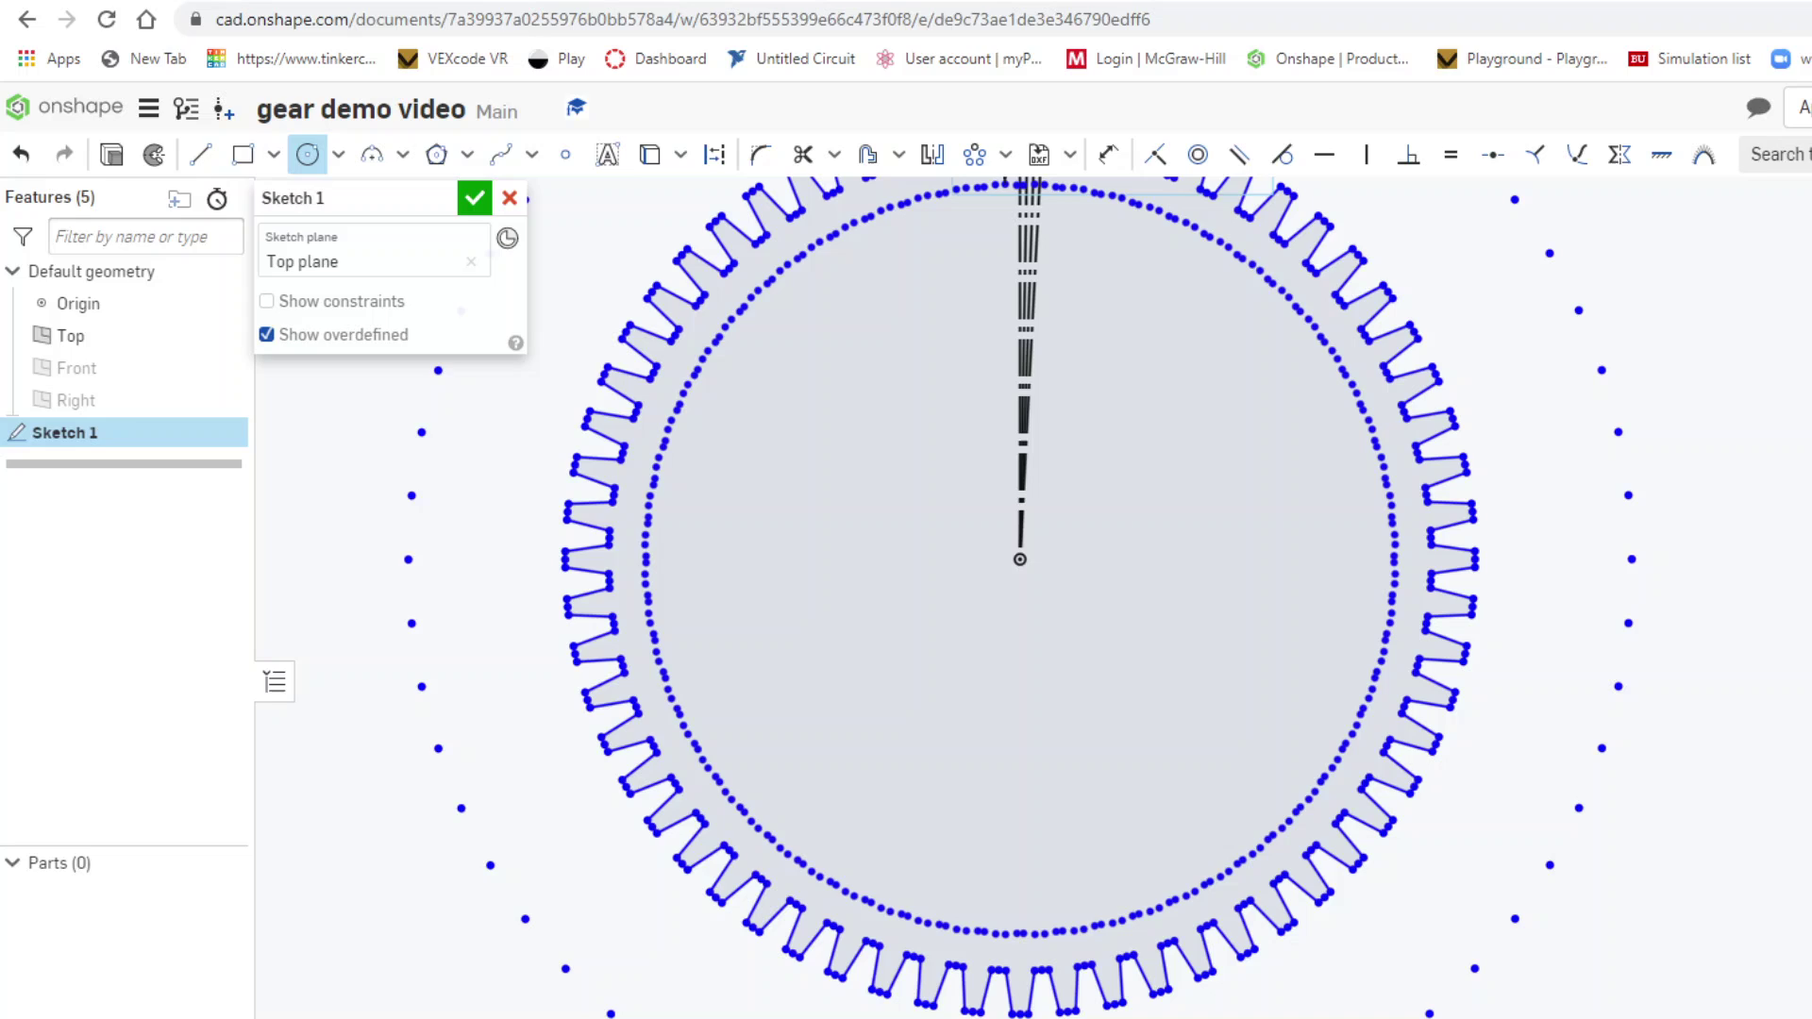
{"action": "left_click", "coordinate": [1019, 566]}
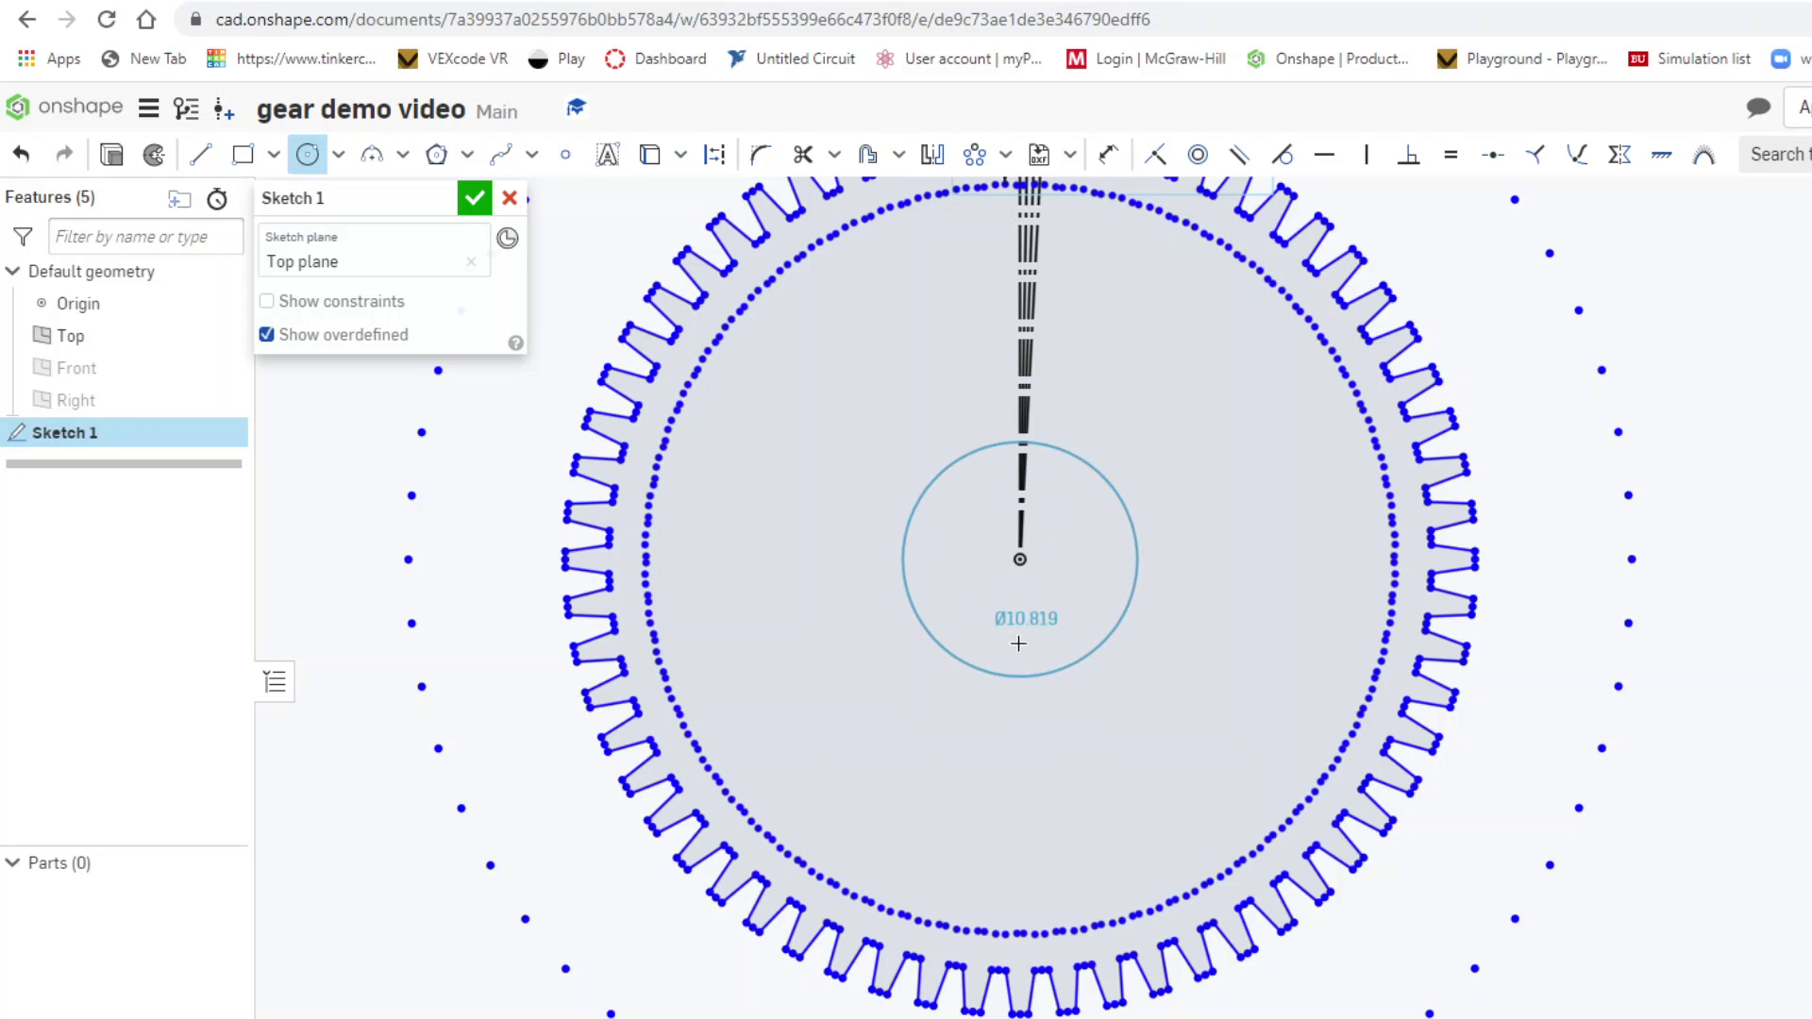
{"action": "left_click", "coordinate": [1019, 641]}
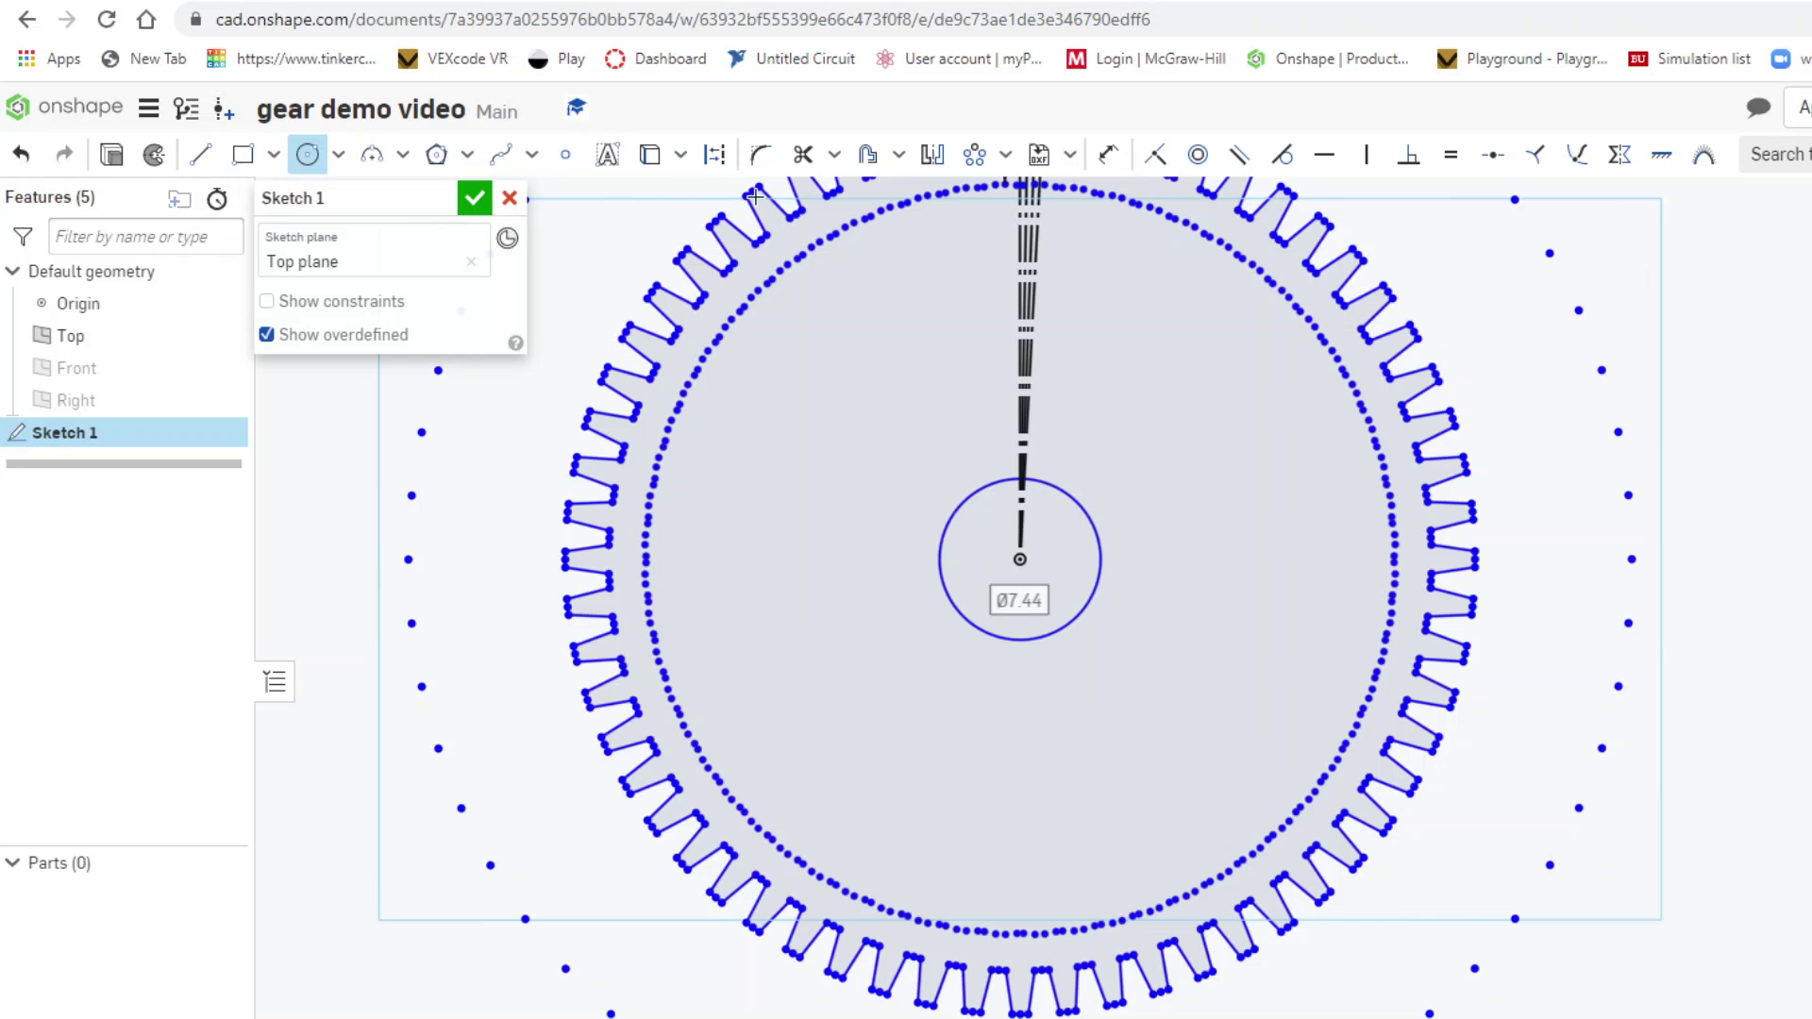
{"action": "left_click", "coordinate": [473, 198]}
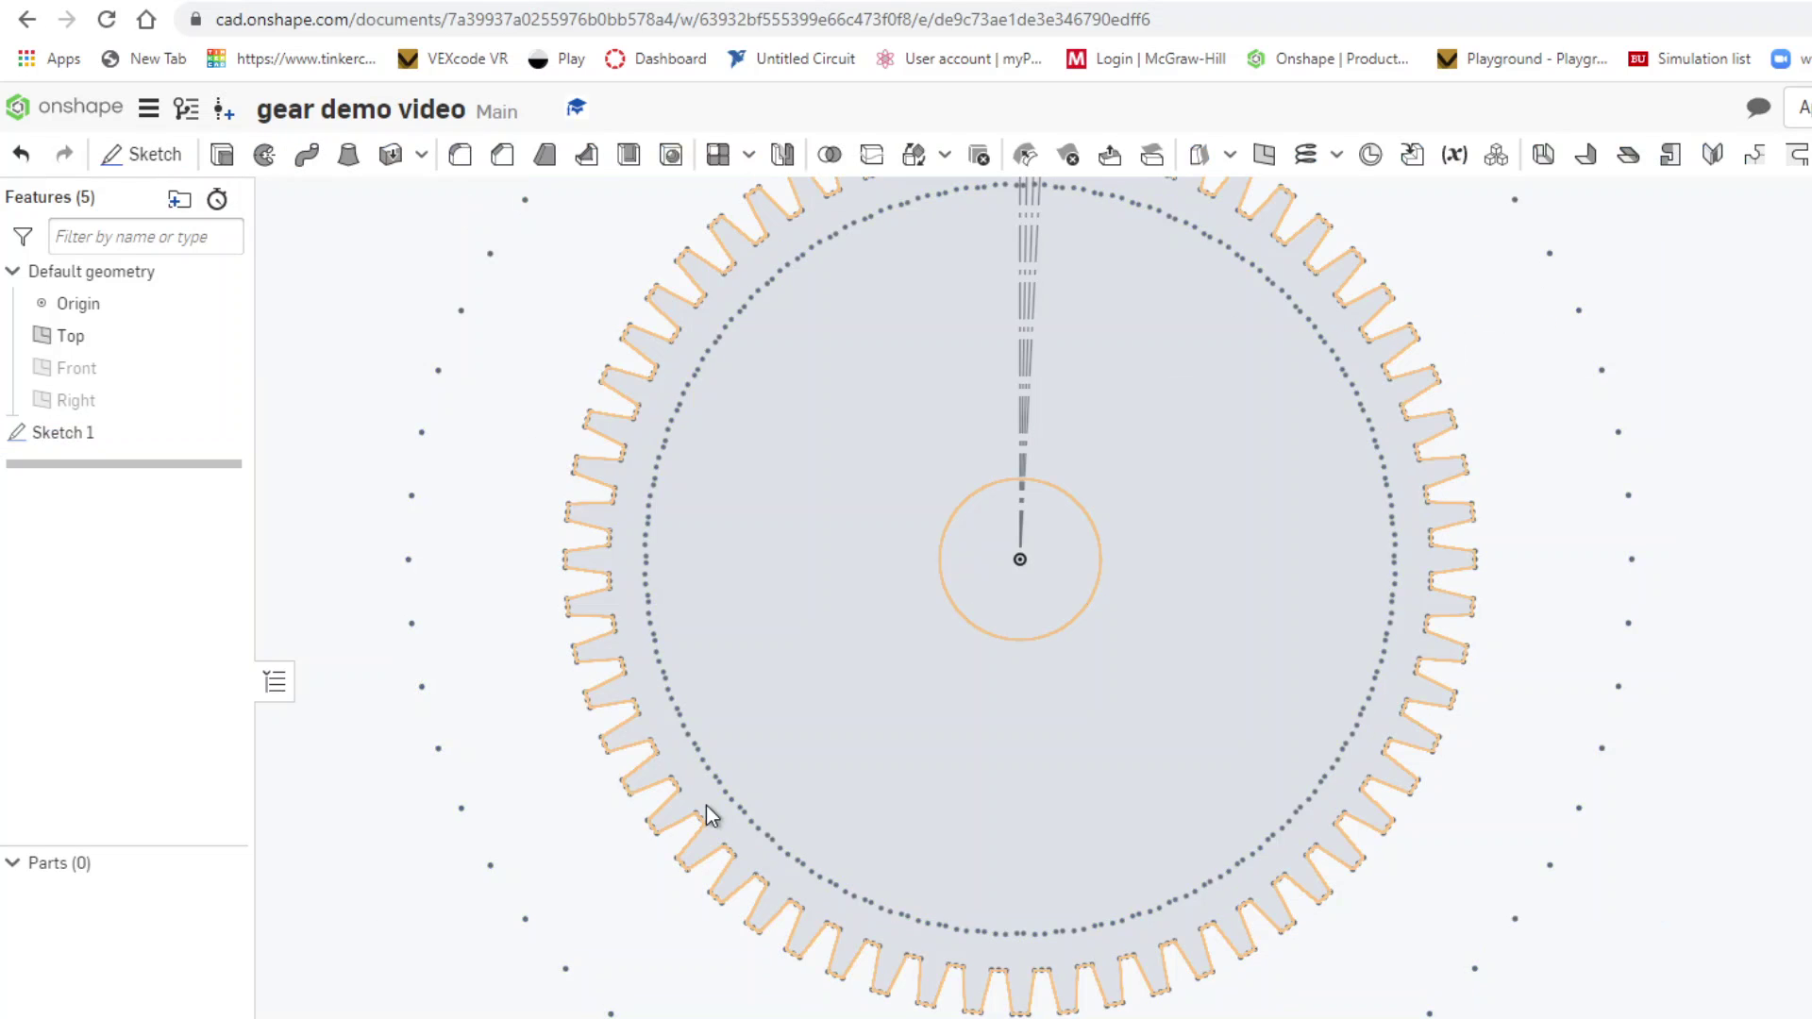
- Extrude the gear face around the bore as a new solid with a blind depth of 7 mm
{"action": "scroll", "coordinate": [1788, 660], "scroll_direction": "up", "scroll_amount": 1}
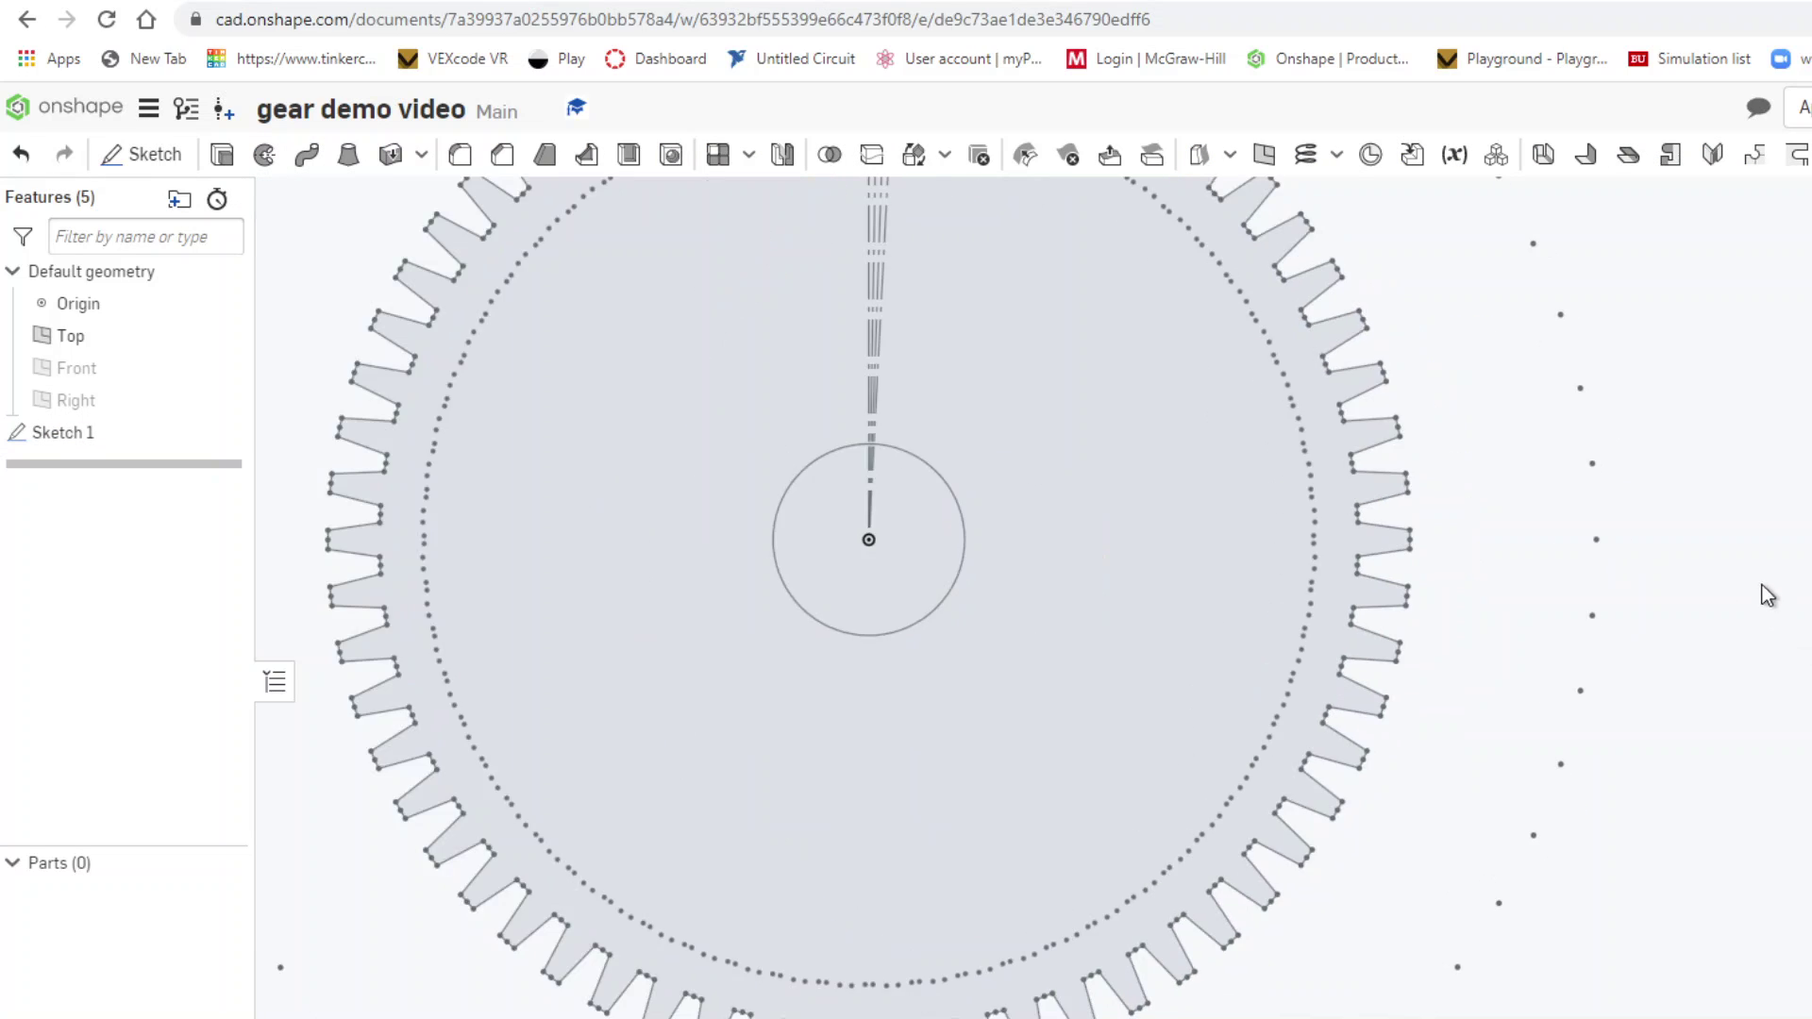
{"action": "scroll", "coordinate": [1756, 587], "scroll_direction": "down", "scroll_amount": 3}
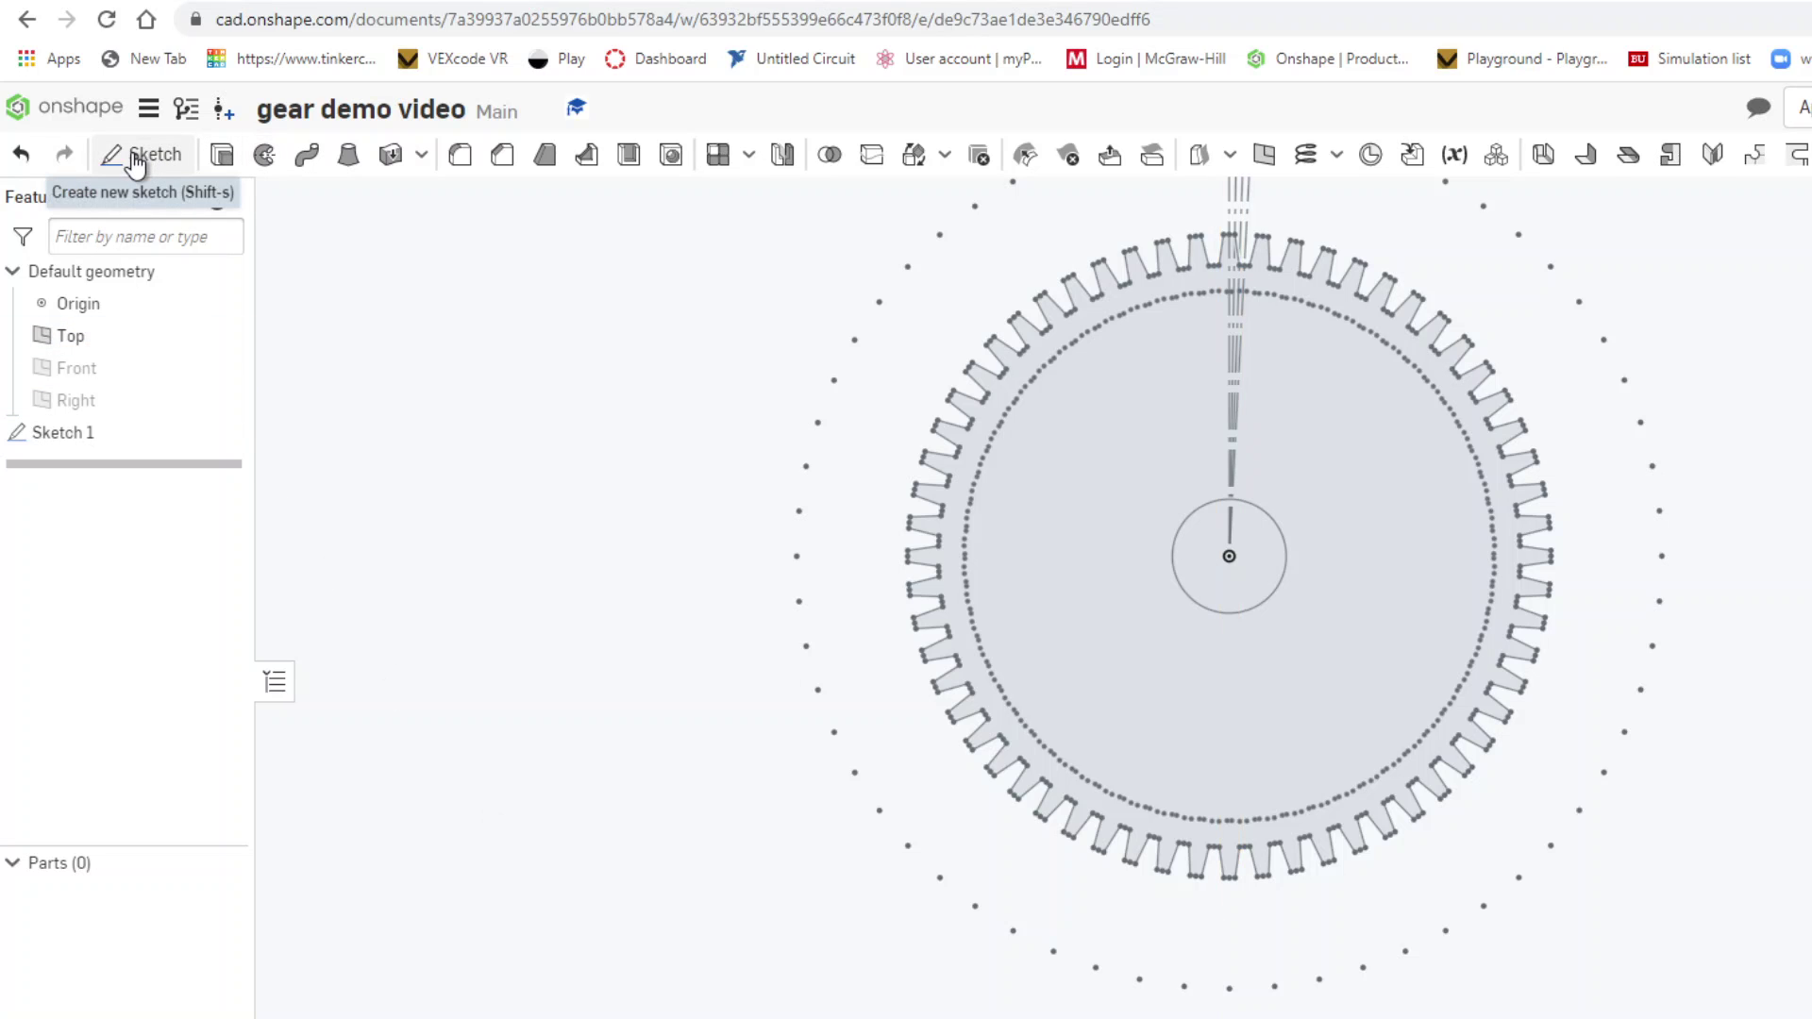
{"action": "left_click", "coordinate": [224, 155]}
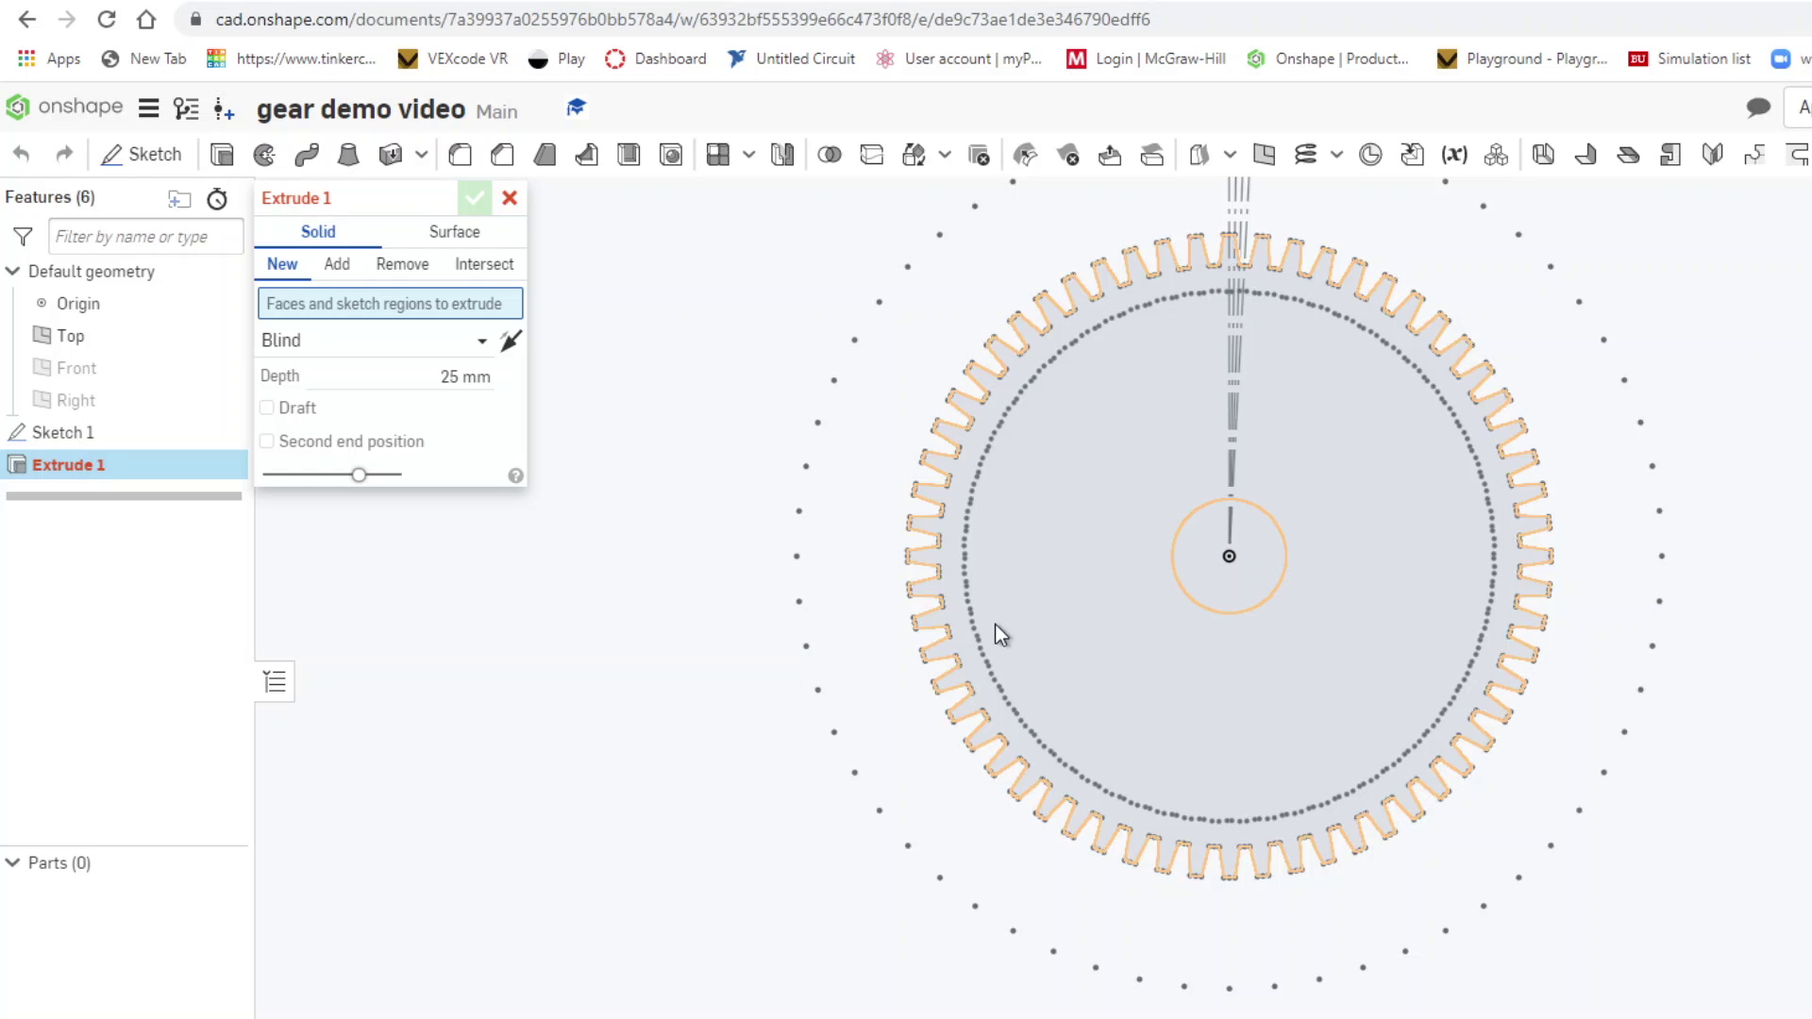
{"action": "left_click", "coordinate": [1039, 624]}
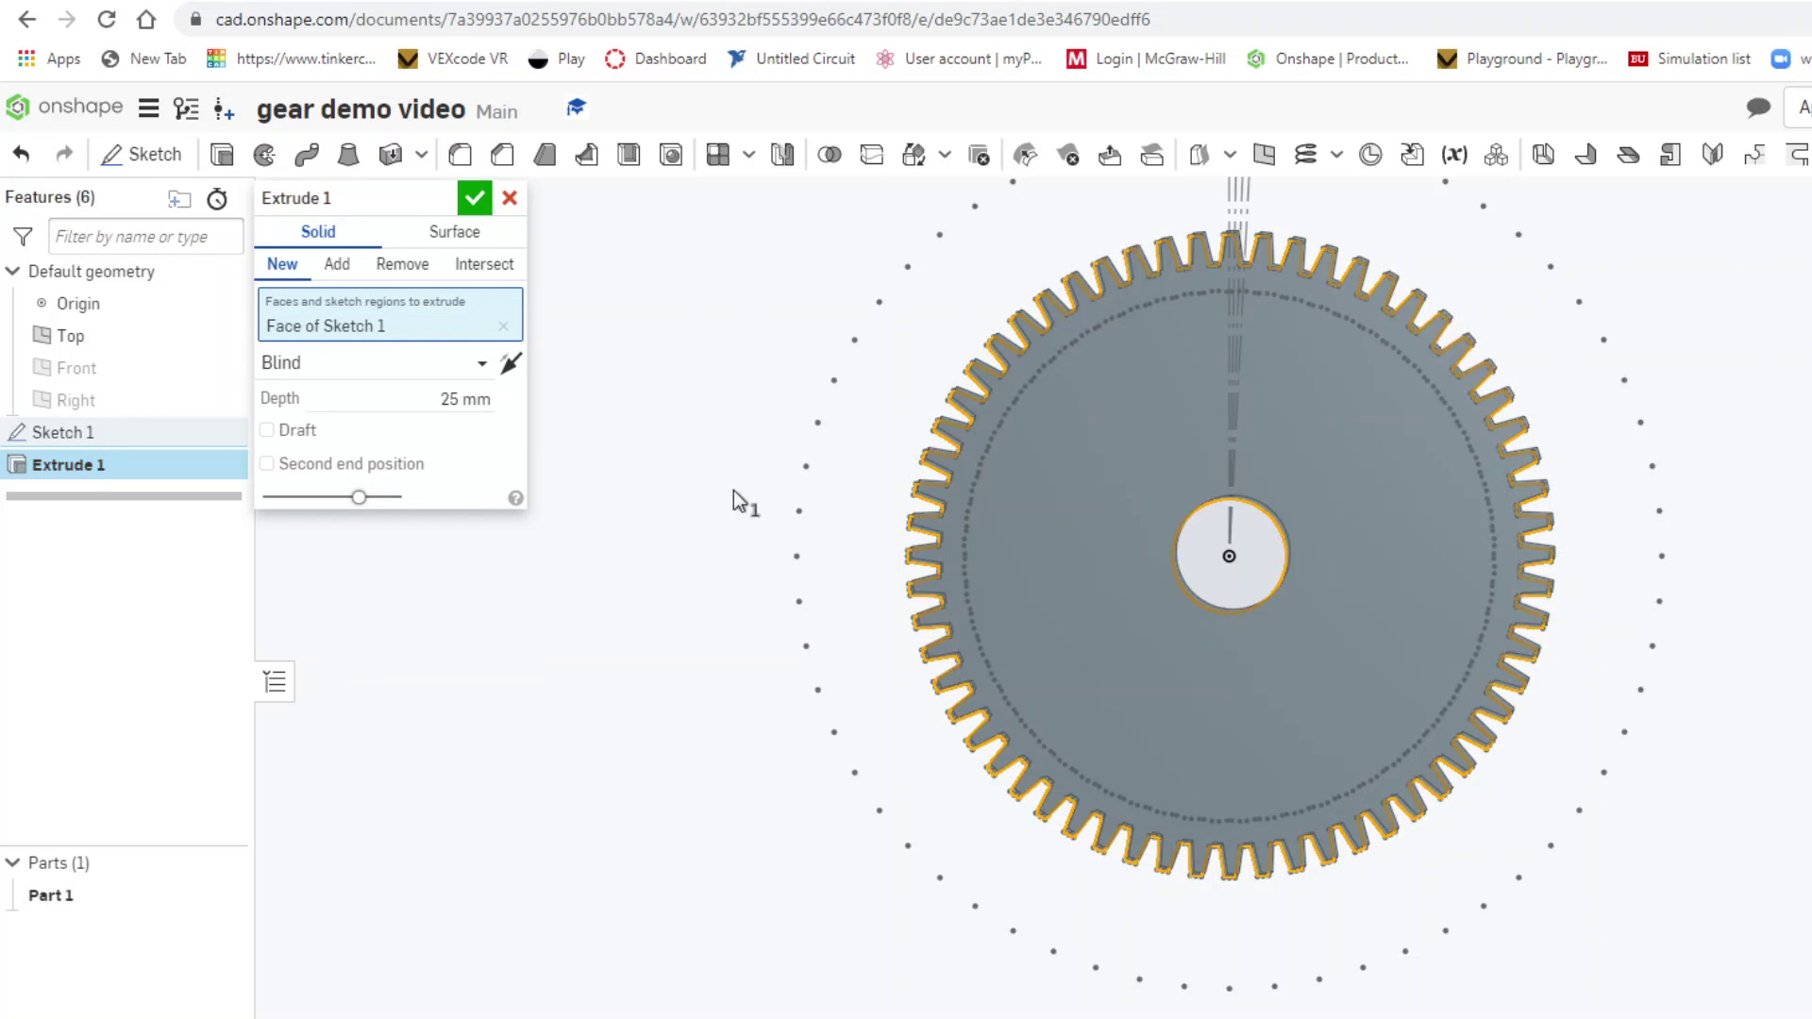
{"action": "left_click", "coordinate": [454, 396]}
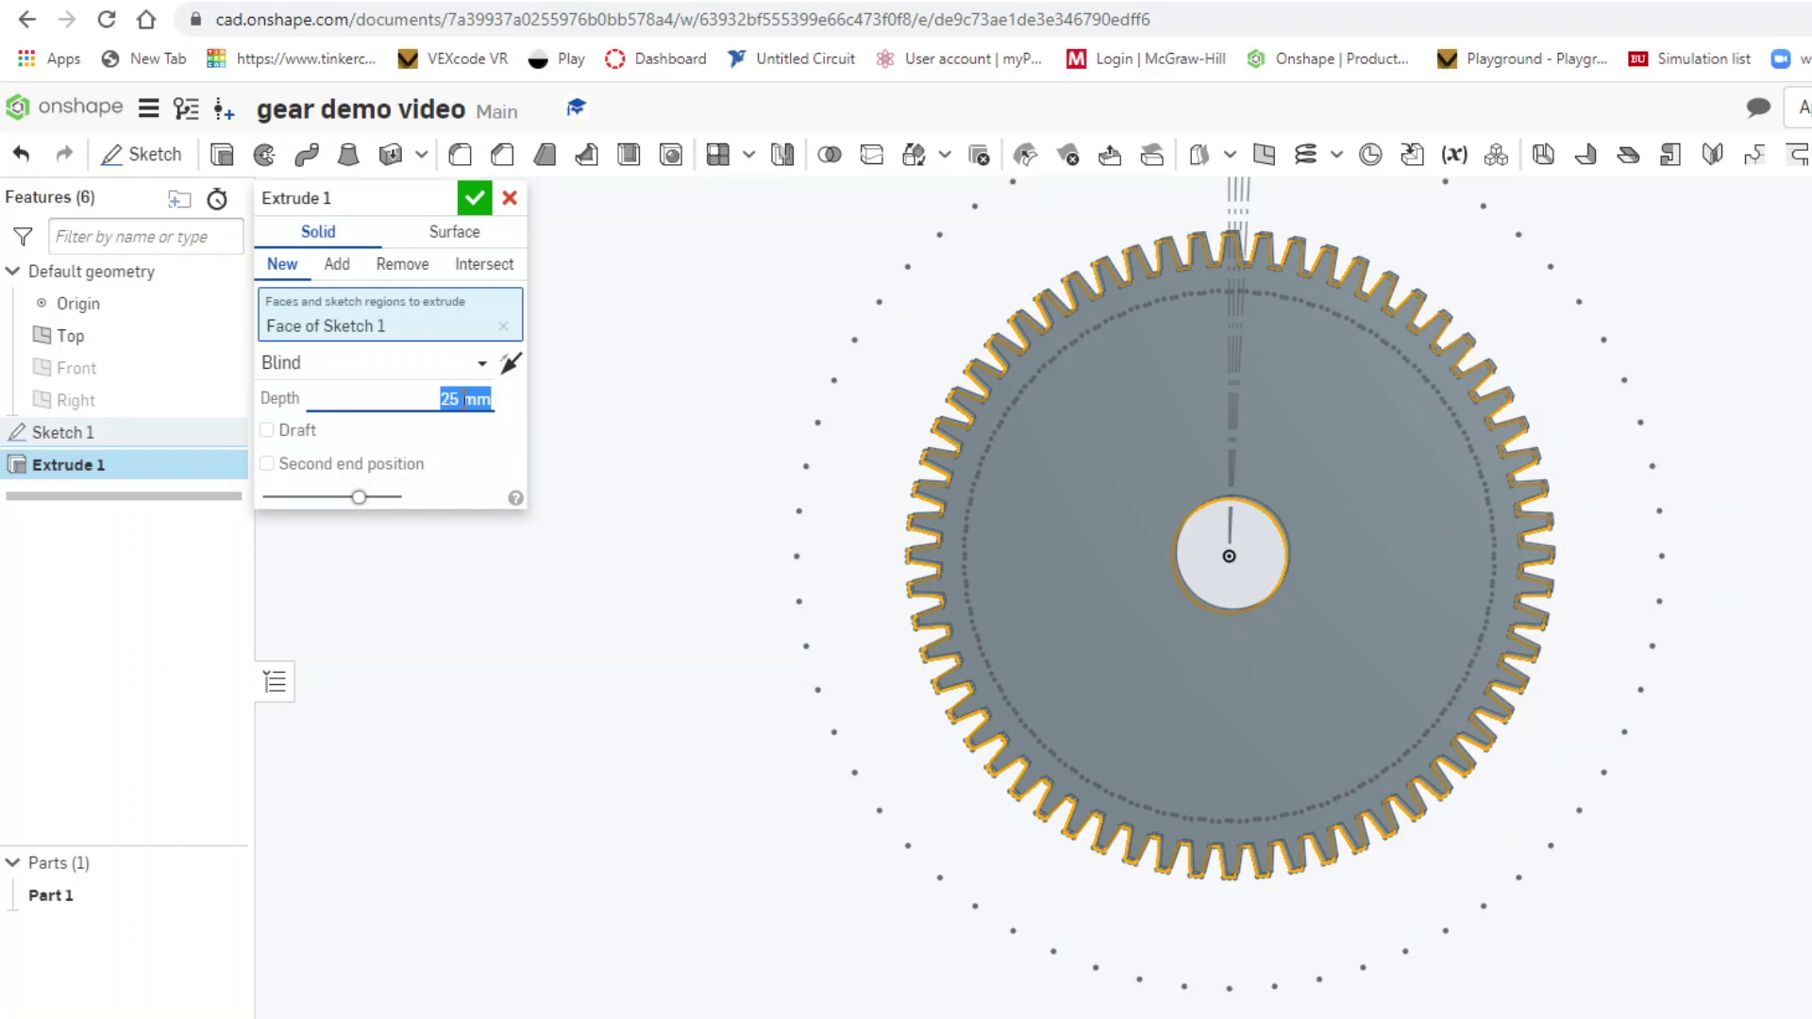
{"action": "type", "text": "7"}
{"action": "left_click", "coordinate": [476, 199]}
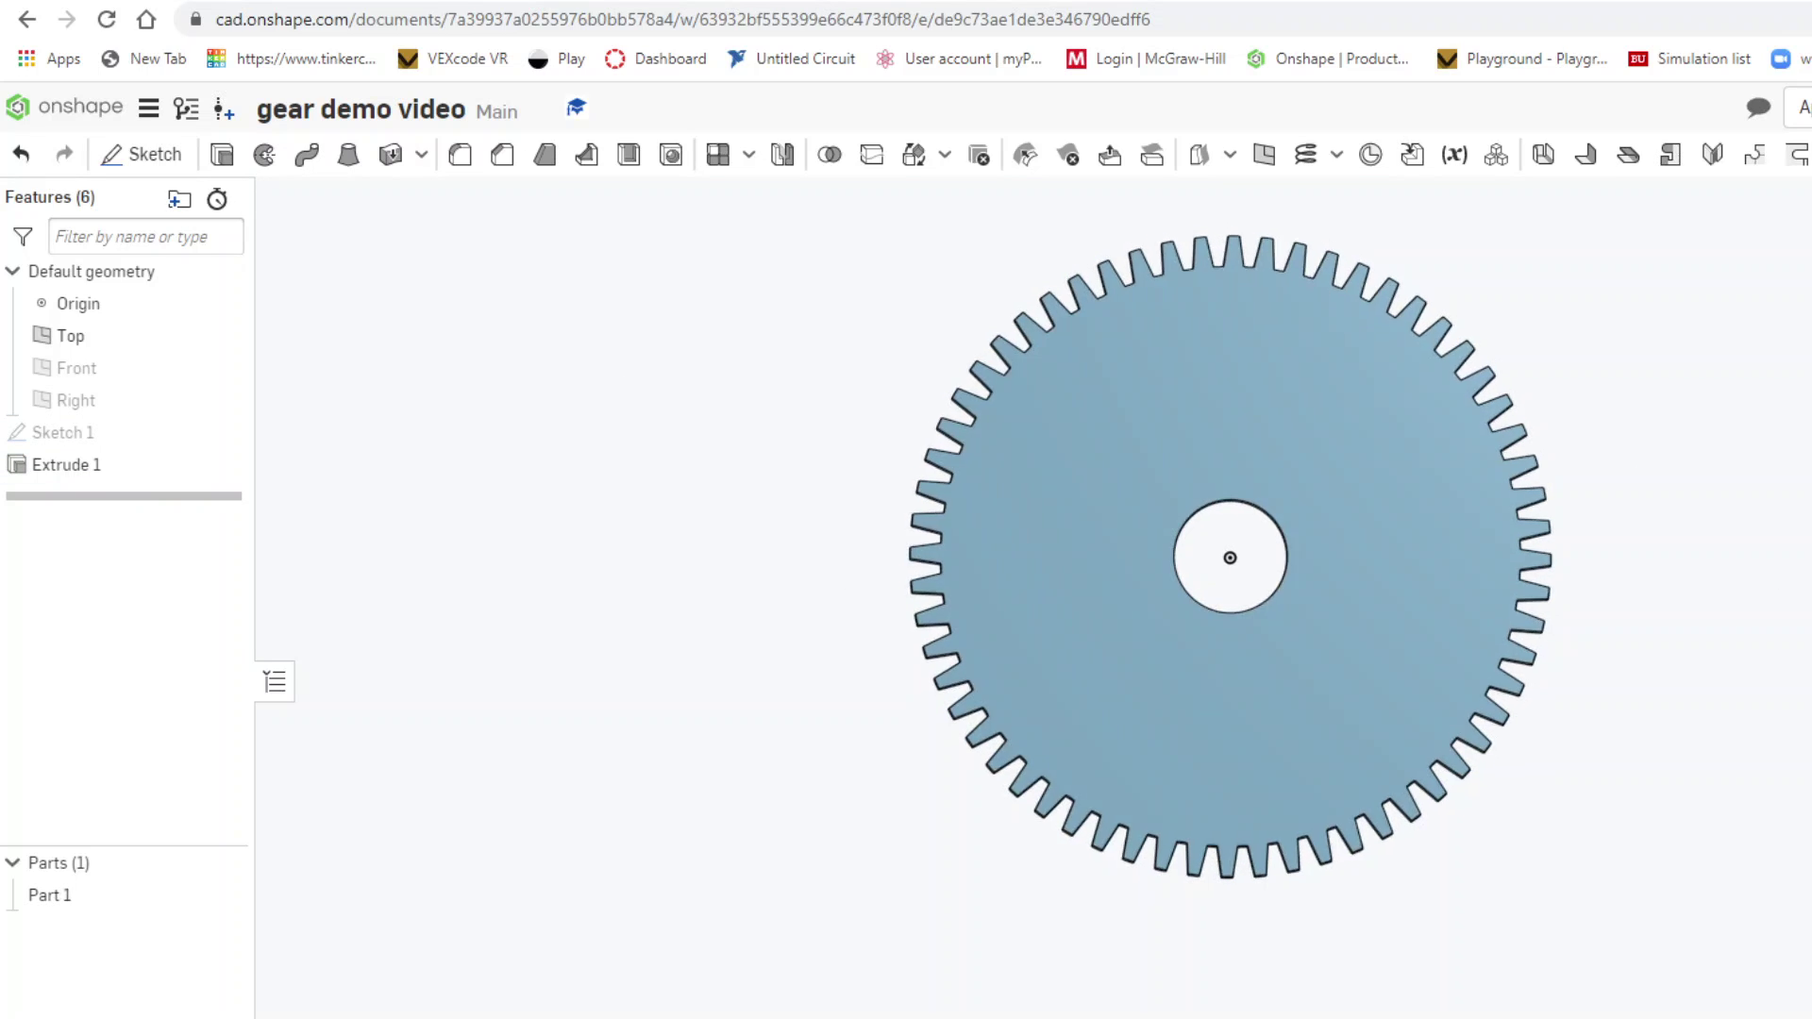
- Inspect the extruded gear in isometric view, tilting it to check both faces and the teeth, and return to the top view
{"action": "key", "text": "shift+7"}
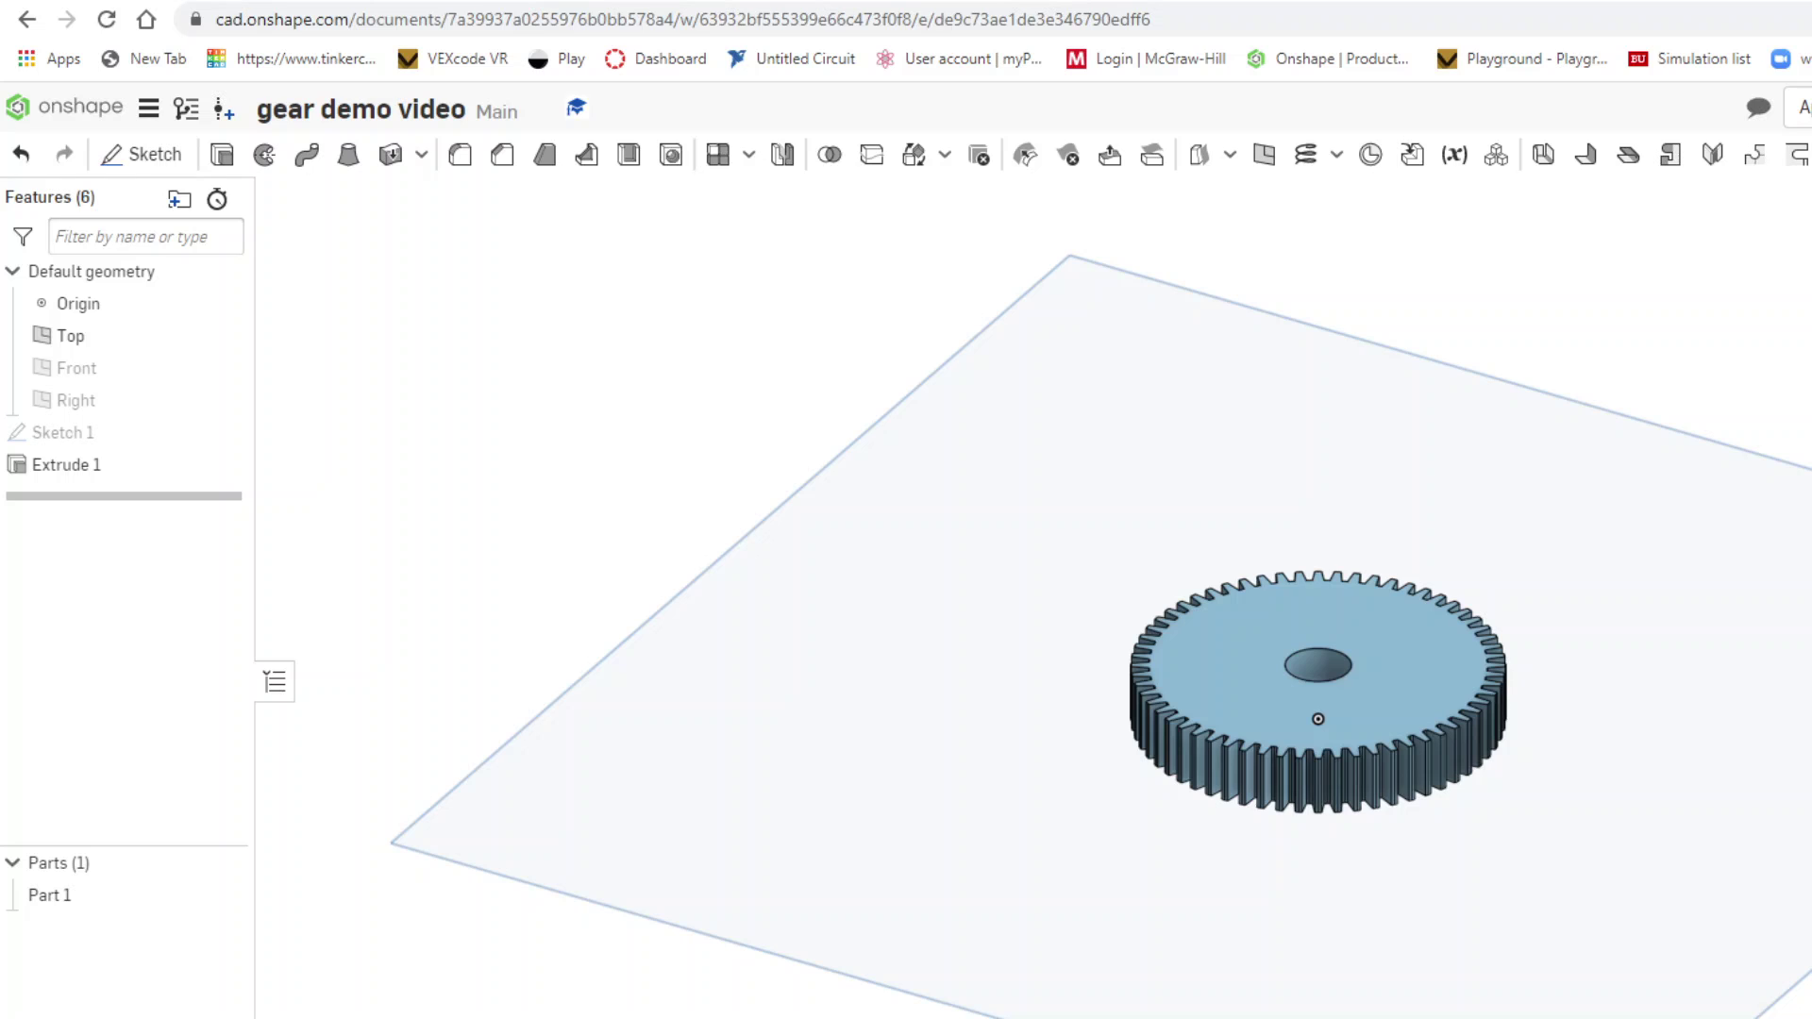
{"action": "key", "text": "Up"}
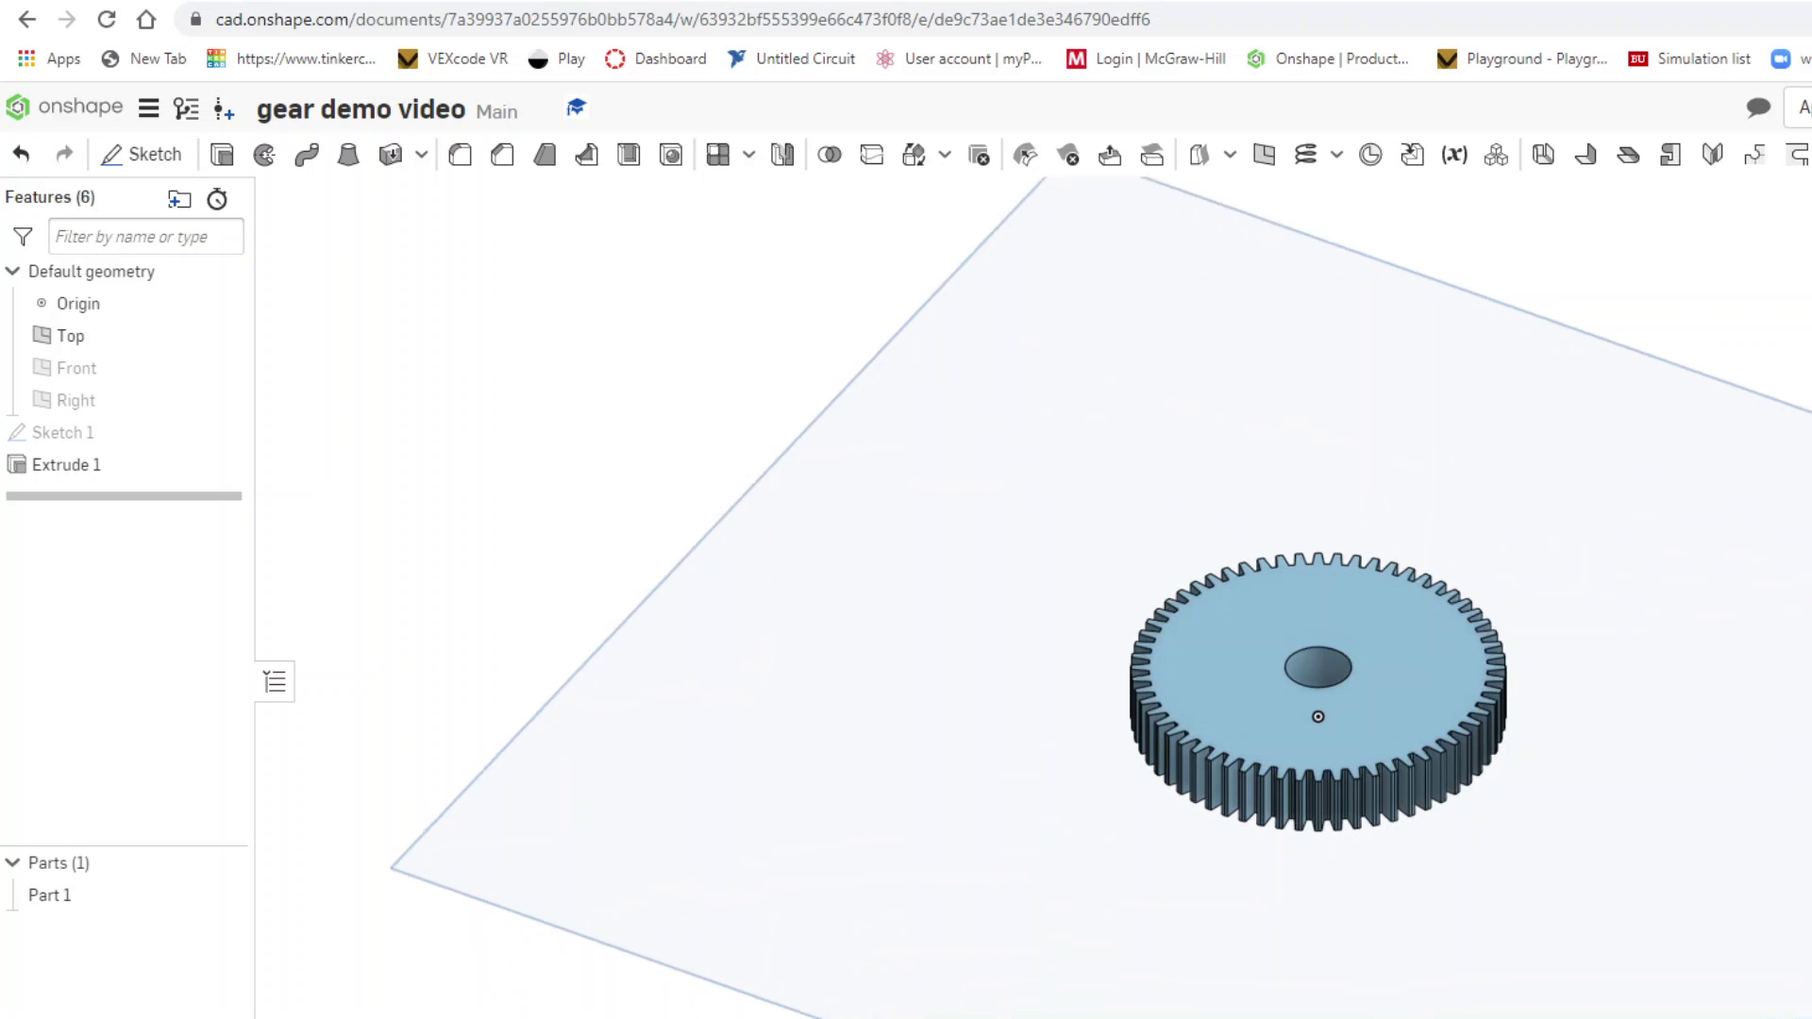
{"action": "key", "text": "Up"}
{"action": "key", "text": "Up"}
{"action": "key", "text": "Up"}
{"action": "key", "text": "Up"}
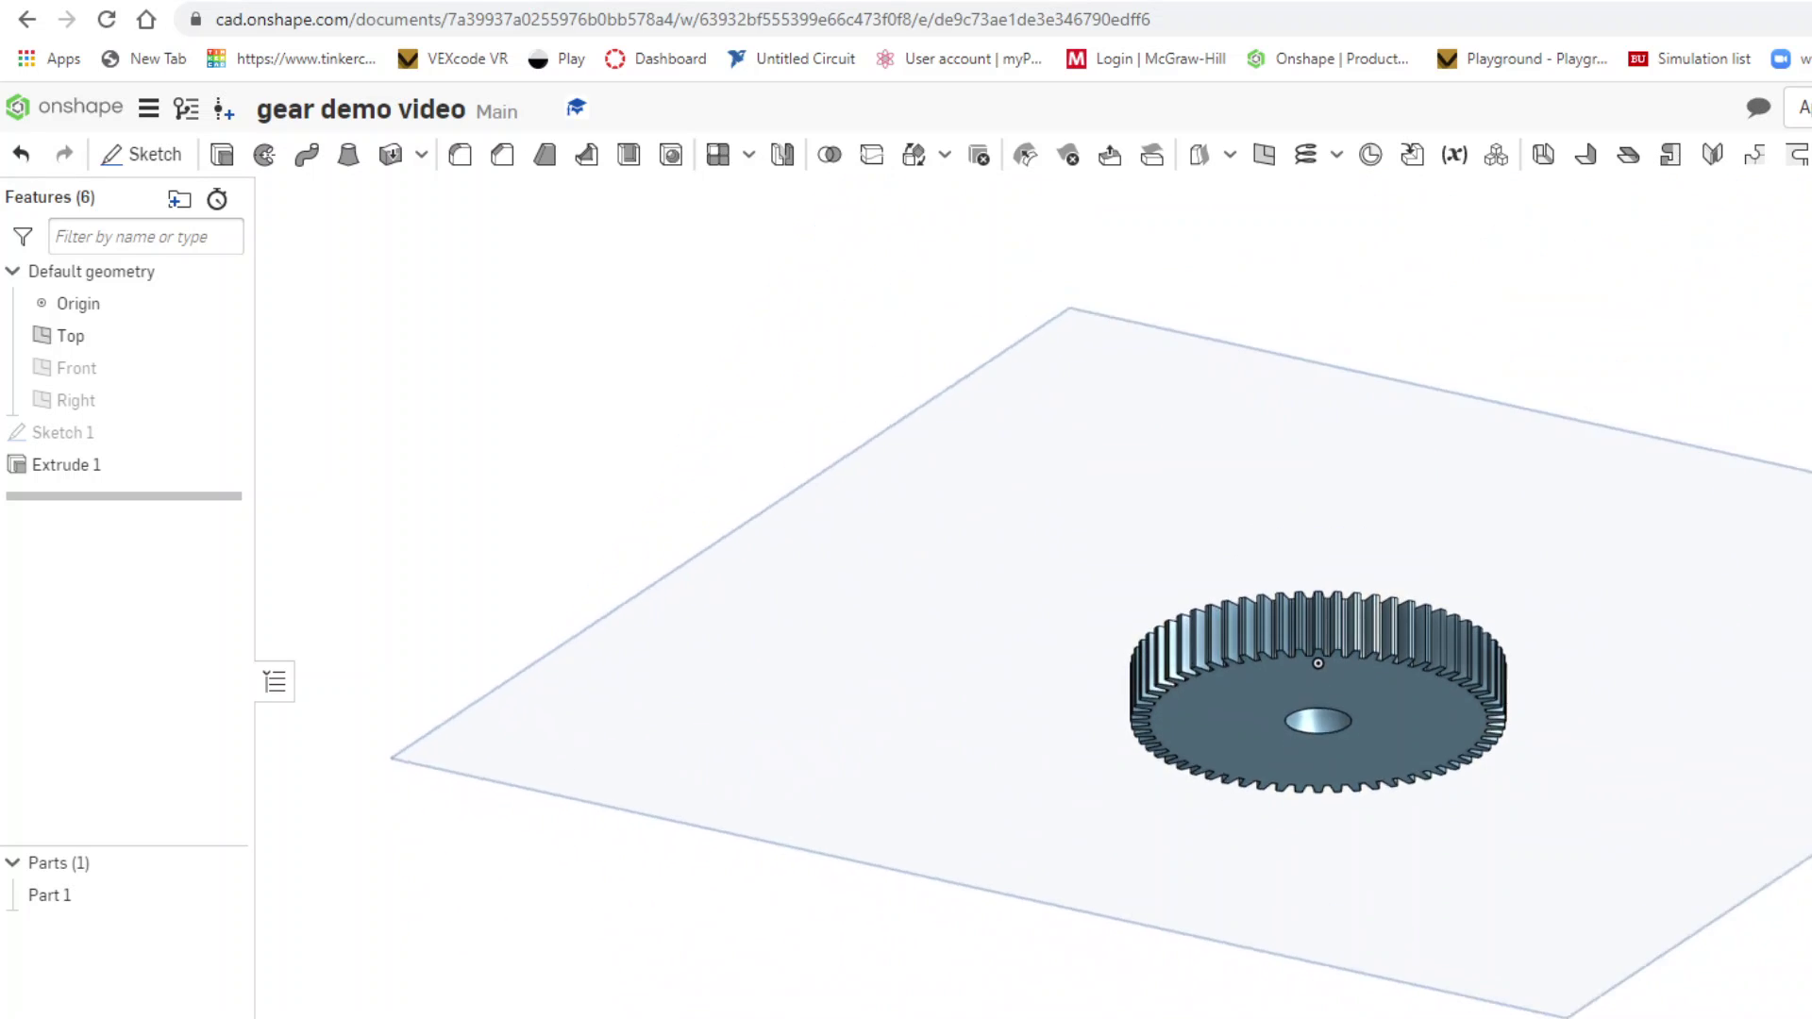
{"action": "key", "text": "Down"}
{"action": "key", "text": "Down"}
{"action": "key", "text": "Down"}
{"action": "key", "text": "Down"}
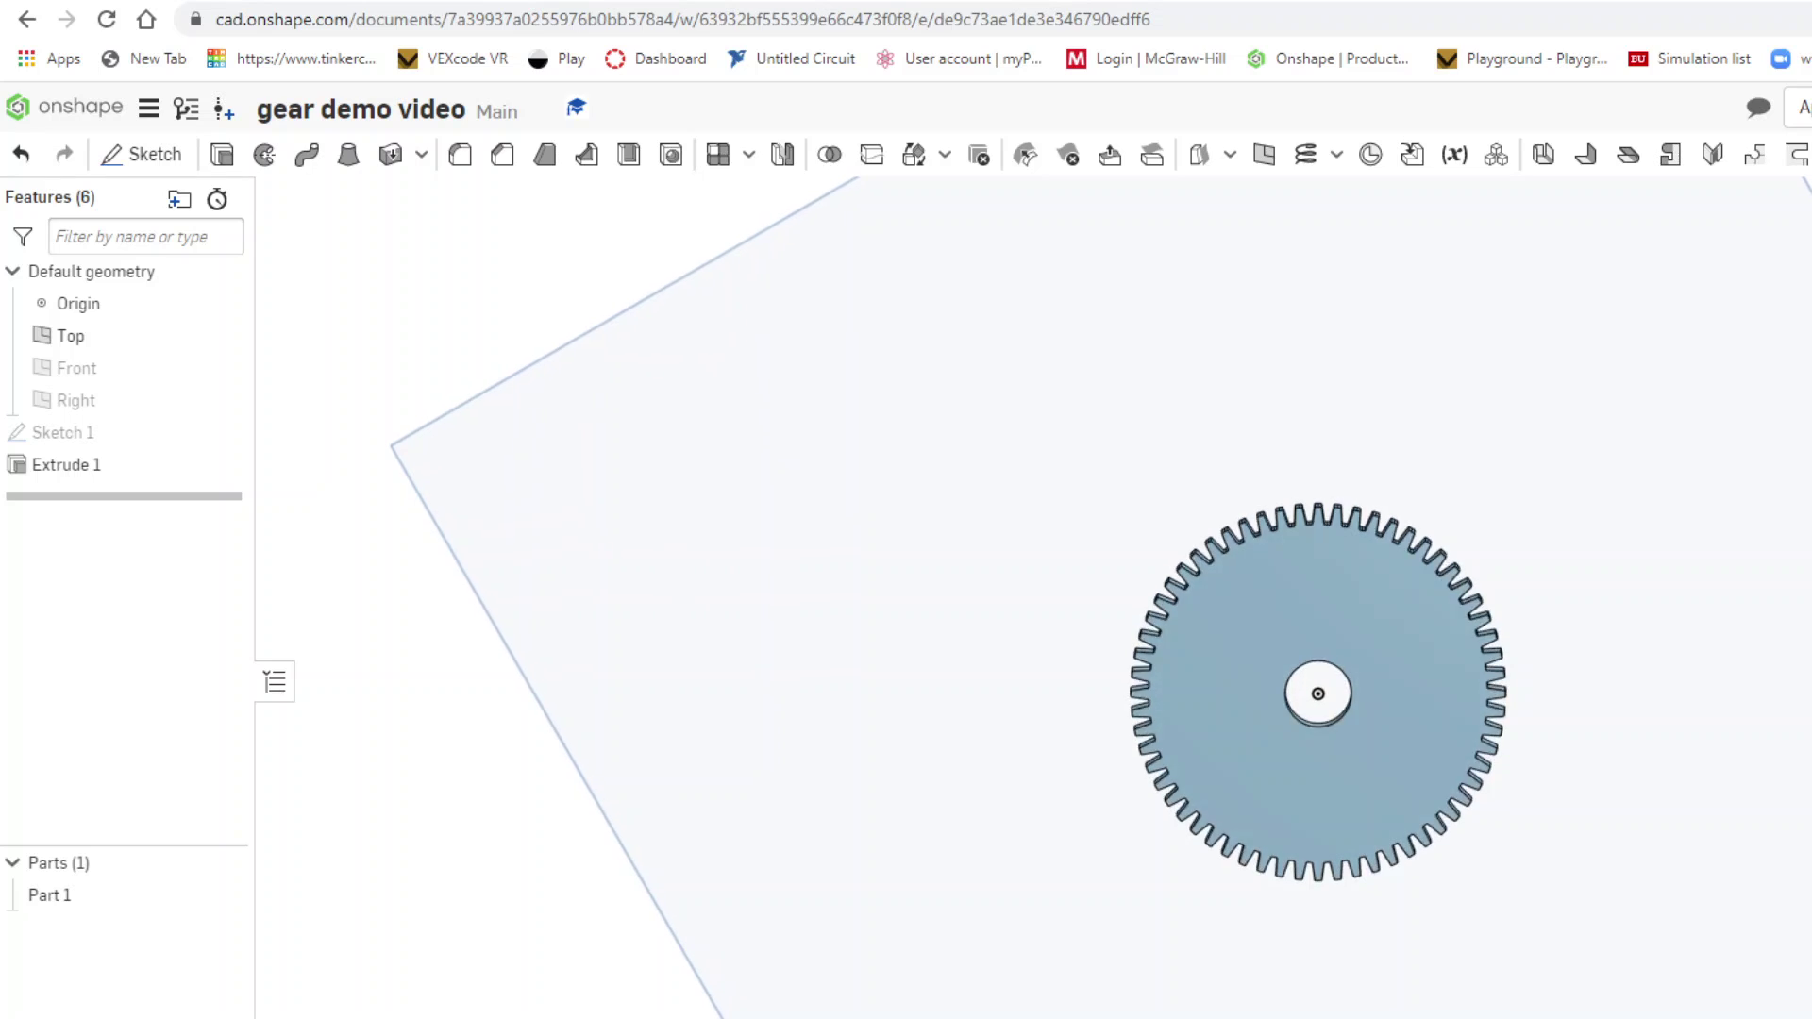
{"action": "key", "text": "Up"}
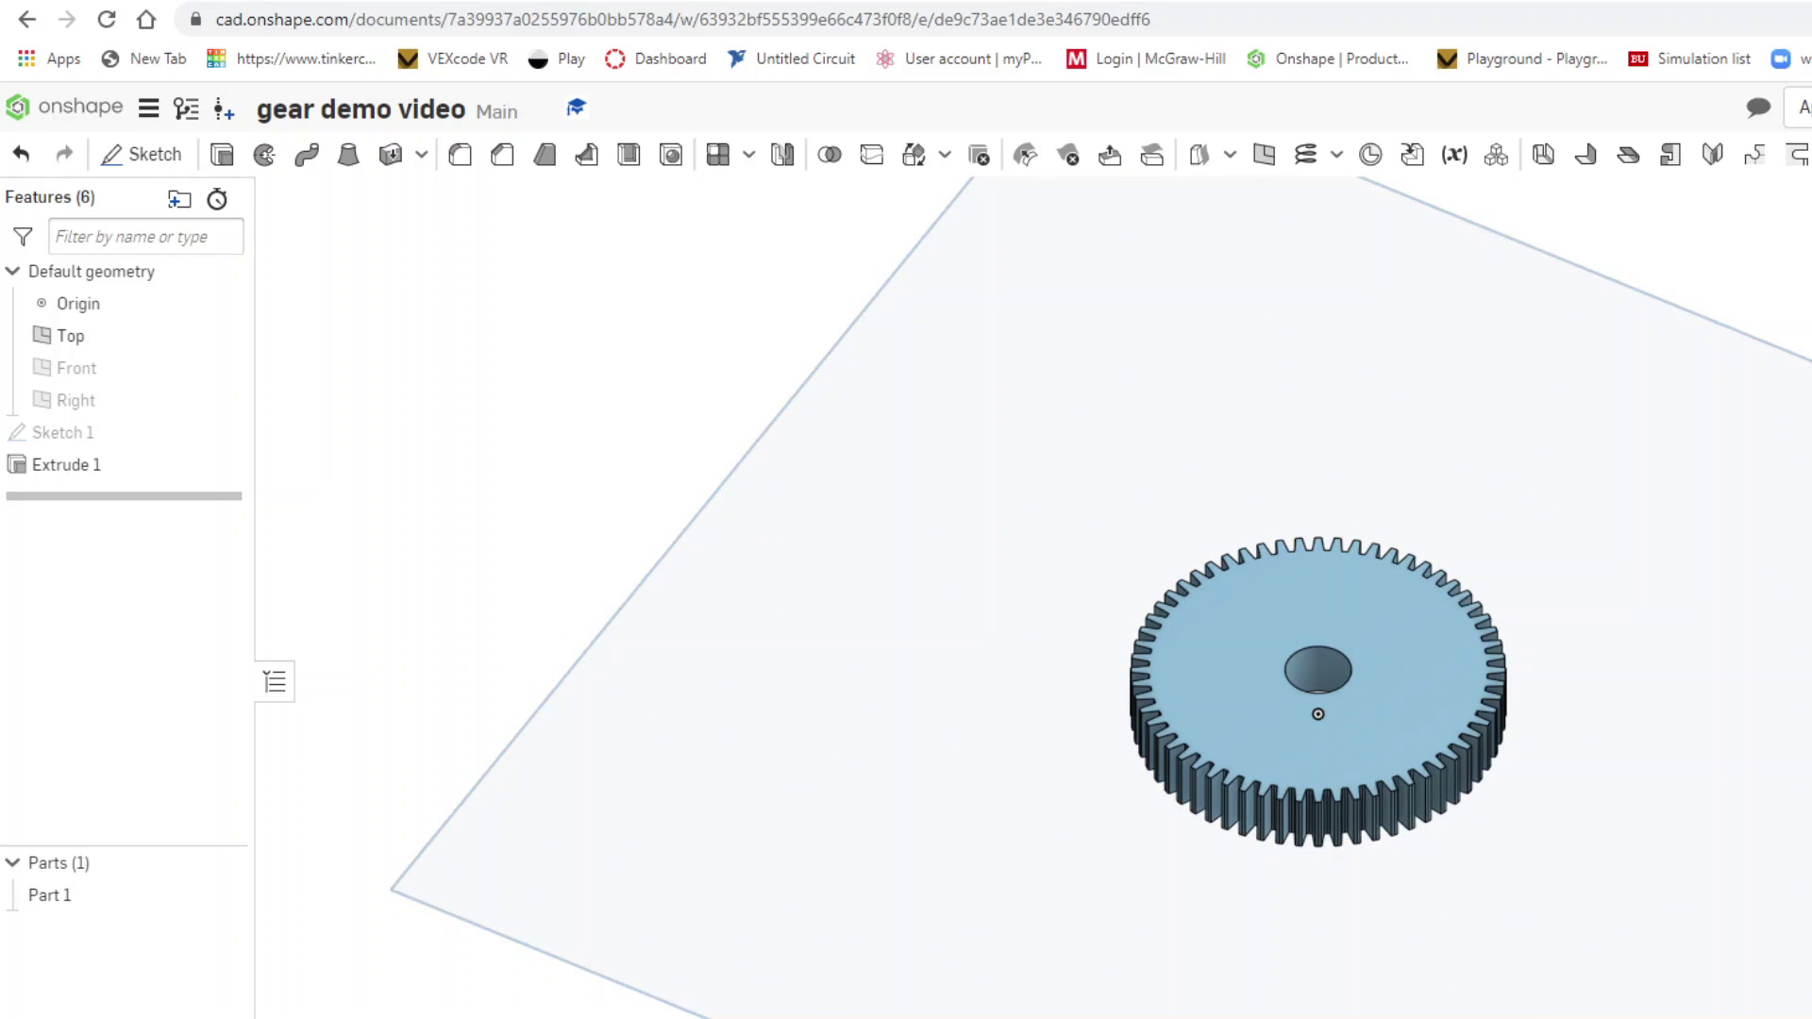
{"action": "key", "text": "shift+5"}
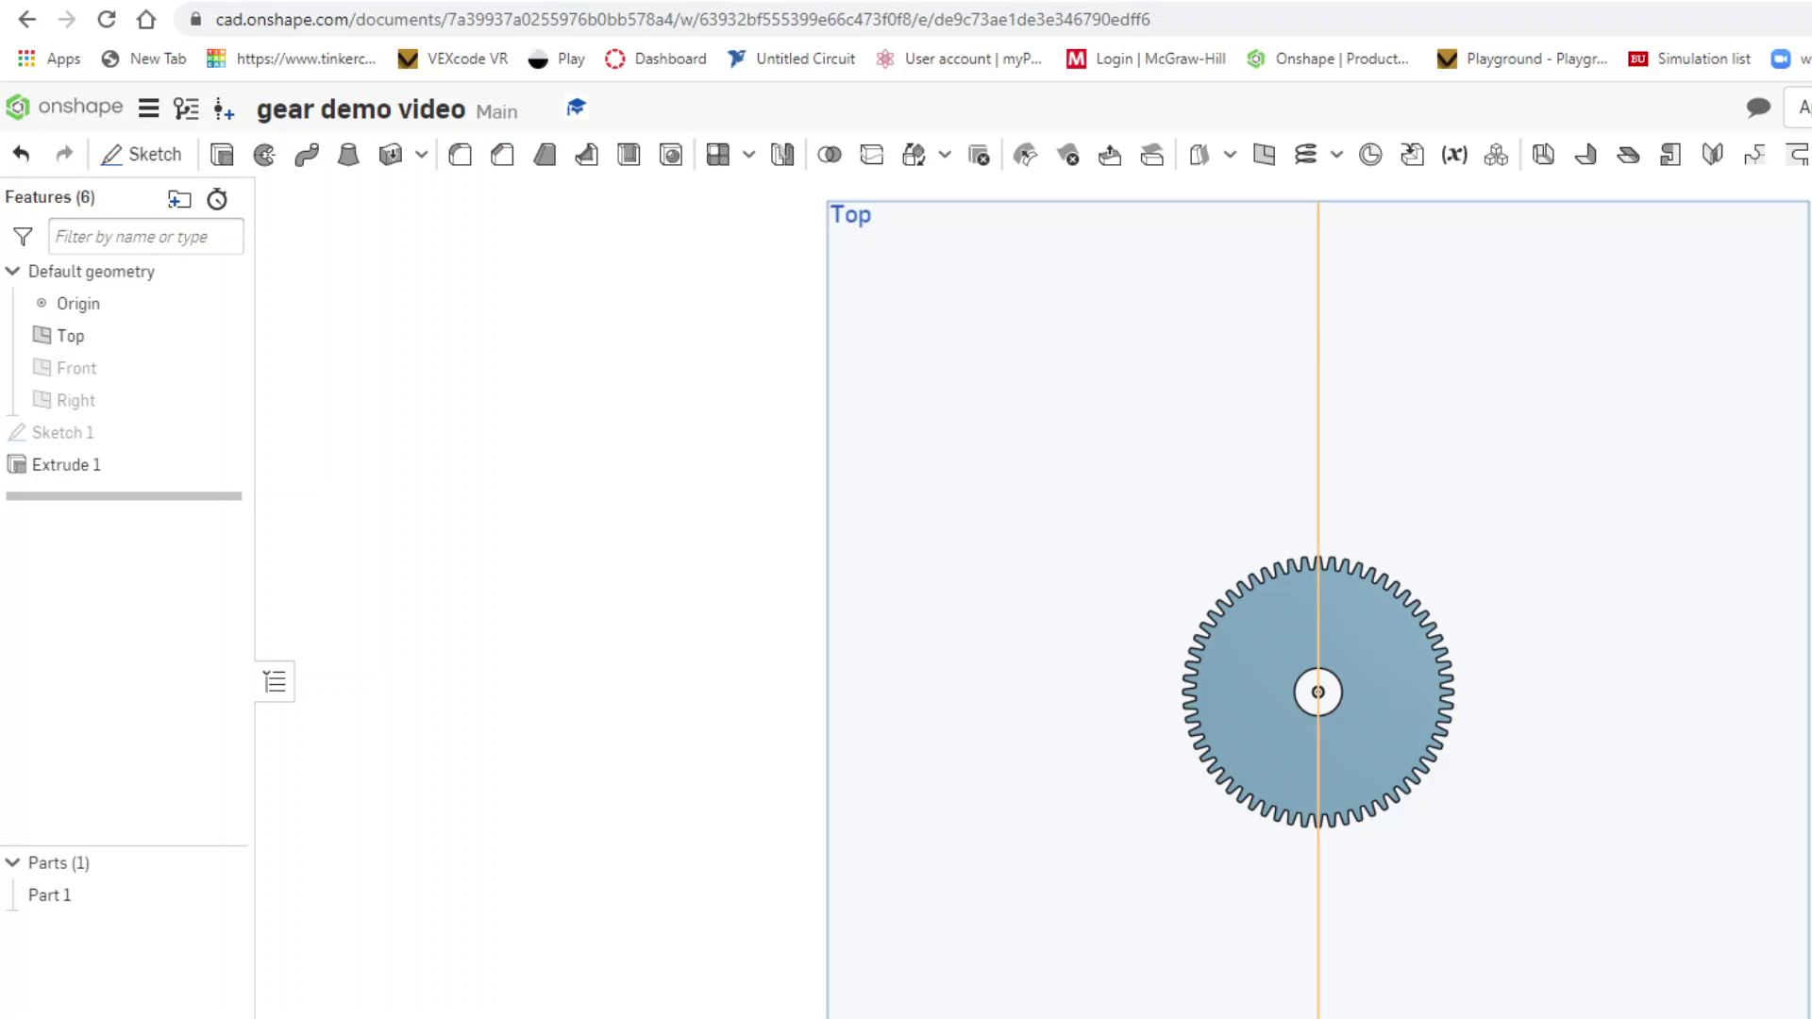